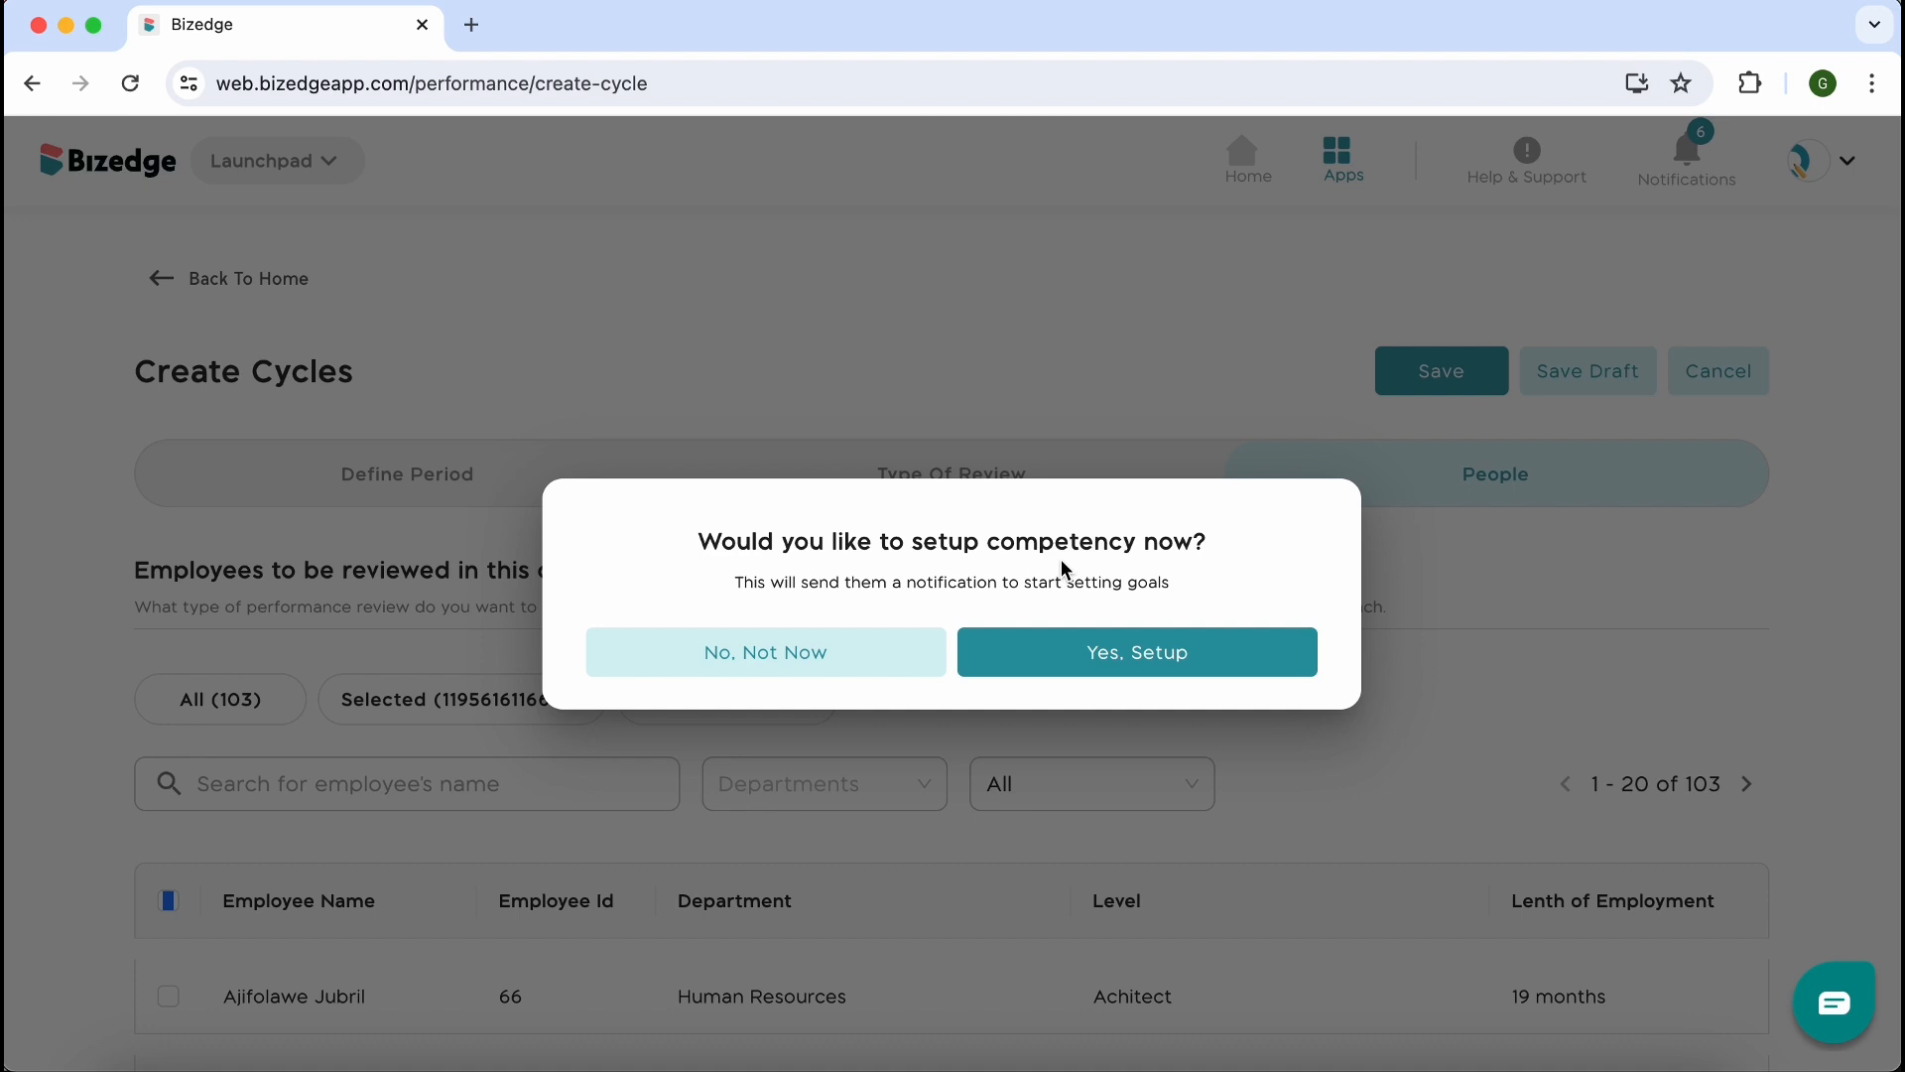
Proceed to the competency setup of the new appraisal cycle and review its setup instructions
left_click(1108, 657)
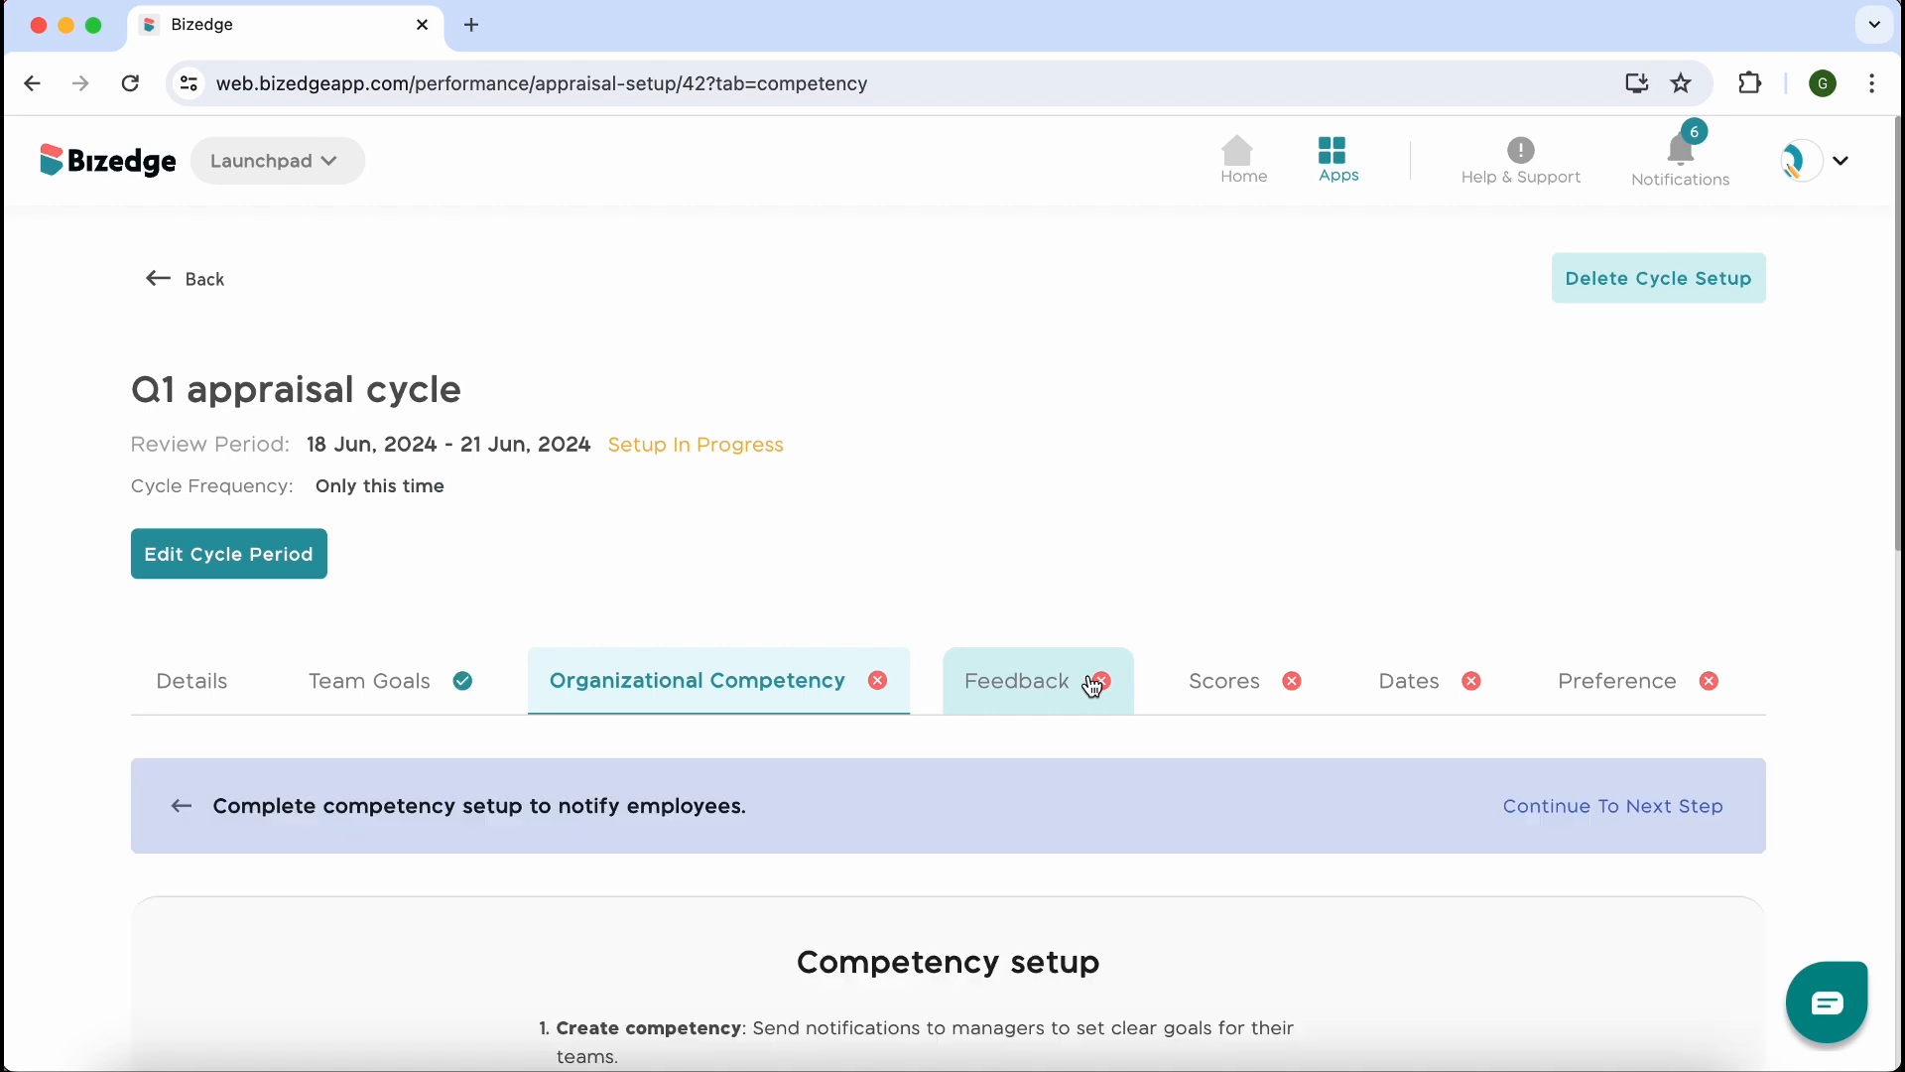
scroll(774, 838, "down", 4)
scroll(775, 840, "down", 4)
scroll(774, 839, "up", 1)
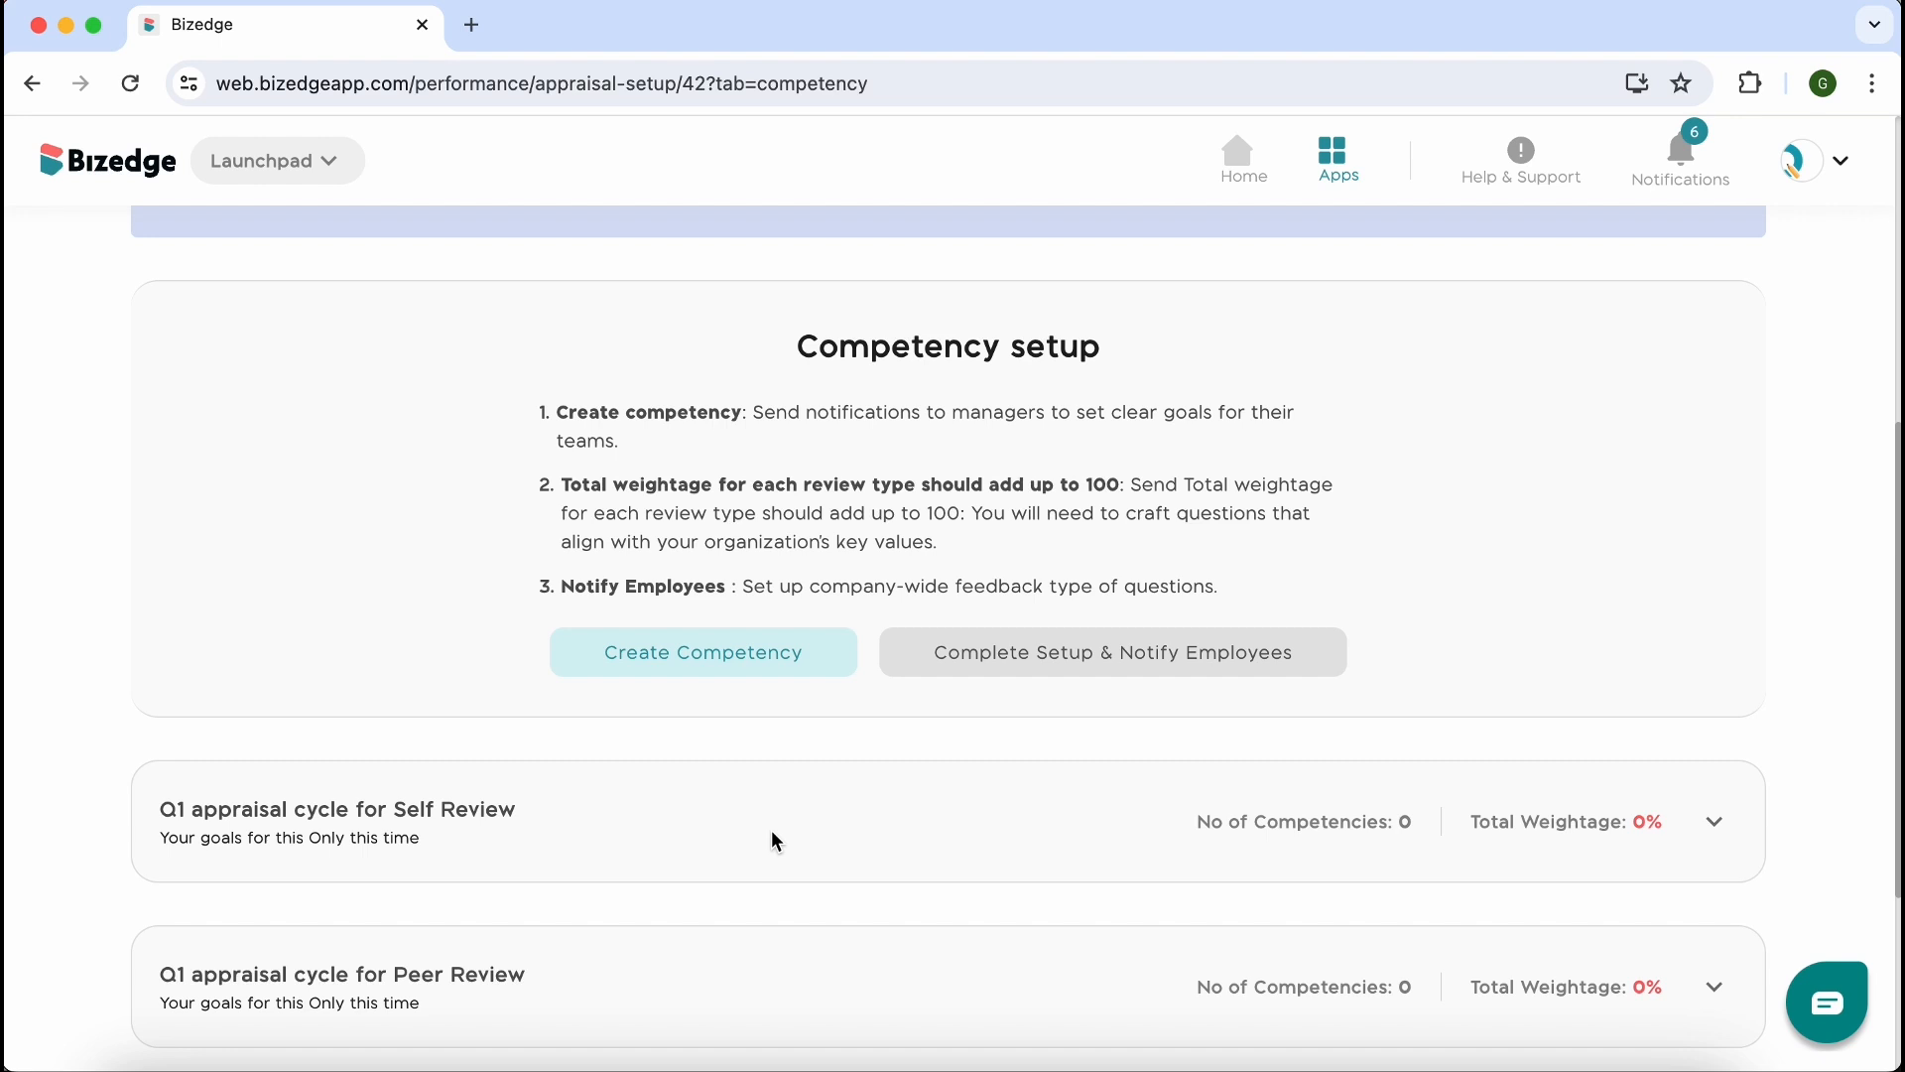
Try to import the Problem-Solving and Team Collaboration competencies from the BizEdge Library
left_click(625, 667)
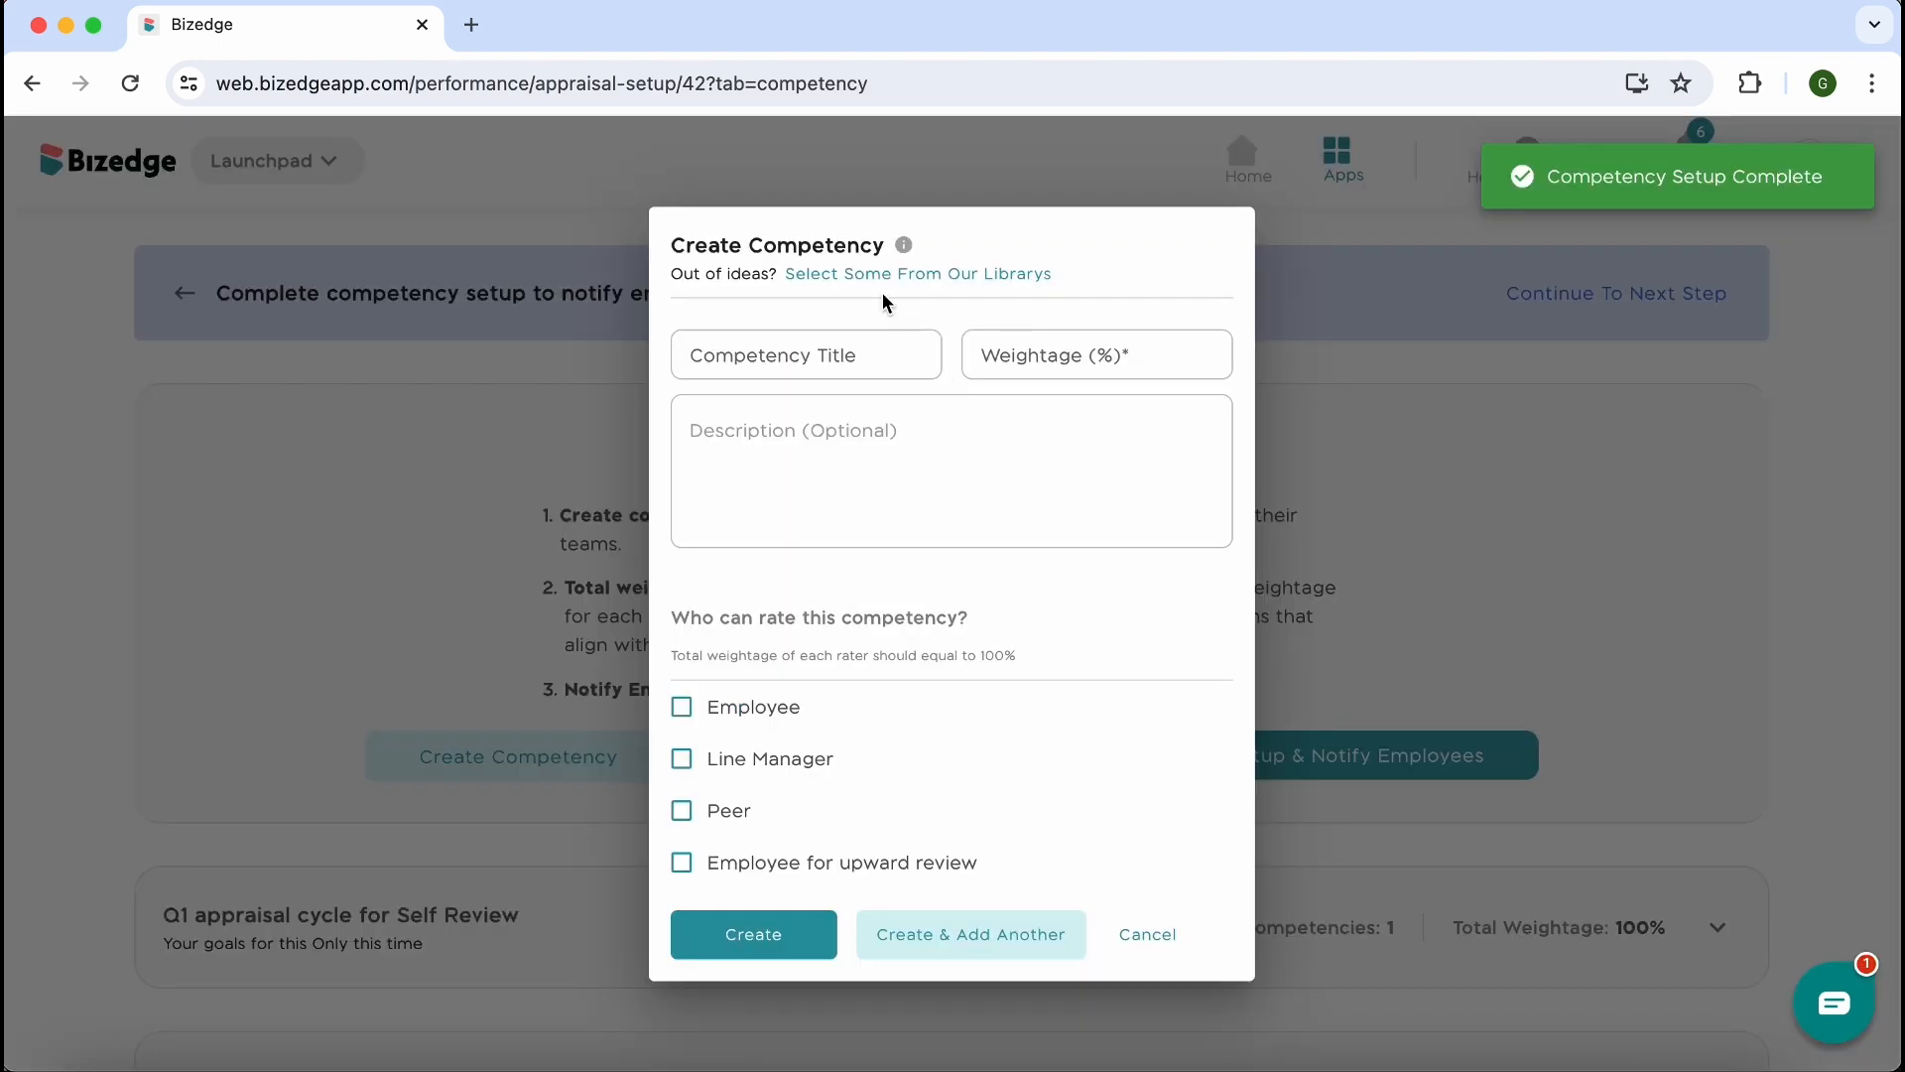
left_click(878, 274)
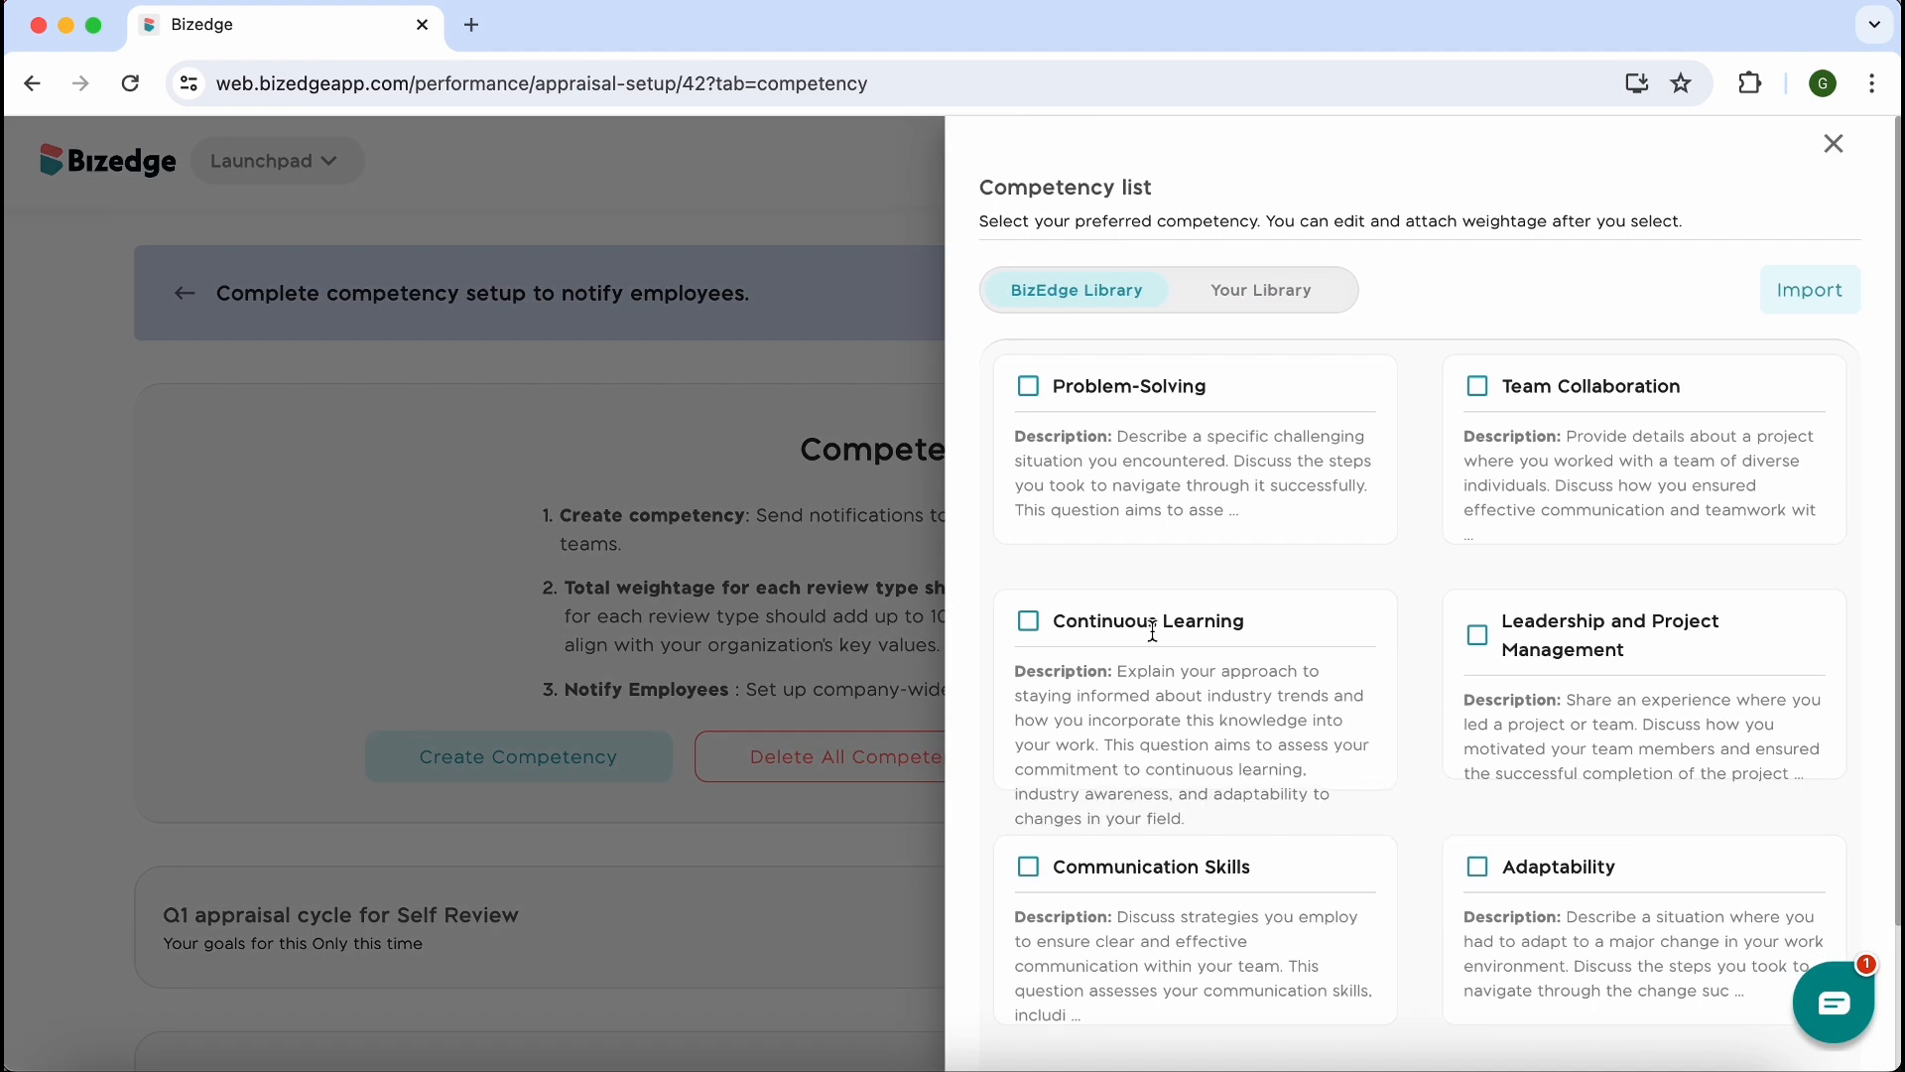
scroll(1226, 788, "down", 1)
scroll(1224, 792, "down", 2)
scroll(1224, 792, "up", 3)
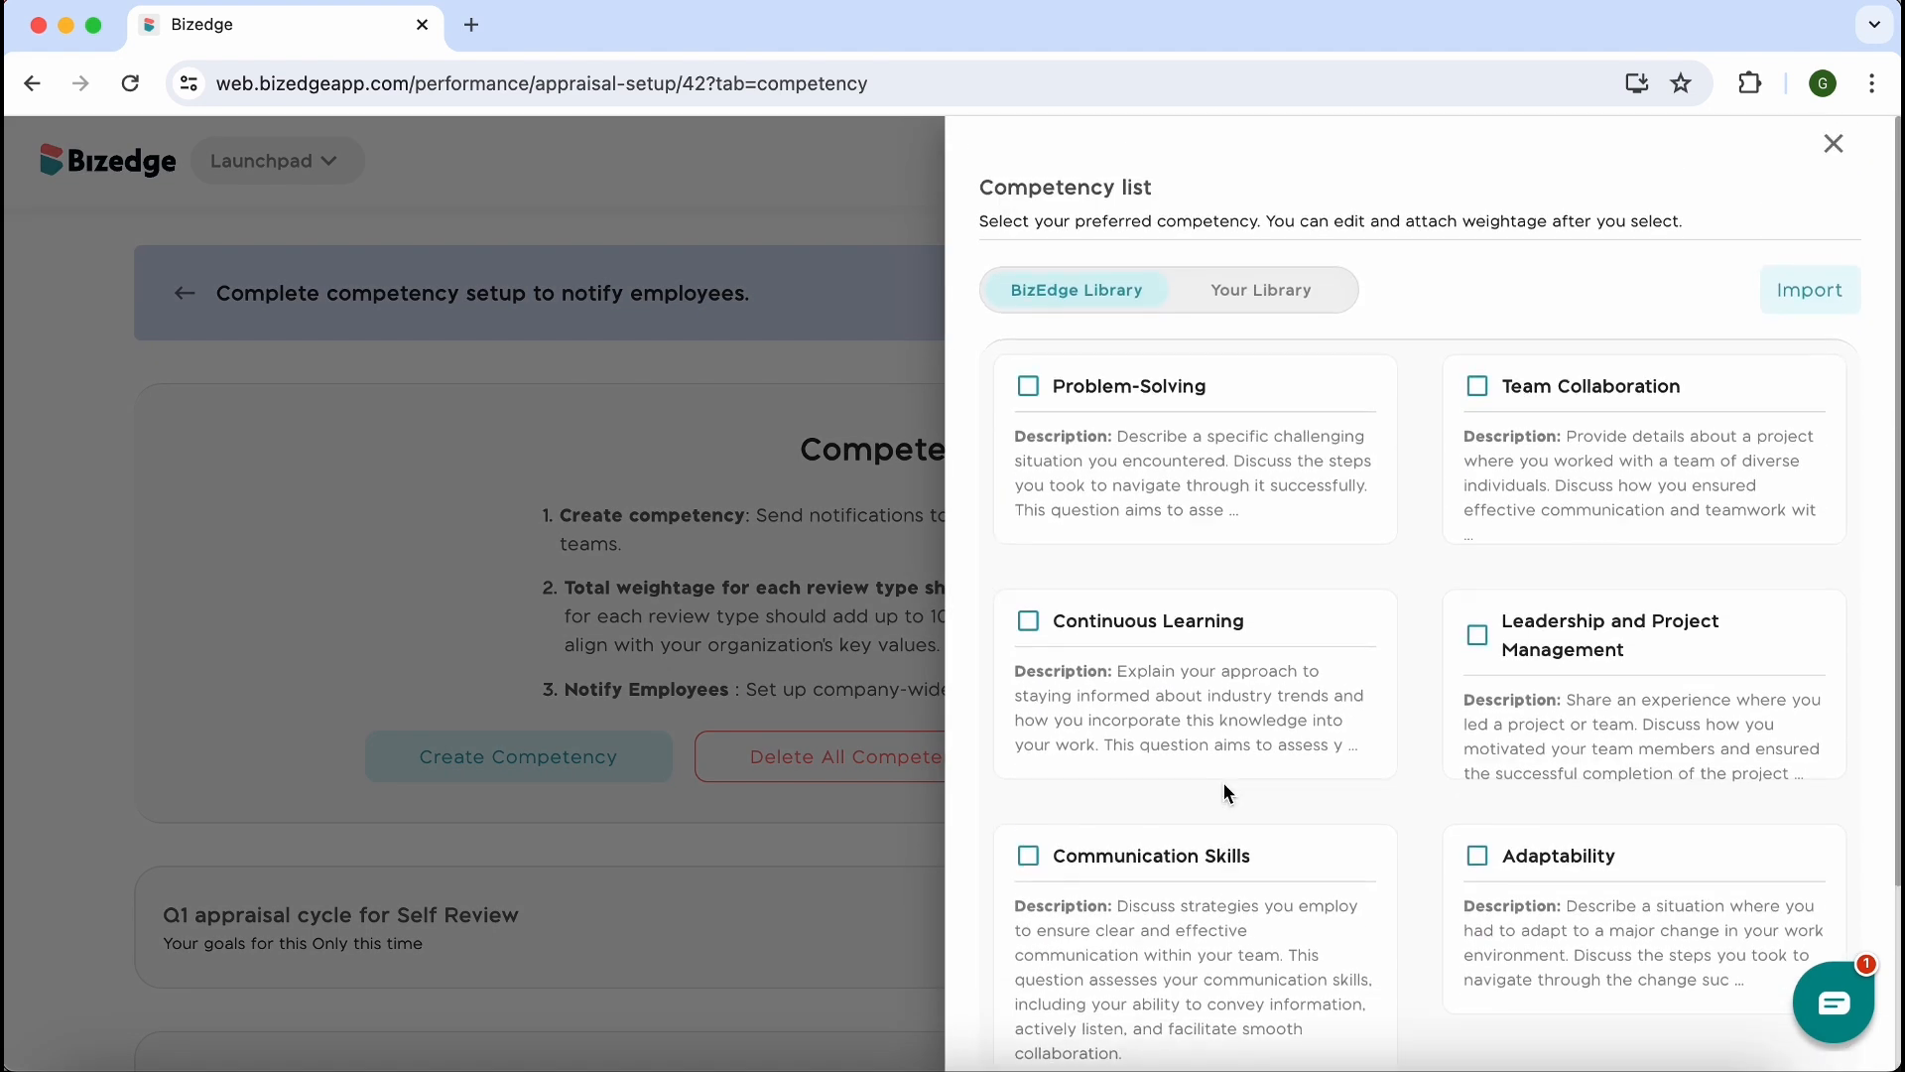
left_click(1028, 387)
left_click(1477, 389)
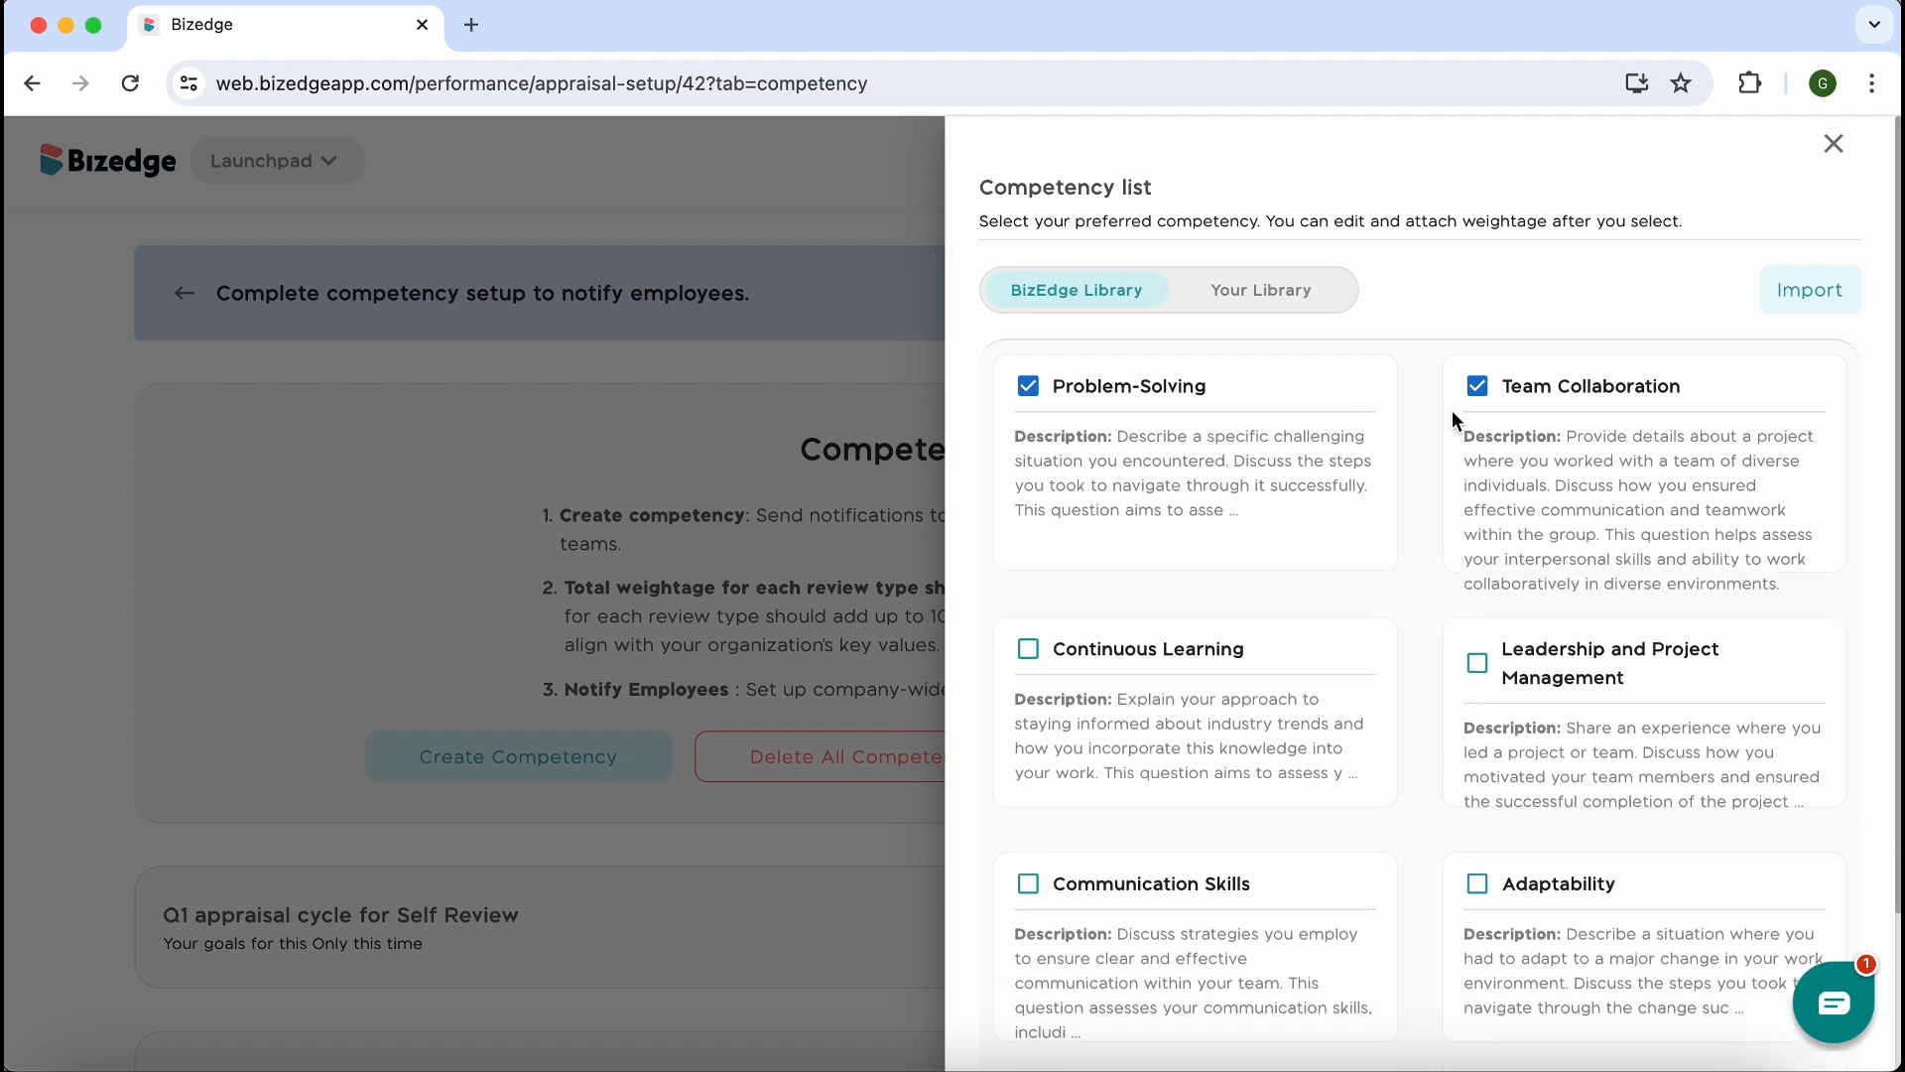
left_click(1808, 290)
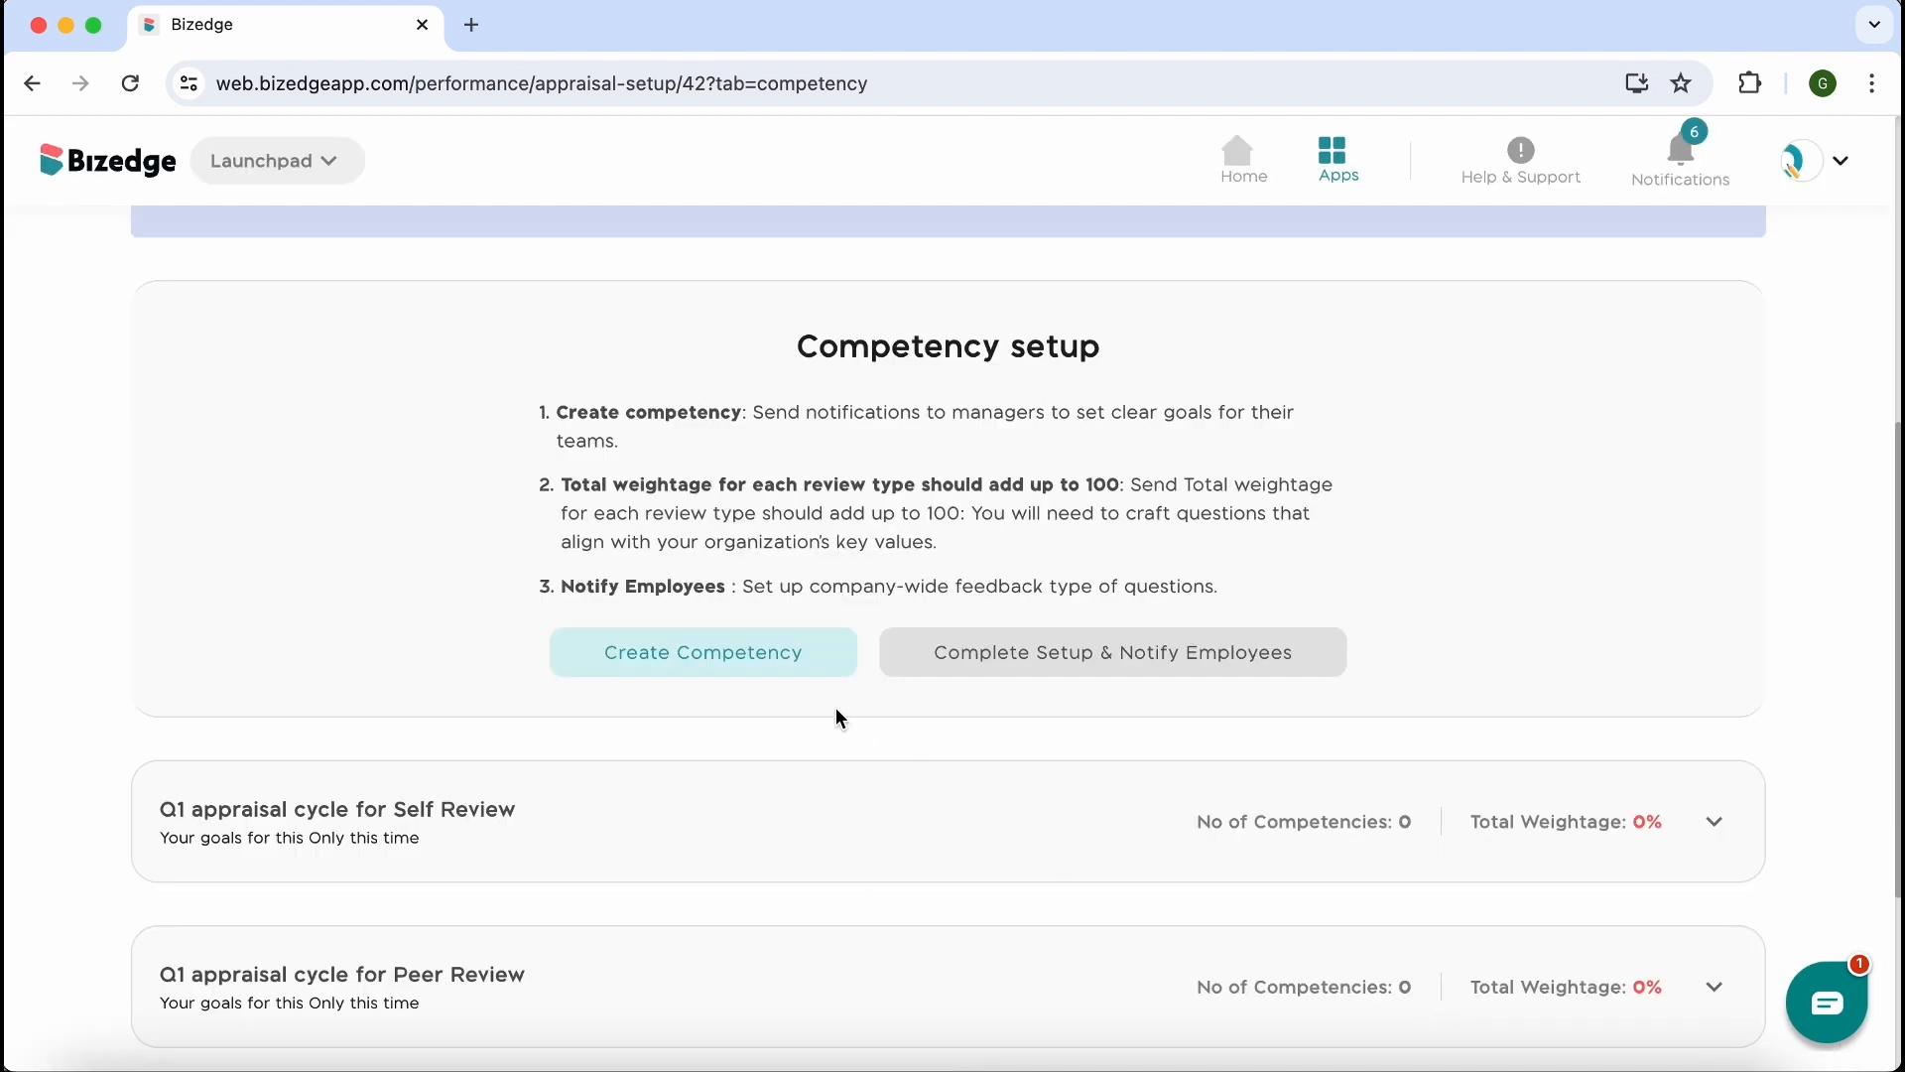
Start a new competency titled "Attendance" weighted 100% with the description "The extent to which employee resumes on time and demonstrates consistent attendance"
left_click(724, 649)
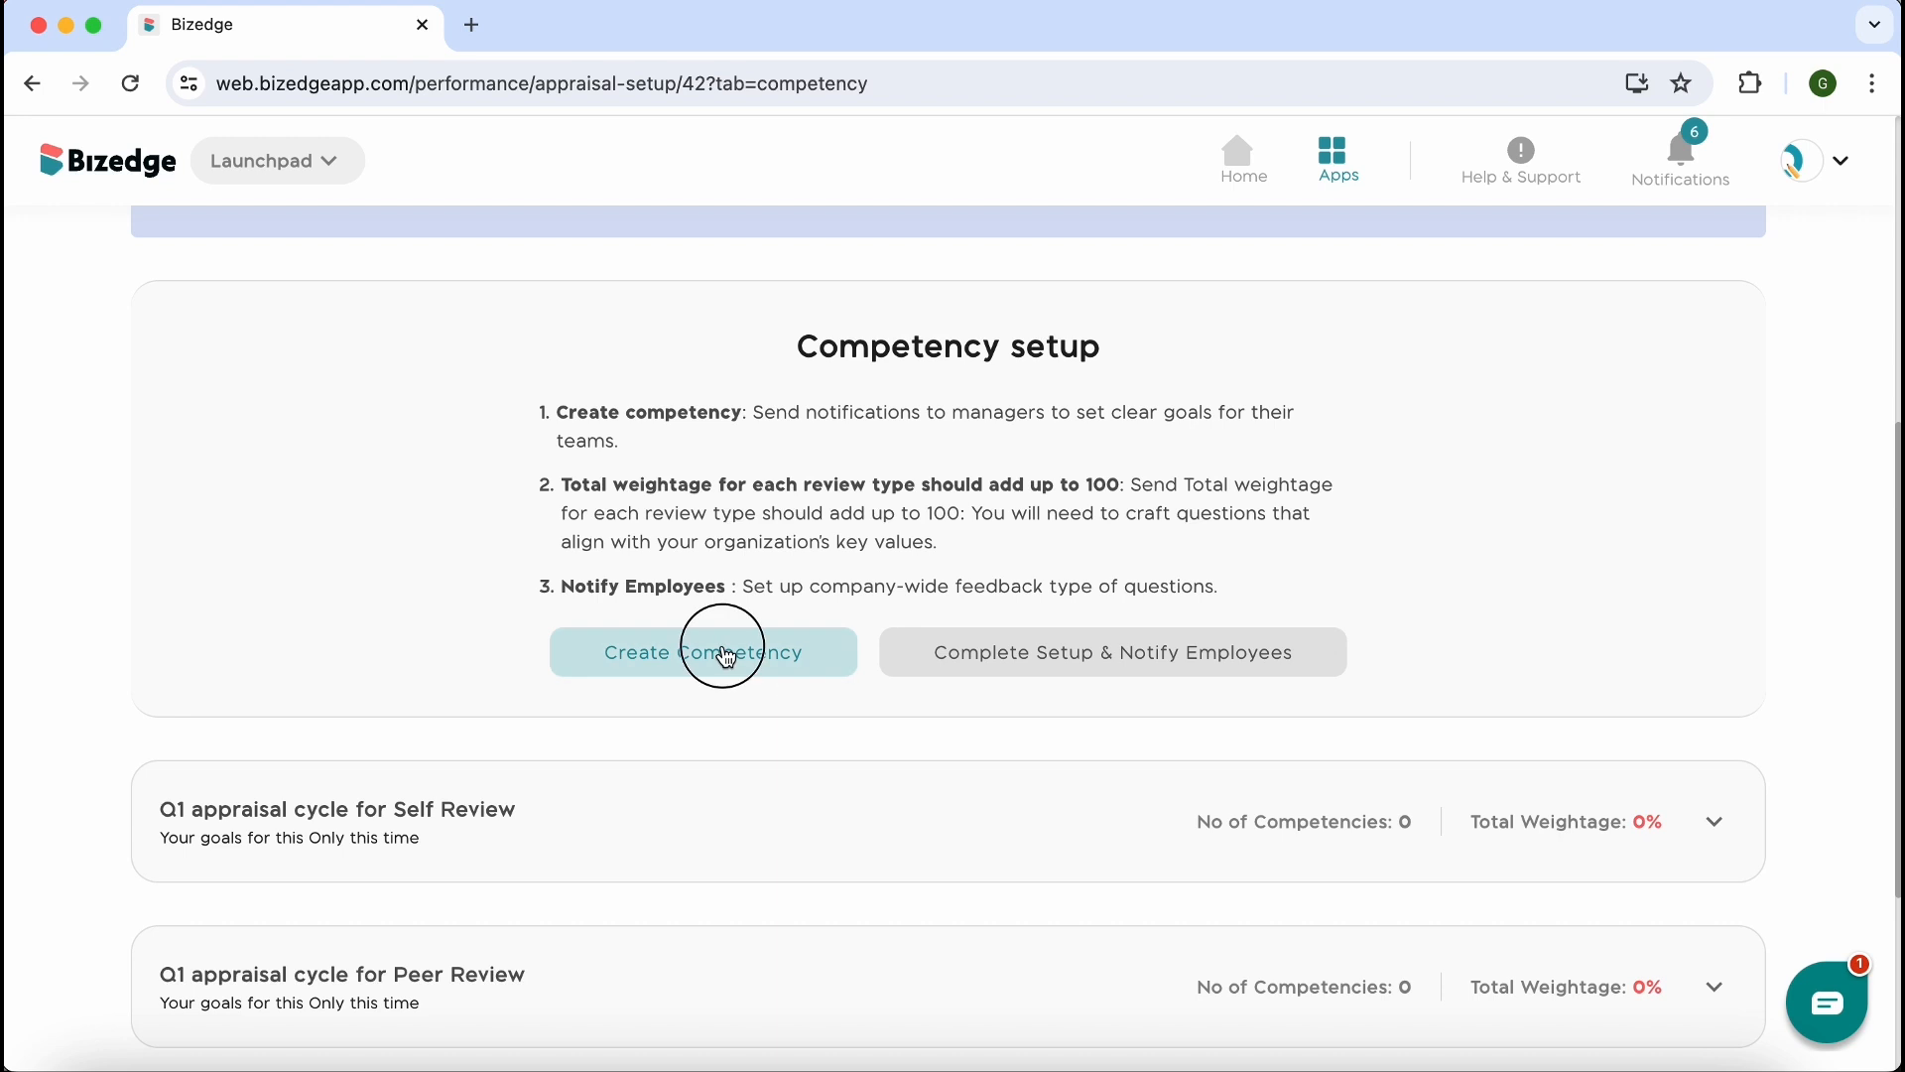
left_click(819, 371)
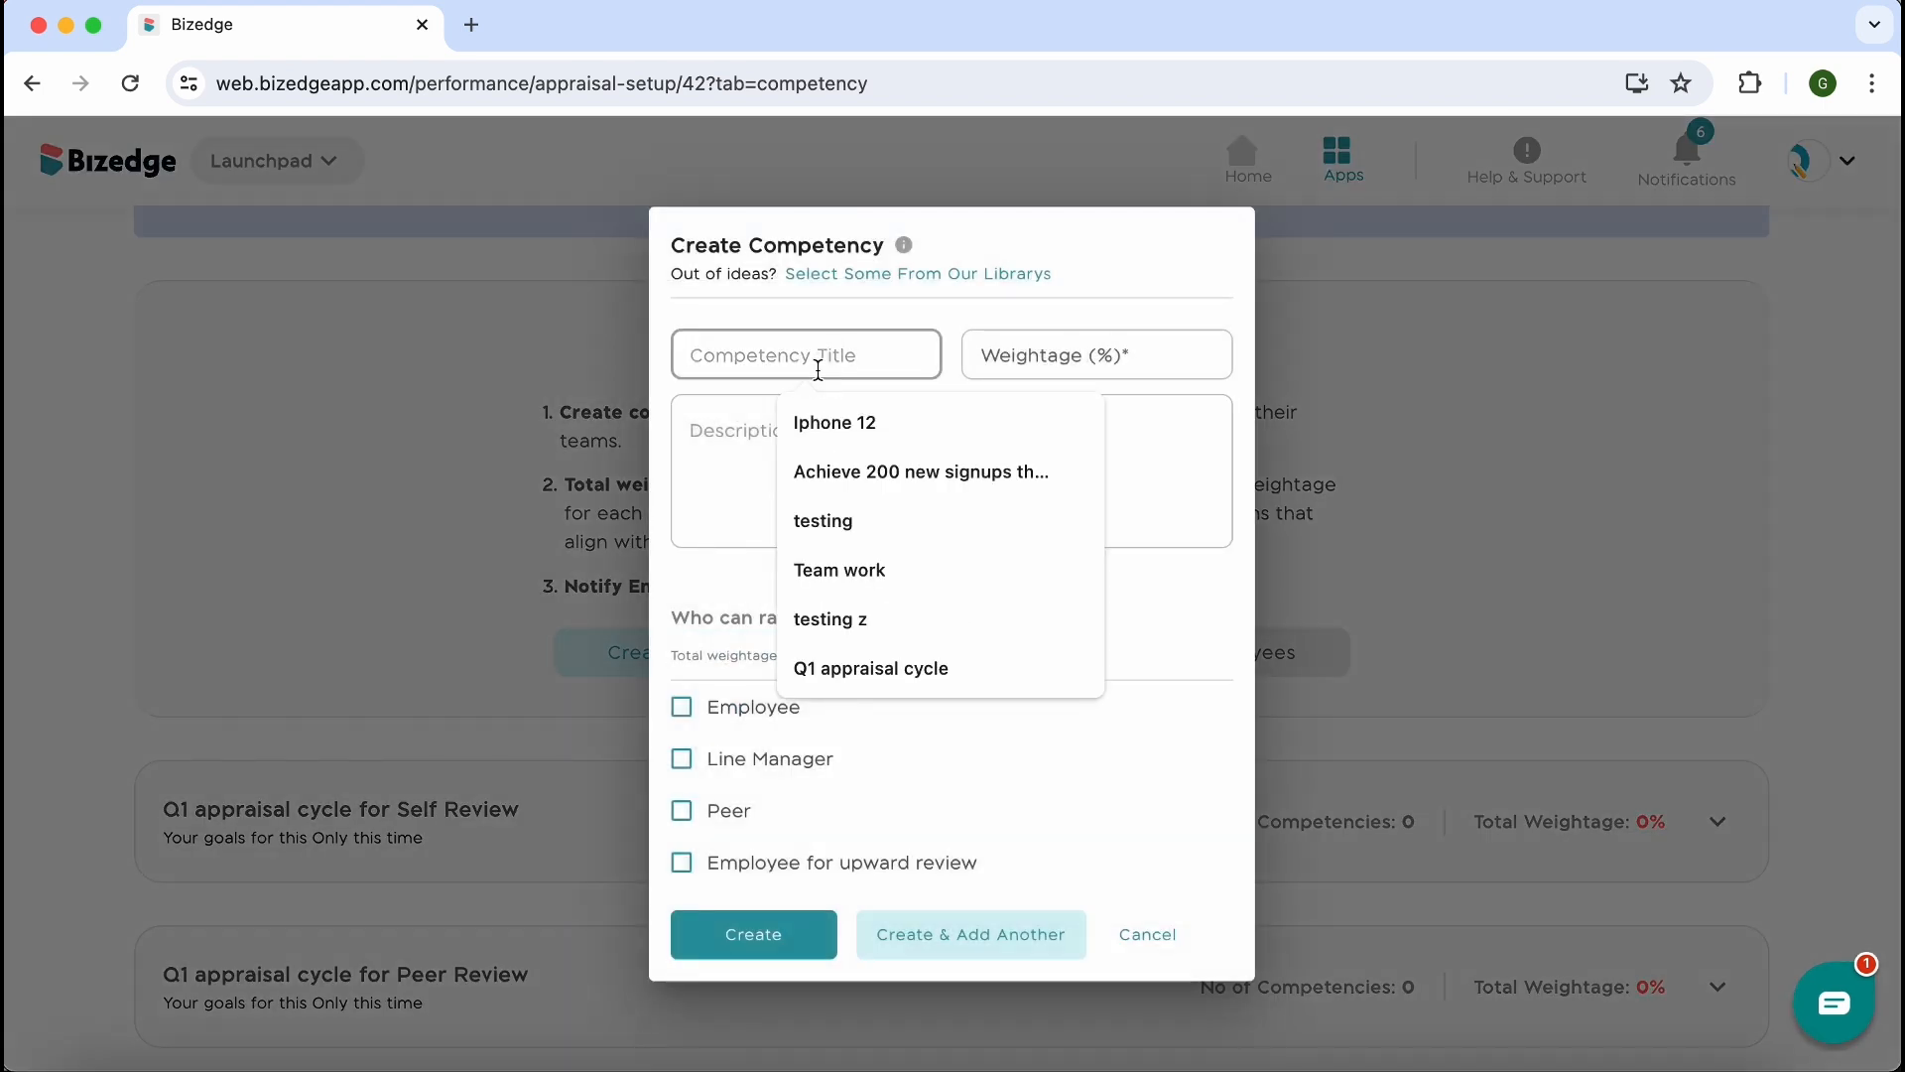
type("Attendan")
left_click(1002, 355)
type("100")
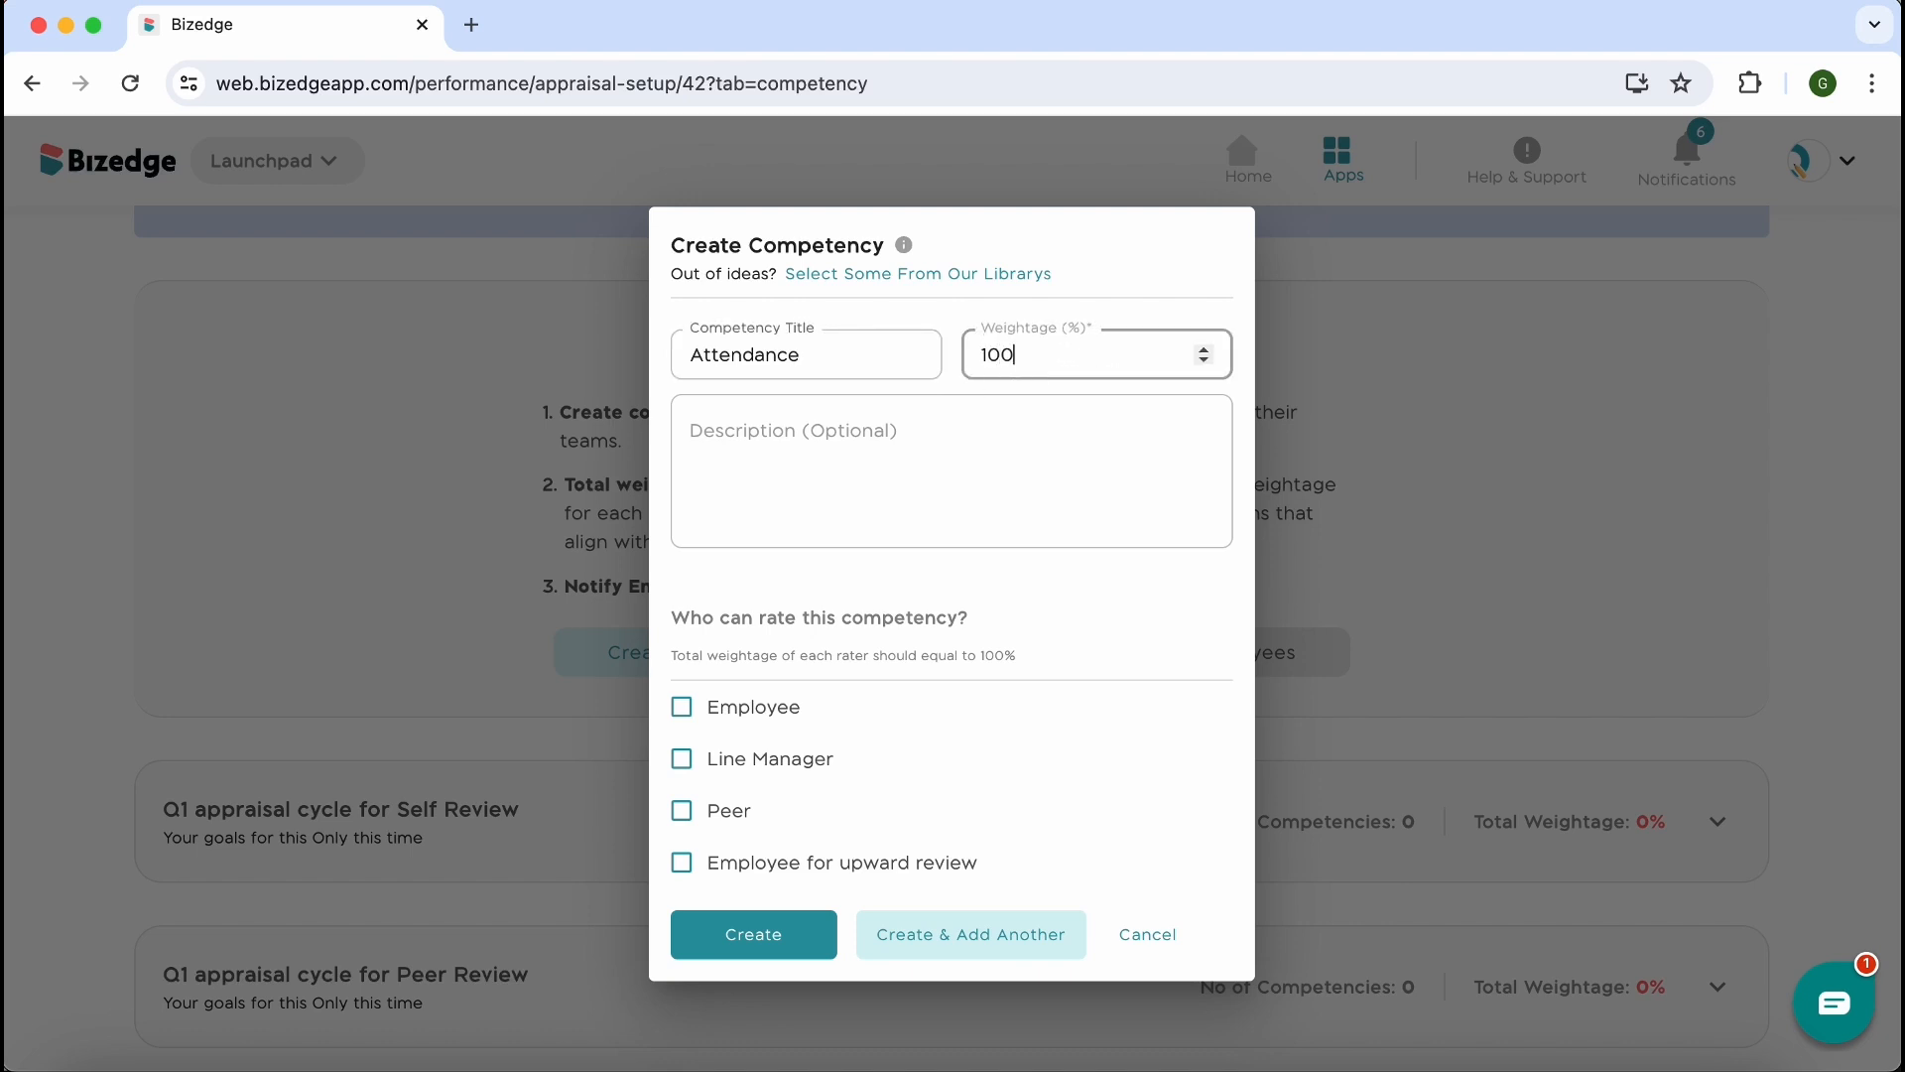
right_click(923, 467)
left_click(993, 697)
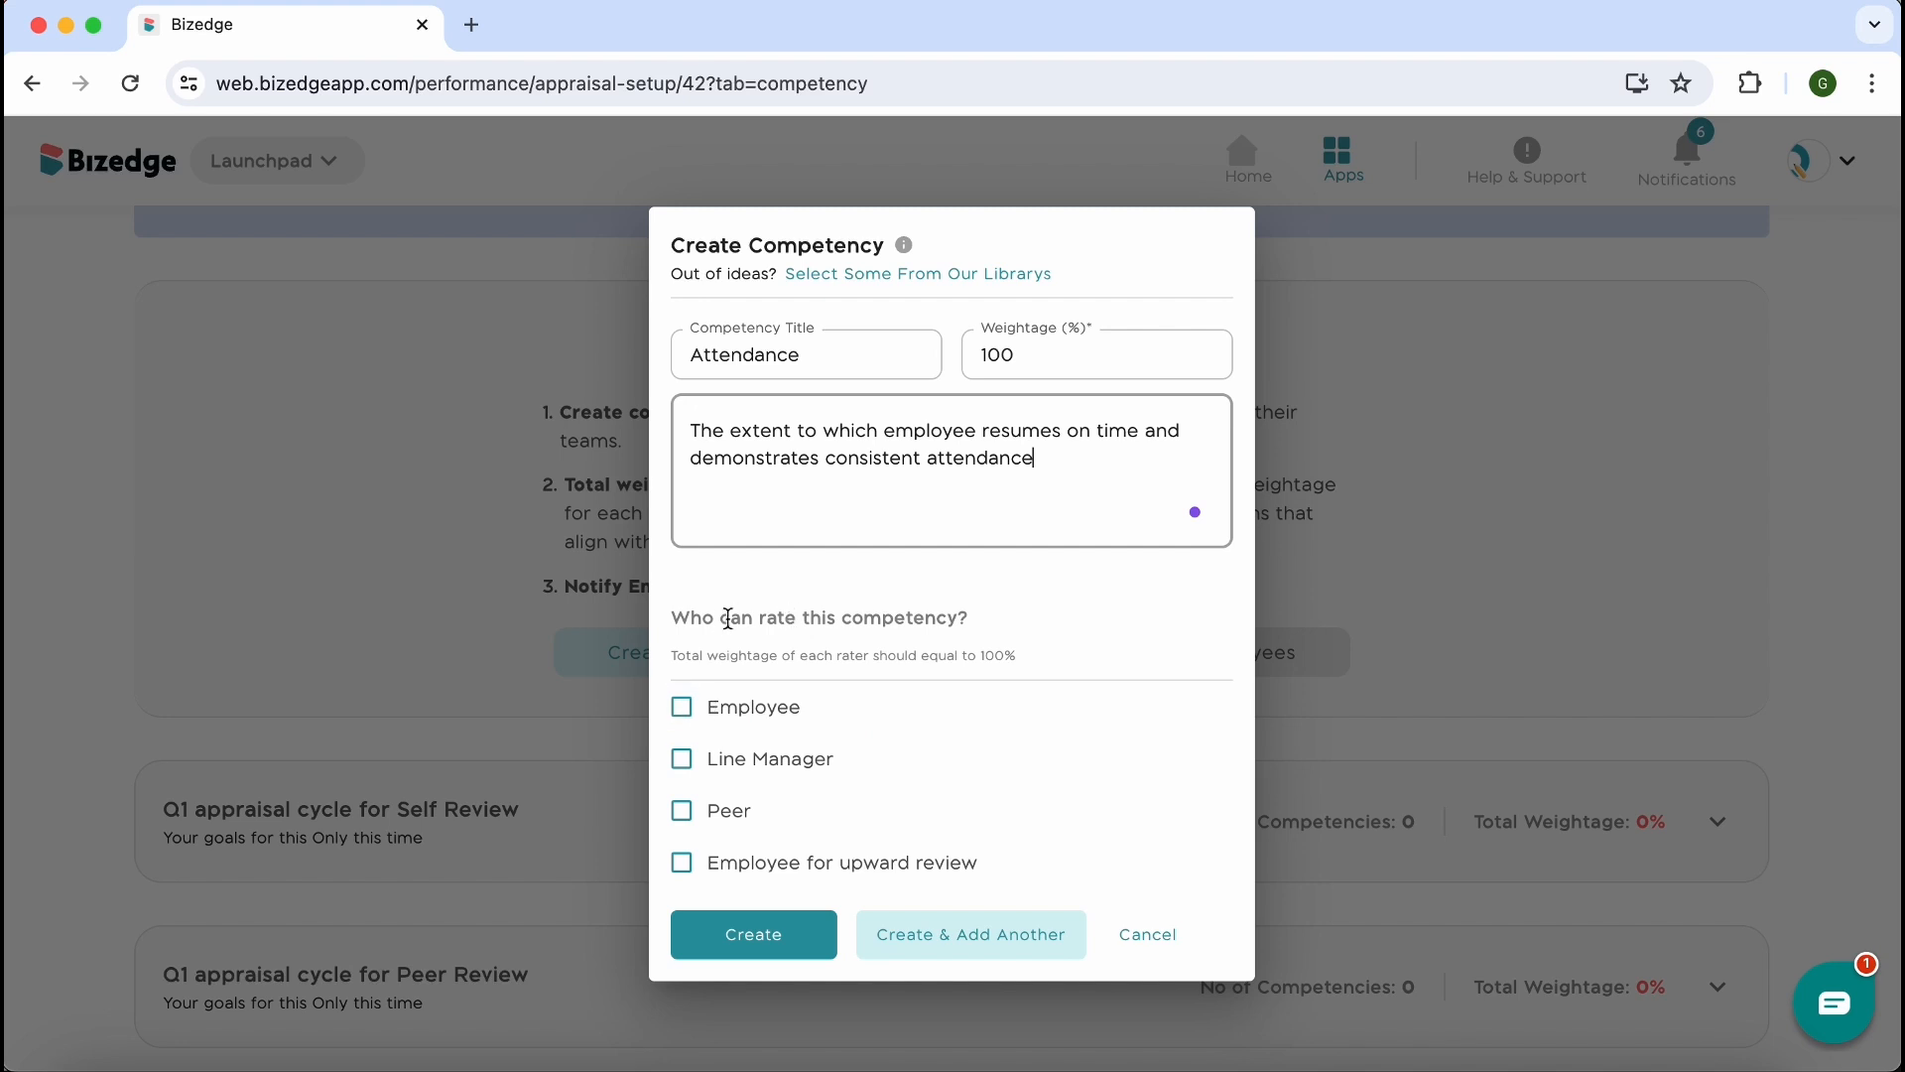
Allow Employee, Line Manager, Peer and Employee for upward review to rate the Attendance competency, and create it
left_click(682, 706)
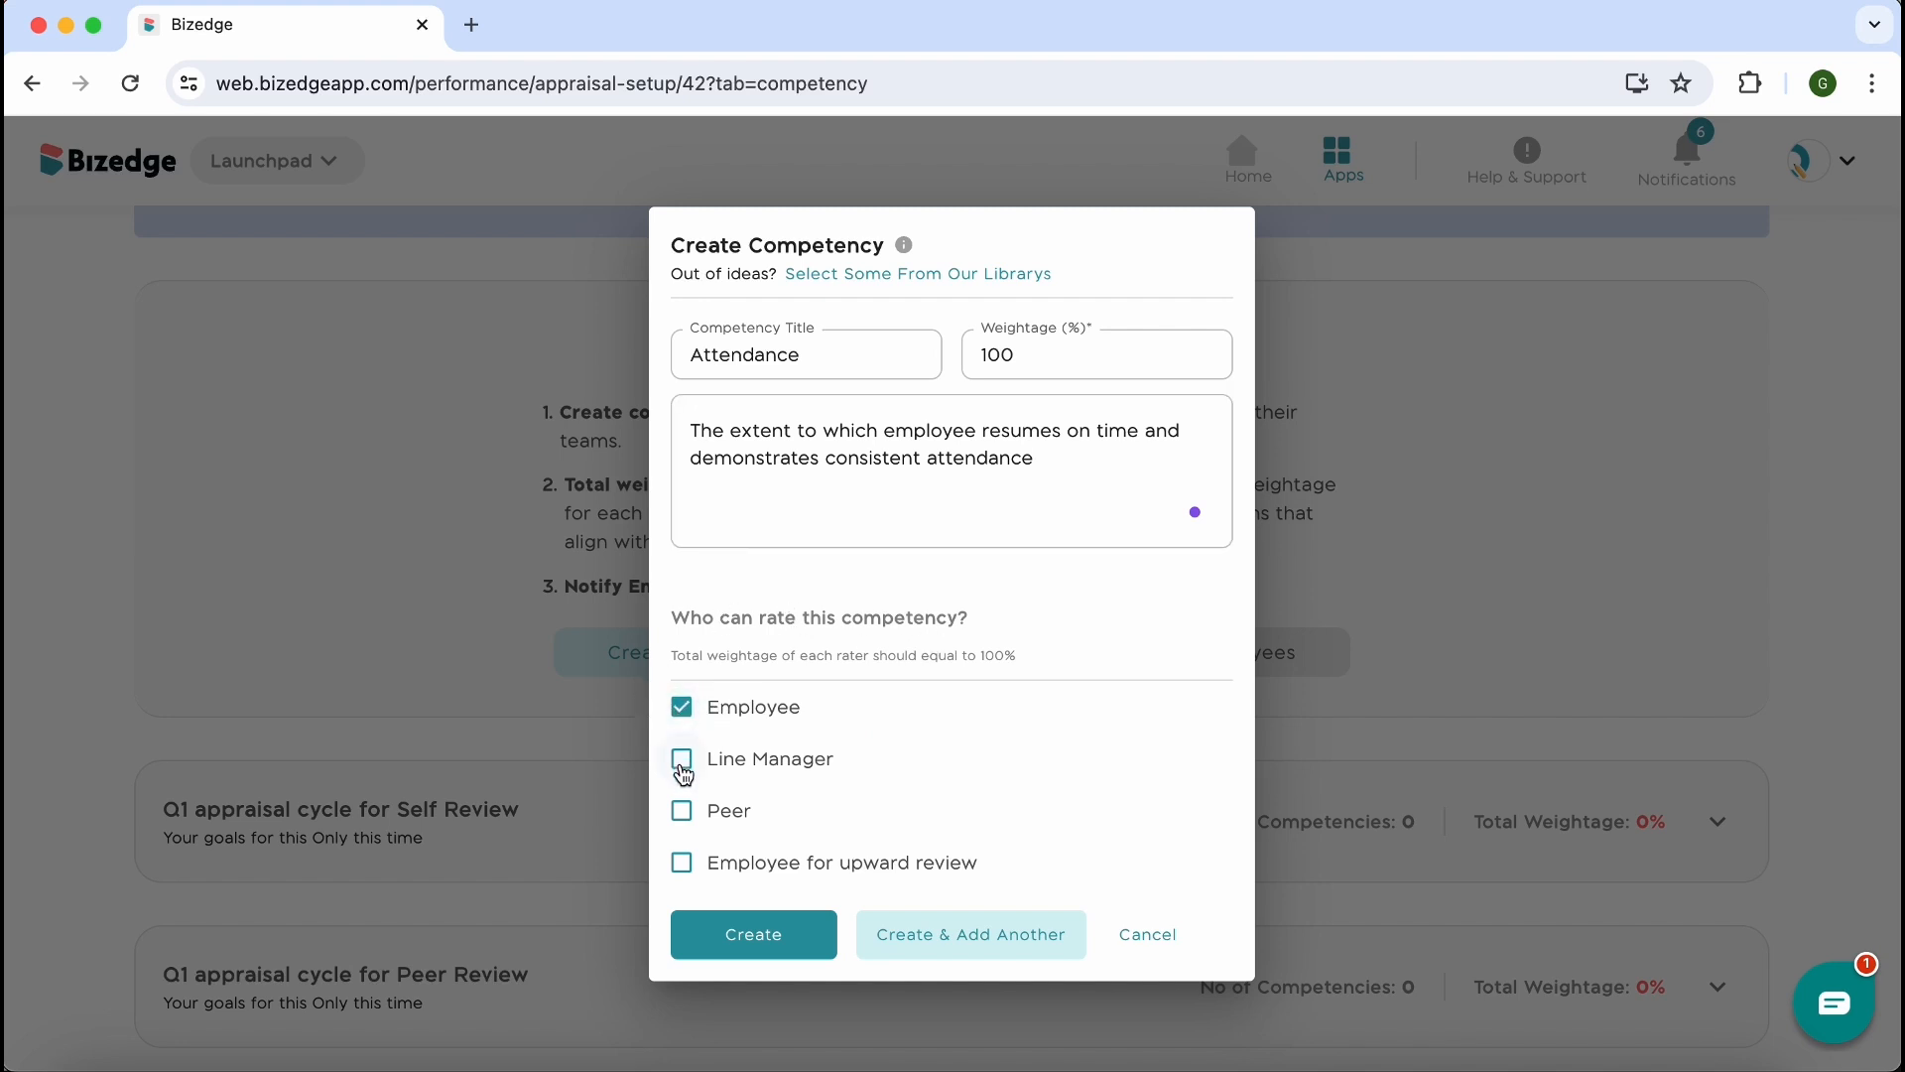
left_click(682, 760)
left_click(682, 811)
left_click(681, 862)
left_click(774, 945)
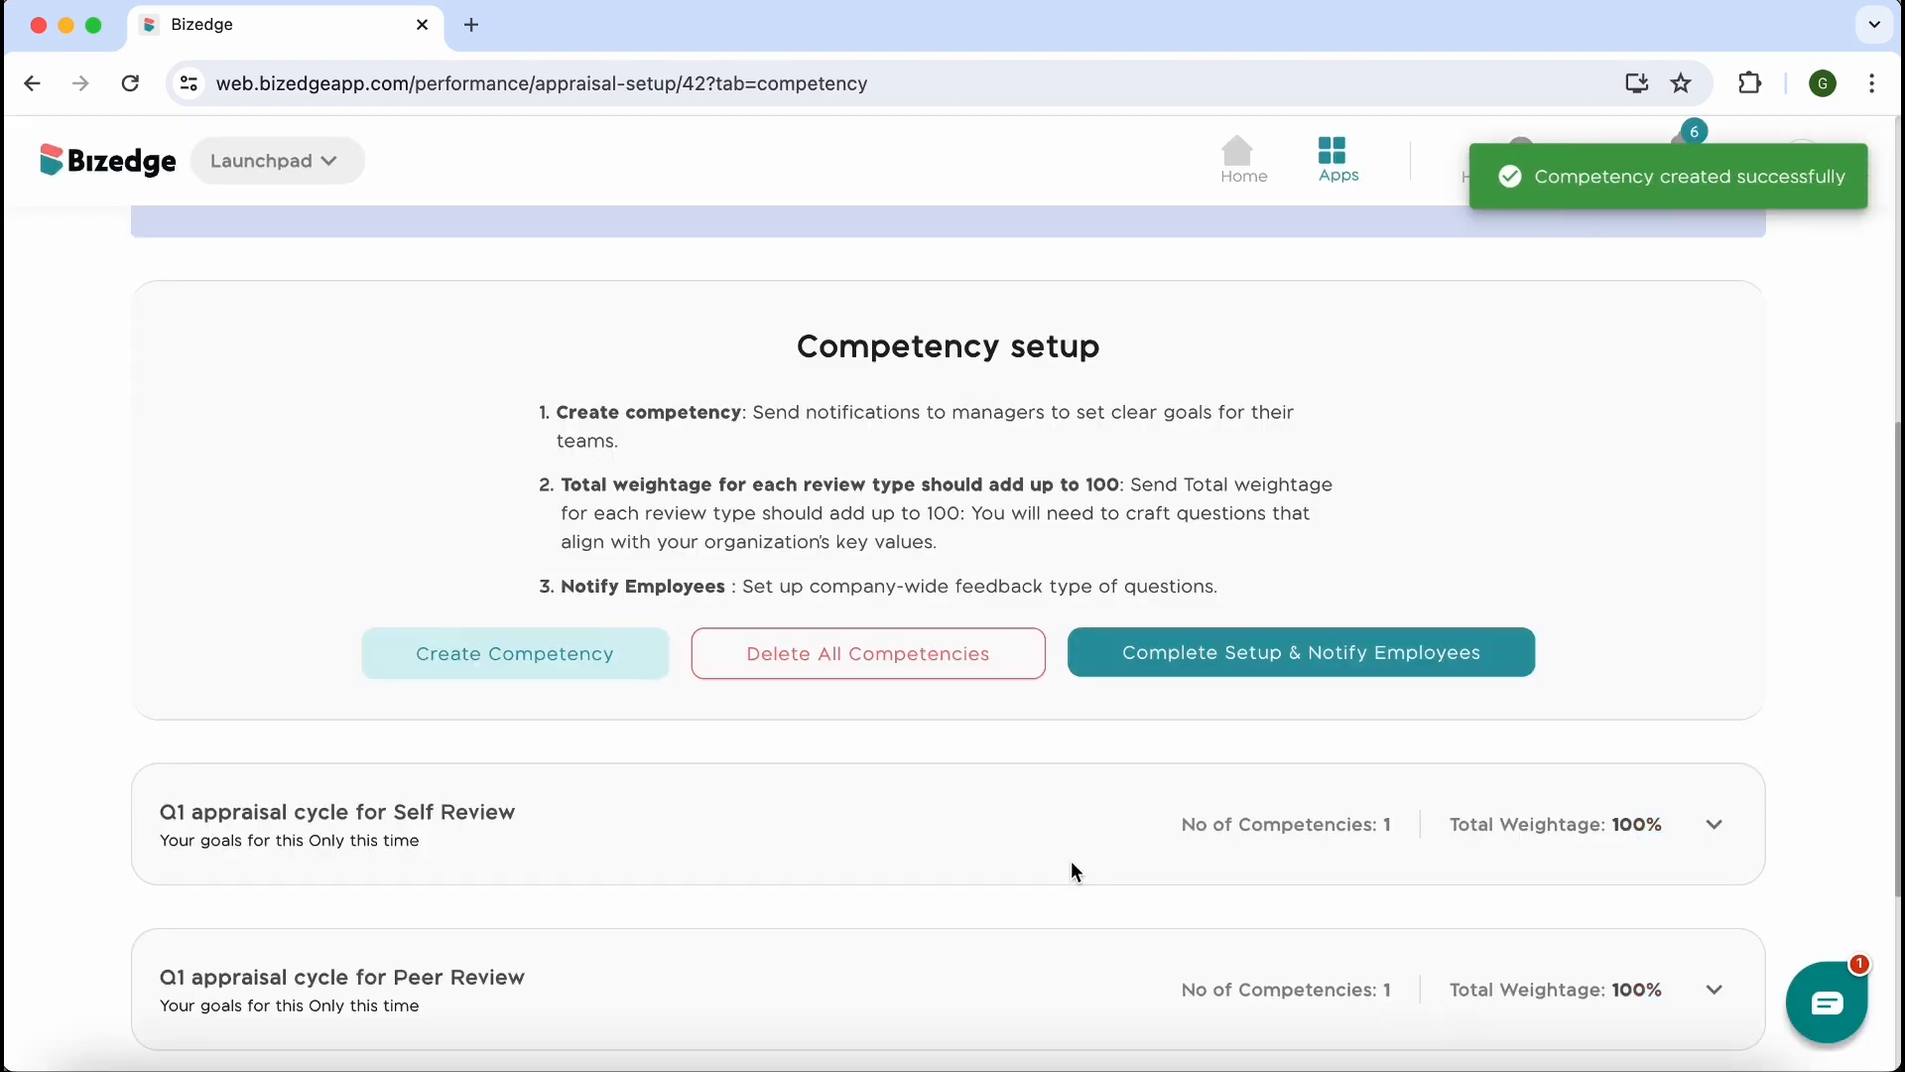
Complete the competency setup, notify employees, and proceed to the feedback setup
scroll(1072, 861, "down", 3)
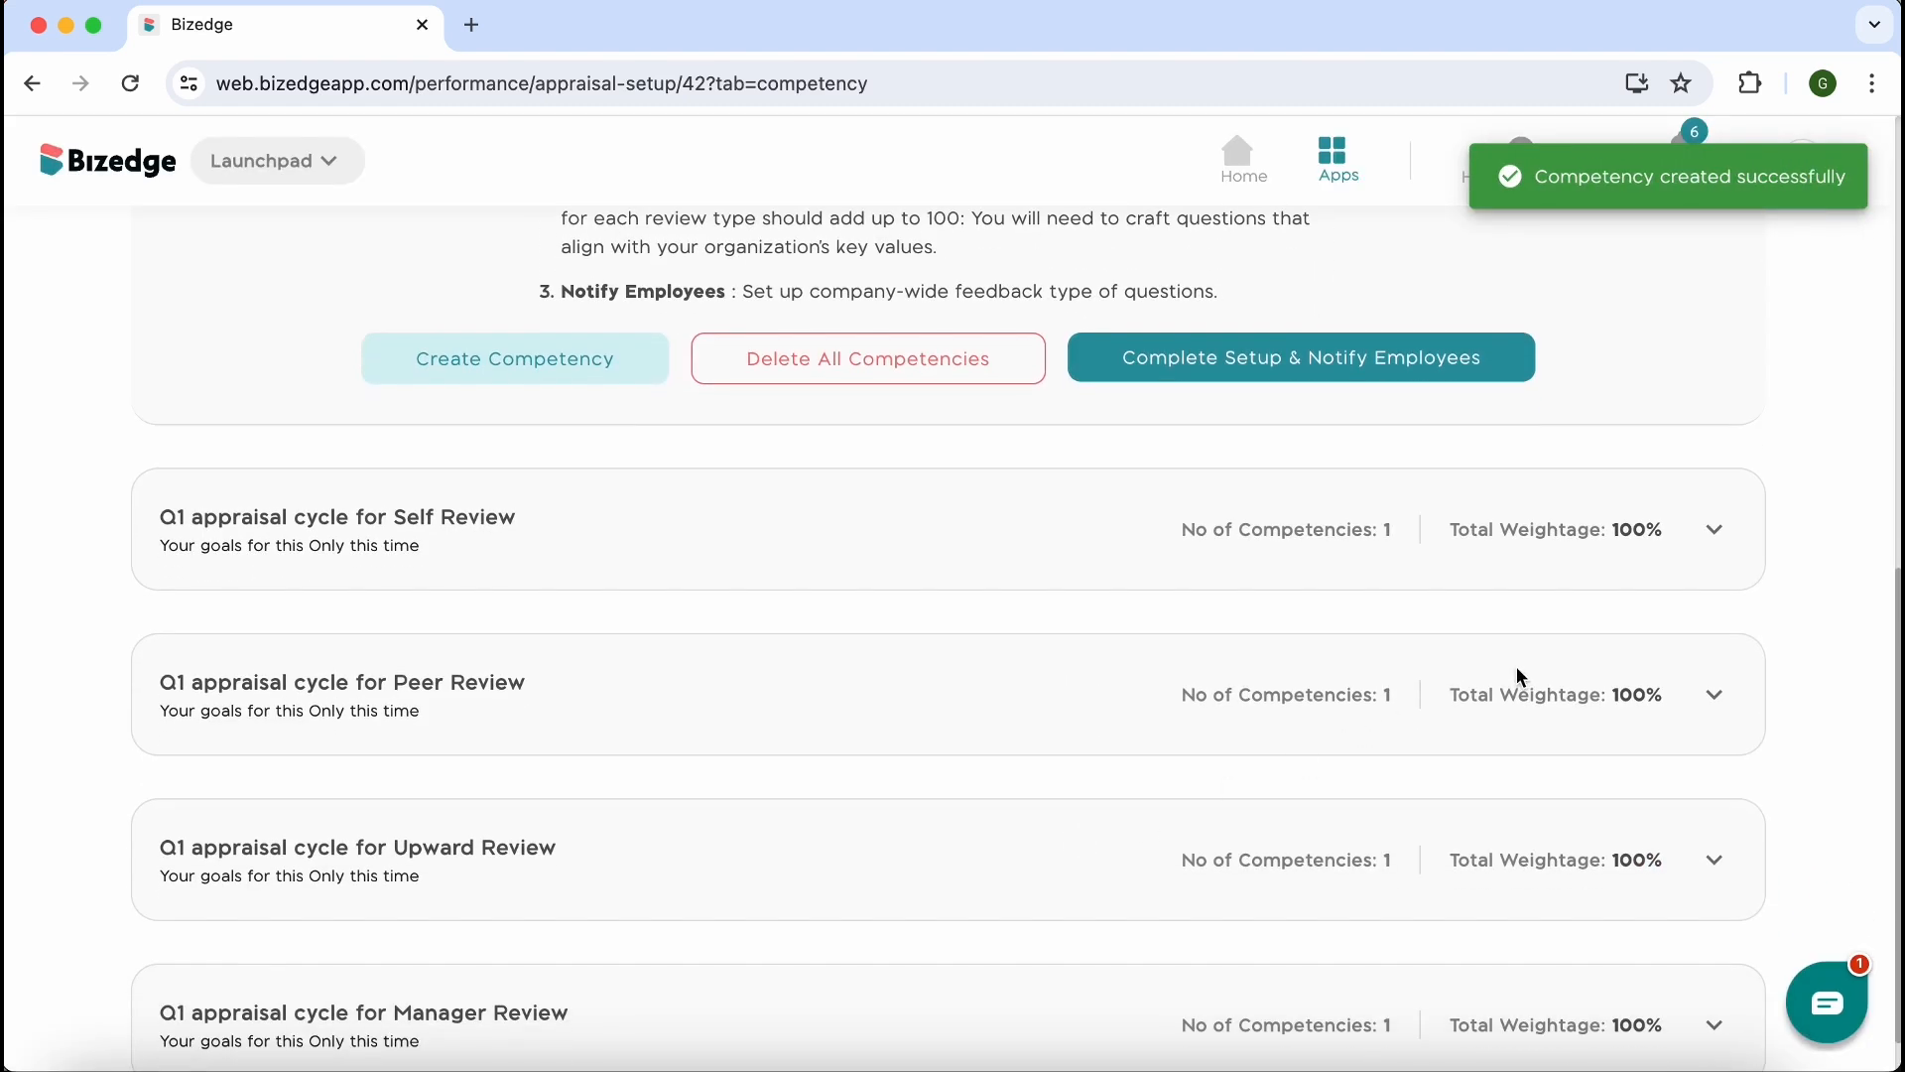
left_click(1176, 371)
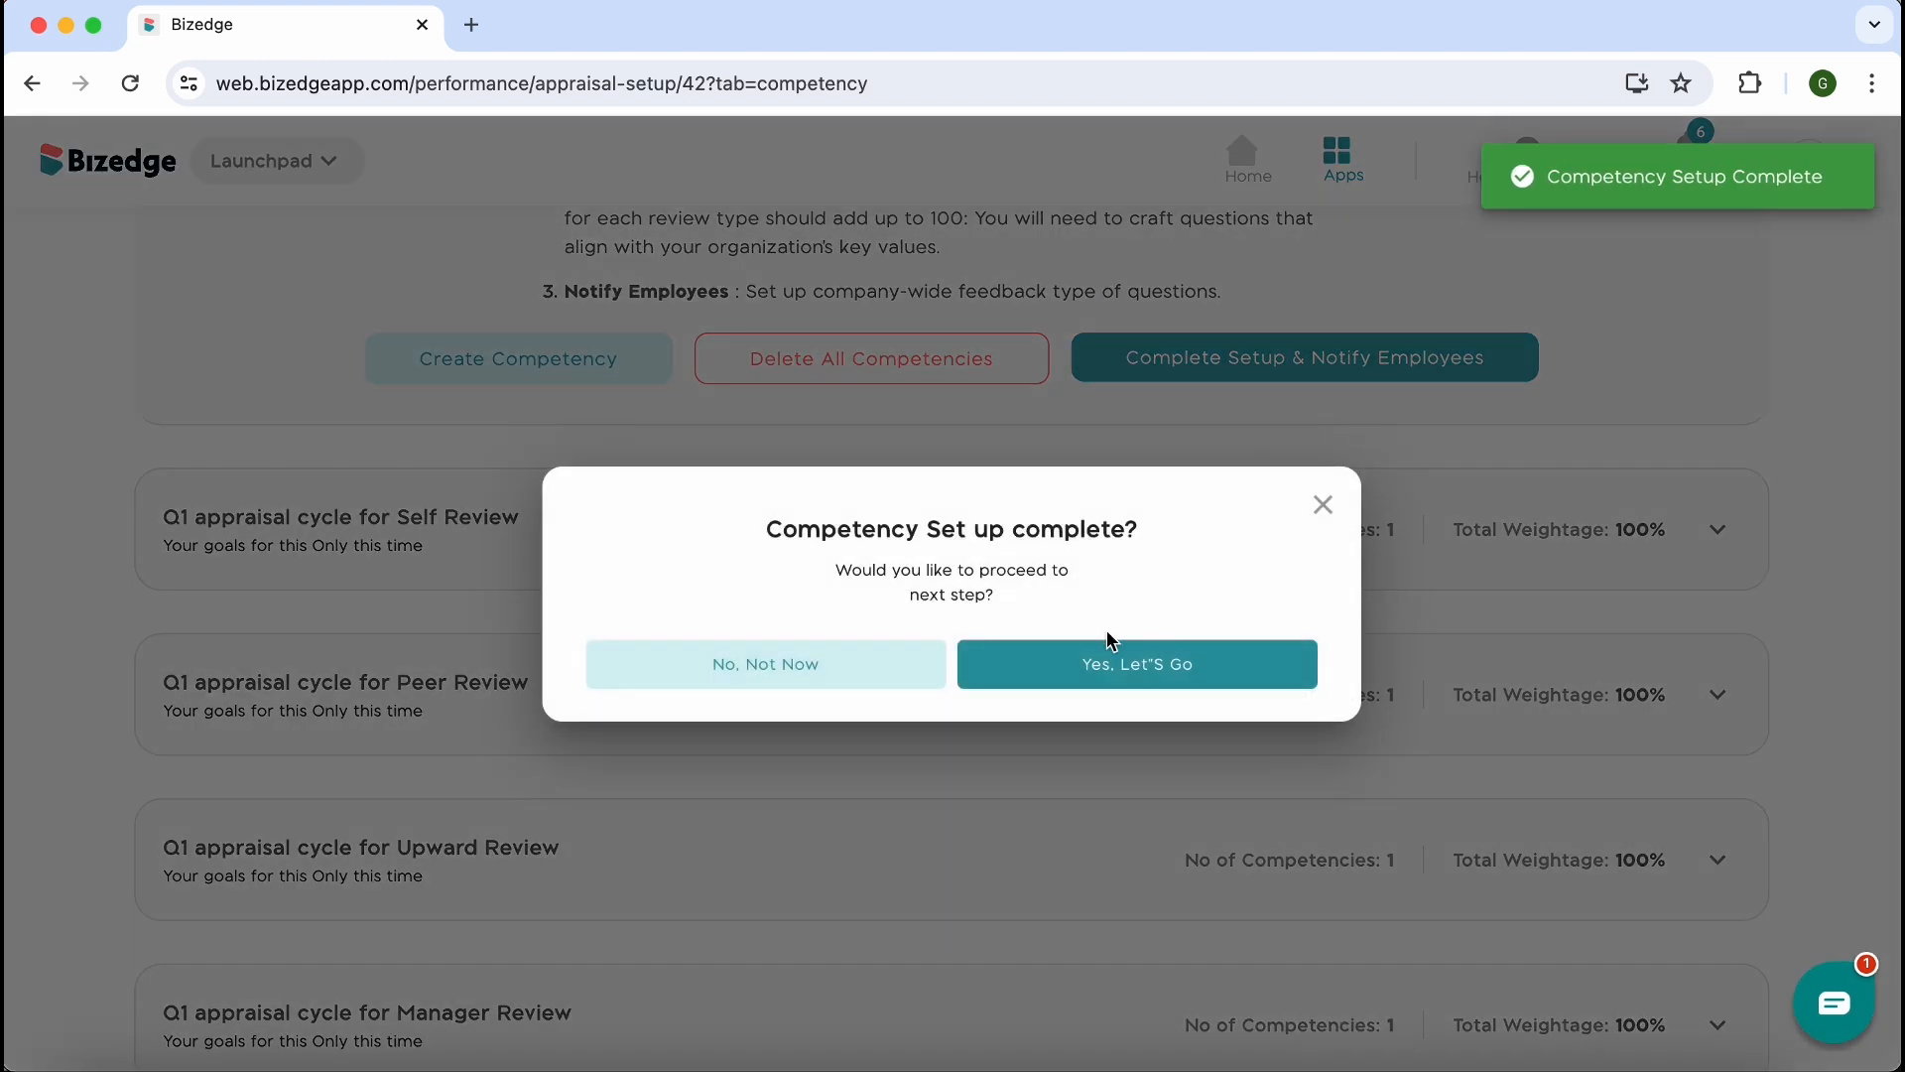
left_click(1141, 666)
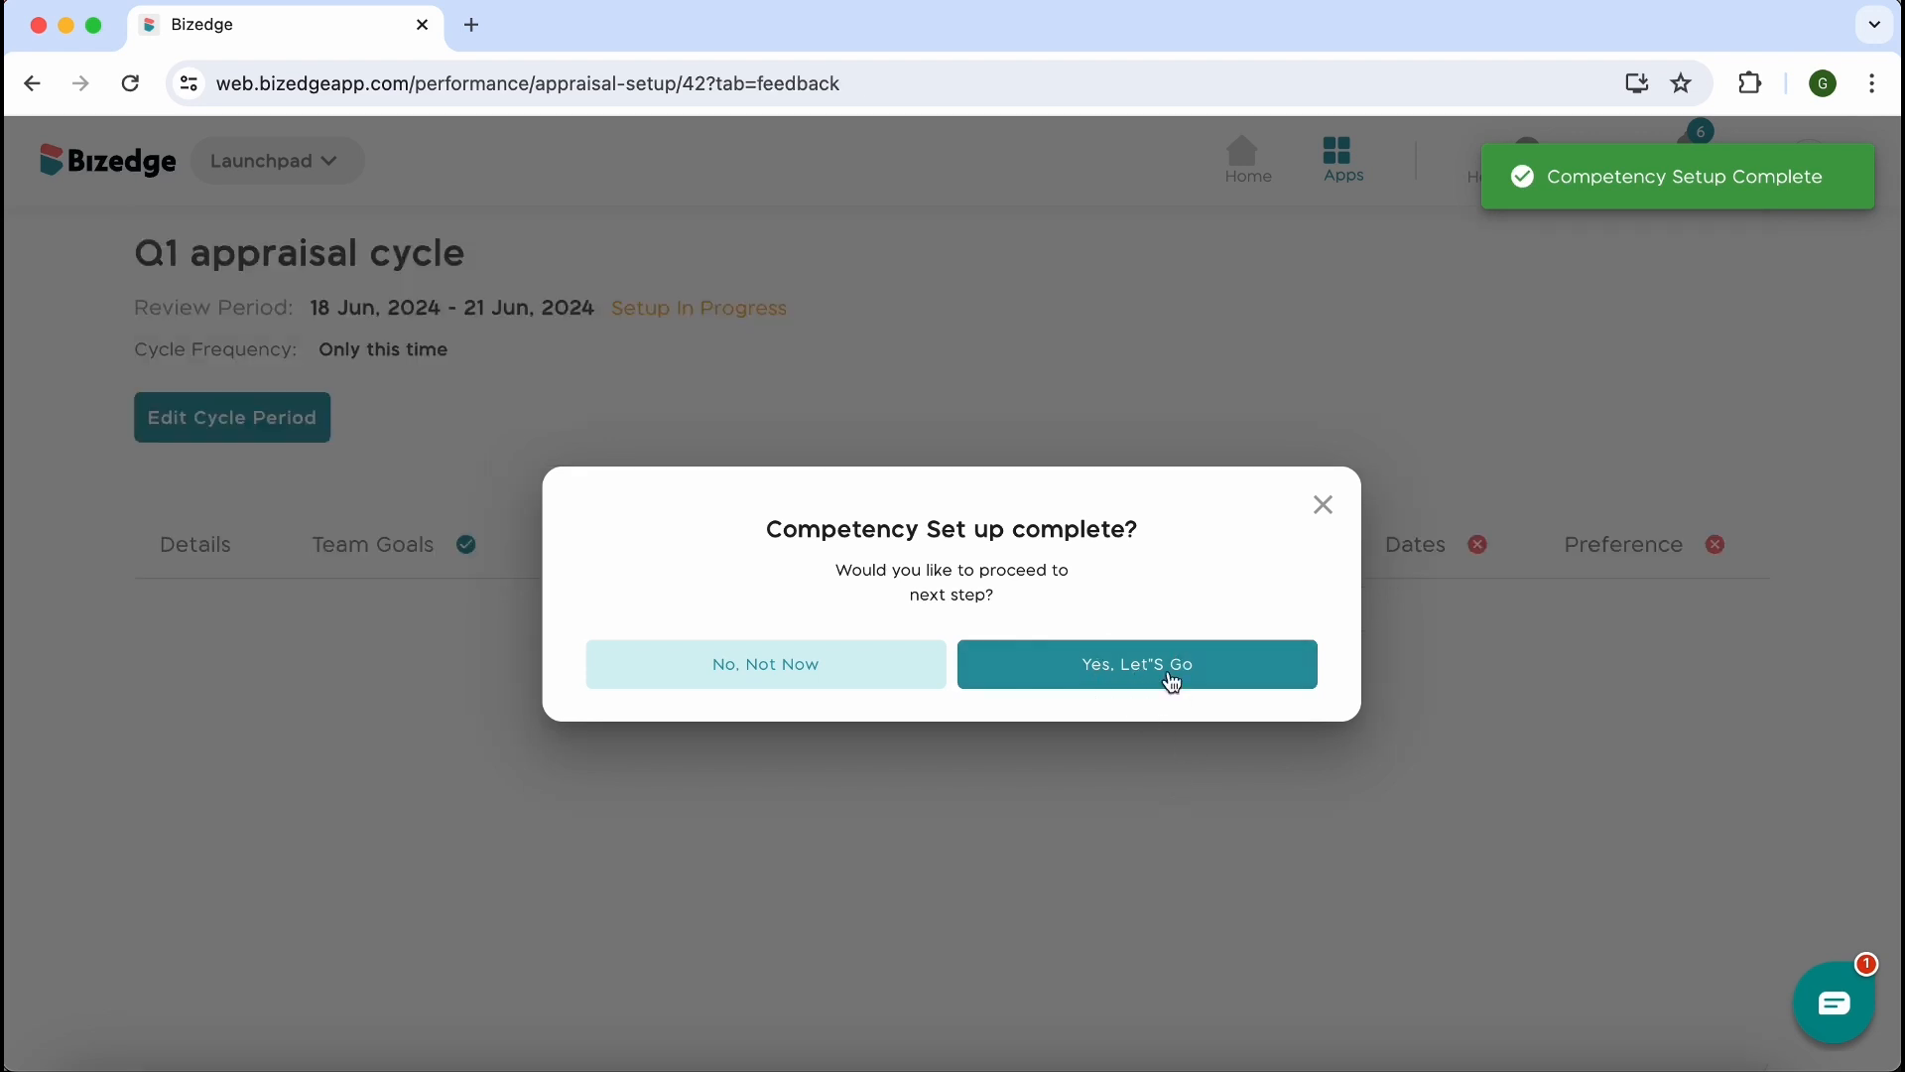
Try adding a blank multiple-choice question to the Employee appraisal and delete it
scroll(1005, 852, "down", 4)
scroll(1004, 856, "down", 5)
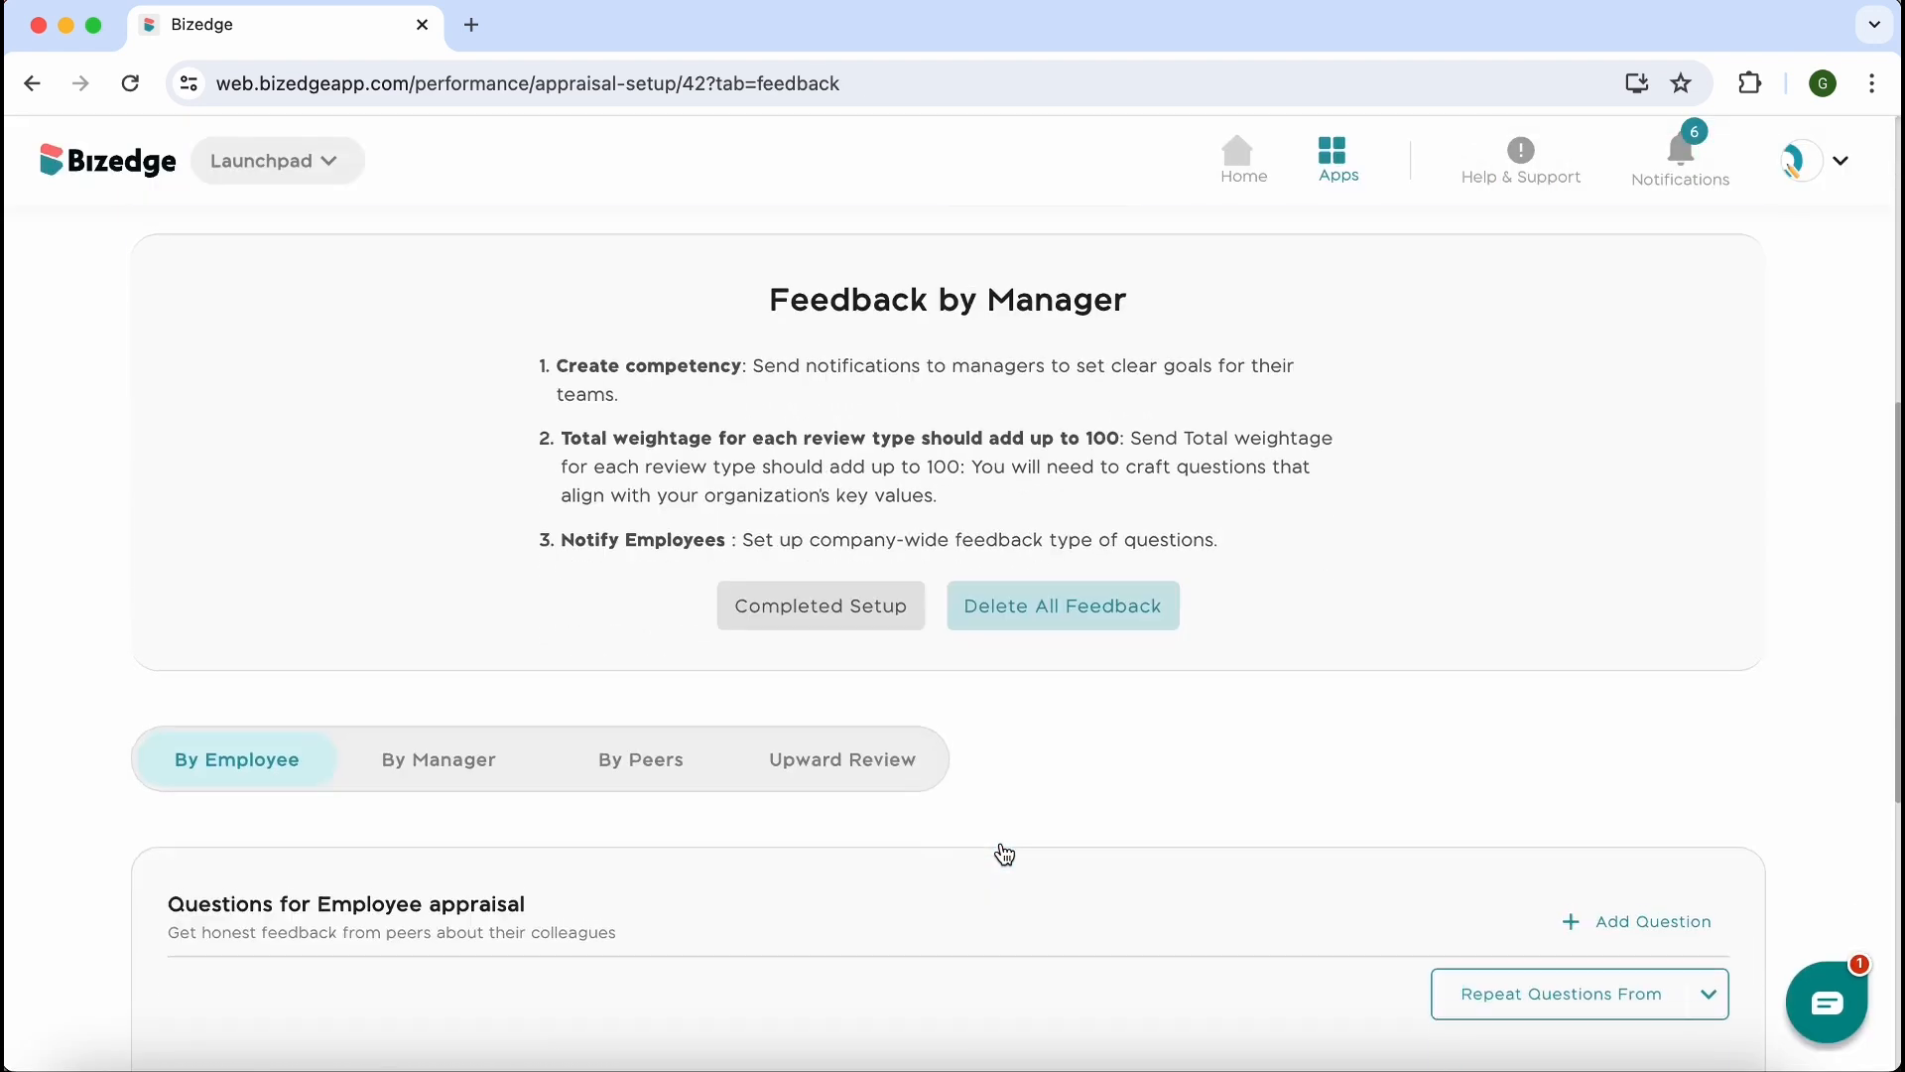
scroll(1004, 852, "down", 3)
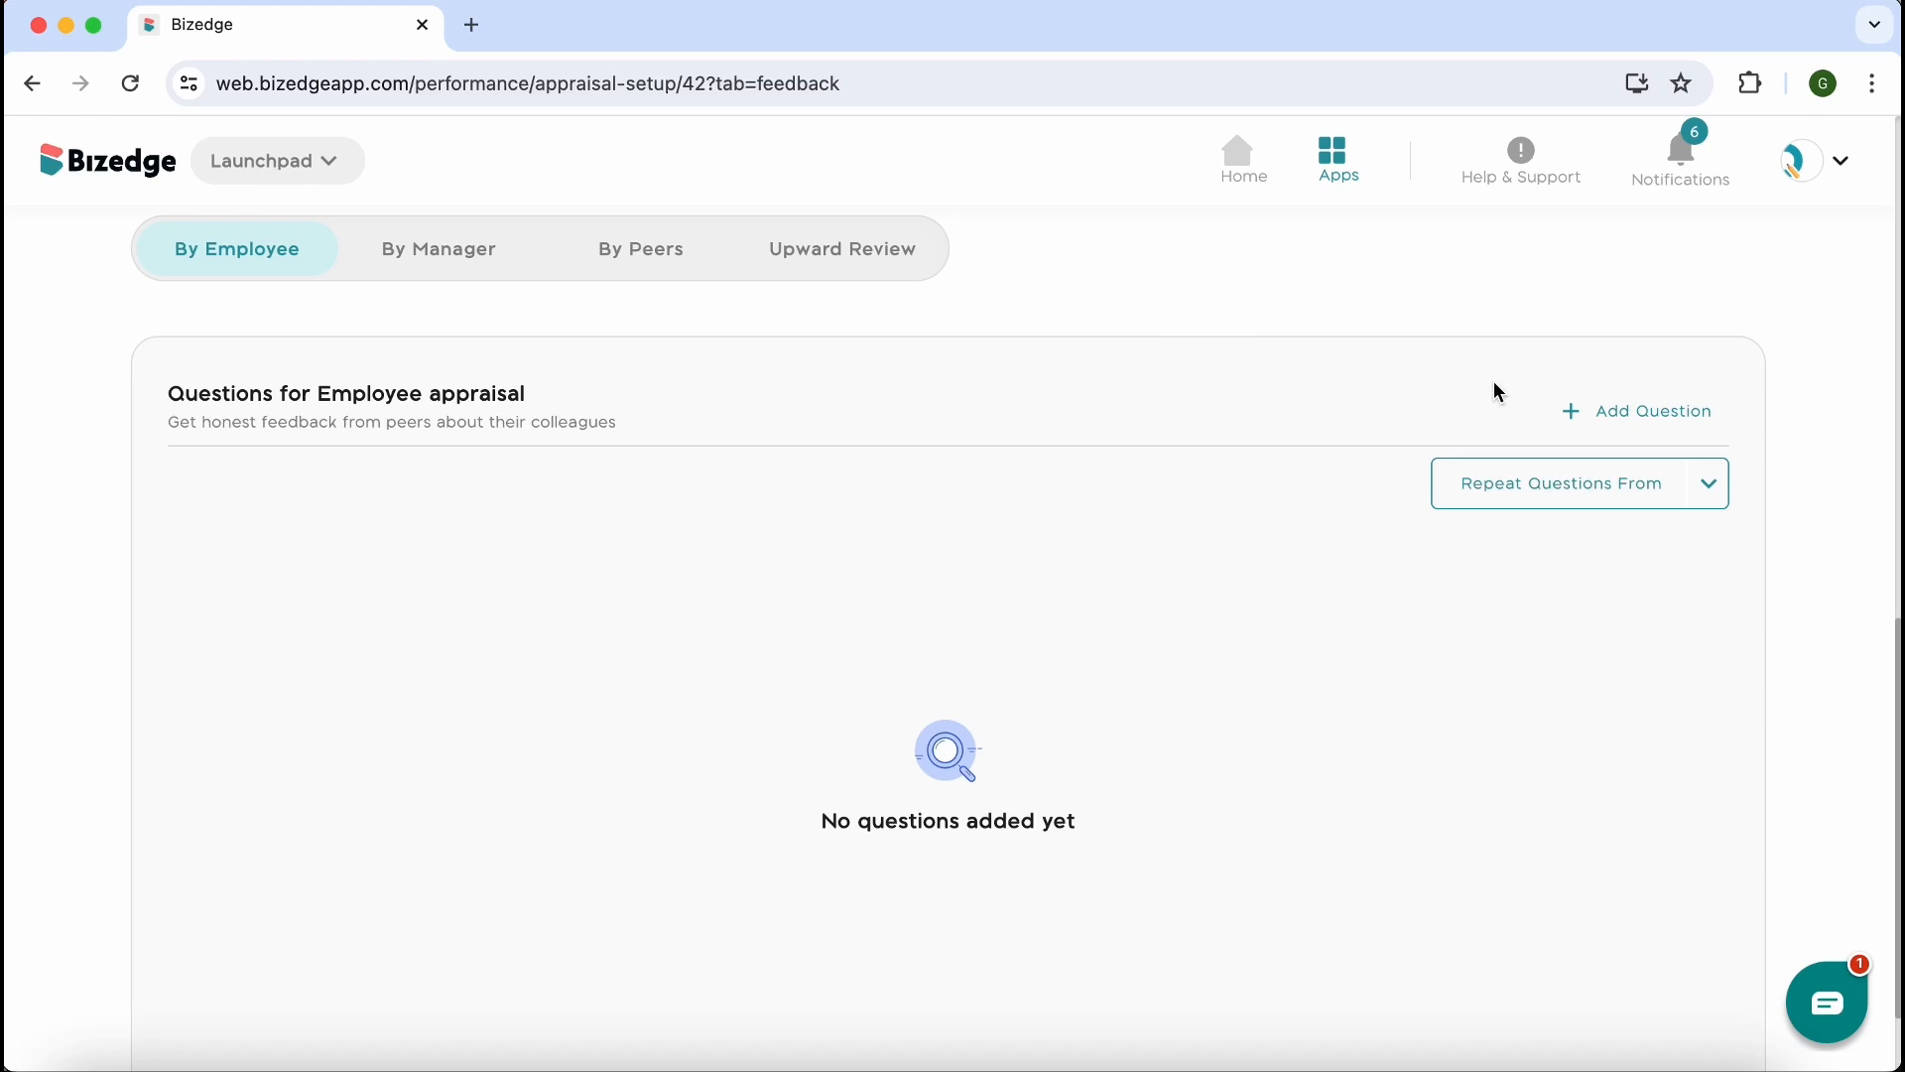
left_click(1582, 411)
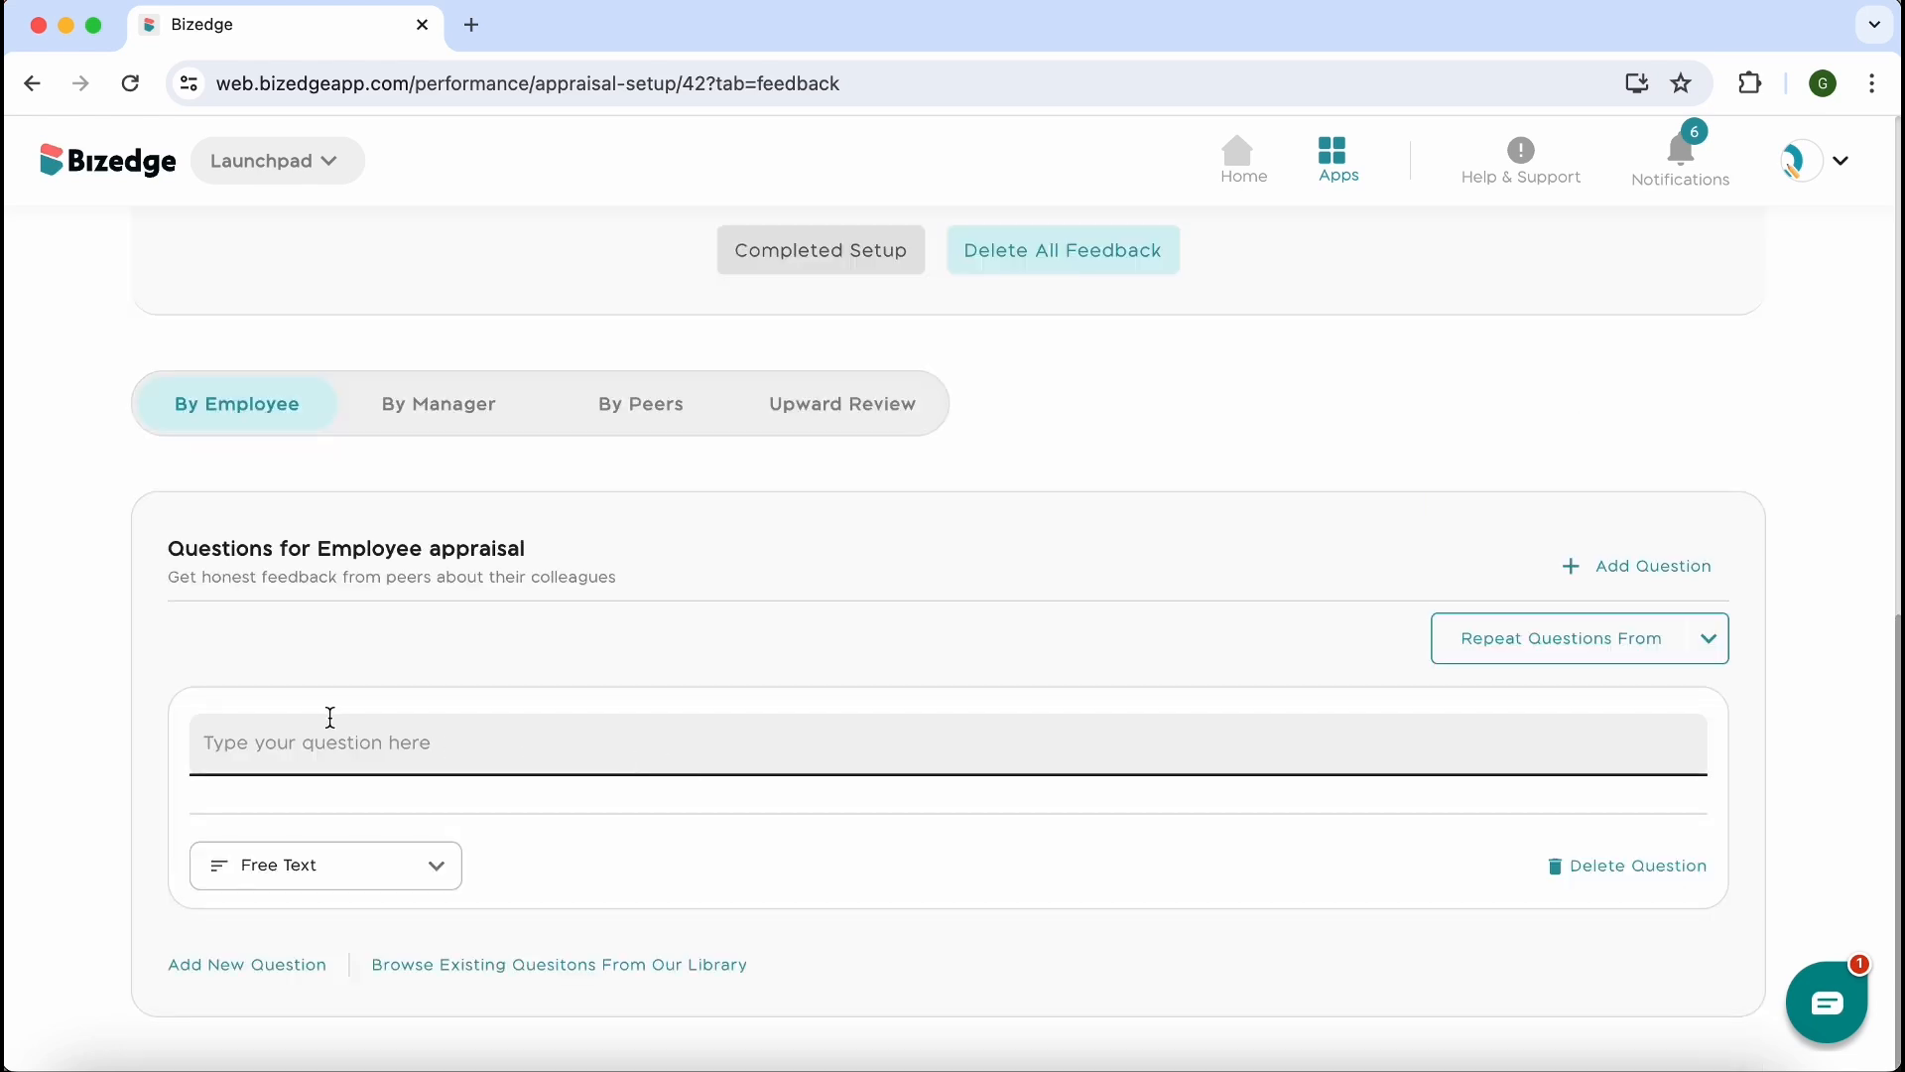
left_click(393, 866)
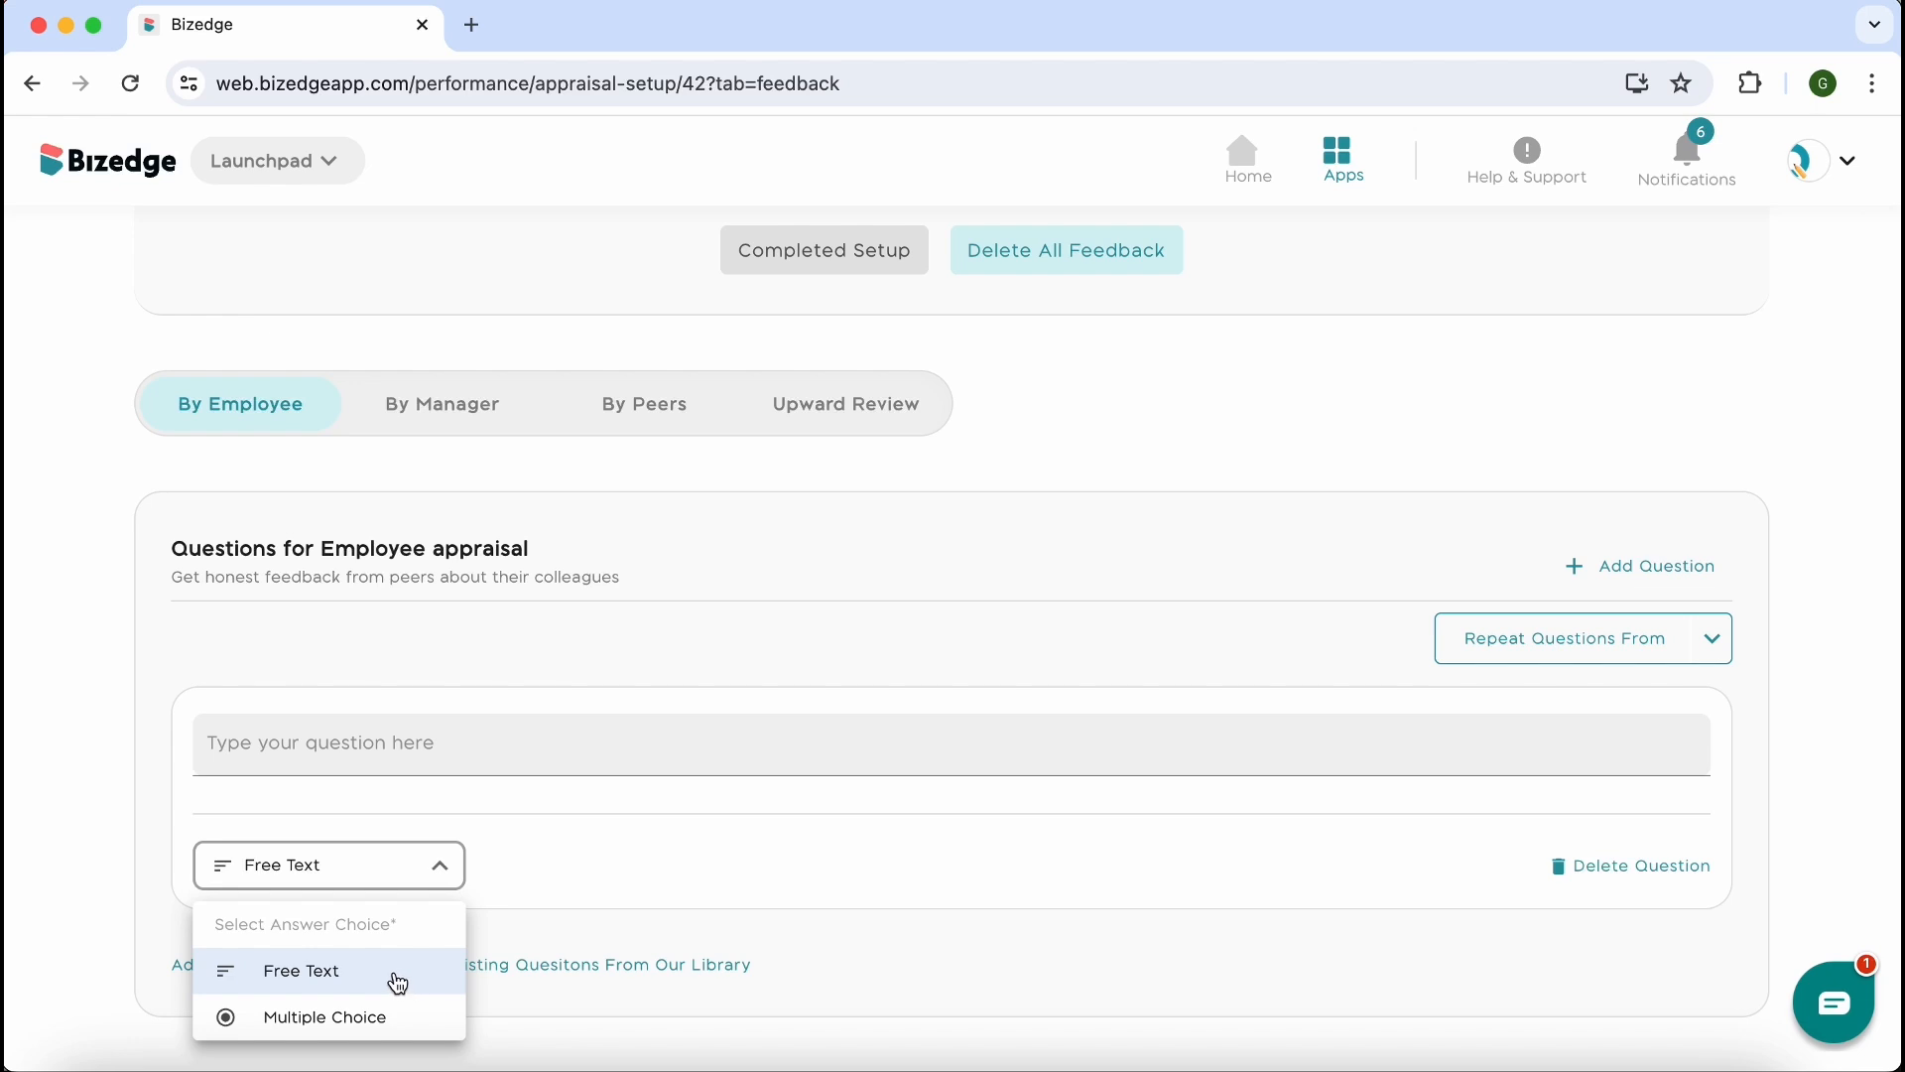
left_click(320, 1022)
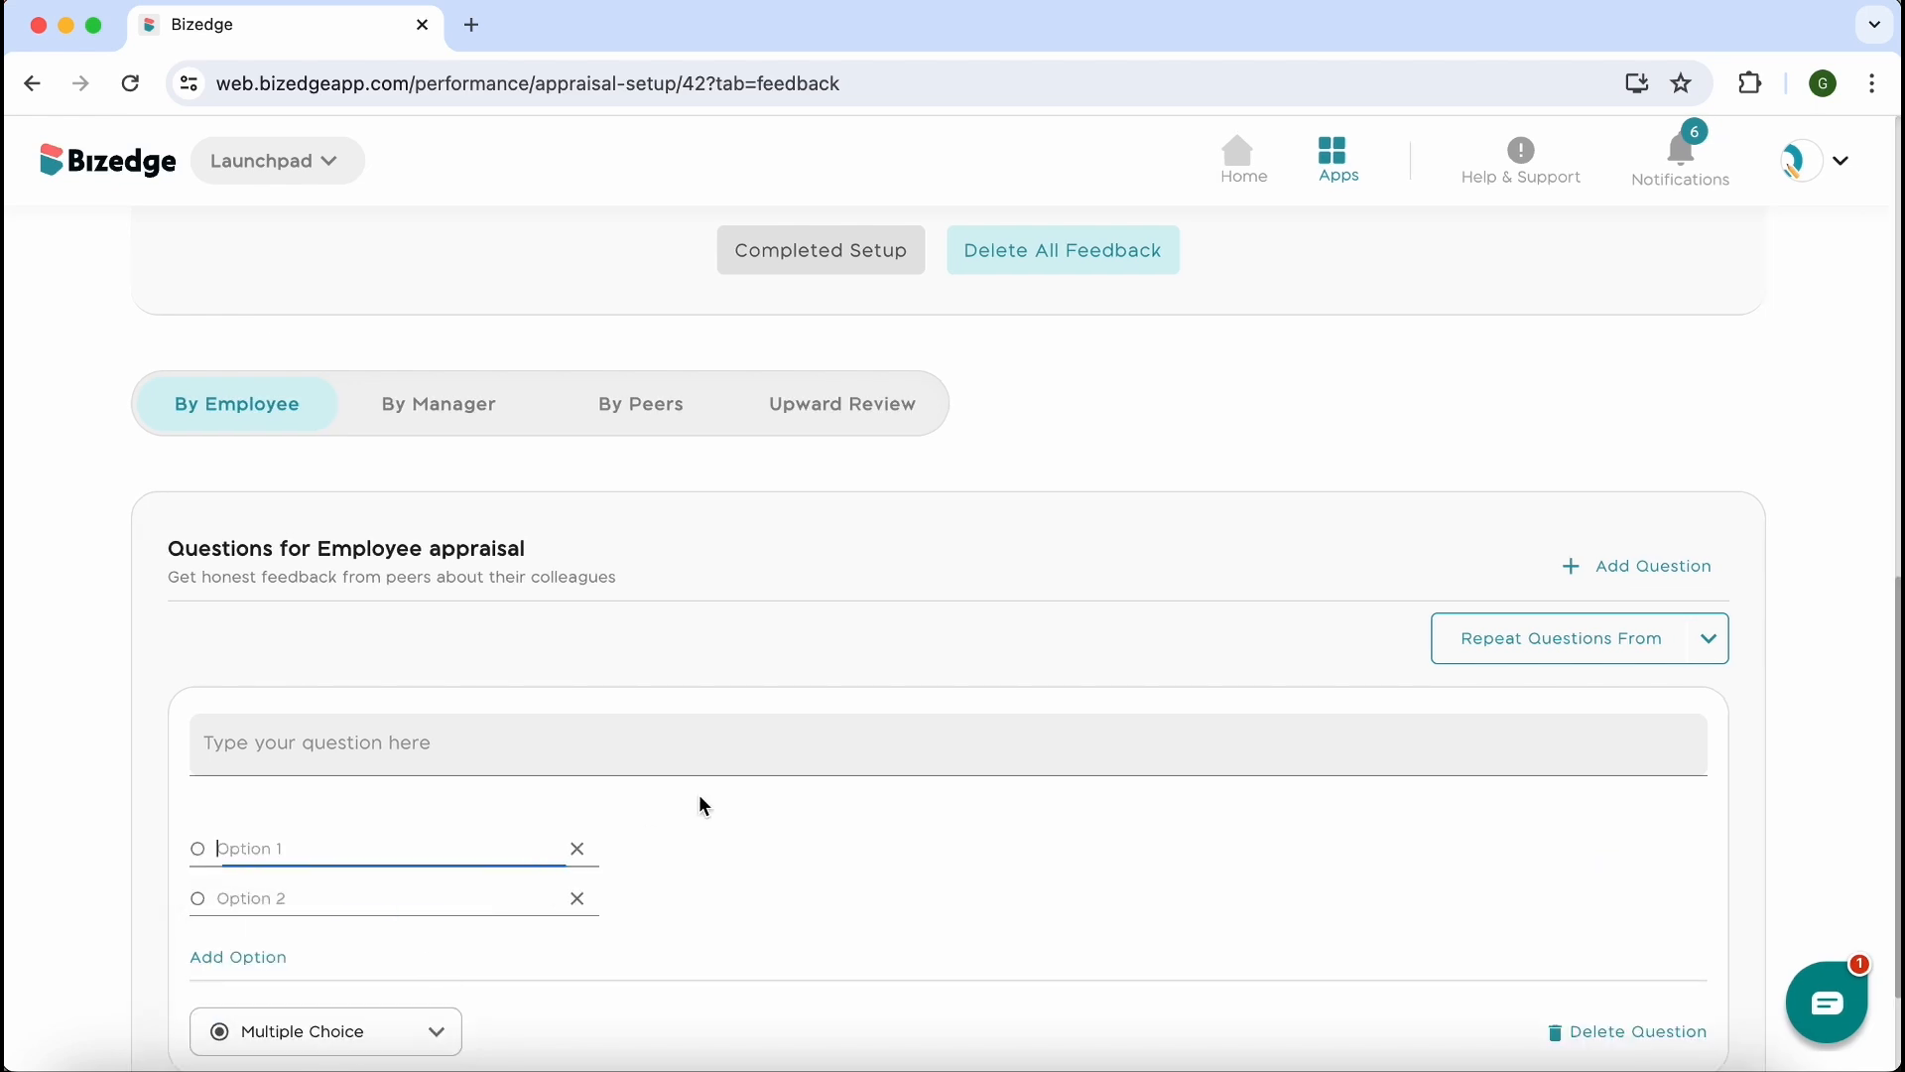
scroll(703, 805, "down", 2)
left_click(1635, 875)
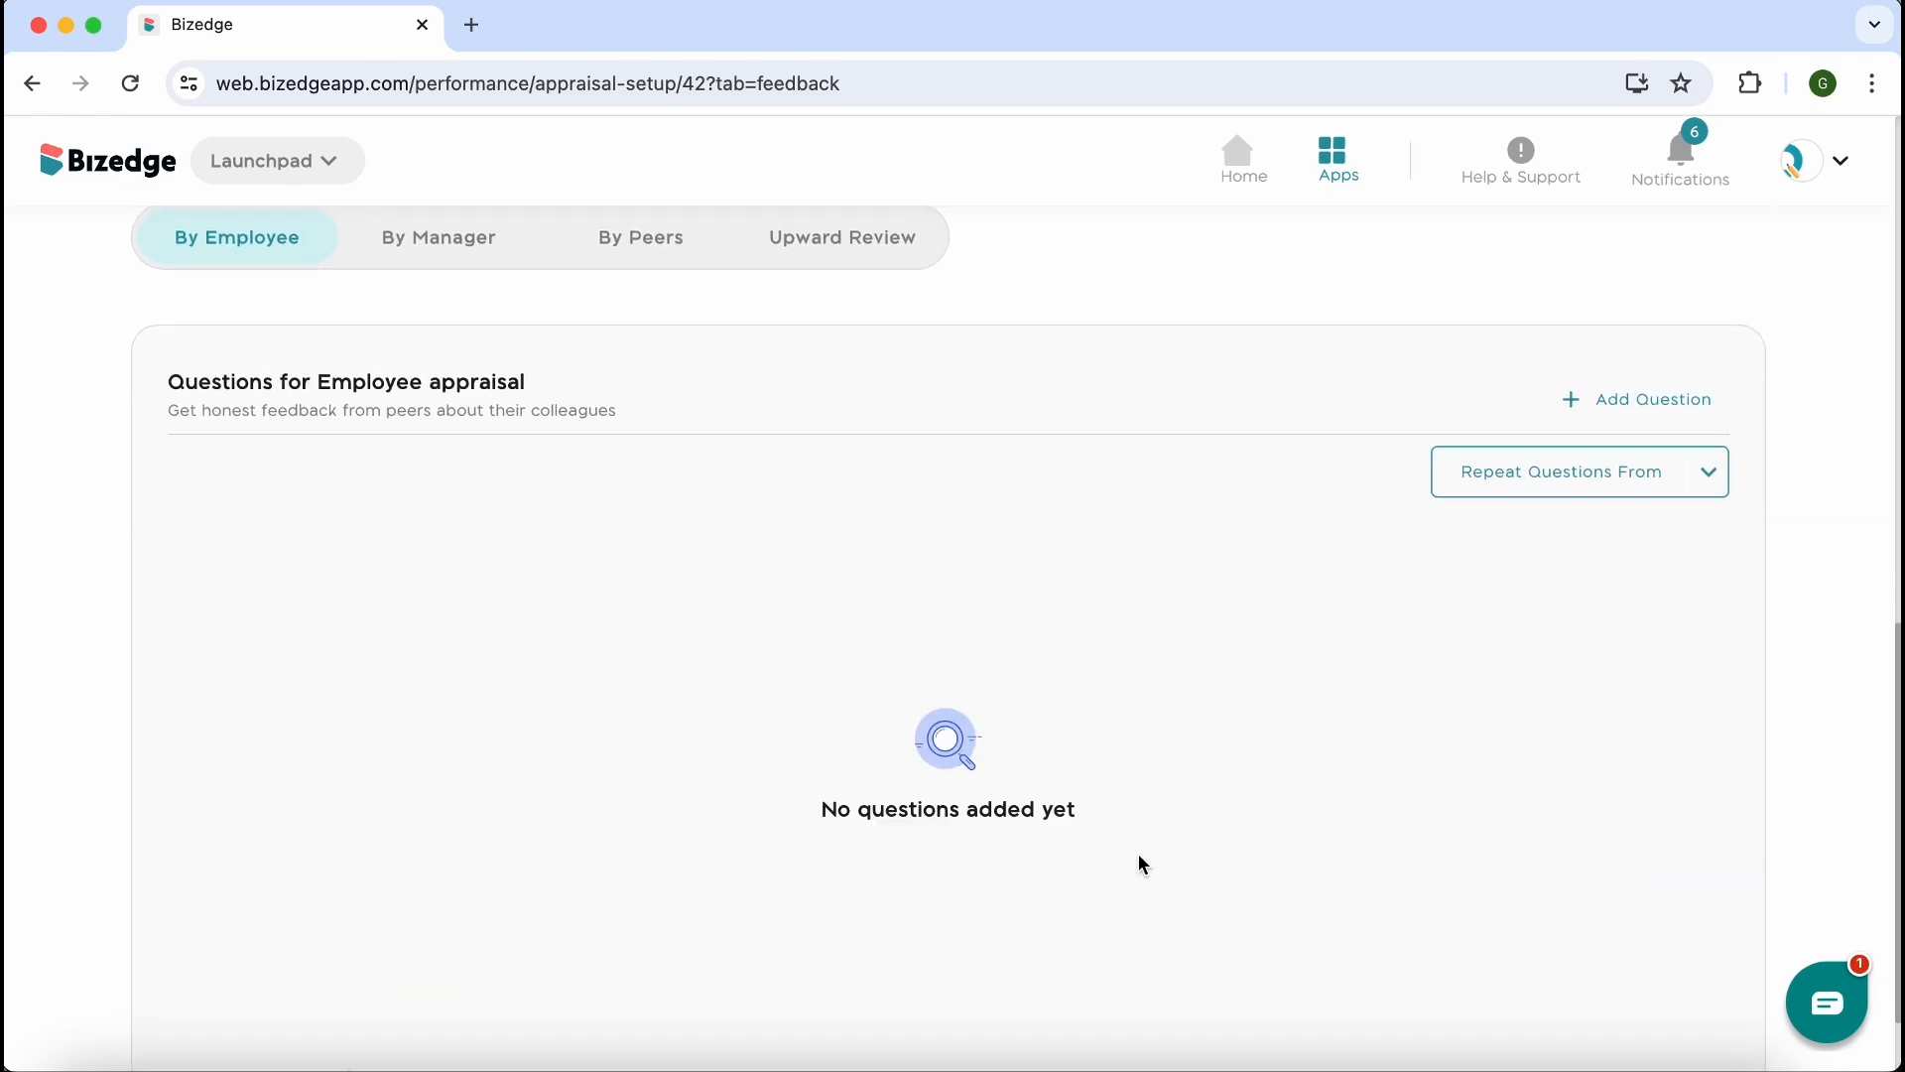
Examine the existing employee feedback questions offered in the Bizedge Library
scroll(1028, 758, "down", 1)
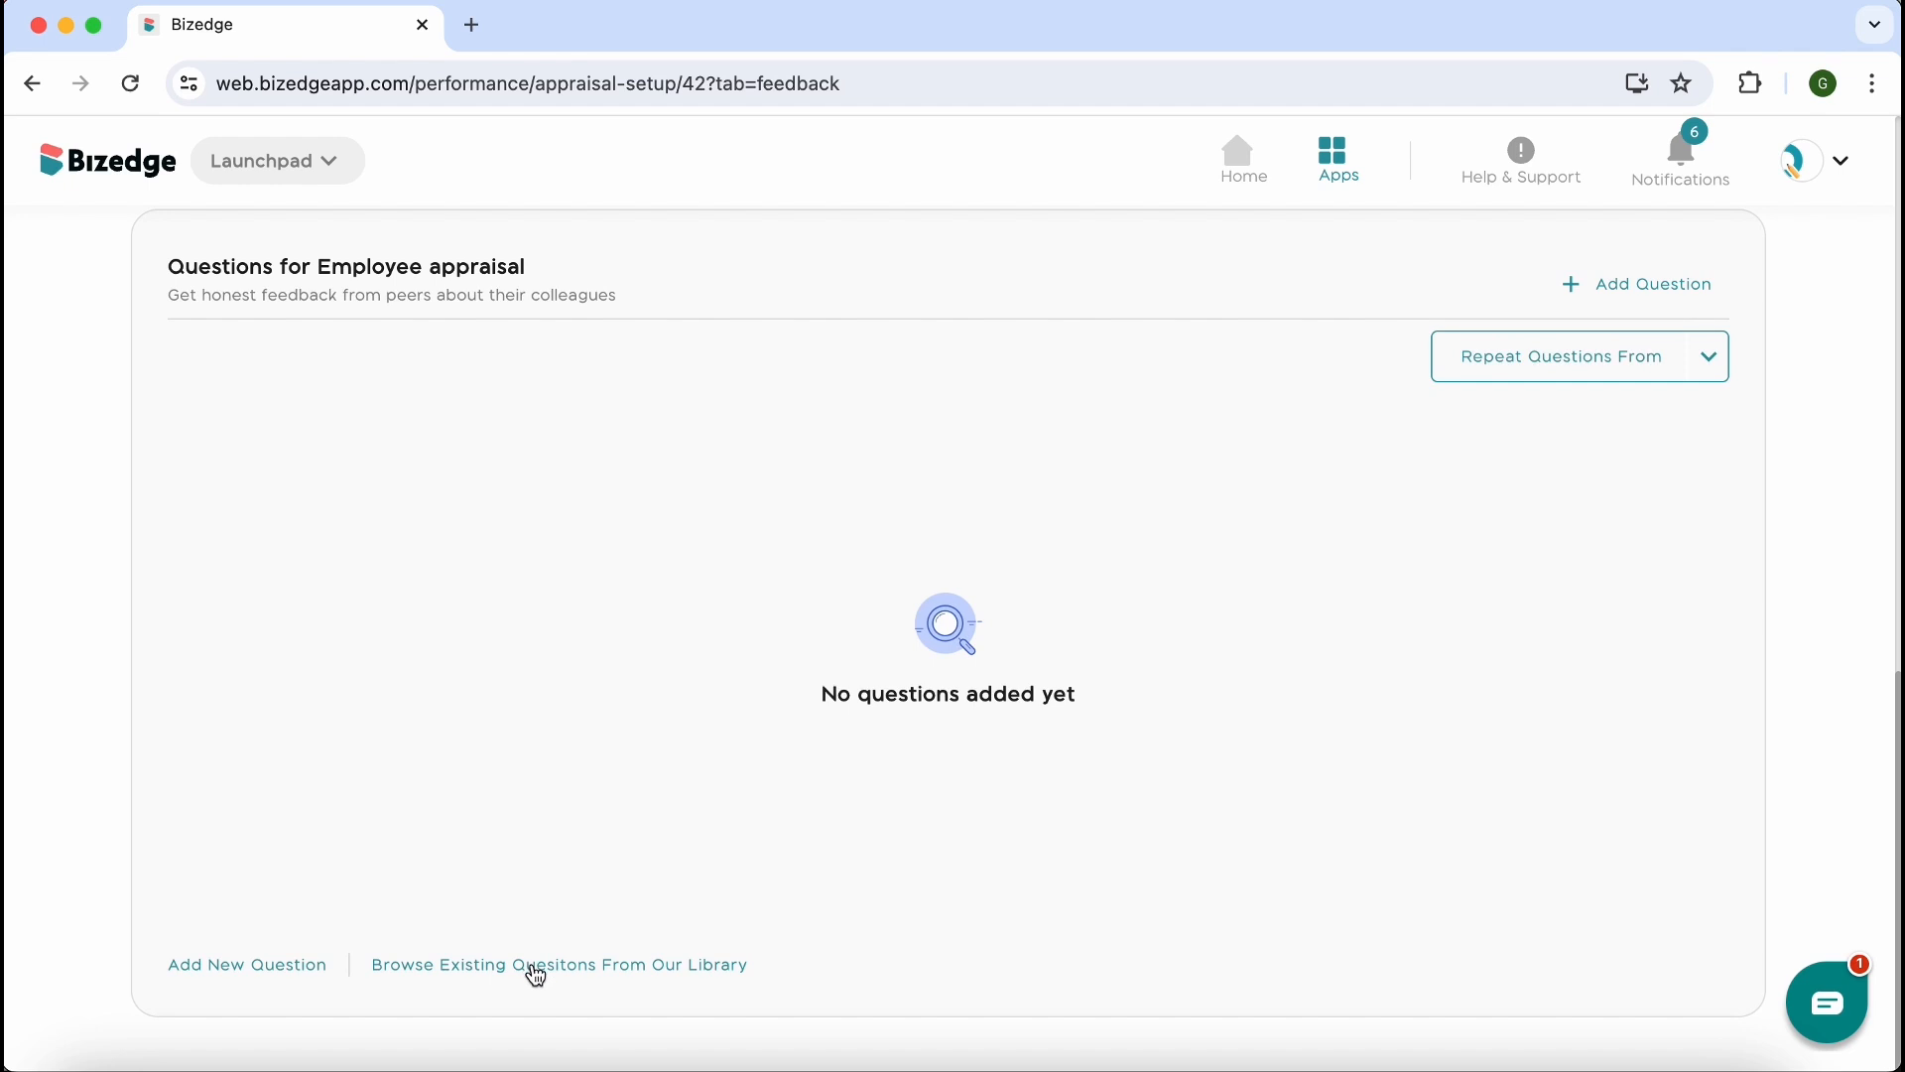
left_click(533, 964)
scroll(1300, 736, "down", 1)
scroll(1300, 740, "down", 10)
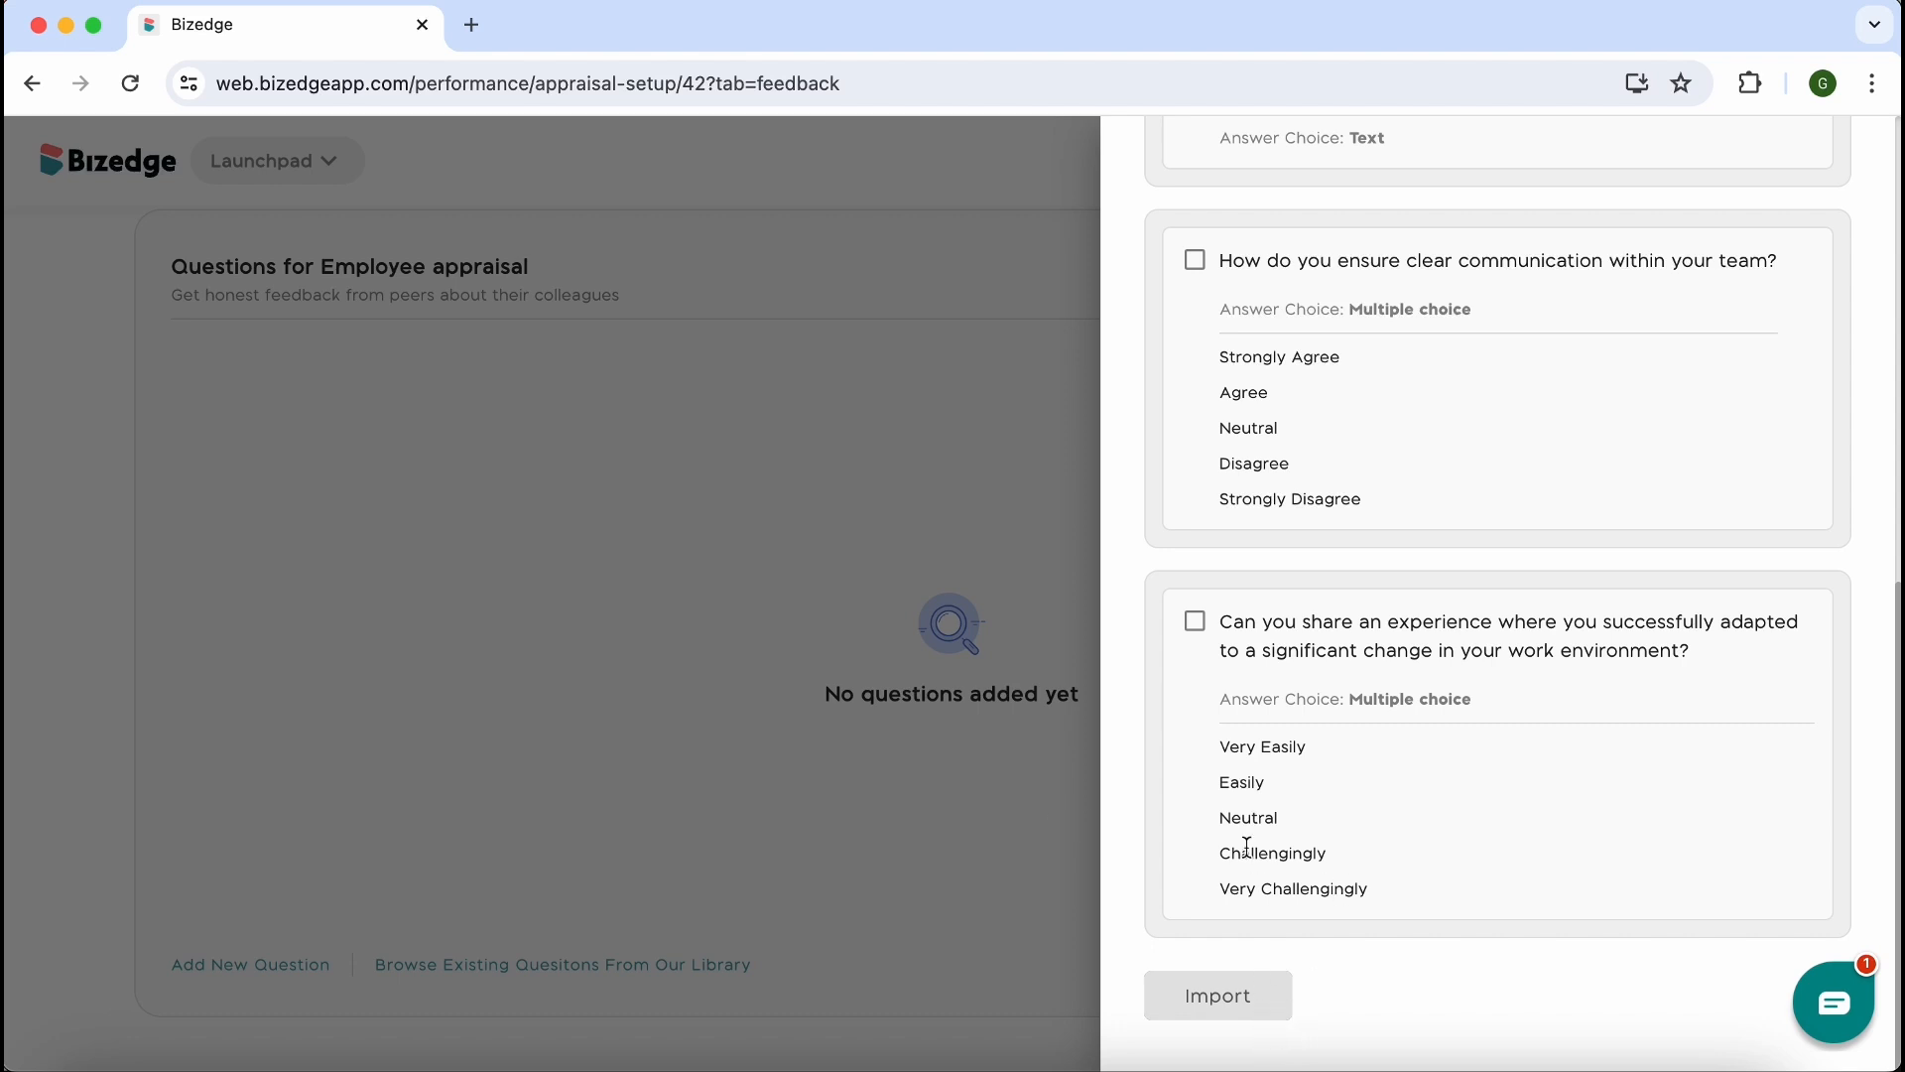
scroll(1248, 846, "up", 10)
scroll(1239, 830, "down", 10)
left_click(1032, 629)
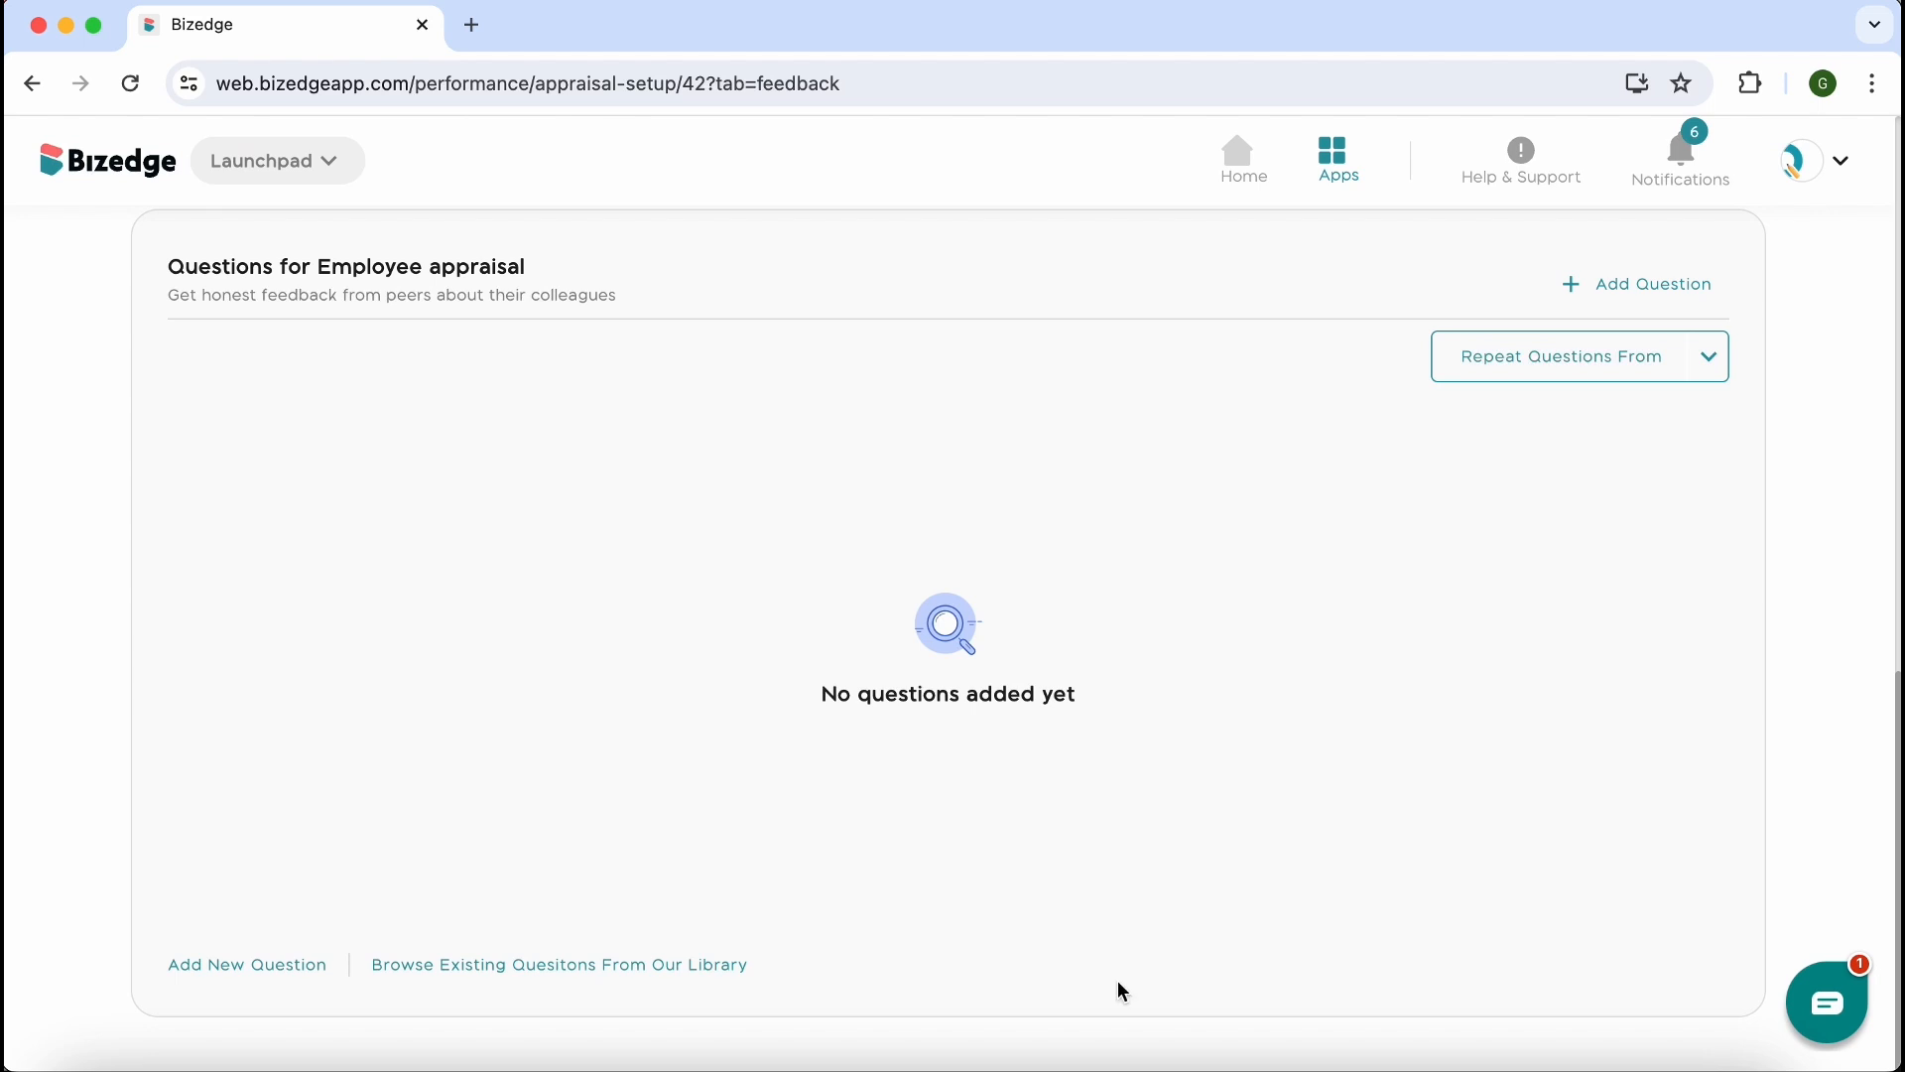
Import the library question "Can you share an experience where you successfully adapted to a significant change in your work environment?" into the Employee appraisal
left_click(500, 967)
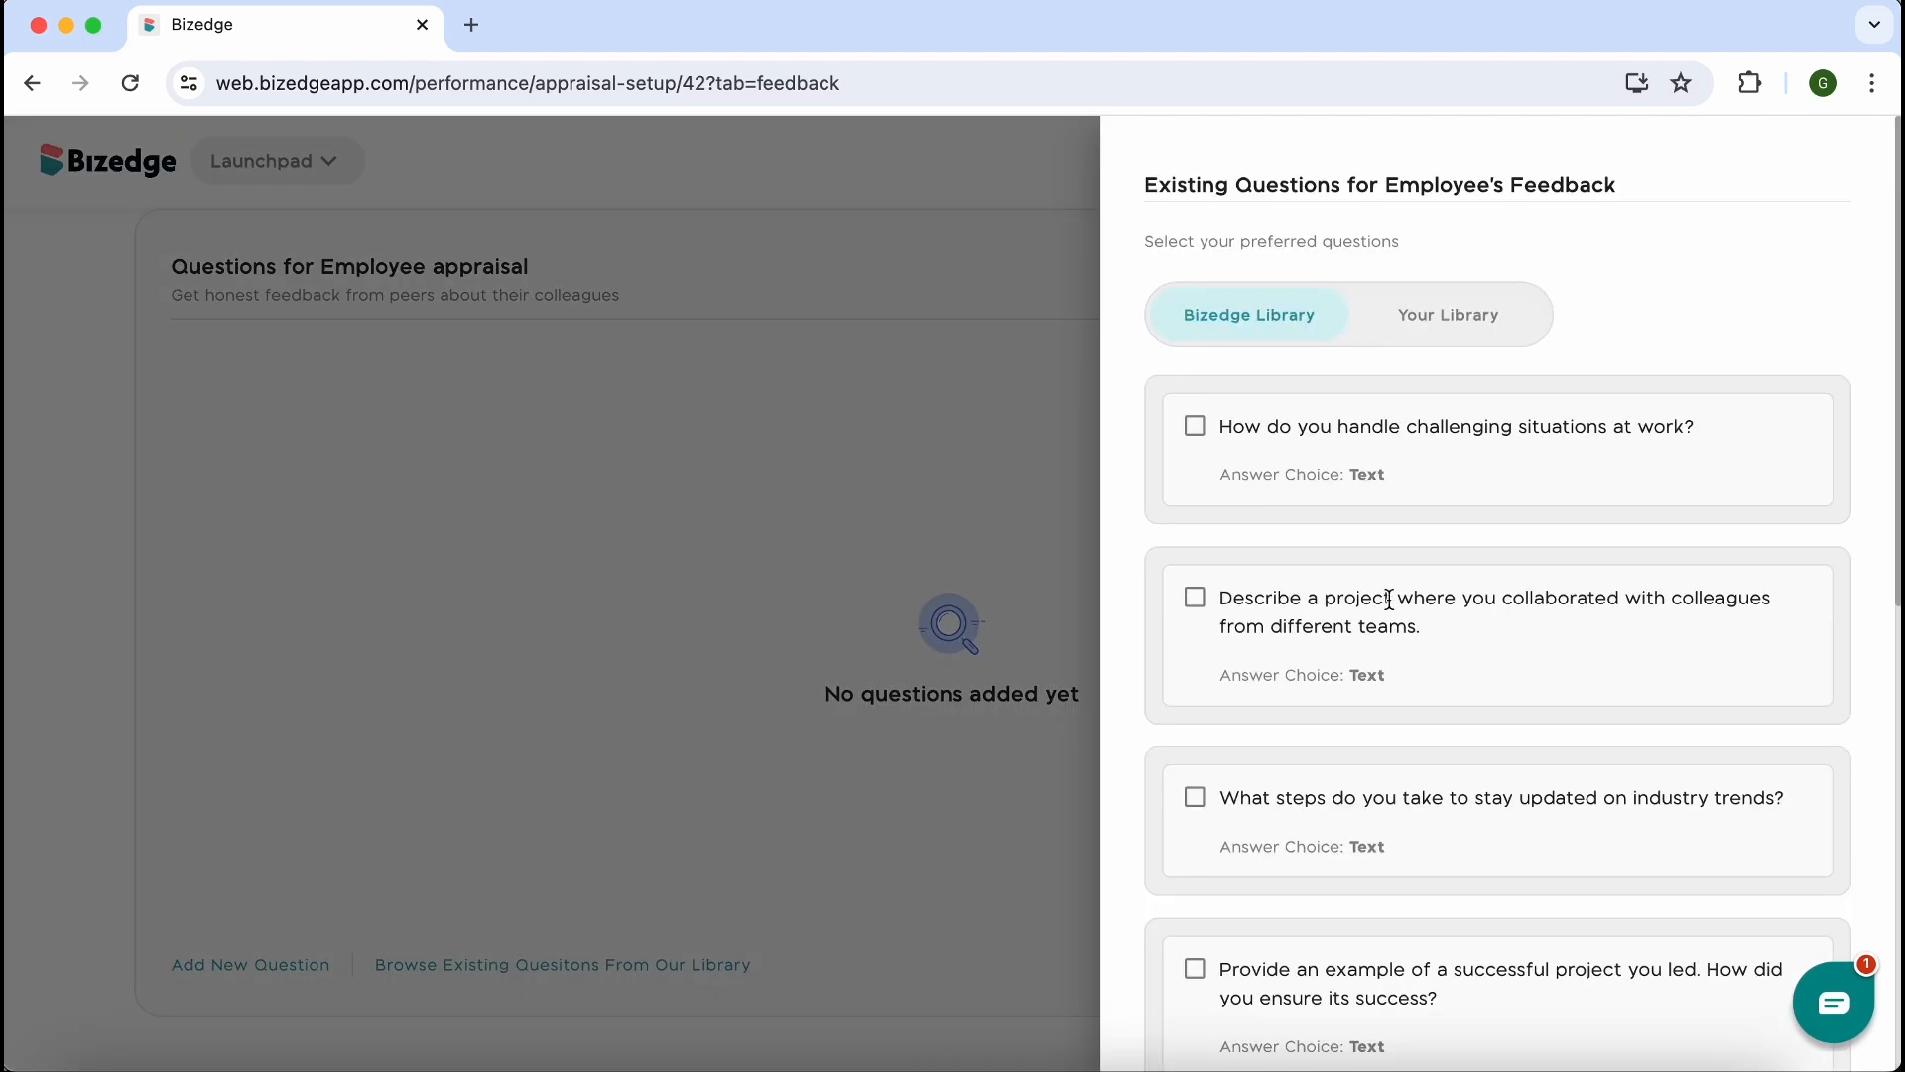
scroll(1375, 759, "down", 3)
scroll(1374, 759, "up", 2)
scroll(1374, 759, "down", 8)
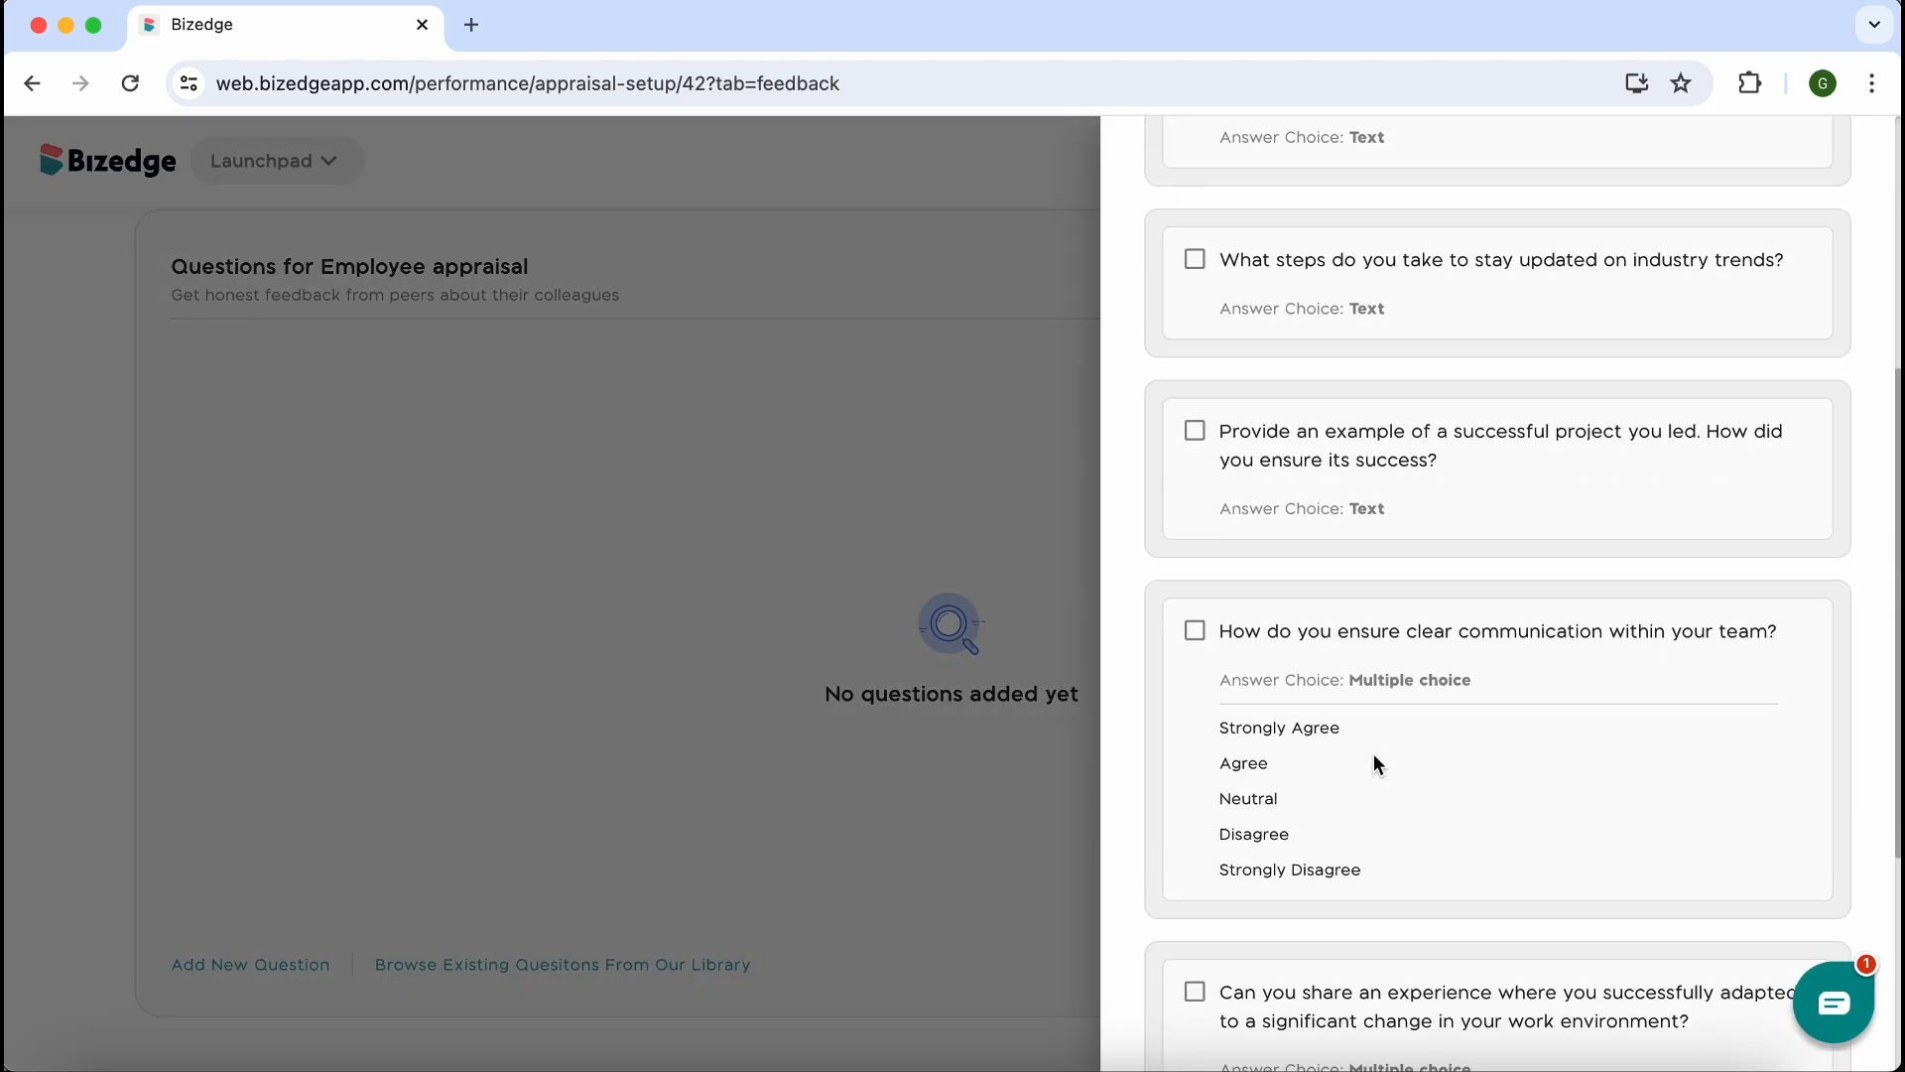
left_click(1195, 621)
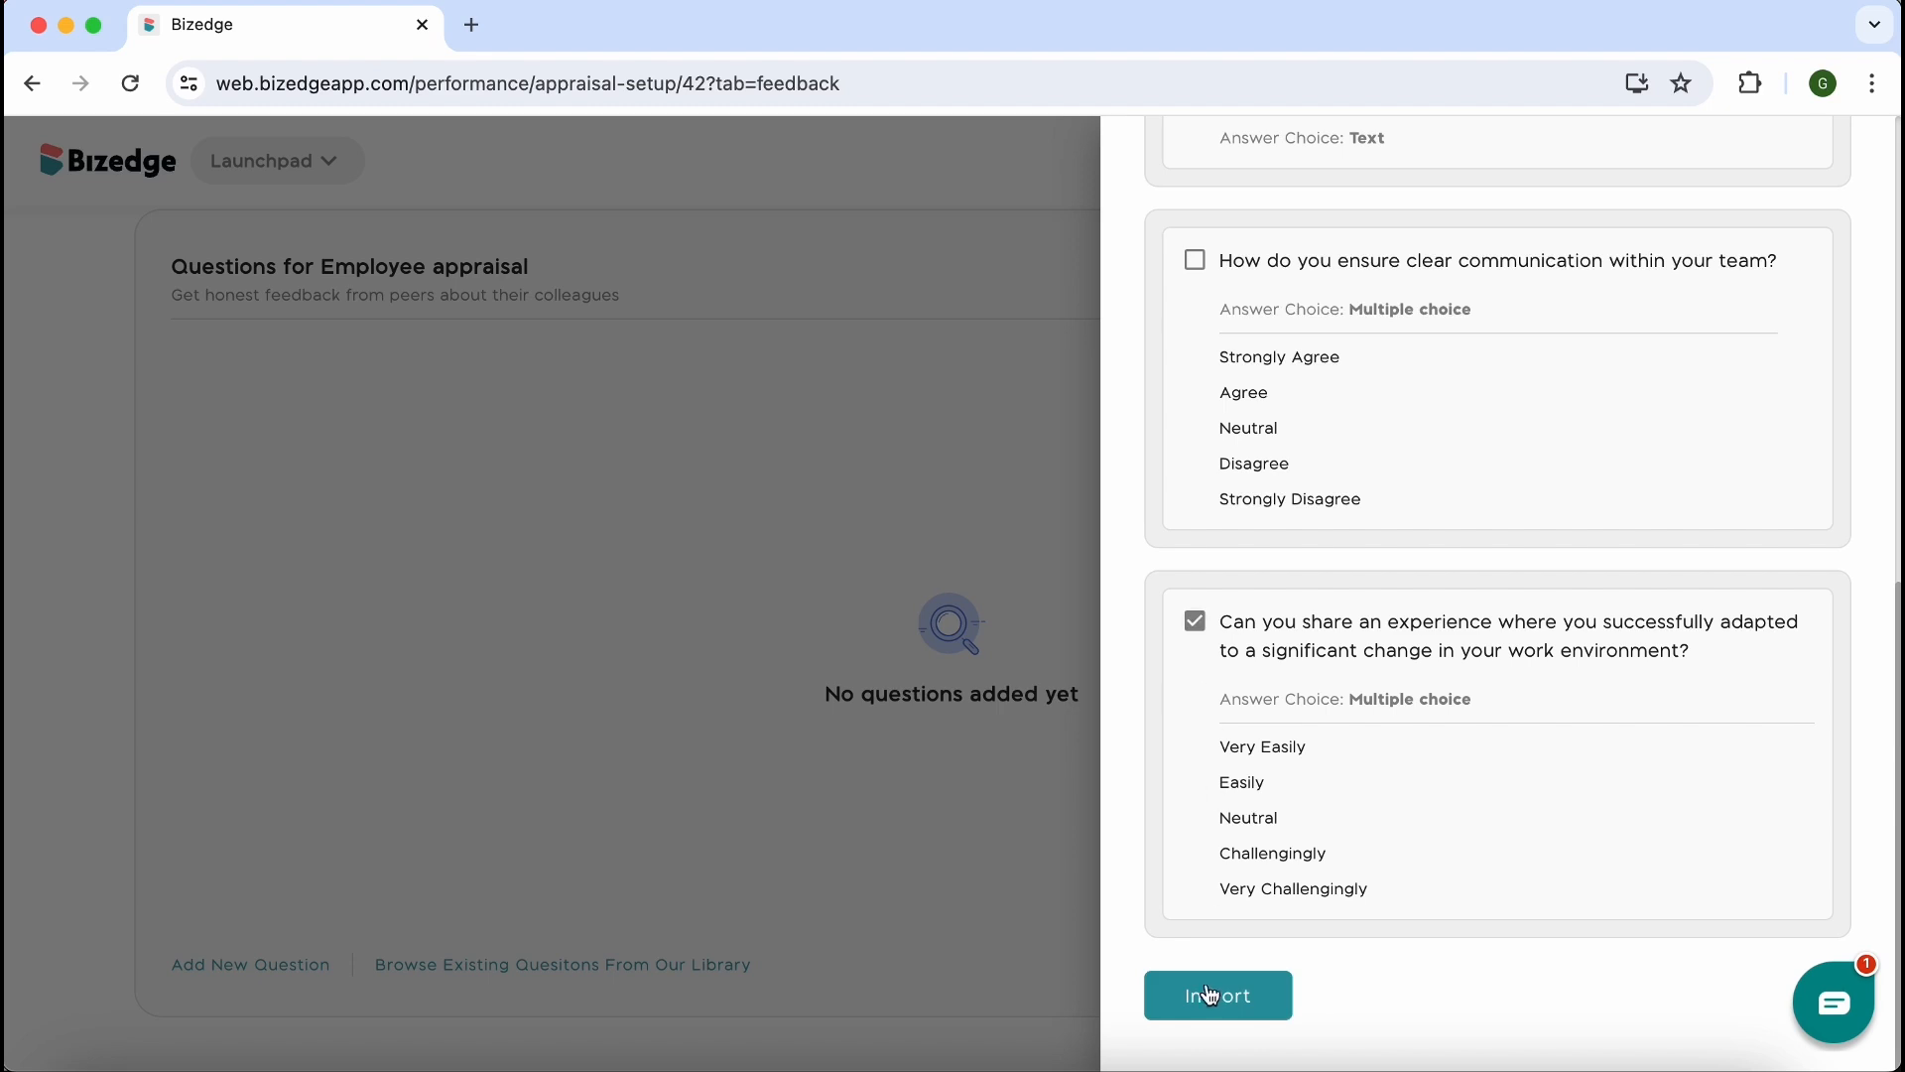
left_click(1210, 998)
Import the library question "Can you share an experience where you successfully adapted to a significant change in your work environment?" into the Manager appraisal
scroll(753, 608, "up", 2)
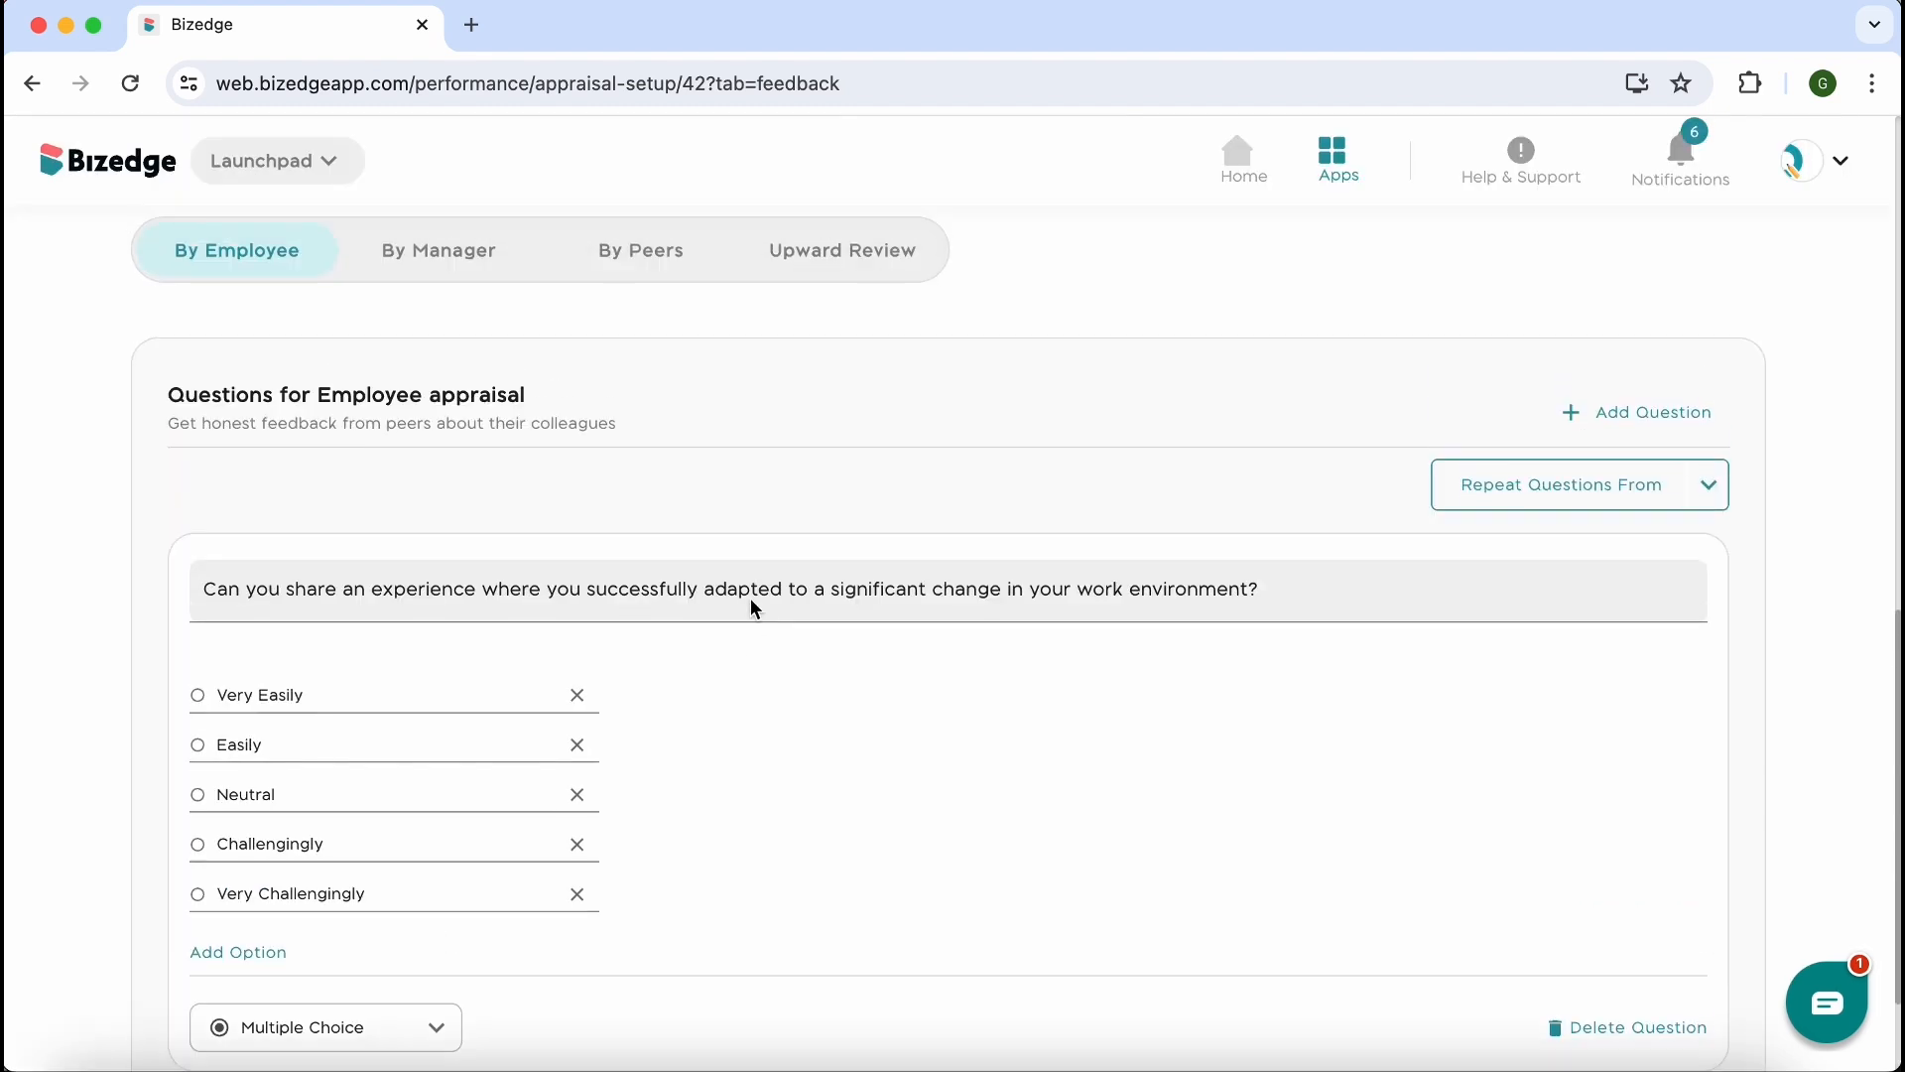
left_click(438, 245)
scroll(555, 496, "down", 2)
left_click(574, 961)
scroll(1271, 979, "down", 10)
left_click(1194, 621)
left_click(1211, 997)
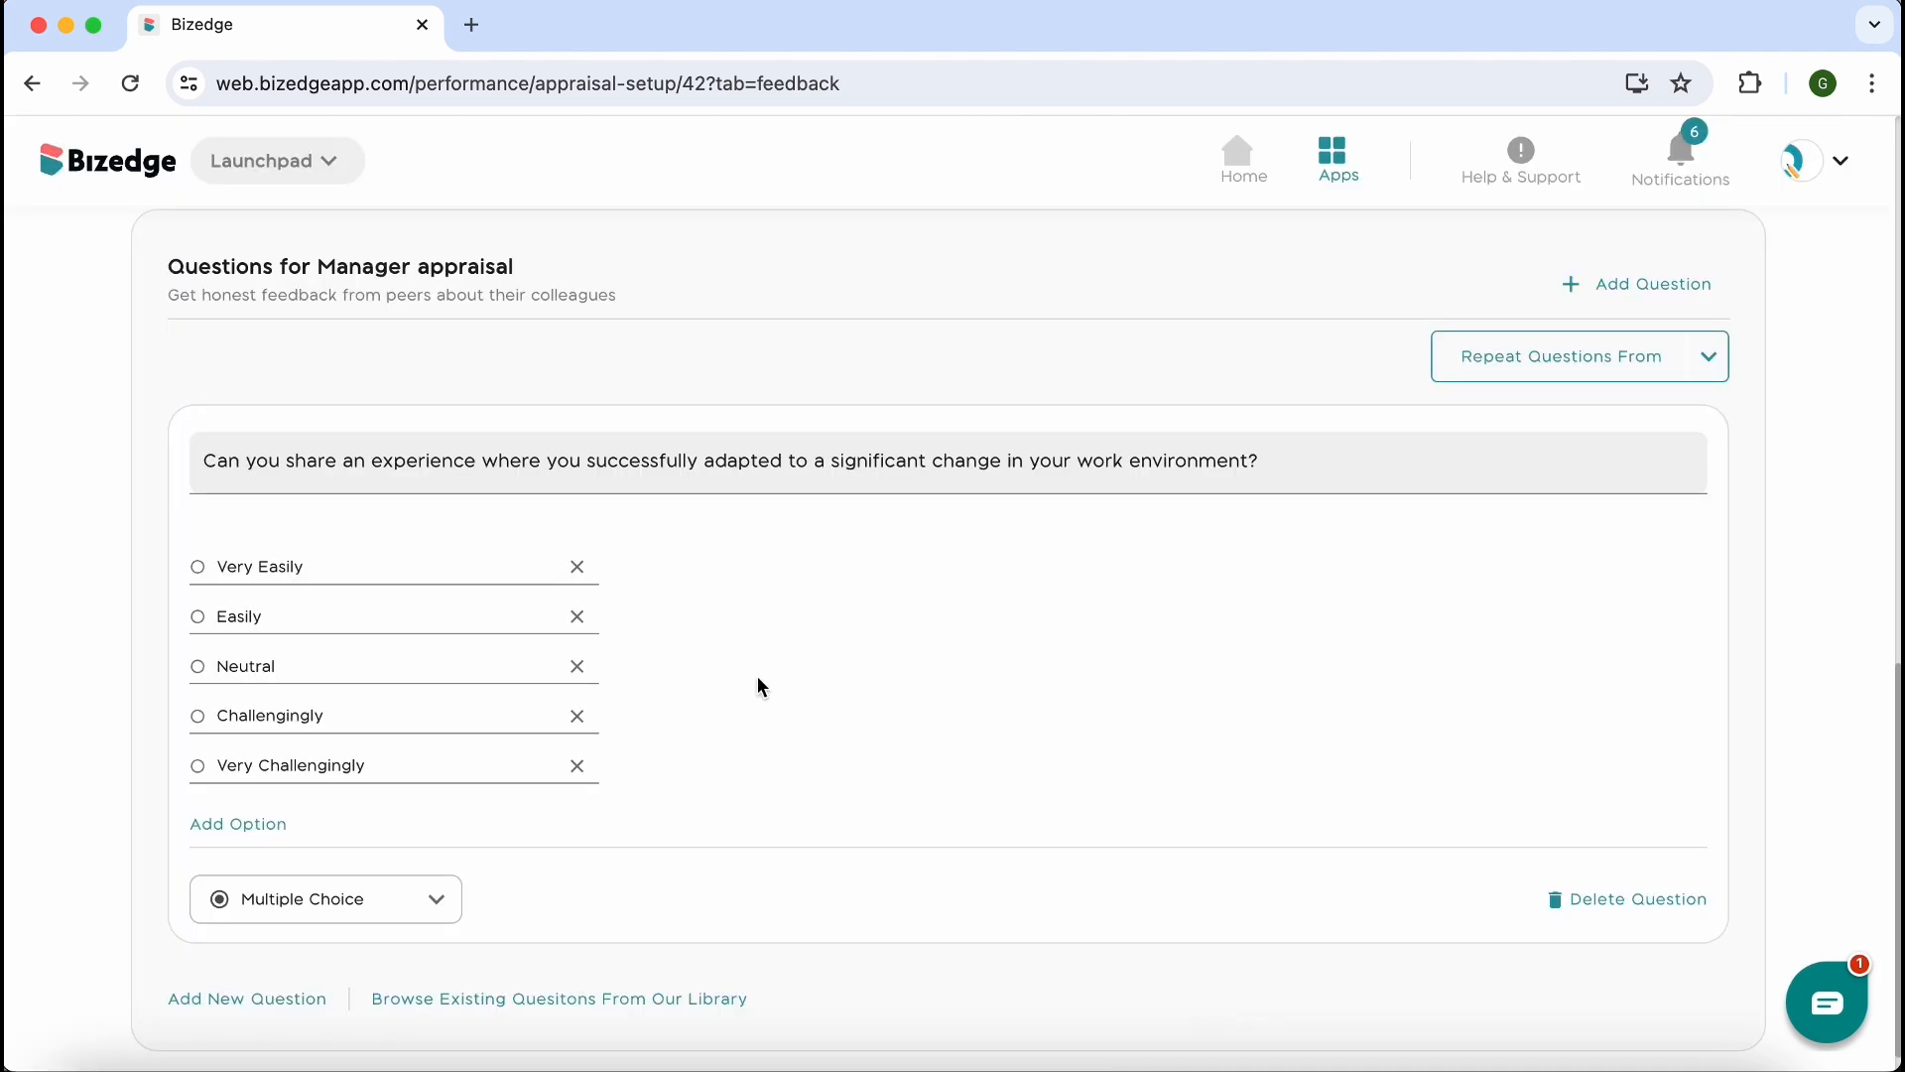
Import the library question "Can you share an experience where you successfully adapted to a significant change in your work environment?" into the Peer to Peer appraisal
scroll(758, 685, "up", 1)
left_click(664, 243)
scroll(665, 630, "down", 1)
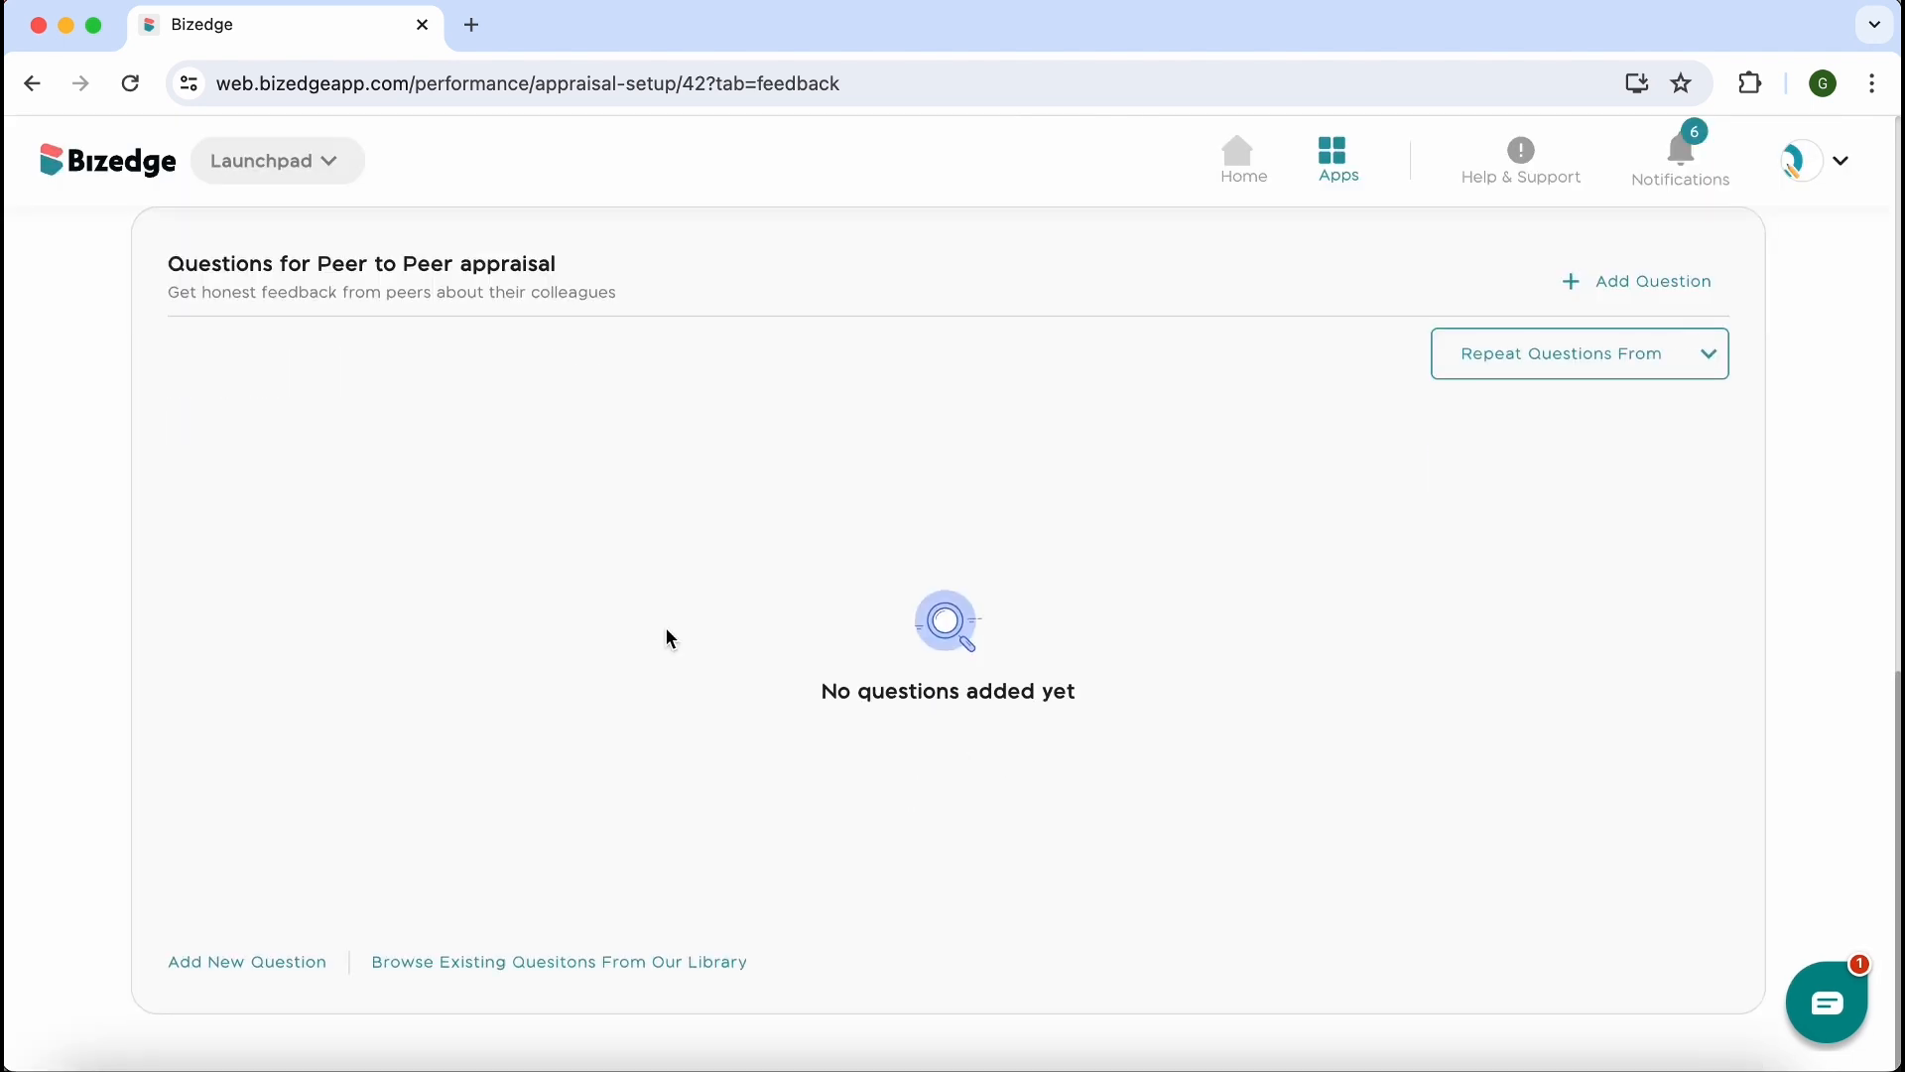
left_click(620, 970)
scroll(1389, 943, "down", 10)
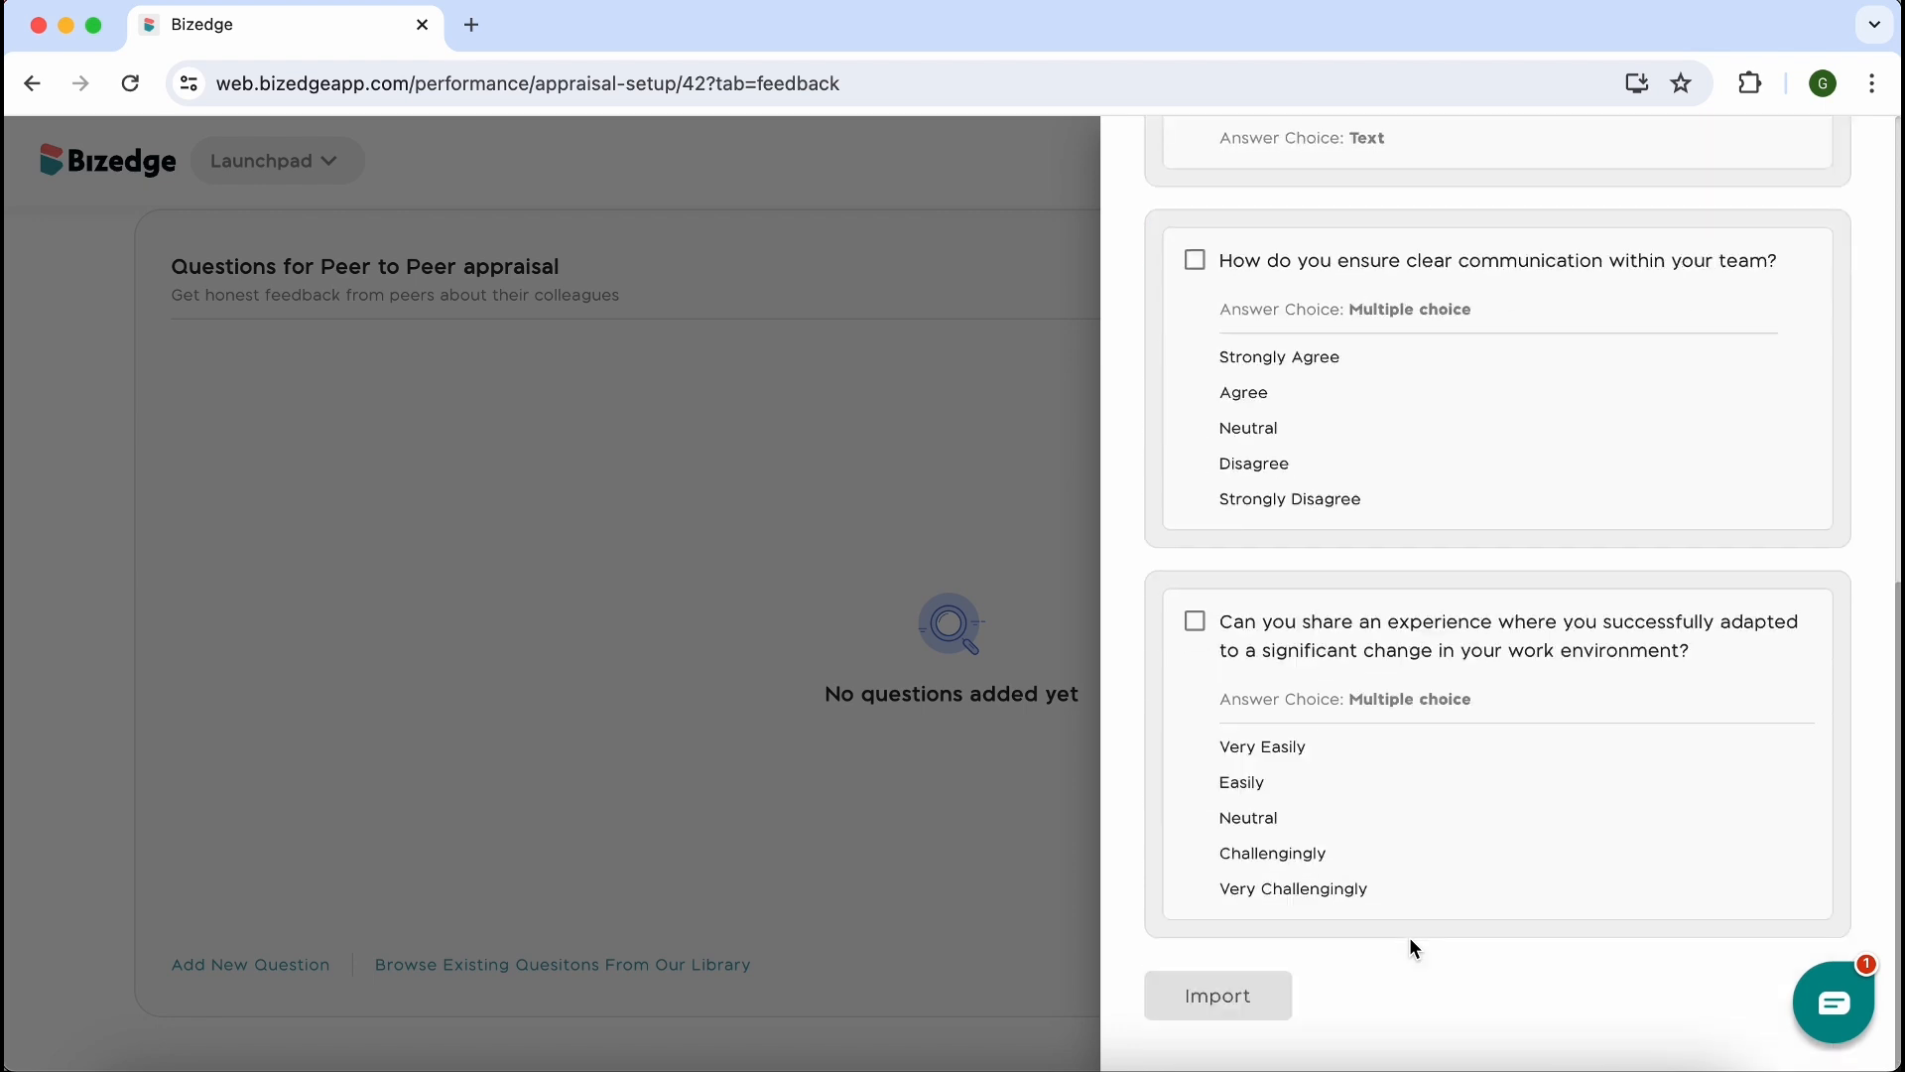
left_click(1194, 623)
left_click(1215, 998)
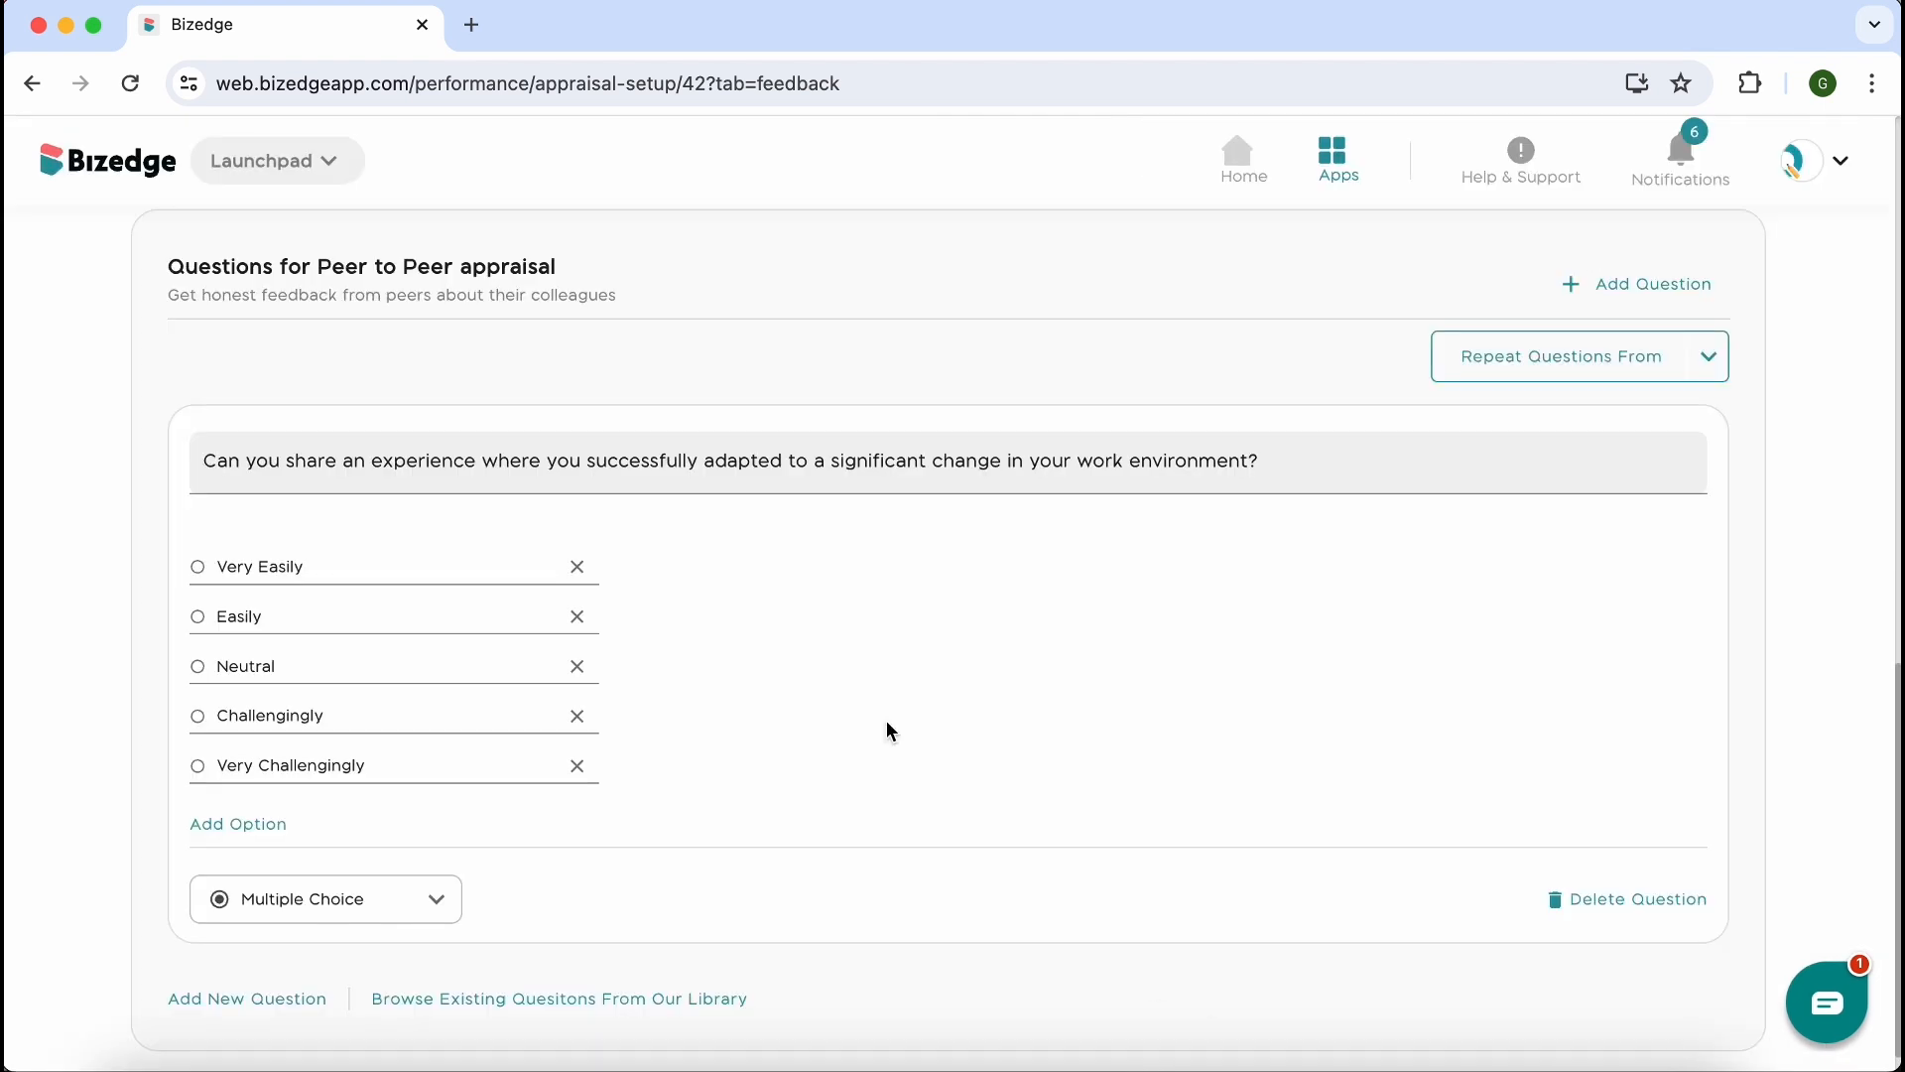
Import the library question "Can you share an experience where you successfully adapted to a significant change in your work environment?" into the Upward Review appraisal
scroll(885, 730, "up", 1)
left_click(856, 256)
scroll(843, 377, "down", 1)
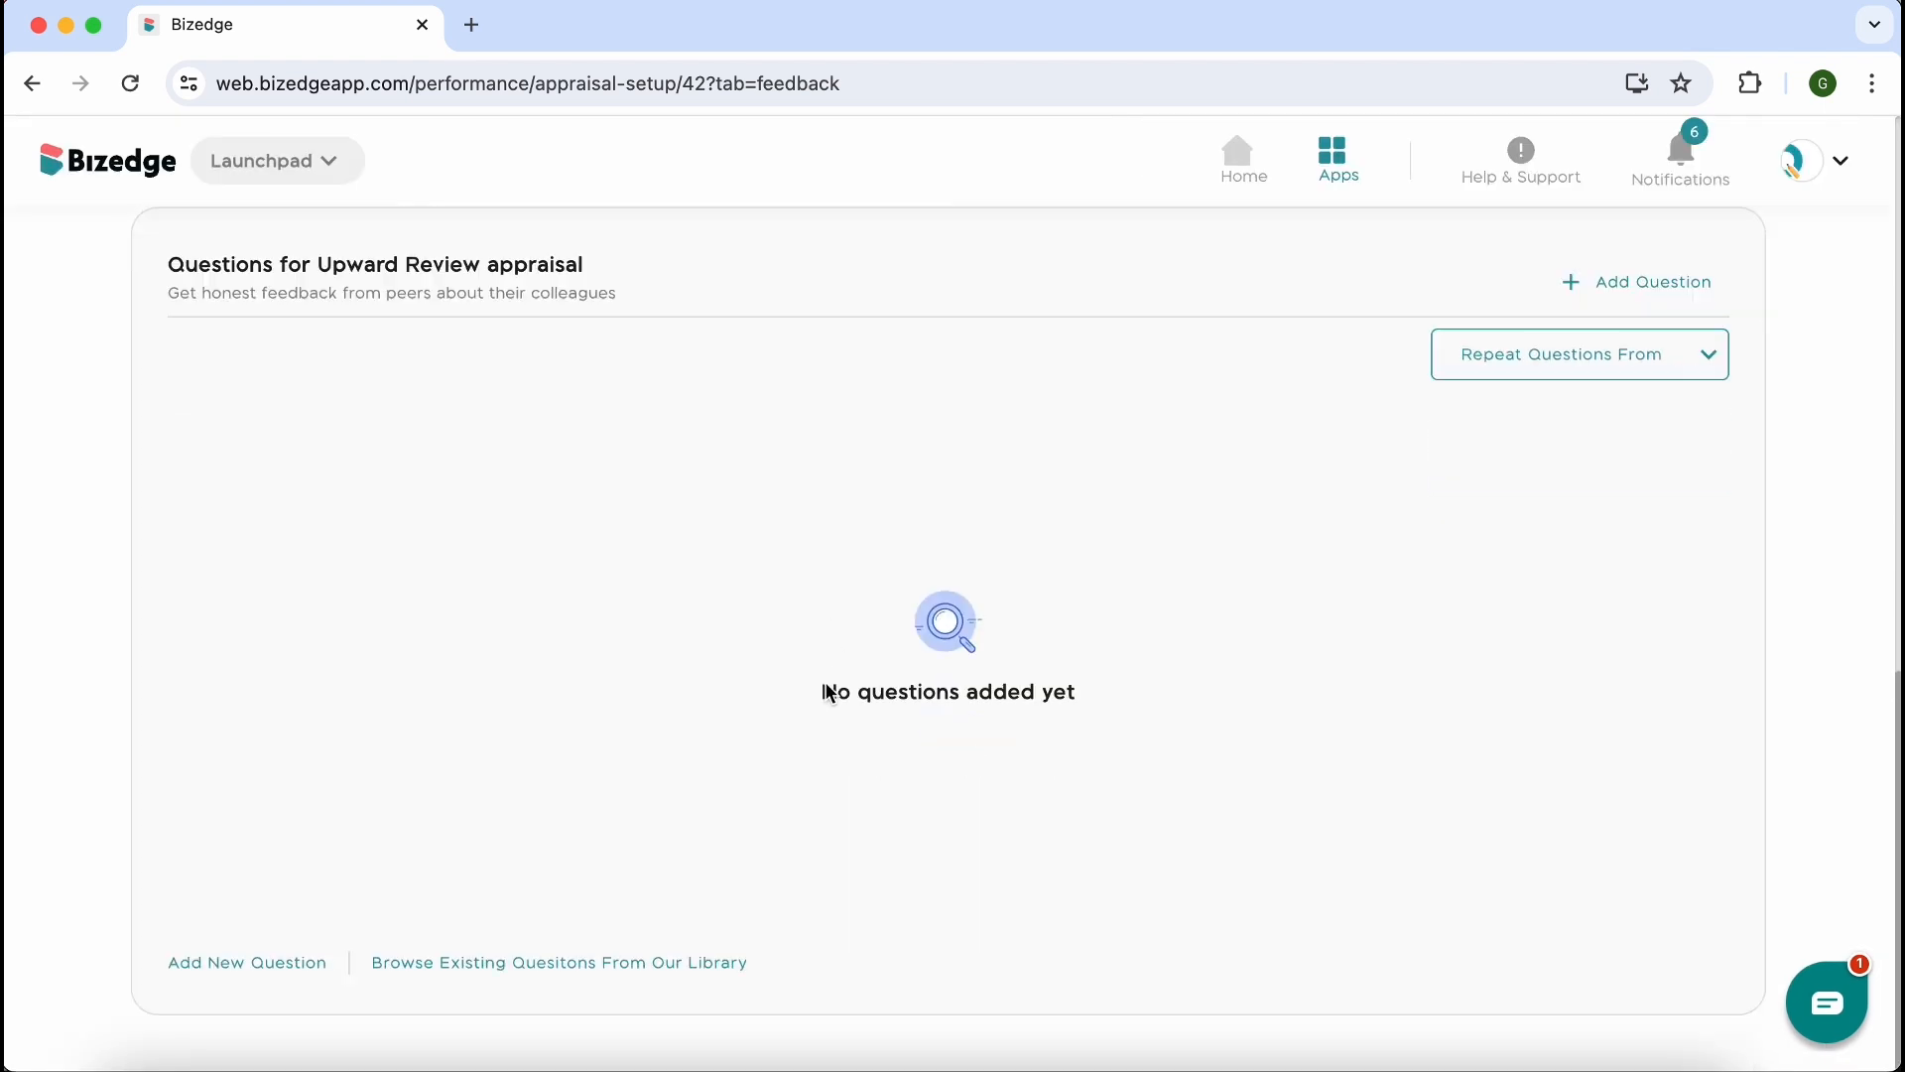
left_click(667, 965)
scroll(1432, 1028, "down", 10)
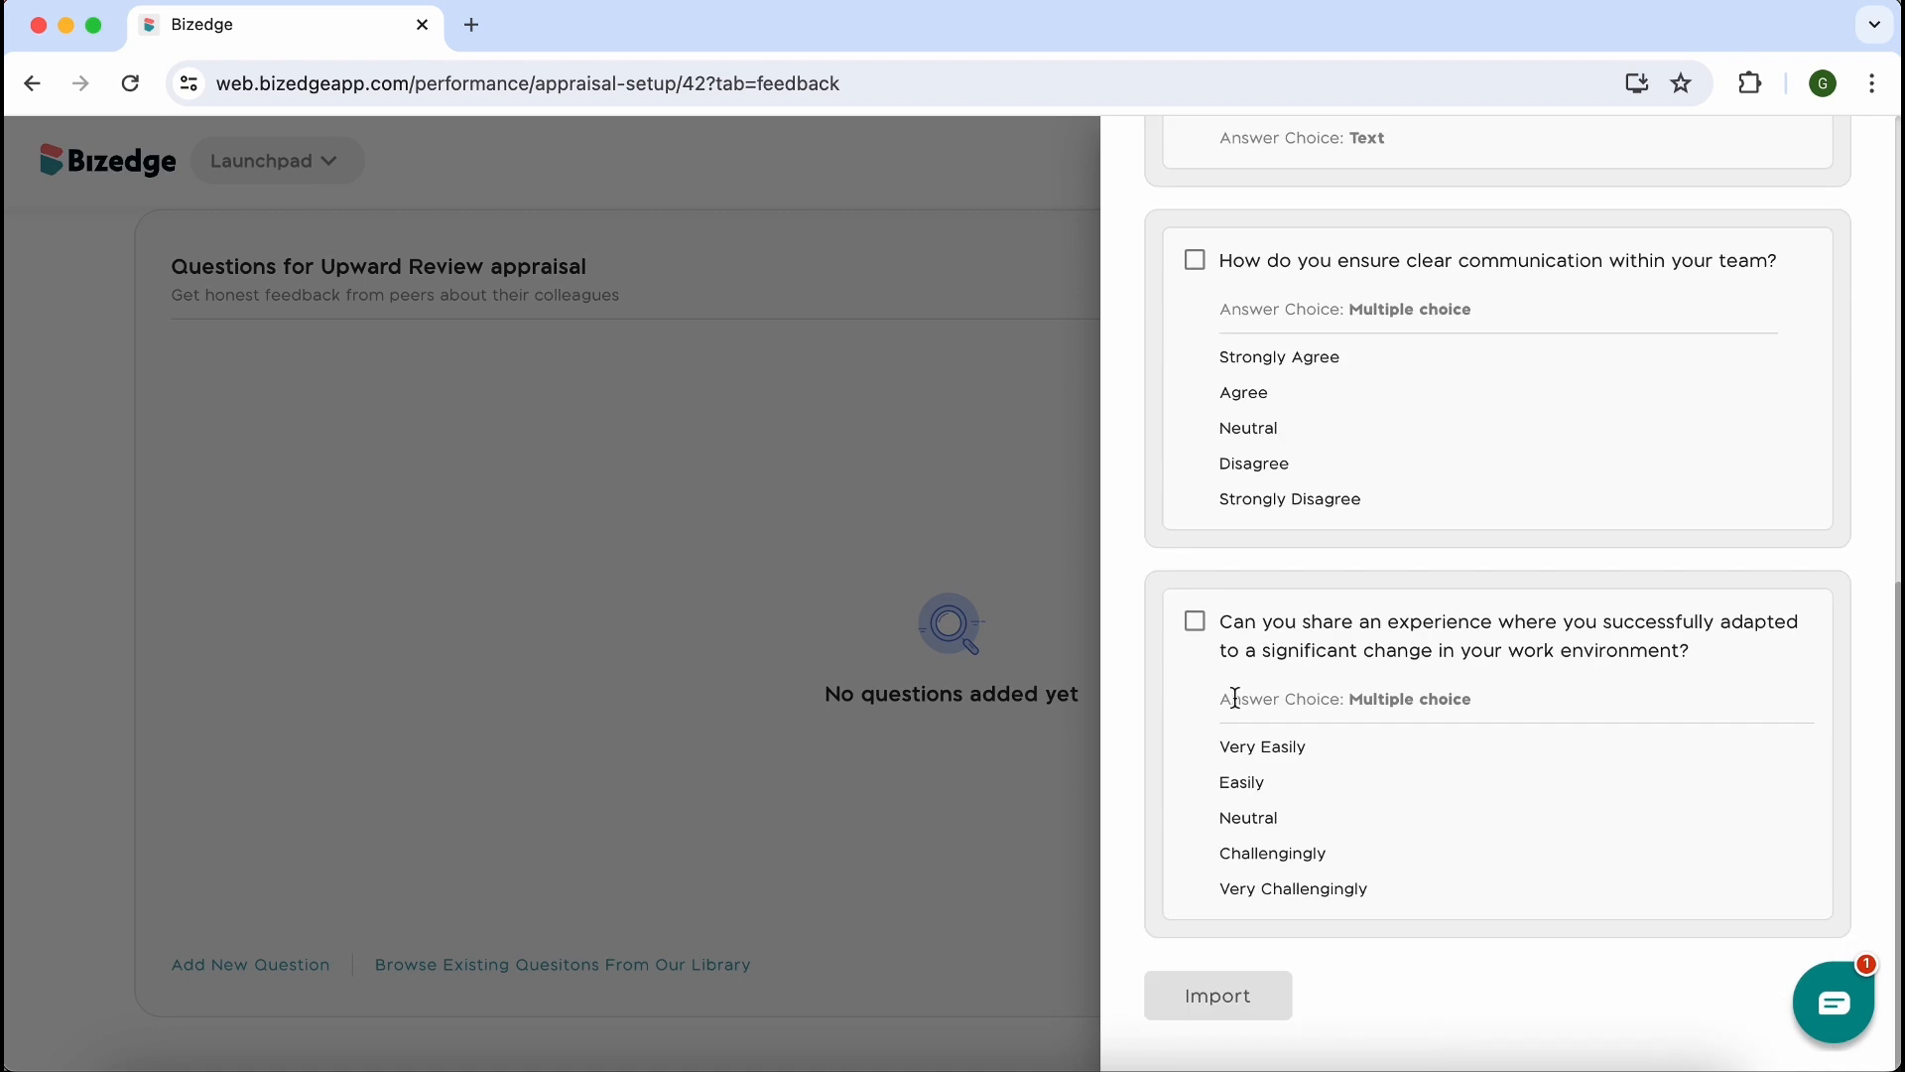
left_click(1195, 621)
left_click(1230, 995)
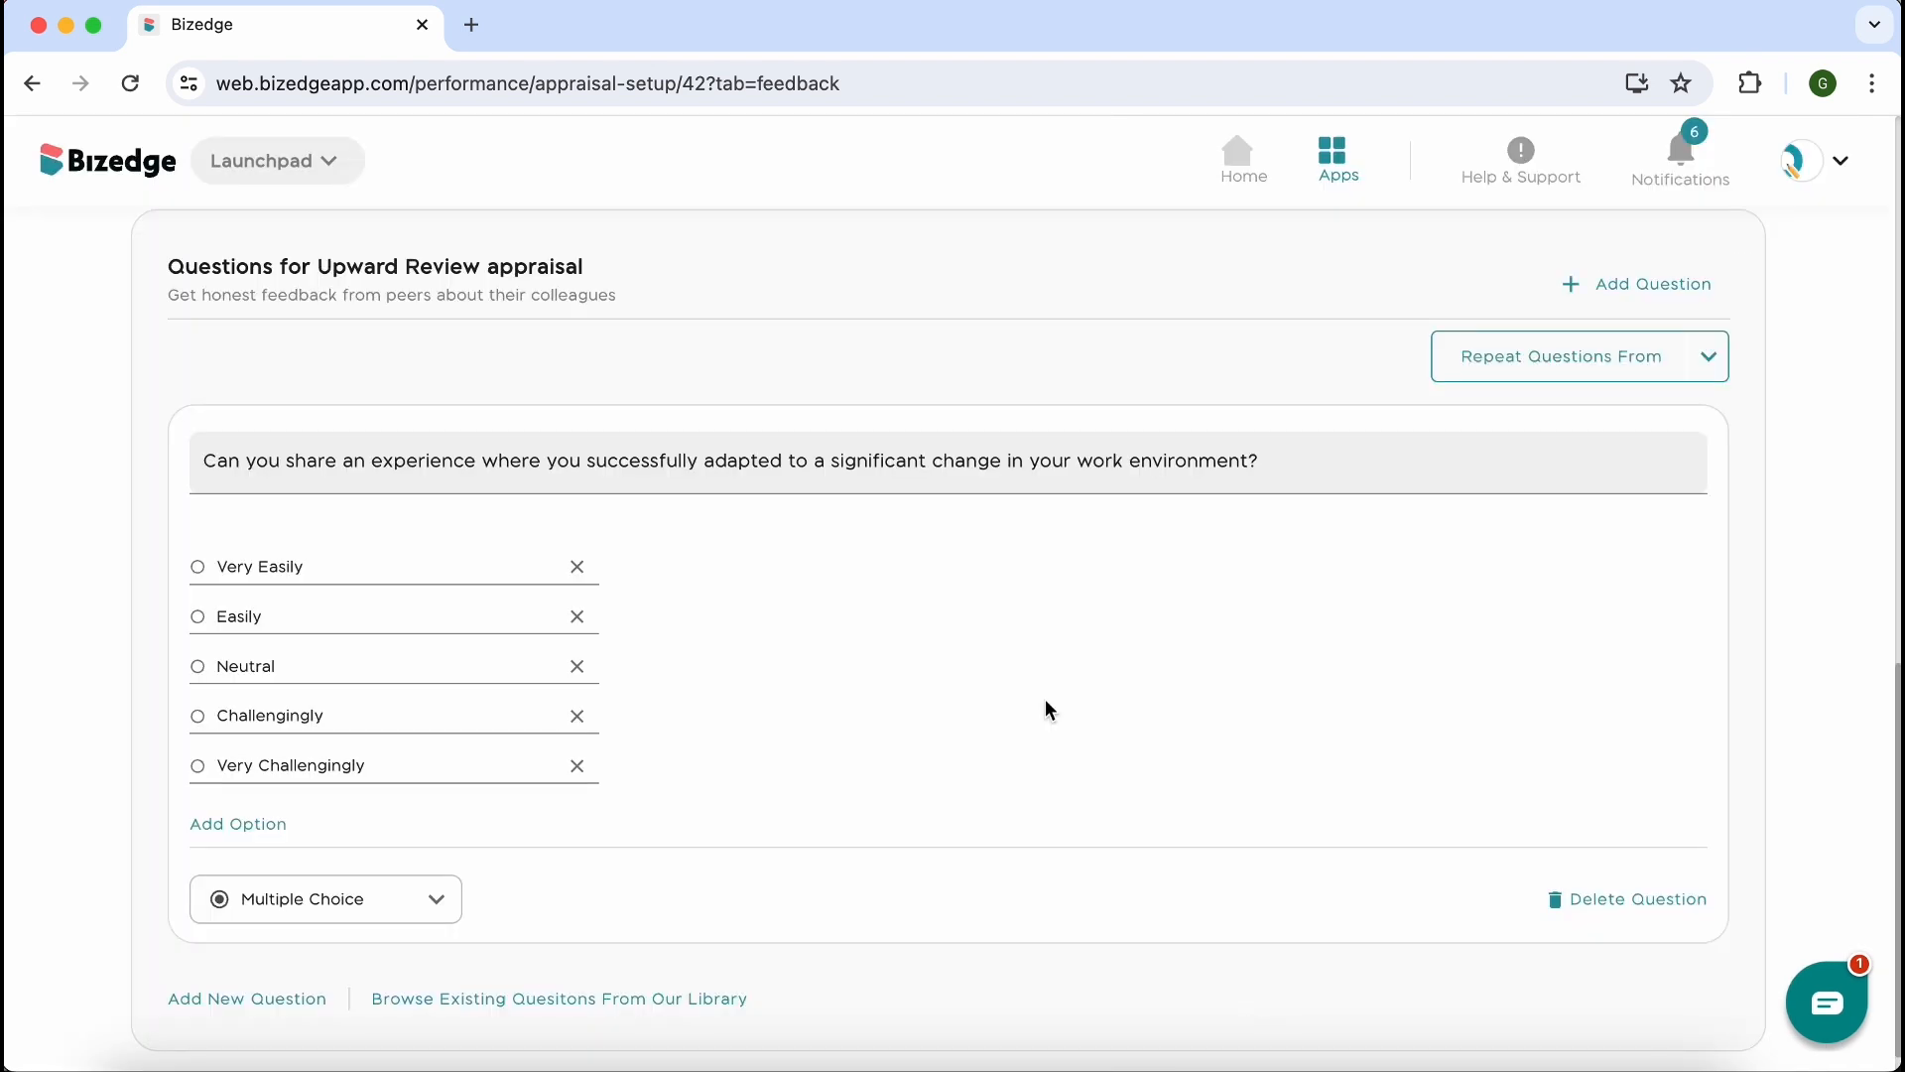
Mark the feedback setup as completed and proceed to the Scores stage of the cycle
scroll(1045, 707, "up", 3)
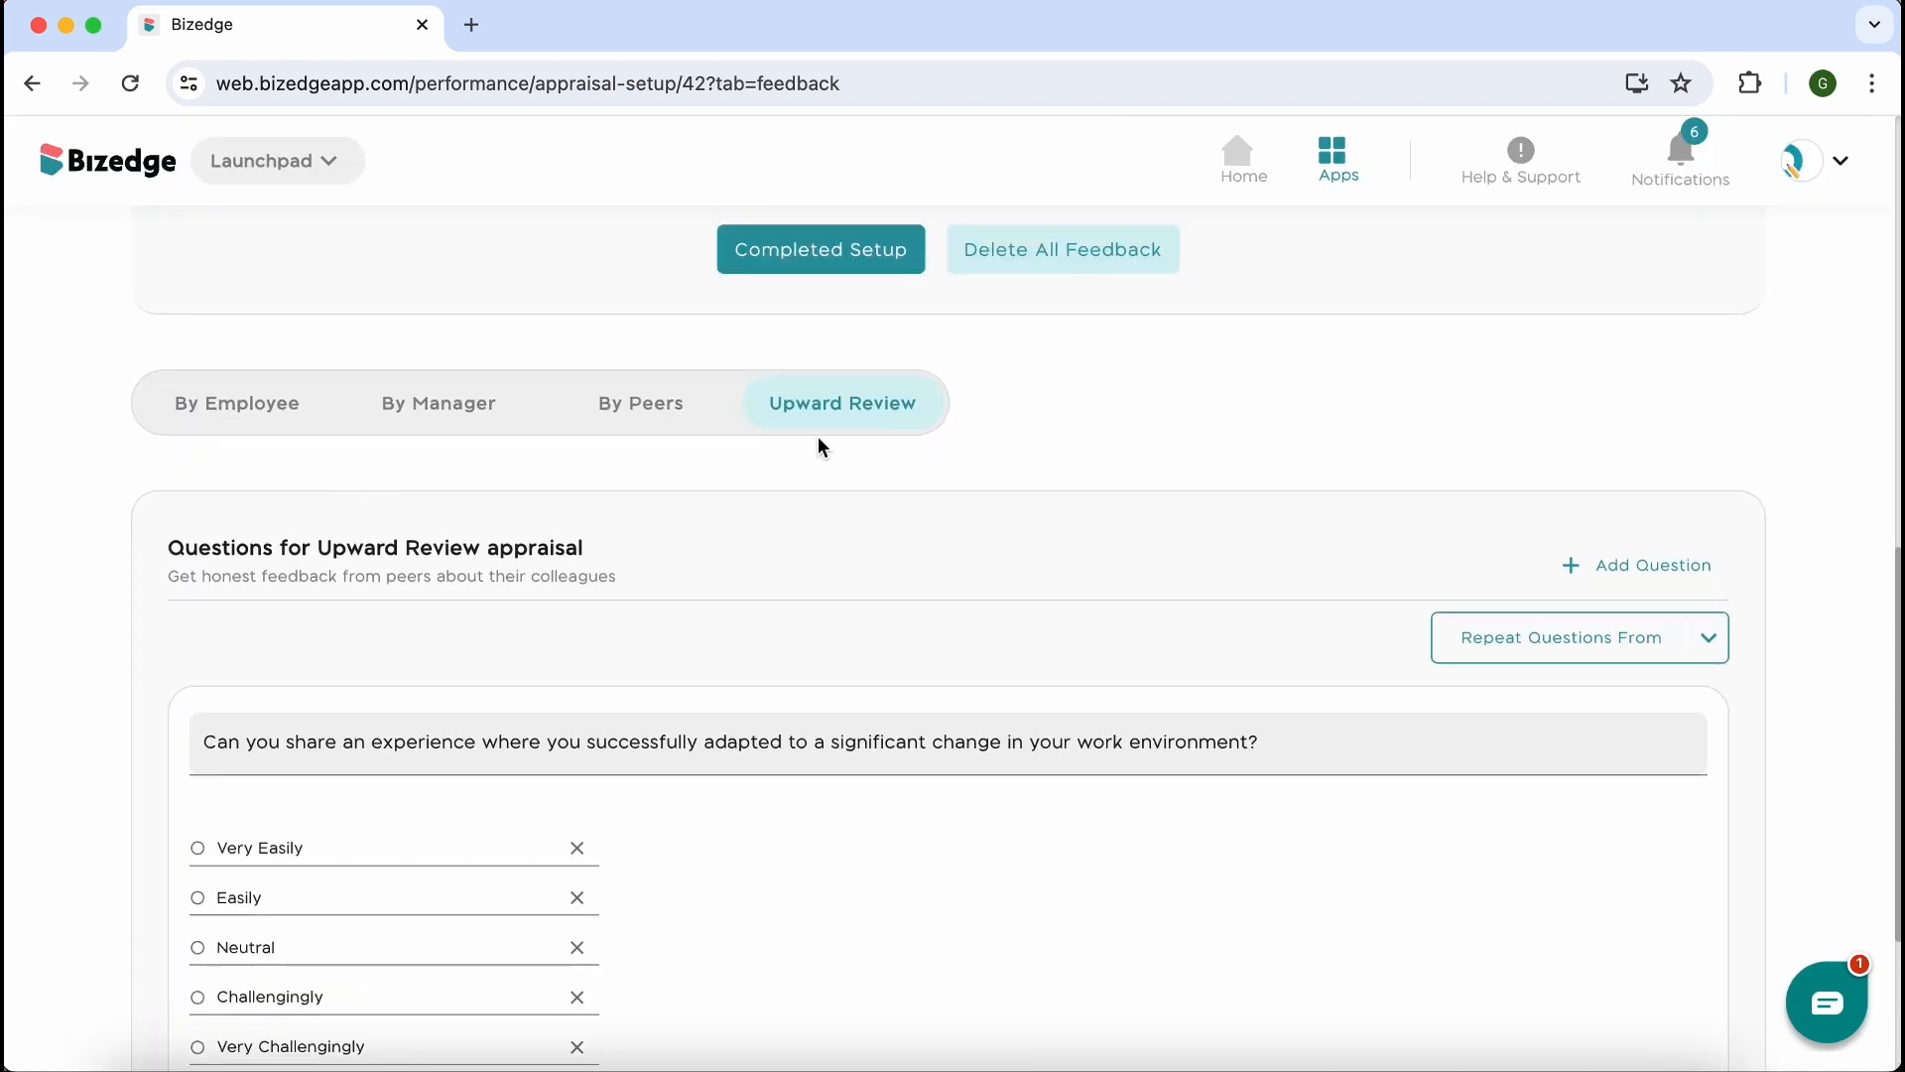
scroll(824, 447, "up", 3)
left_click(807, 405)
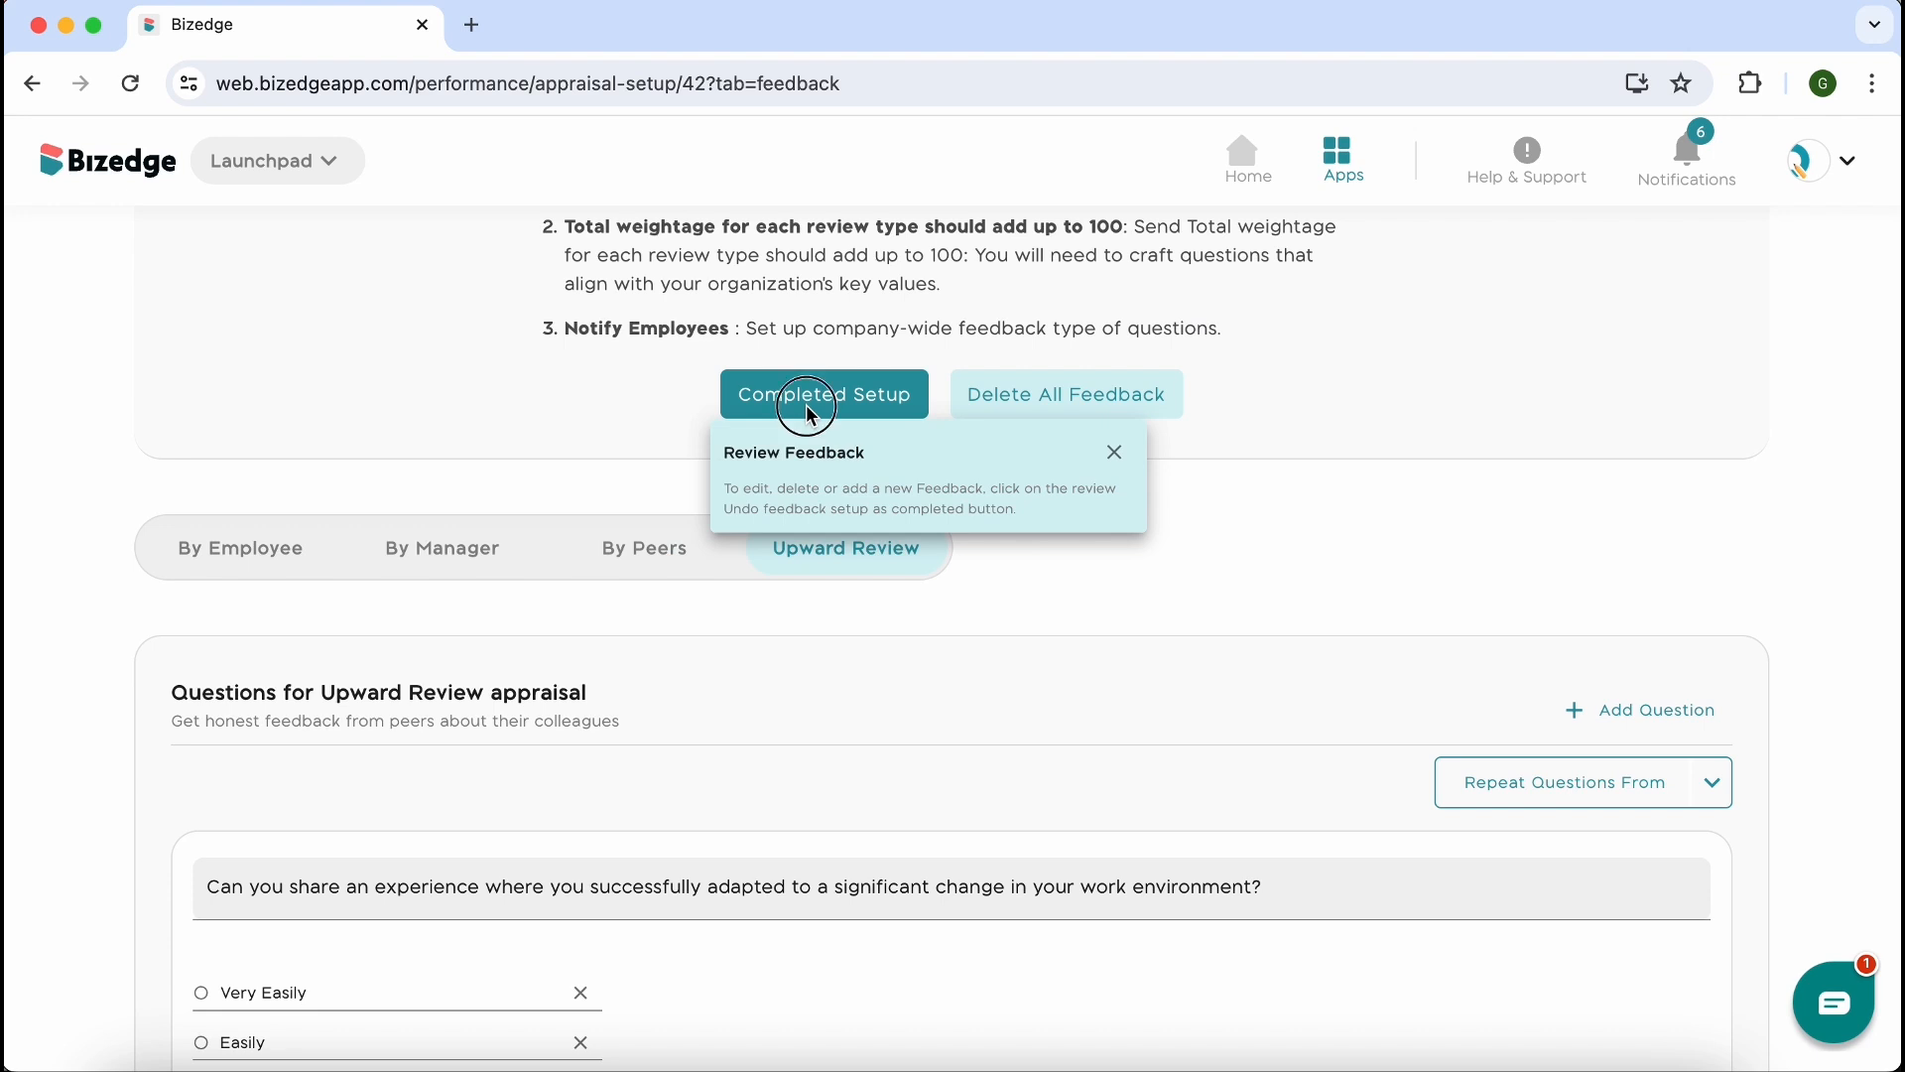
scroll(811, 415, "down", 5)
scroll(926, 579, "up", 6)
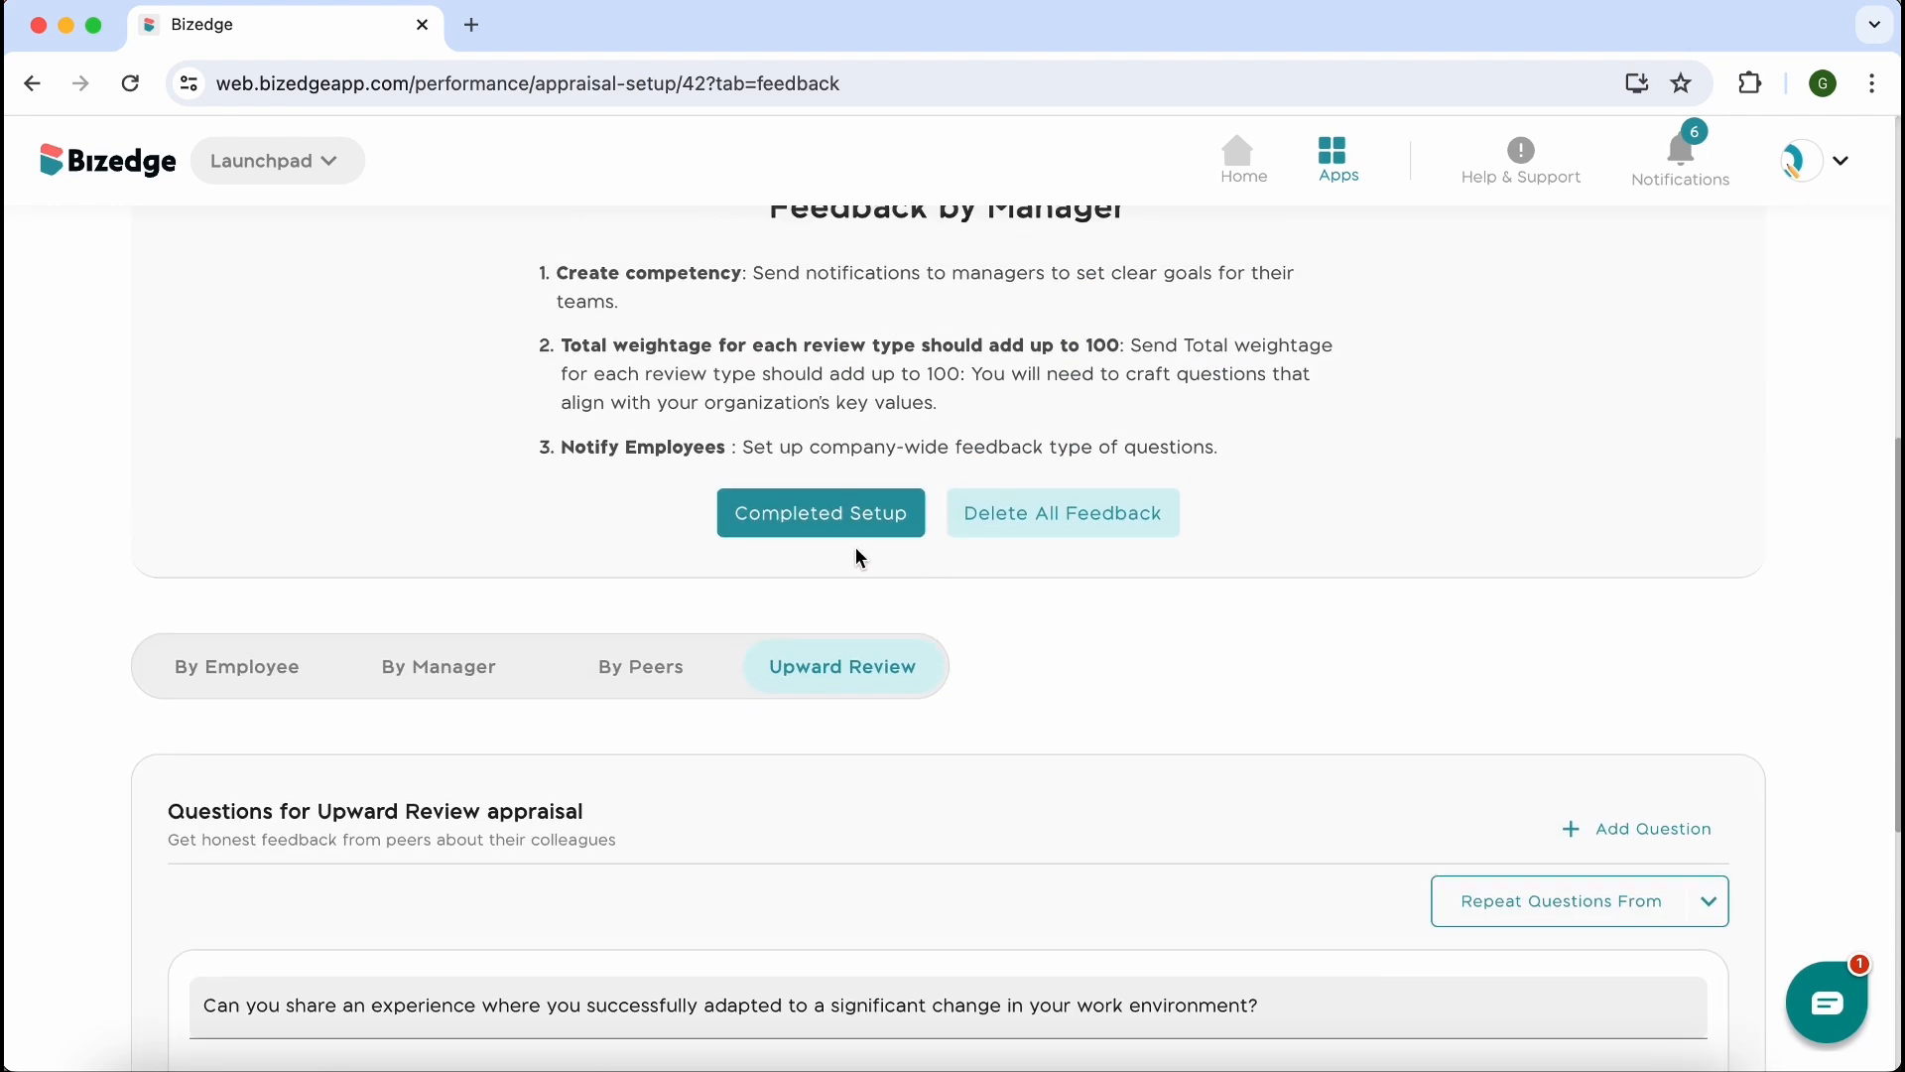
left_click(807, 521)
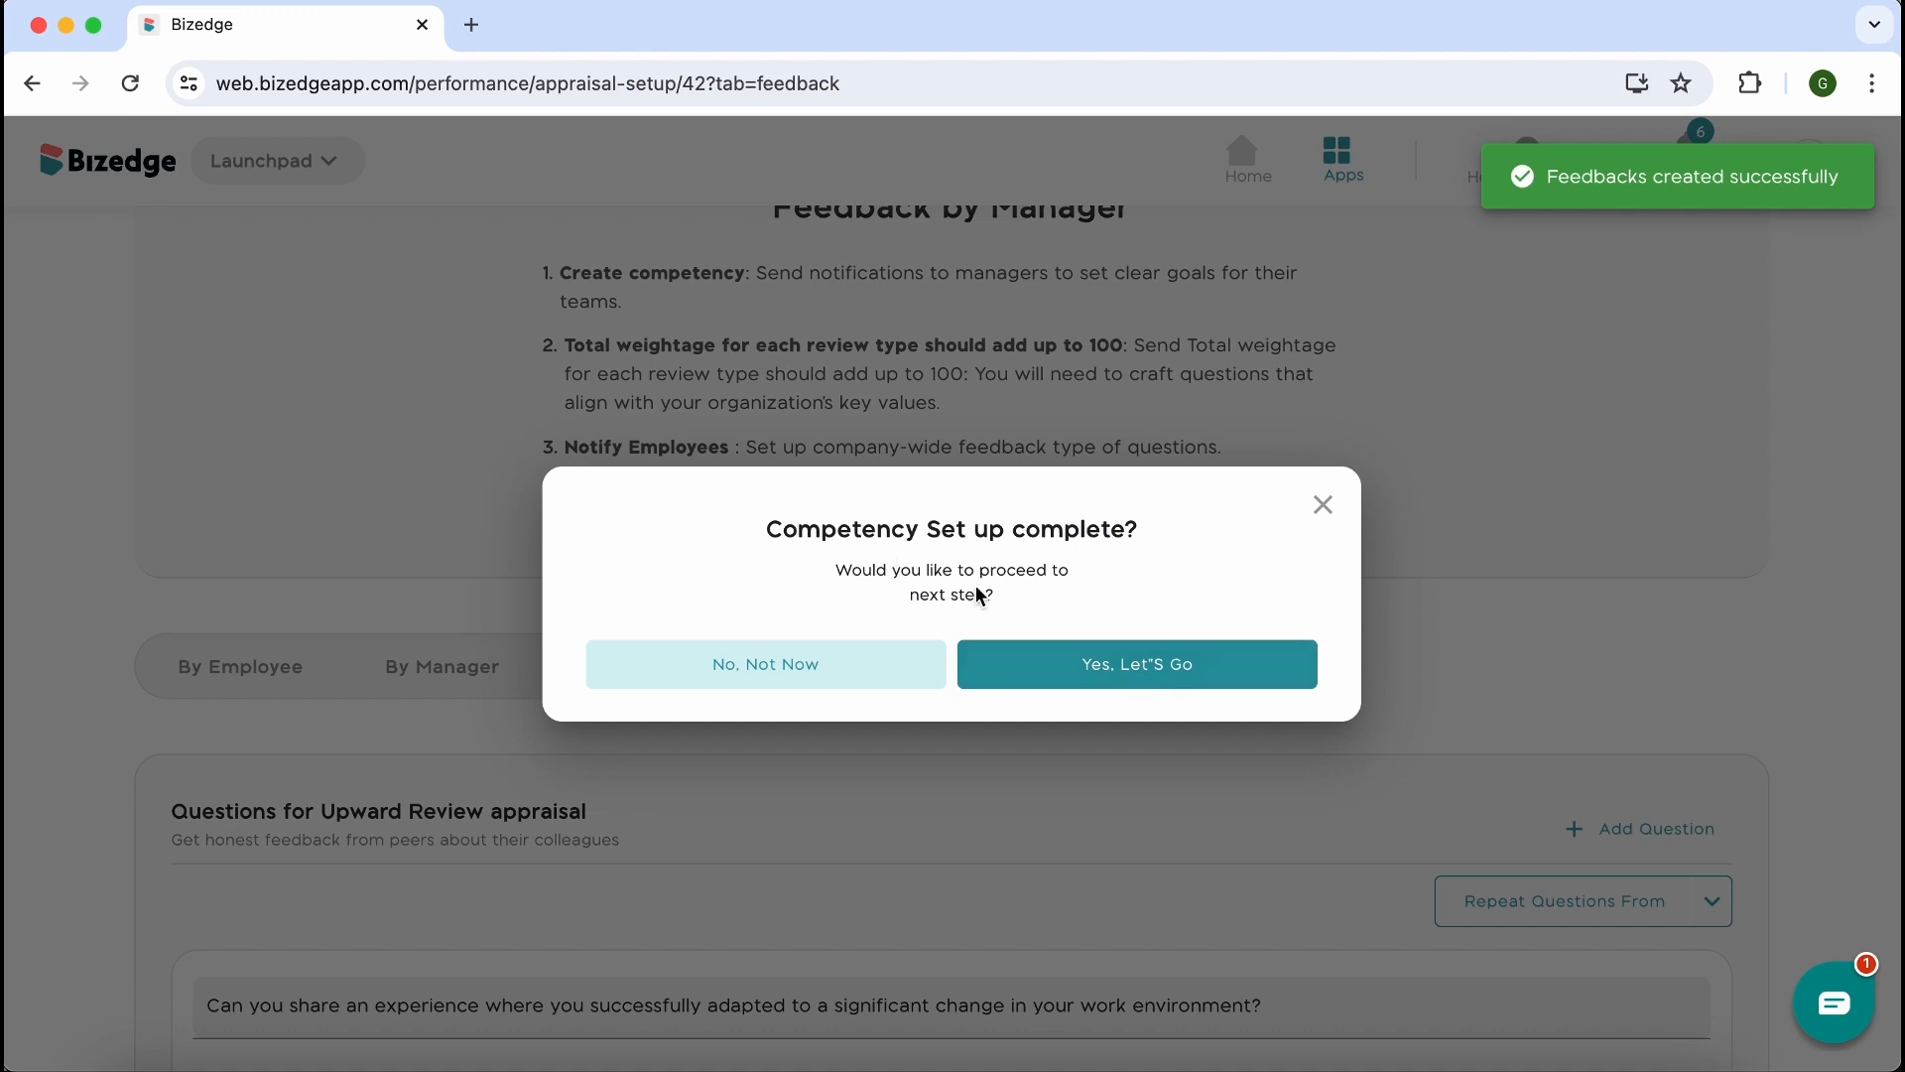
left_click(1077, 682)
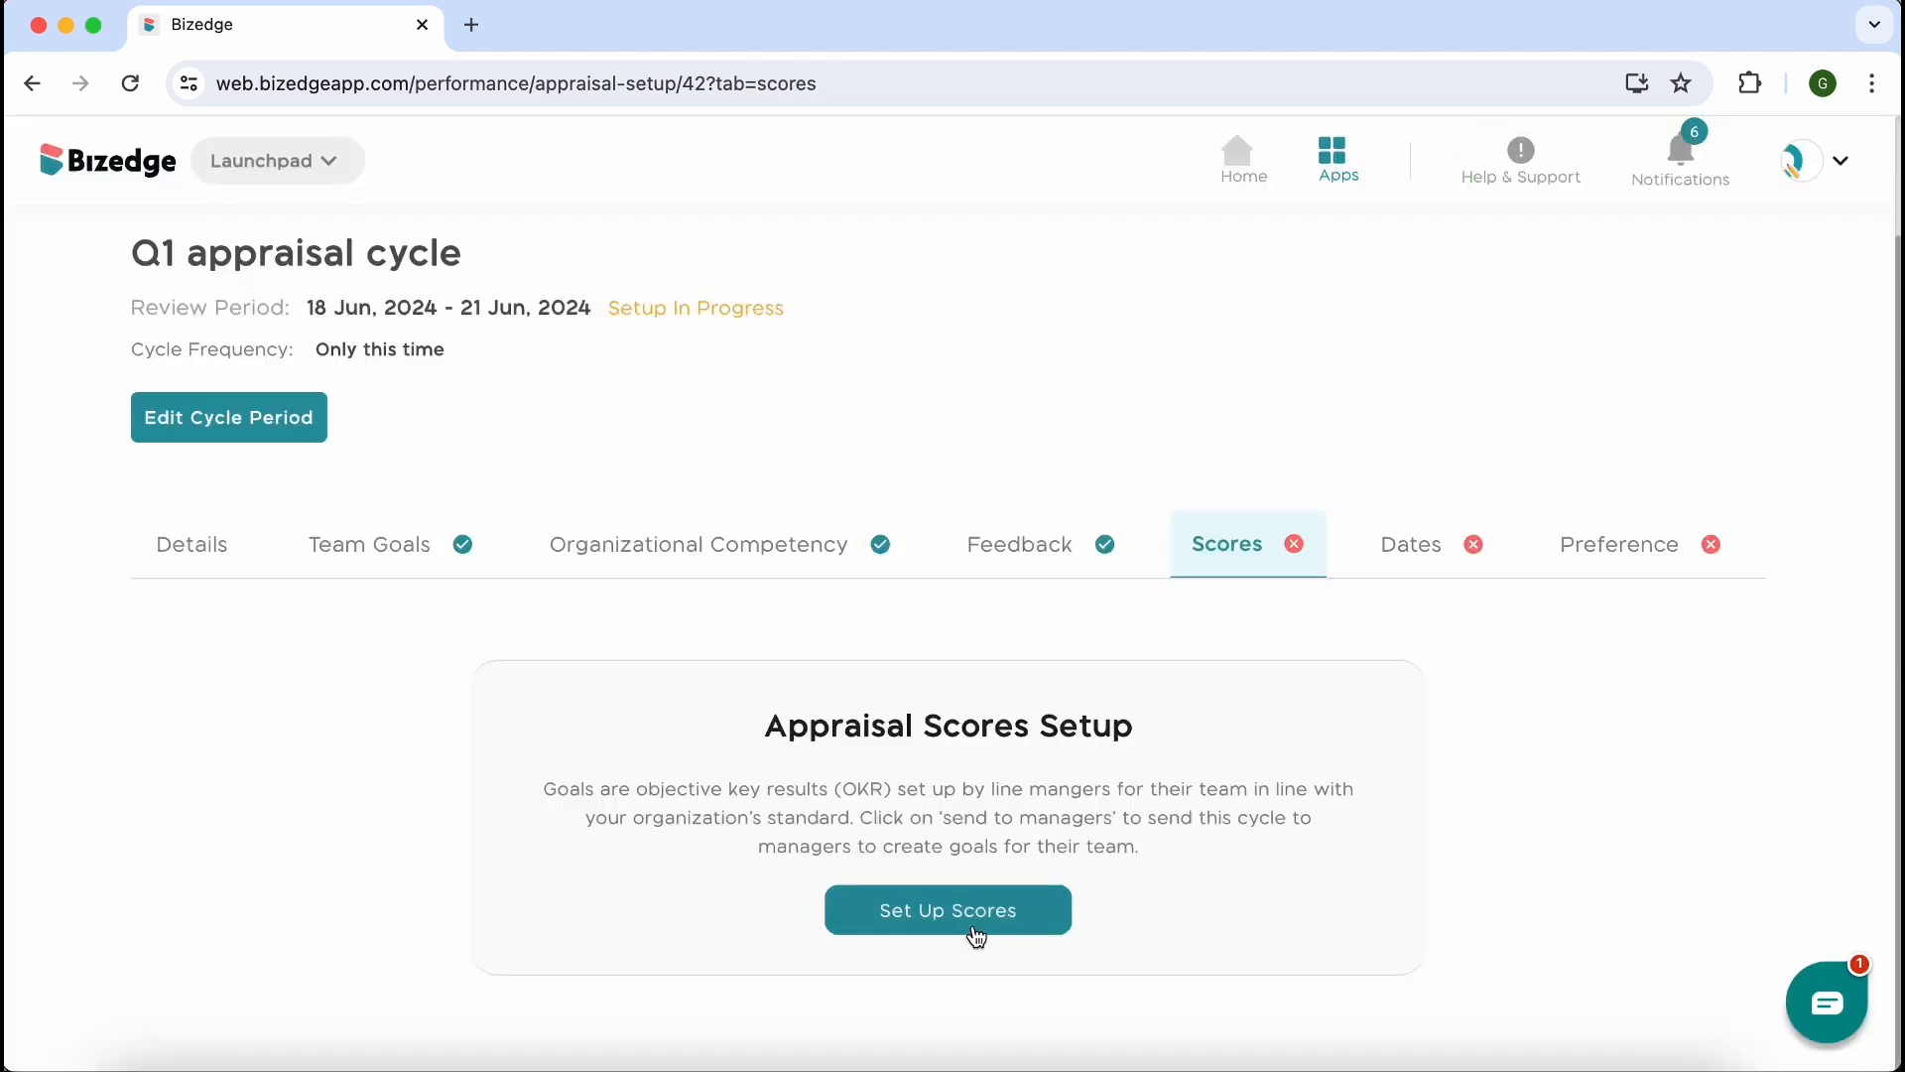
Start the appraisal scores setup and assign a weightage of 50 each to Goals Performance Review and Competency review
left_click(978, 928)
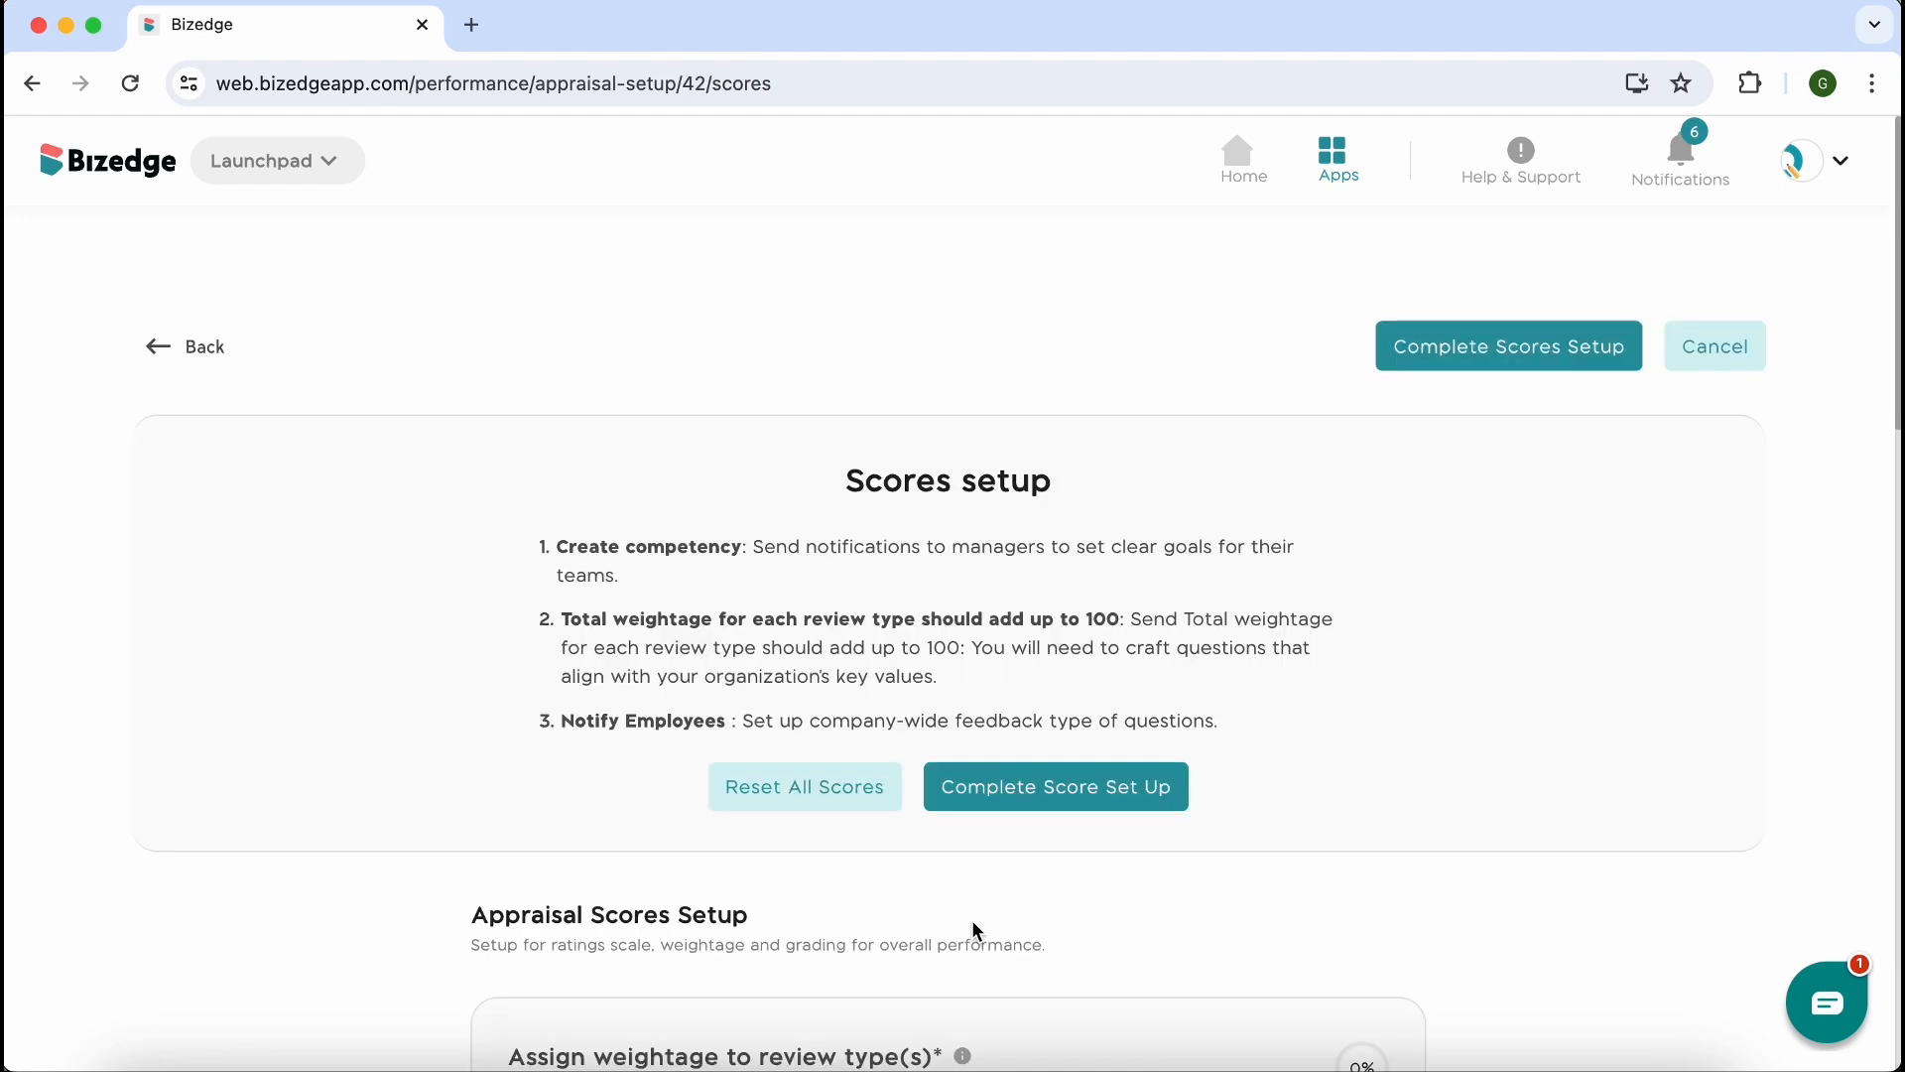
scroll(977, 931, "down", 5)
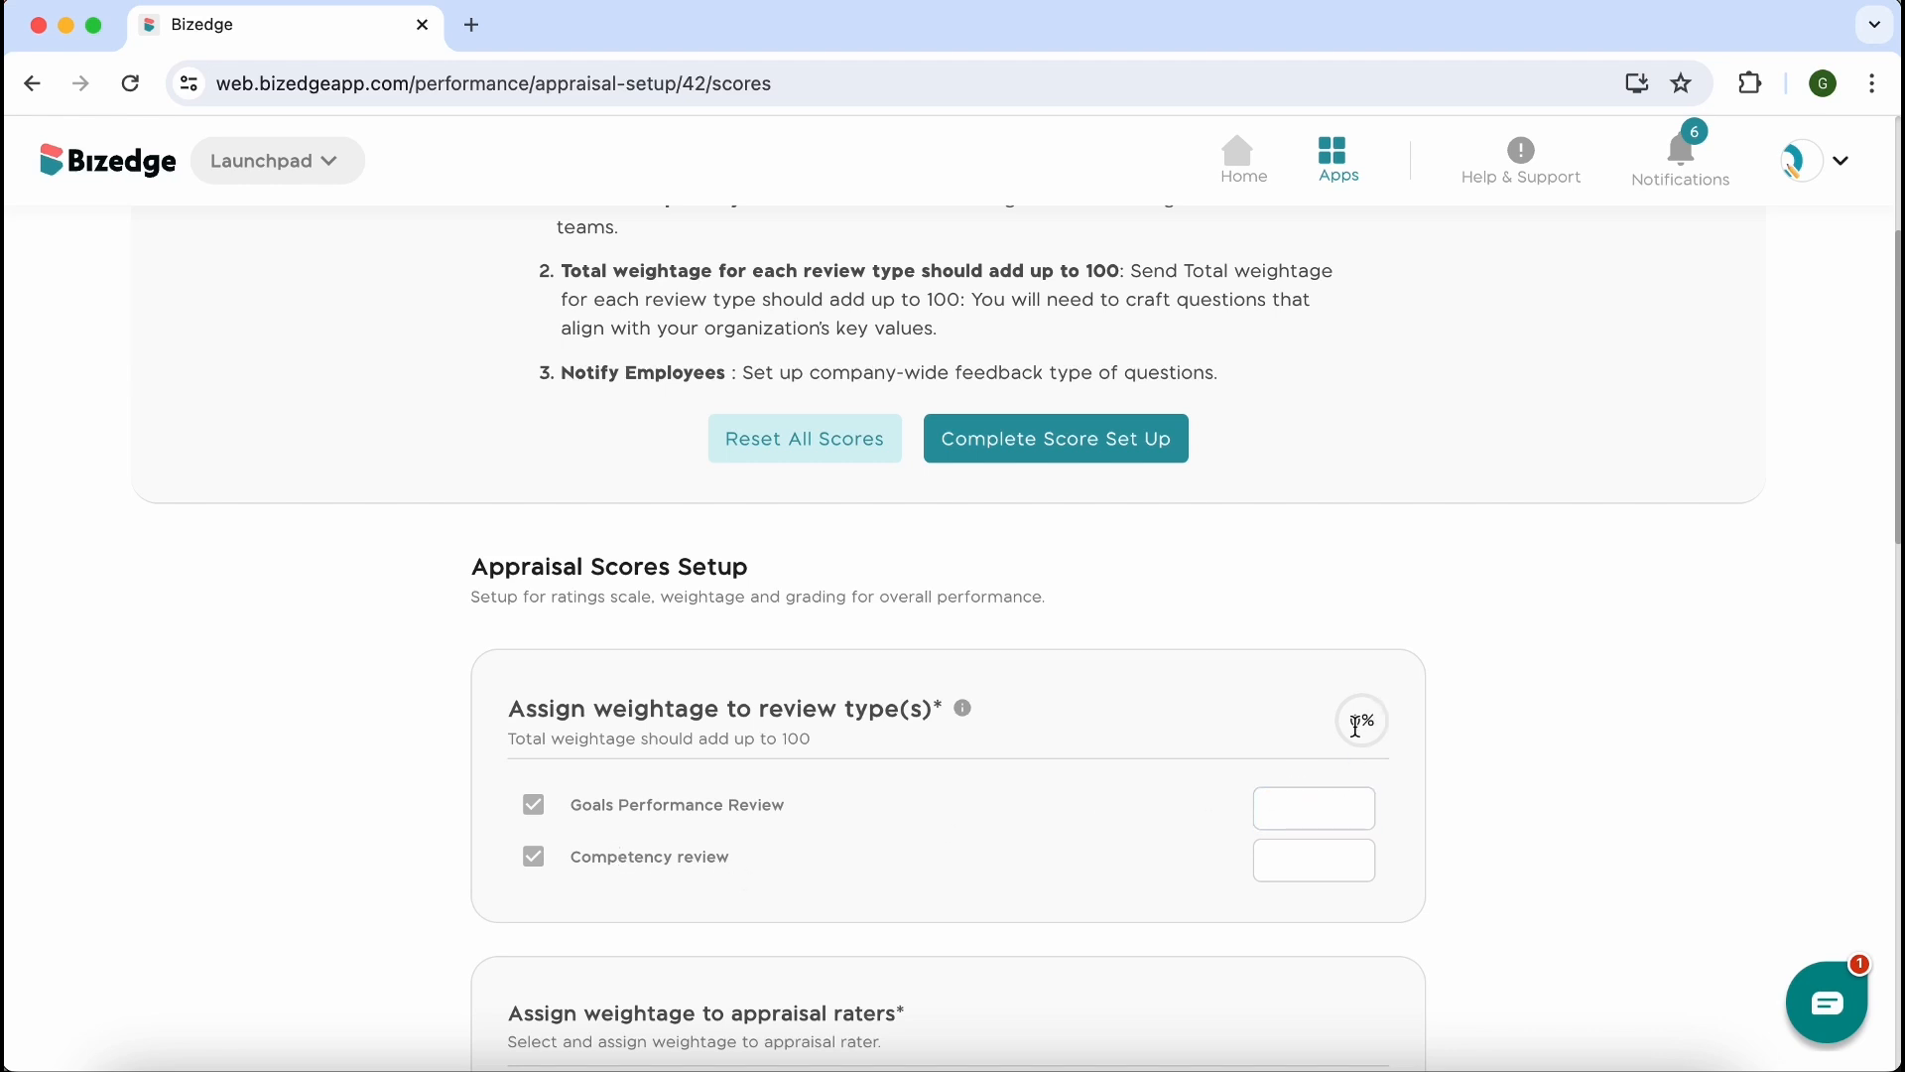
left_click(1288, 816)
type("500")
left_click(1298, 855)
type("50")
scroll(1330, 853, "down", 3)
mouse_move(970, 448)
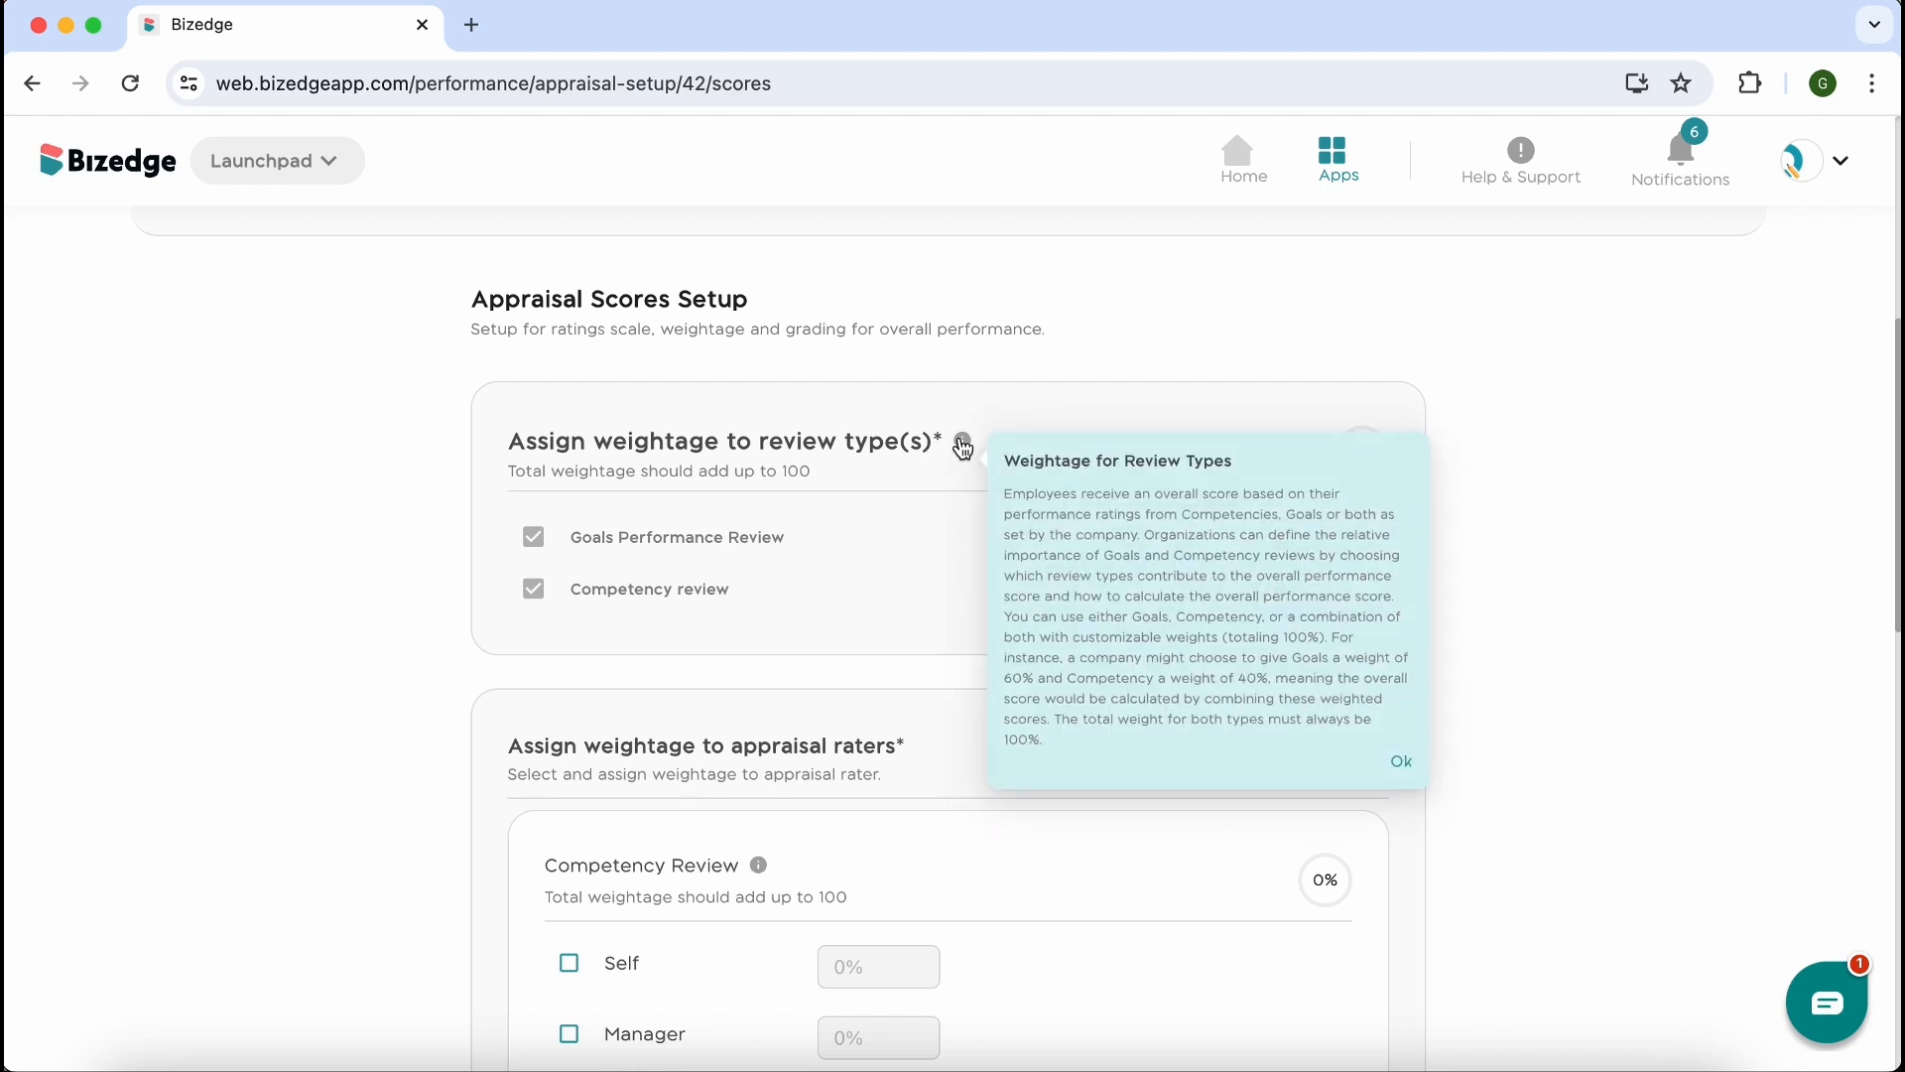
left_click(1400, 762)
Enable the Self, Manager, Peers and Upward raters for the Competency Review
scroll(1399, 759, "down", 3)
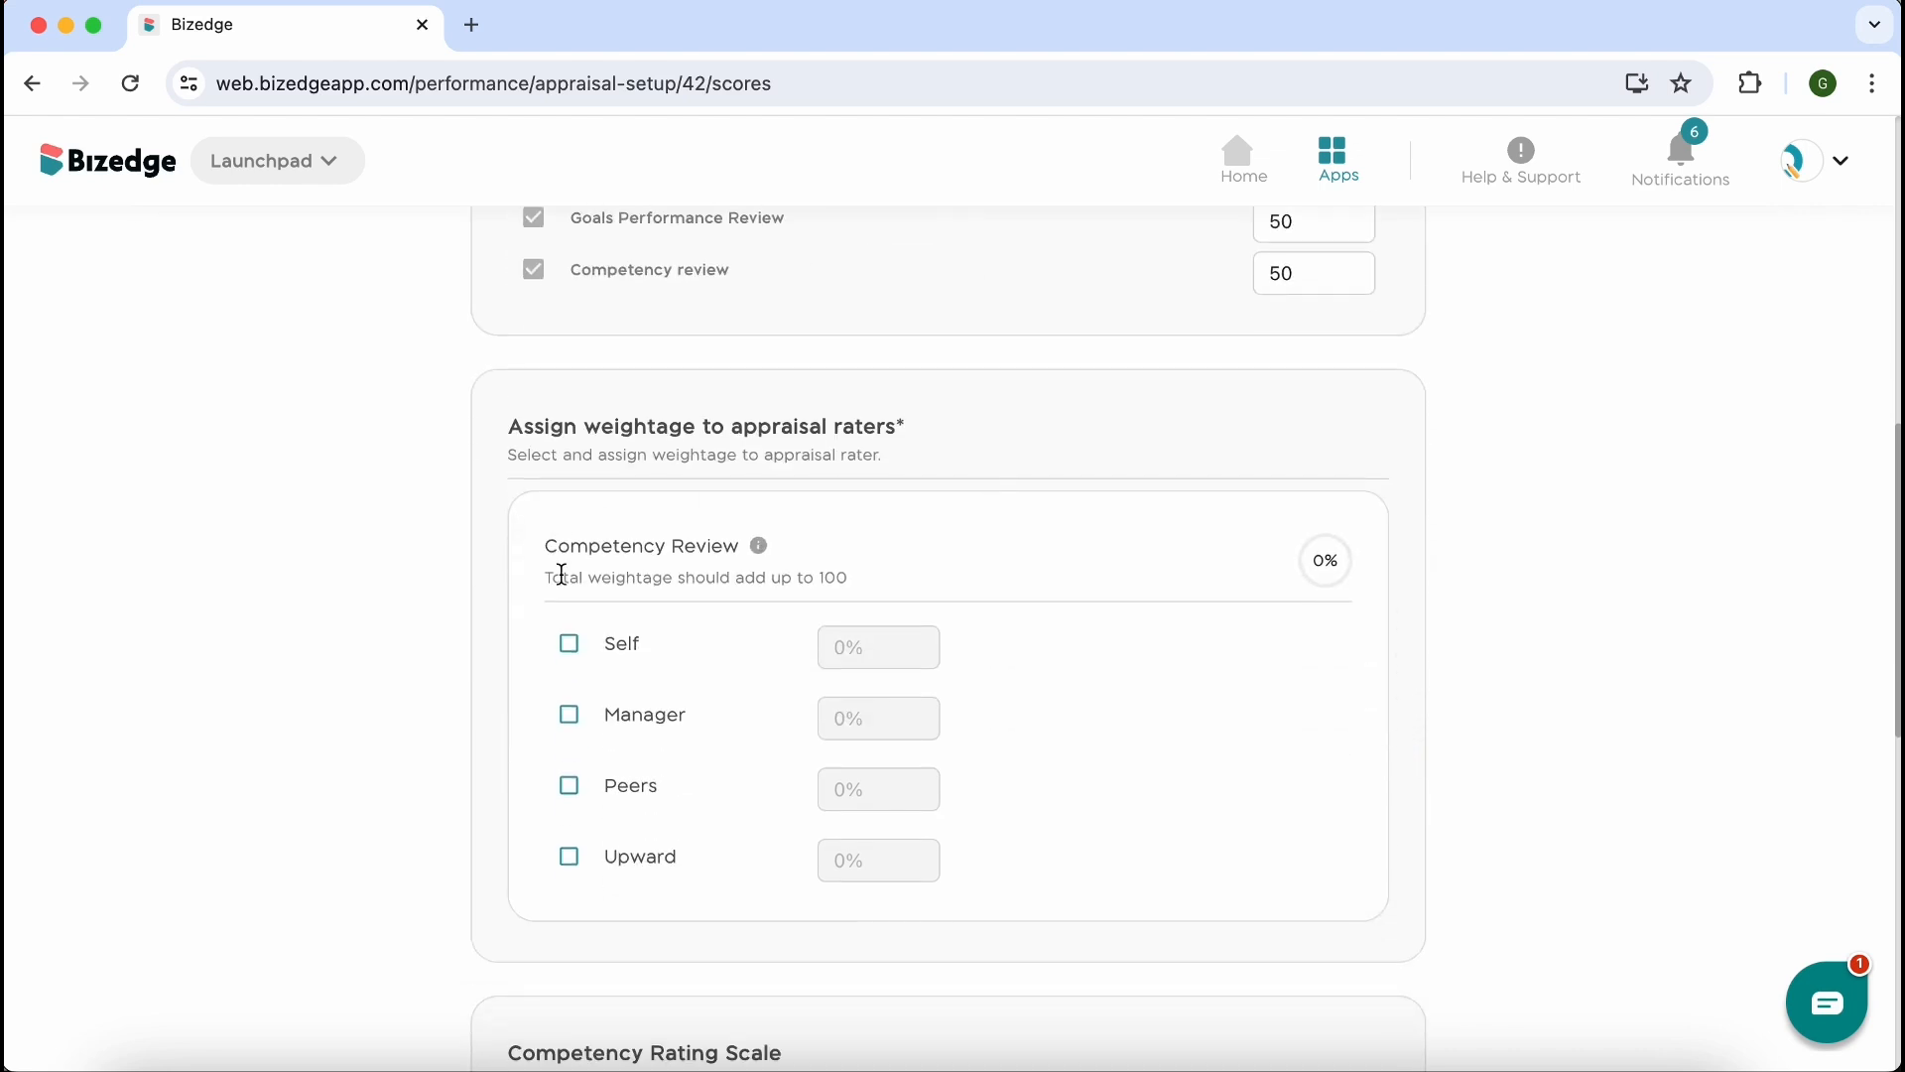
left_click(570, 644)
left_click(568, 714)
left_click(568, 787)
left_click(570, 857)
Set the Competency Review rater weightages to 10 for Self, 20 for Manager, 30 for Peers and 40 for Upward
left_click(880, 650)
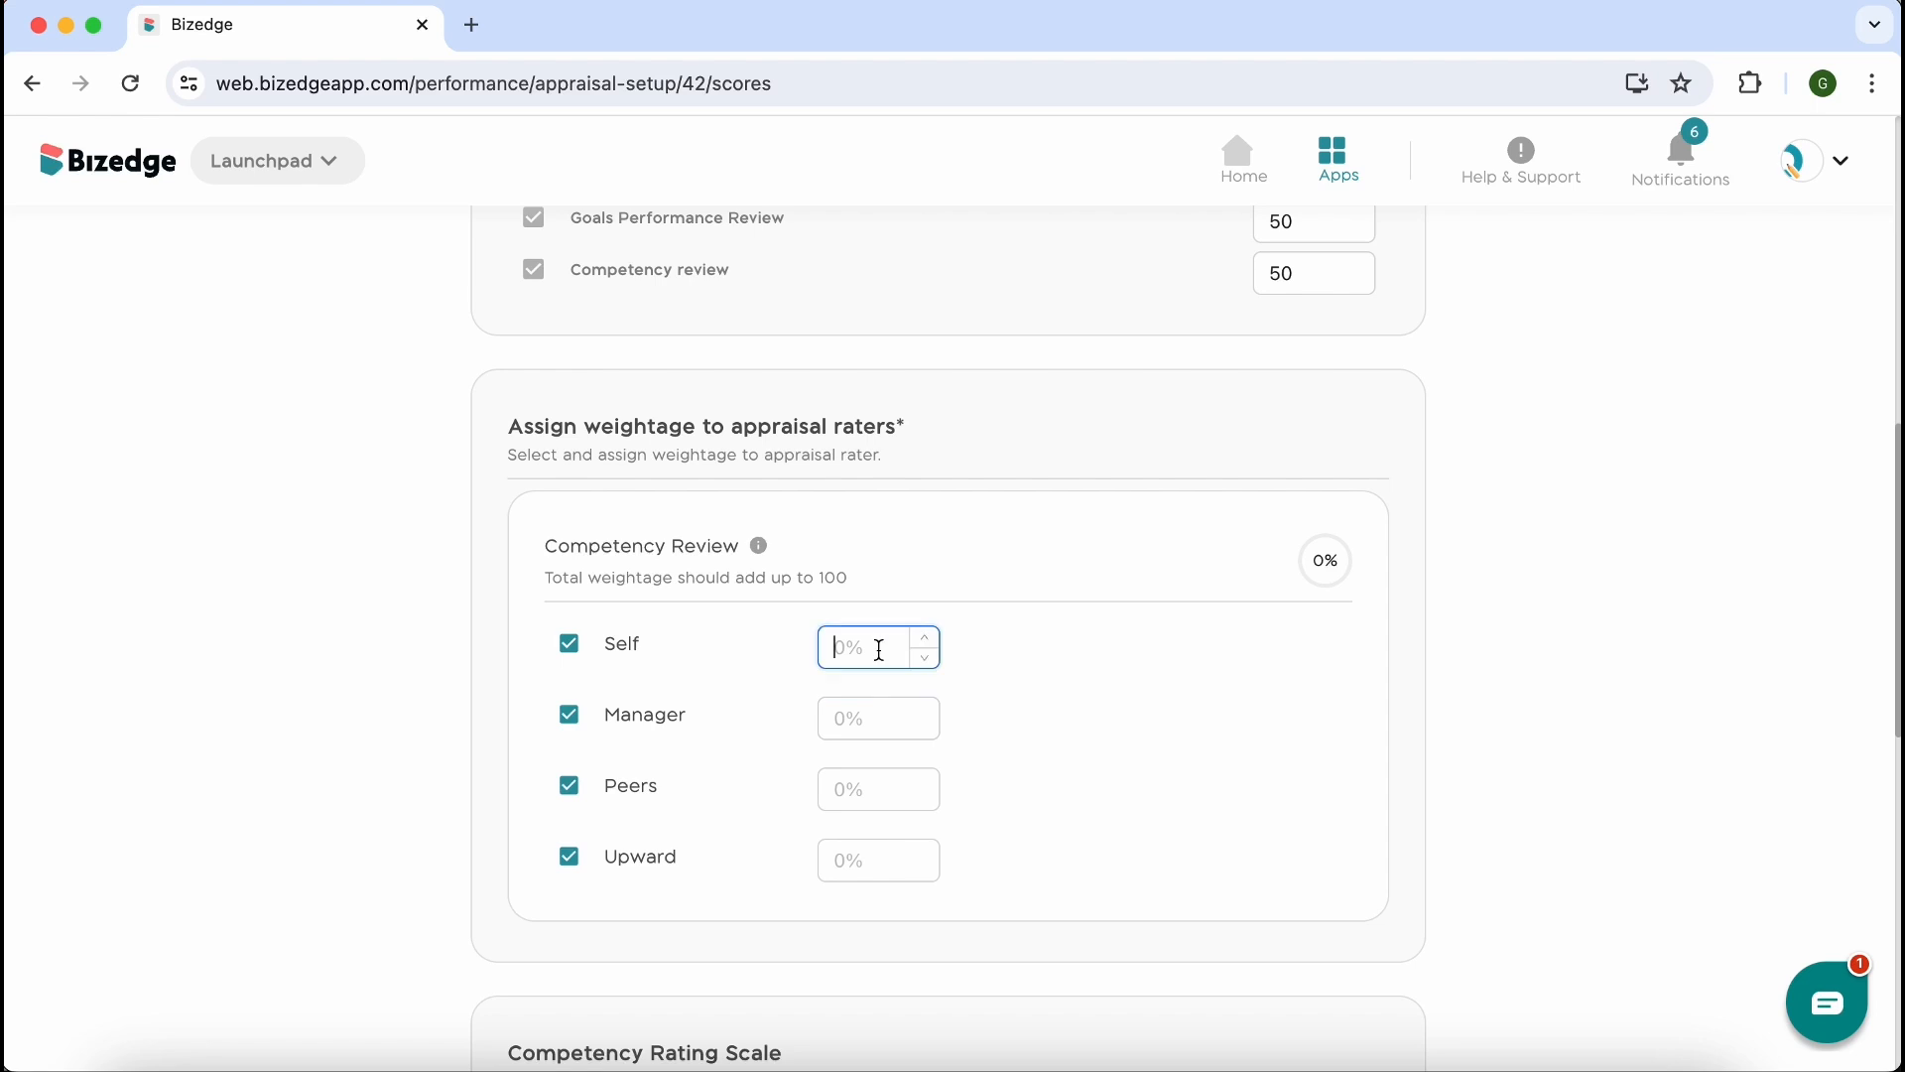
type("10")
left_click(848, 722)
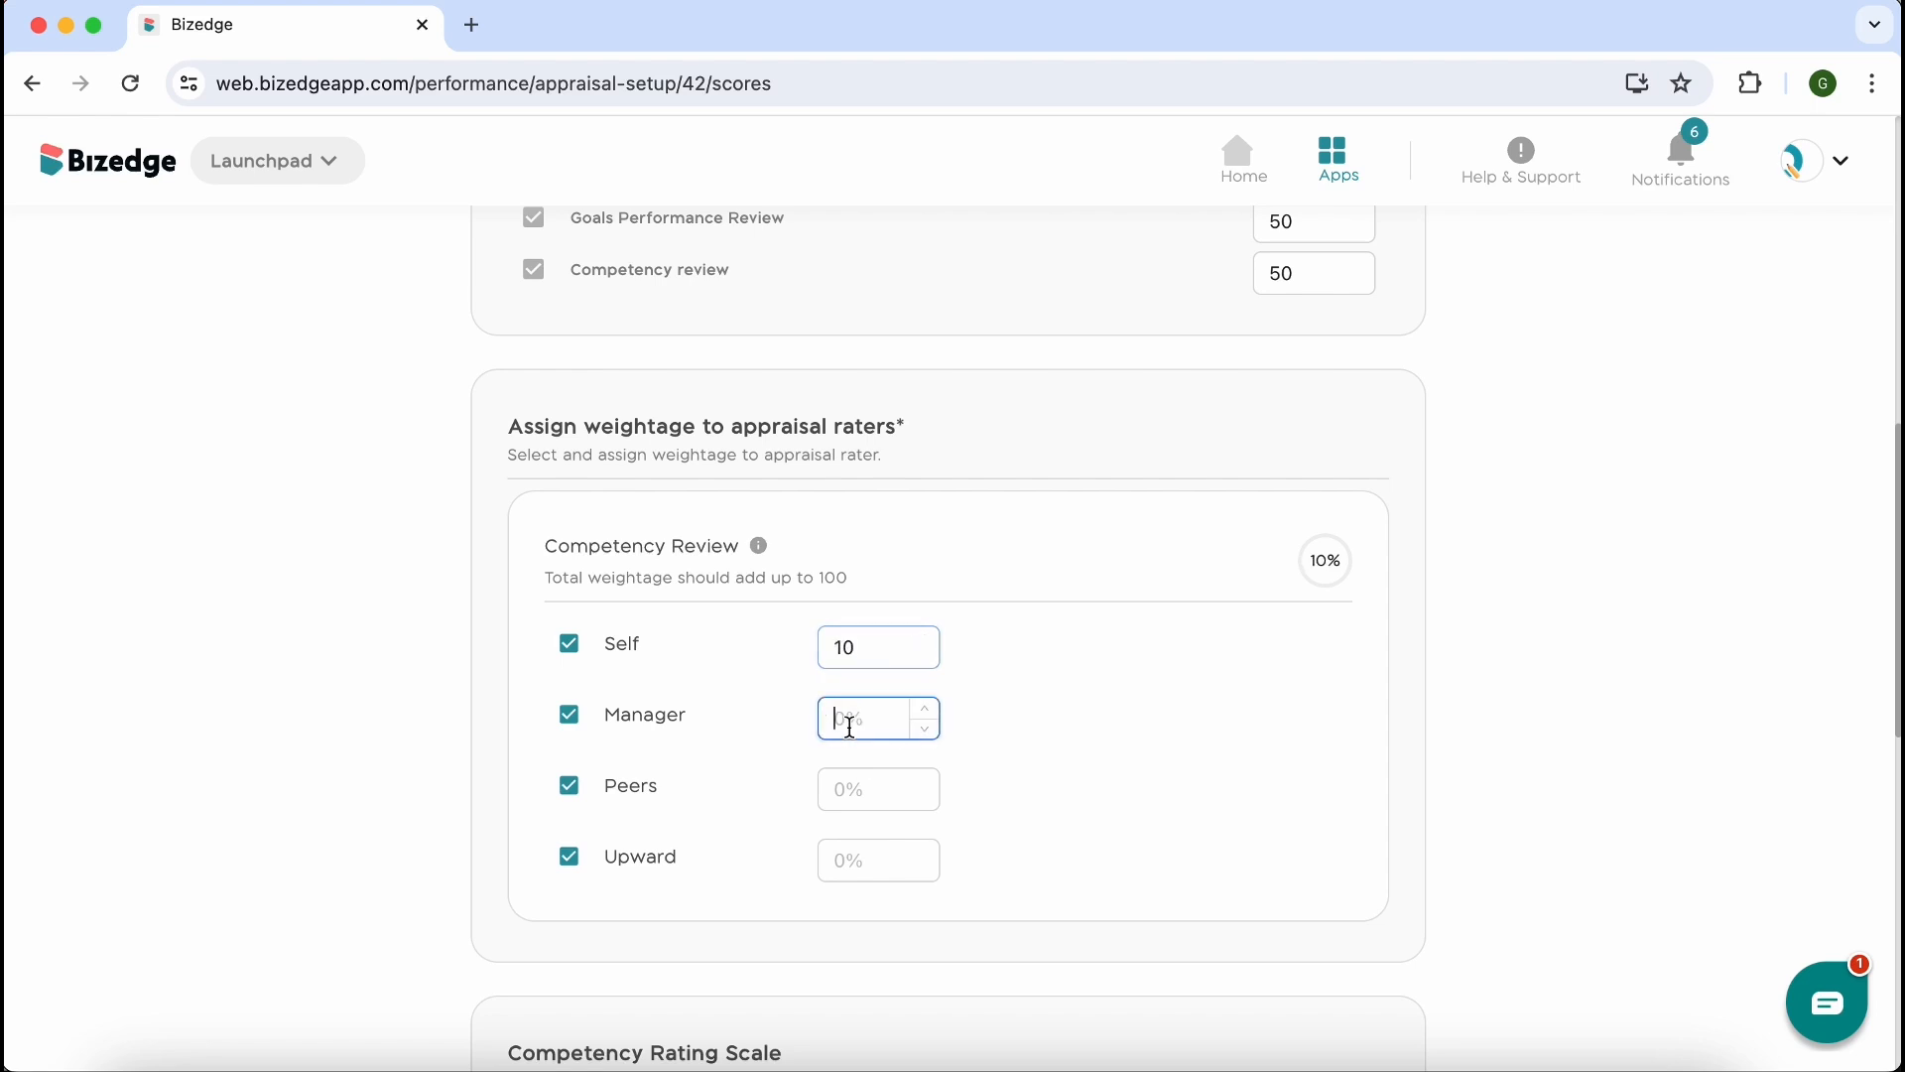
type("20")
left_click(855, 793)
type("30")
left_click(869, 855)
type("4")
key("BackSpace")
type("40")
scroll(1444, 224, "down", 5)
scroll(1444, 223, "up", 3)
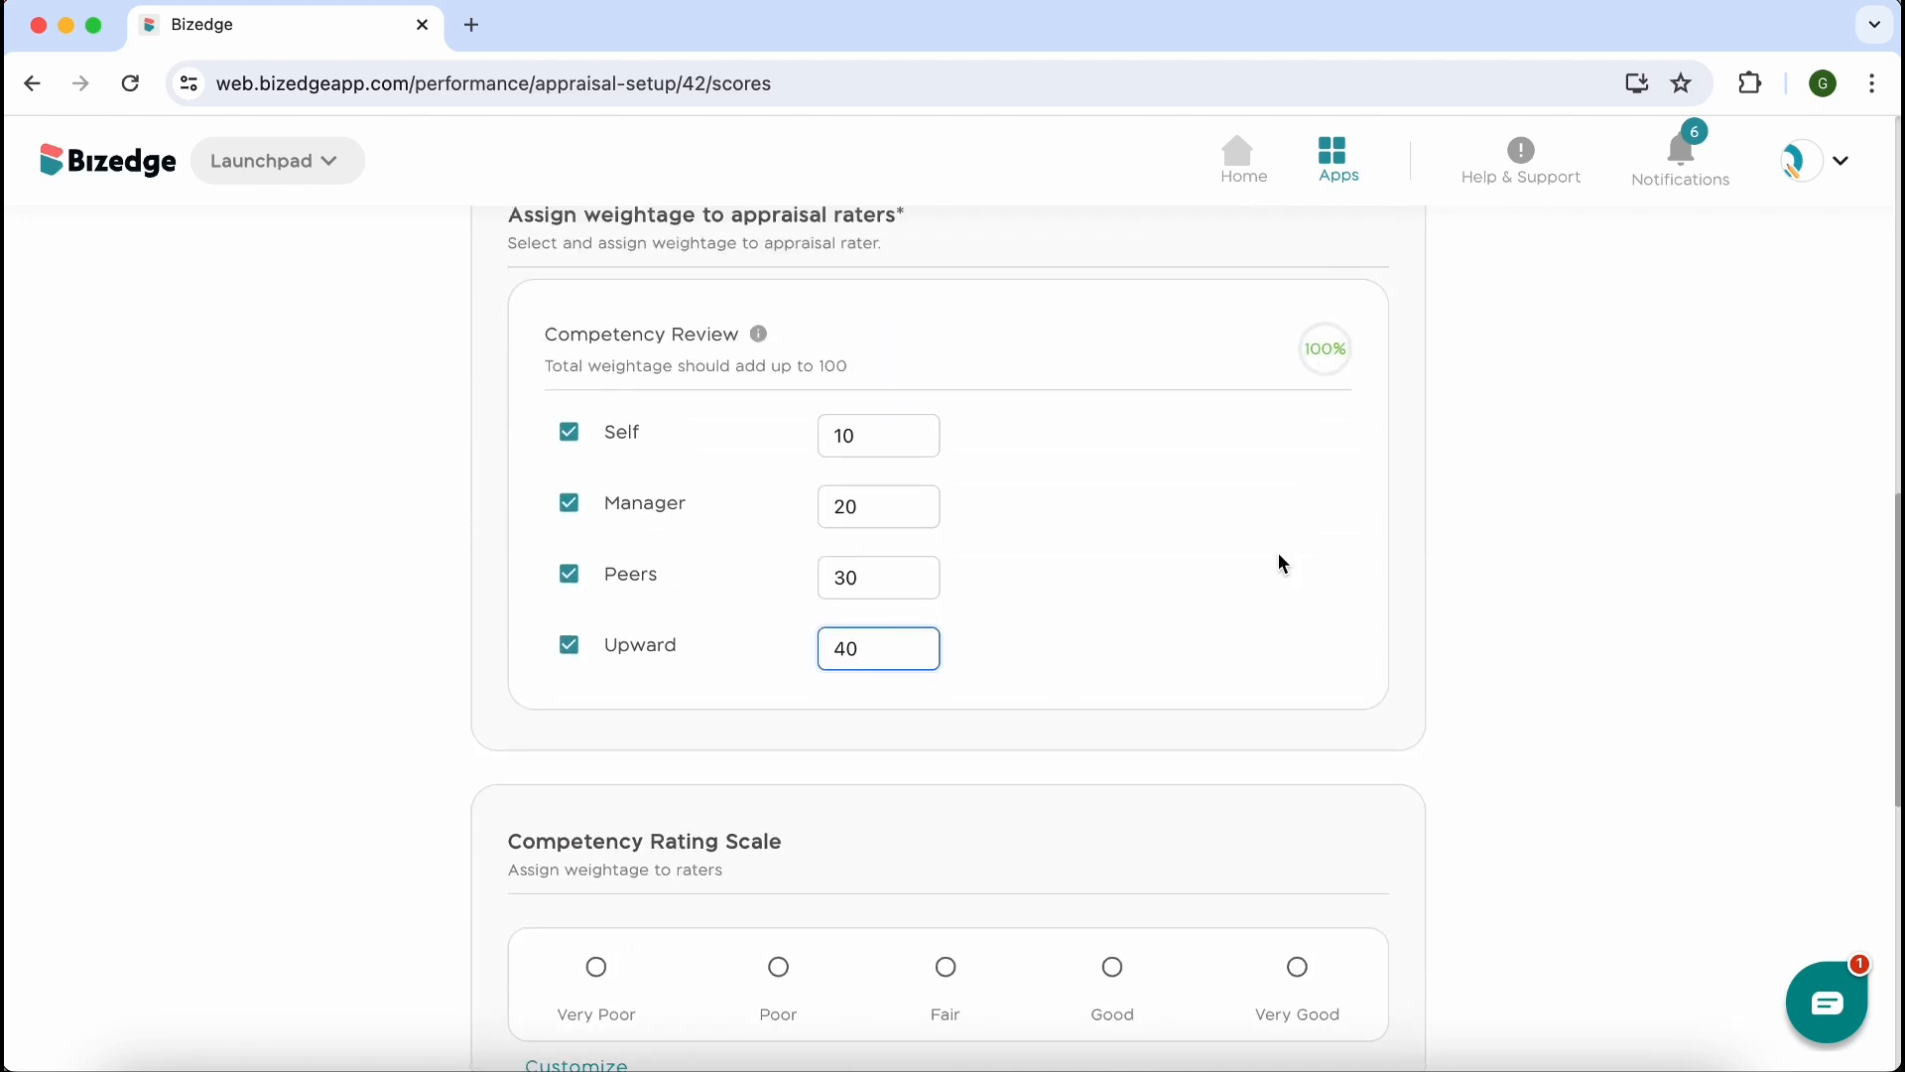
Inspect the customizable labels of the Competency Rating Scale and read the help note on Overall Appraisal Grading
scroll(1283, 564, "down", 5)
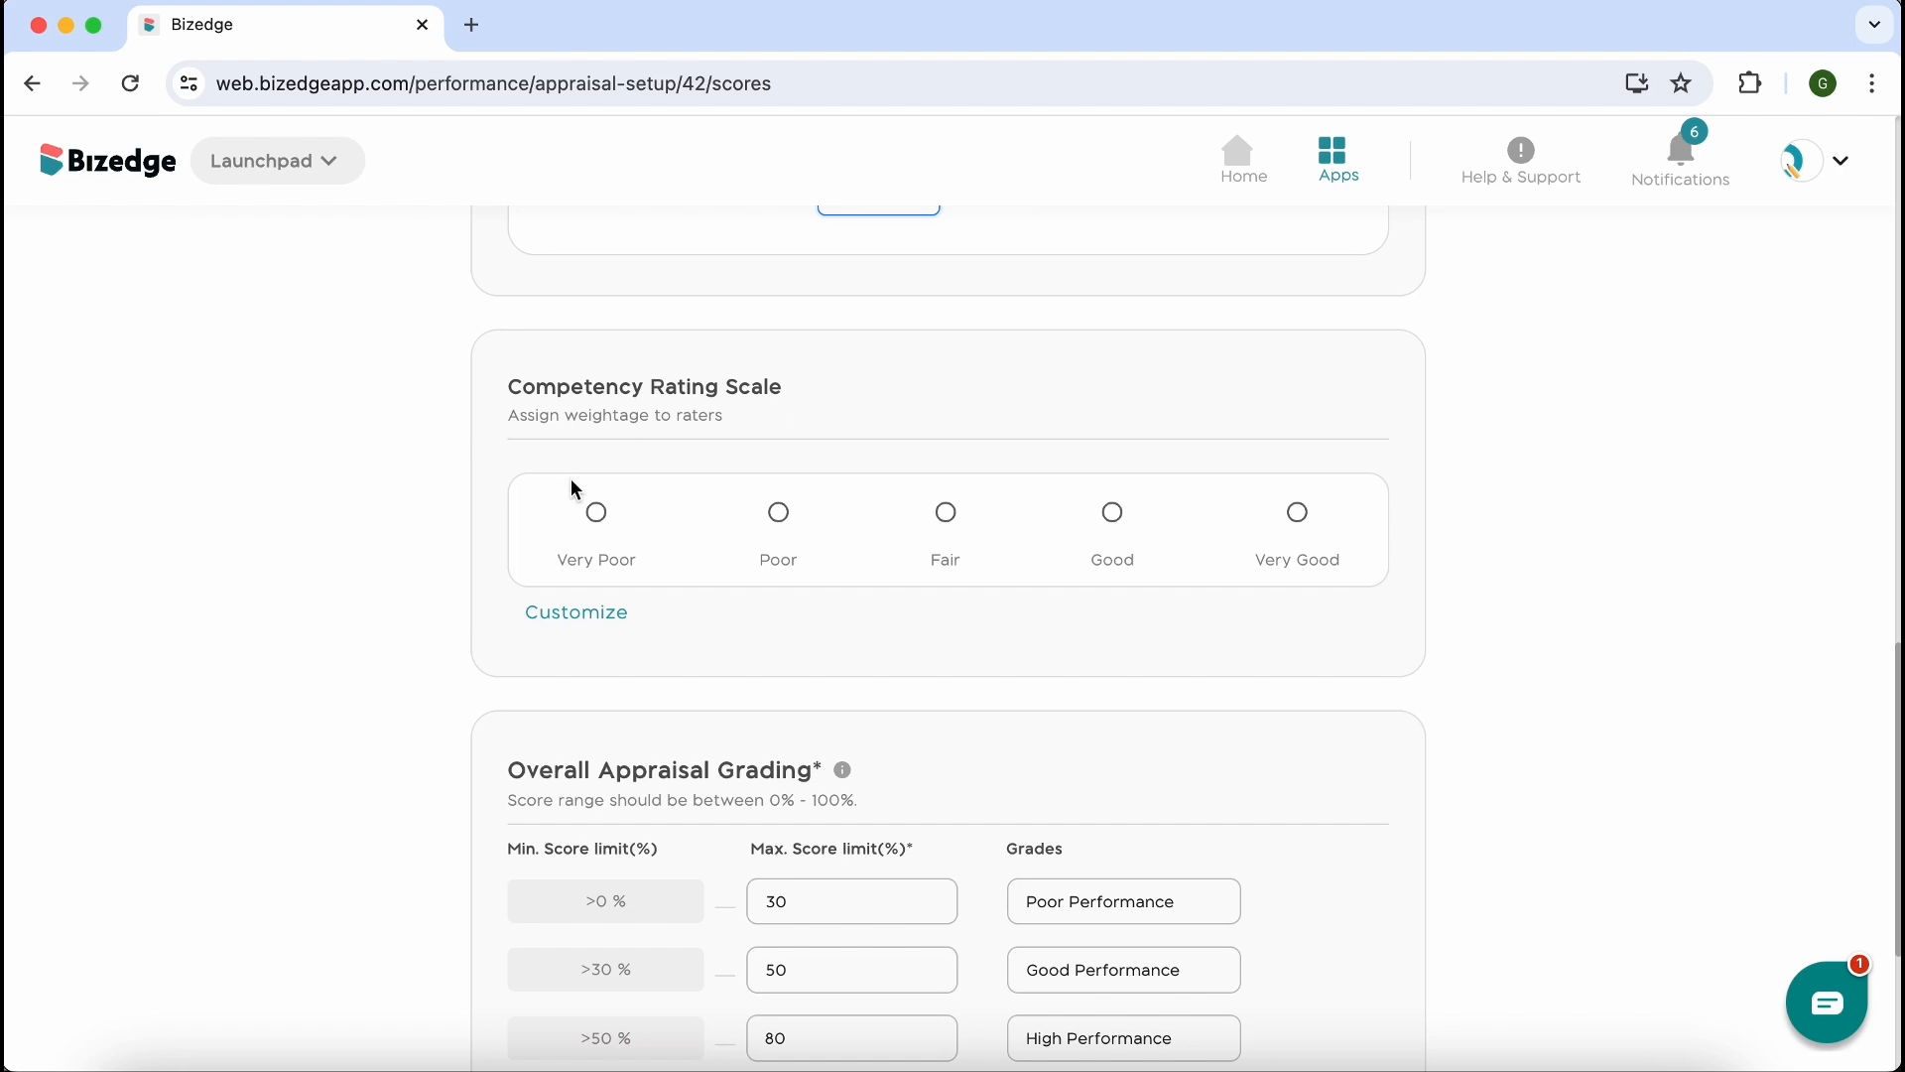
left_click(595, 615)
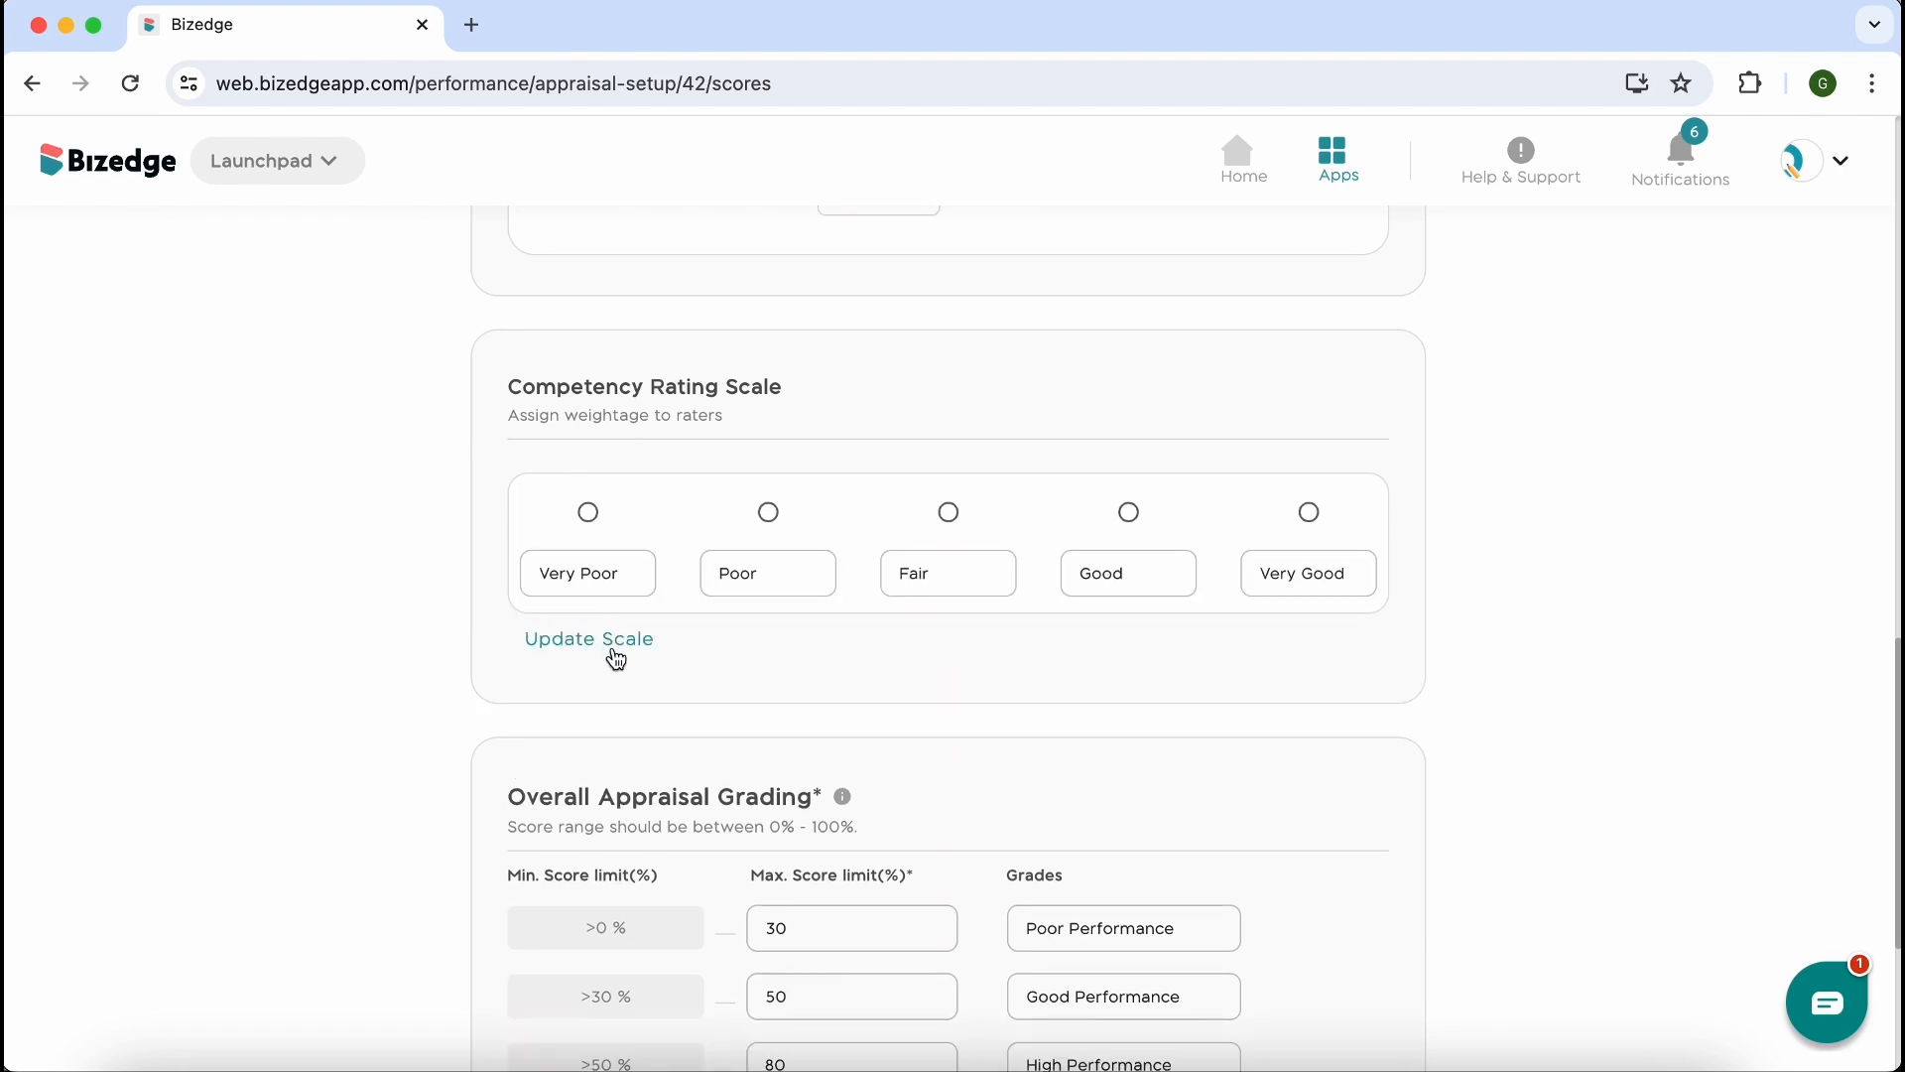
left_click(607, 641)
scroll(943, 731, "down", 3)
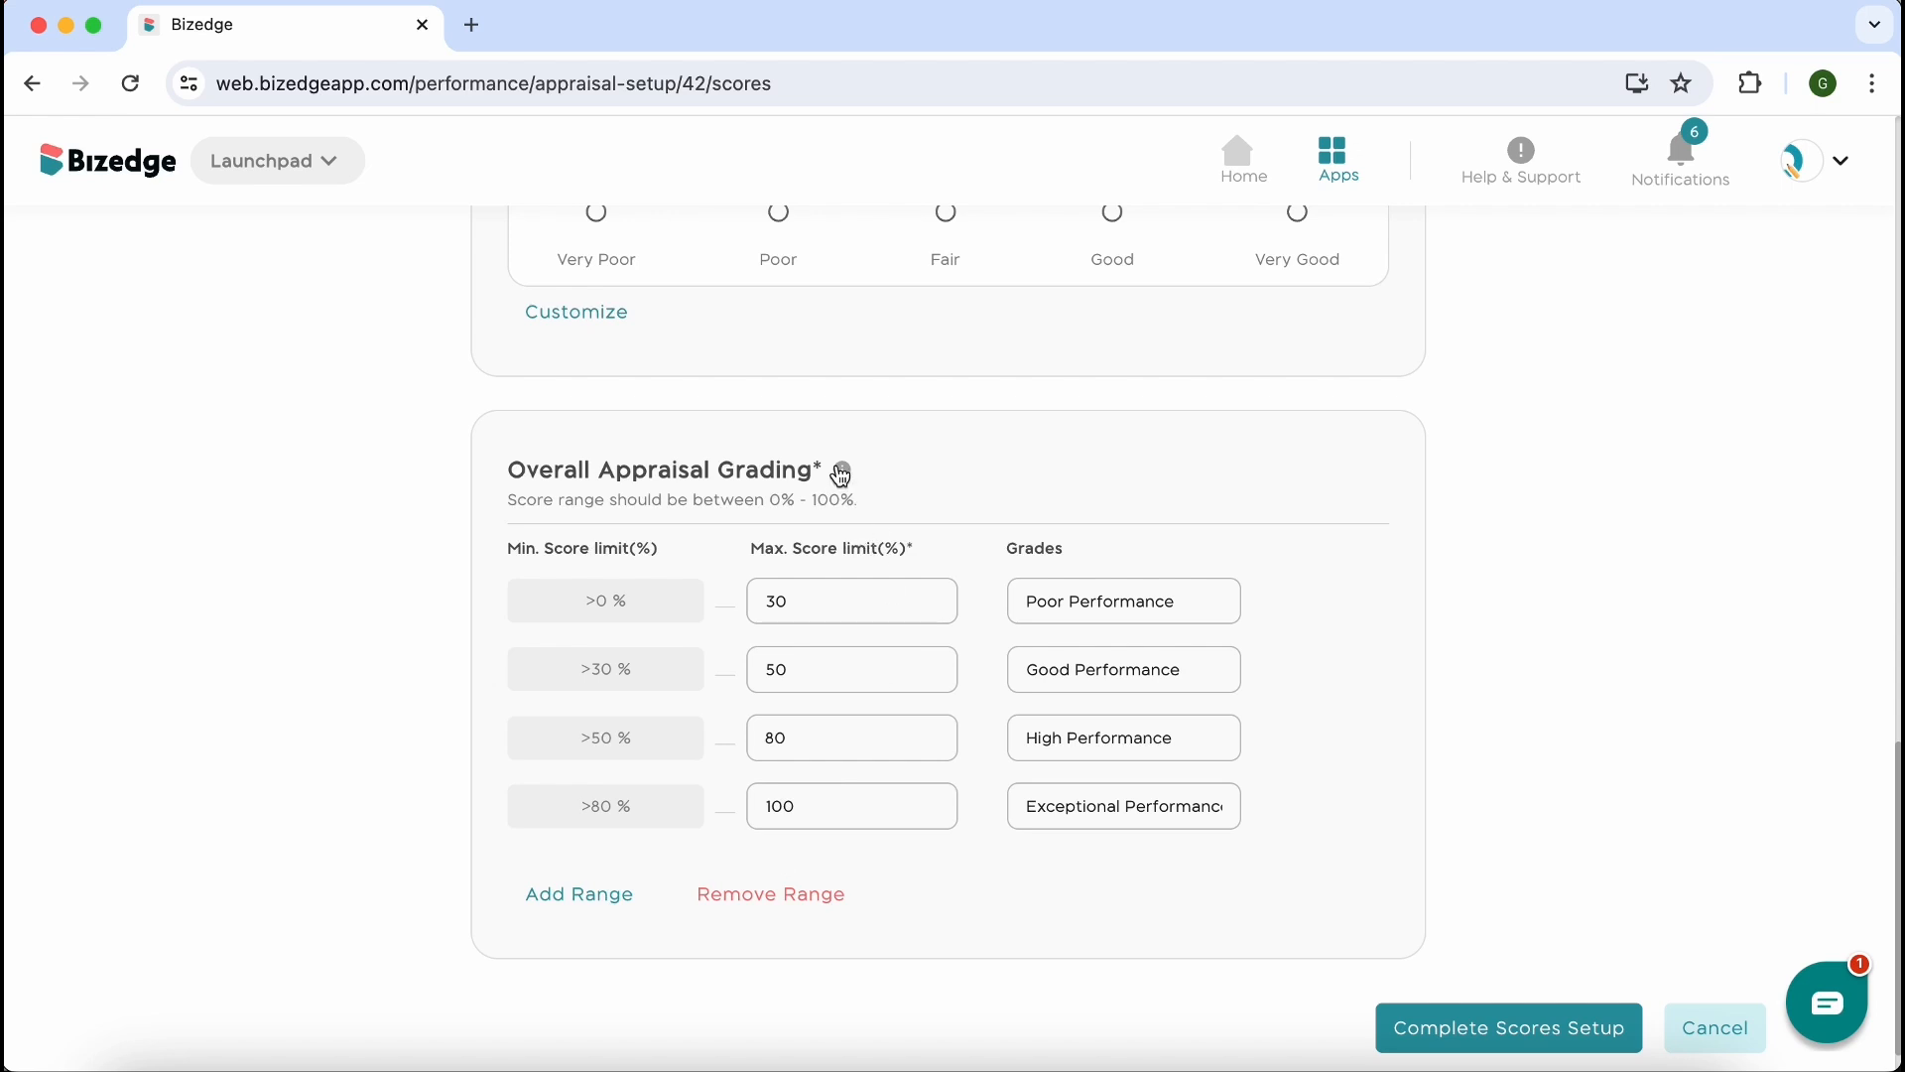
left_click(841, 473)
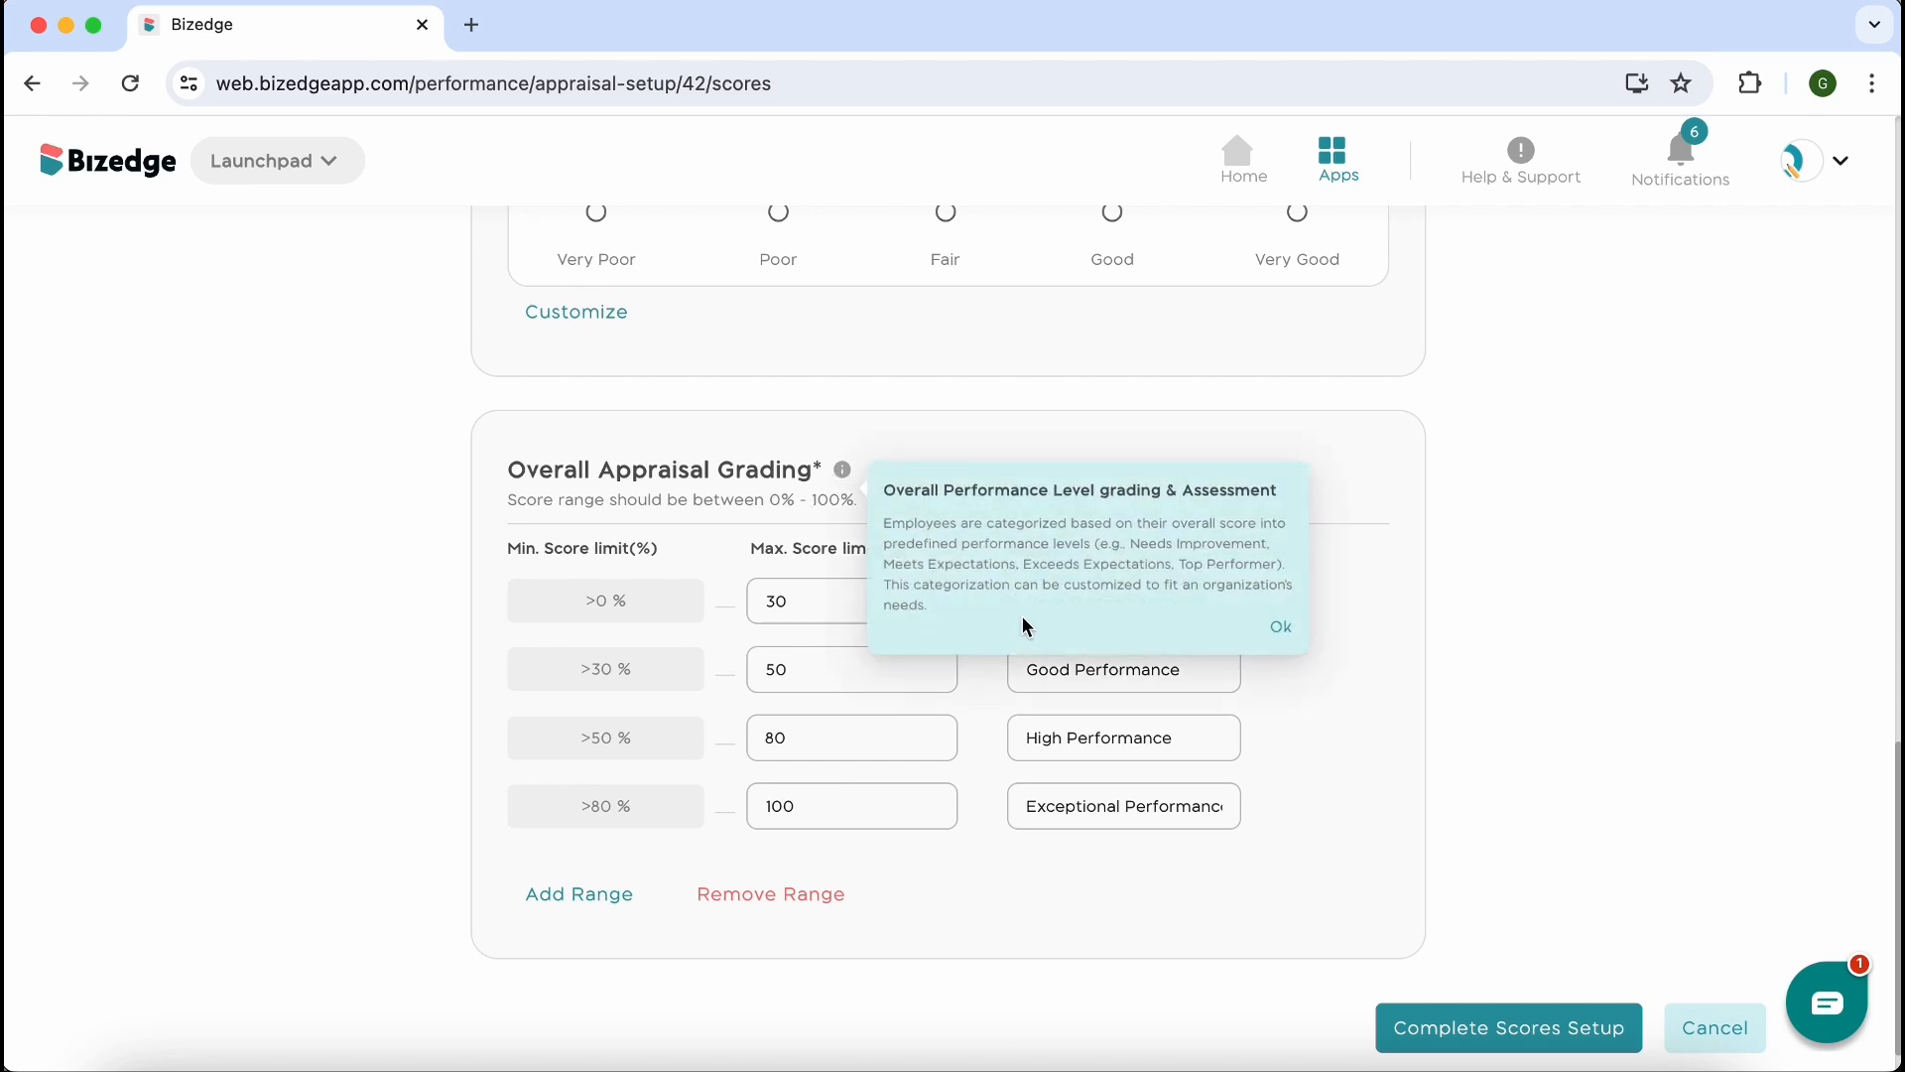
left_click(1122, 344)
Complete the scores setup and proceed to the Dates stage of the Q1 appraisal cycle
left_click(1499, 1022)
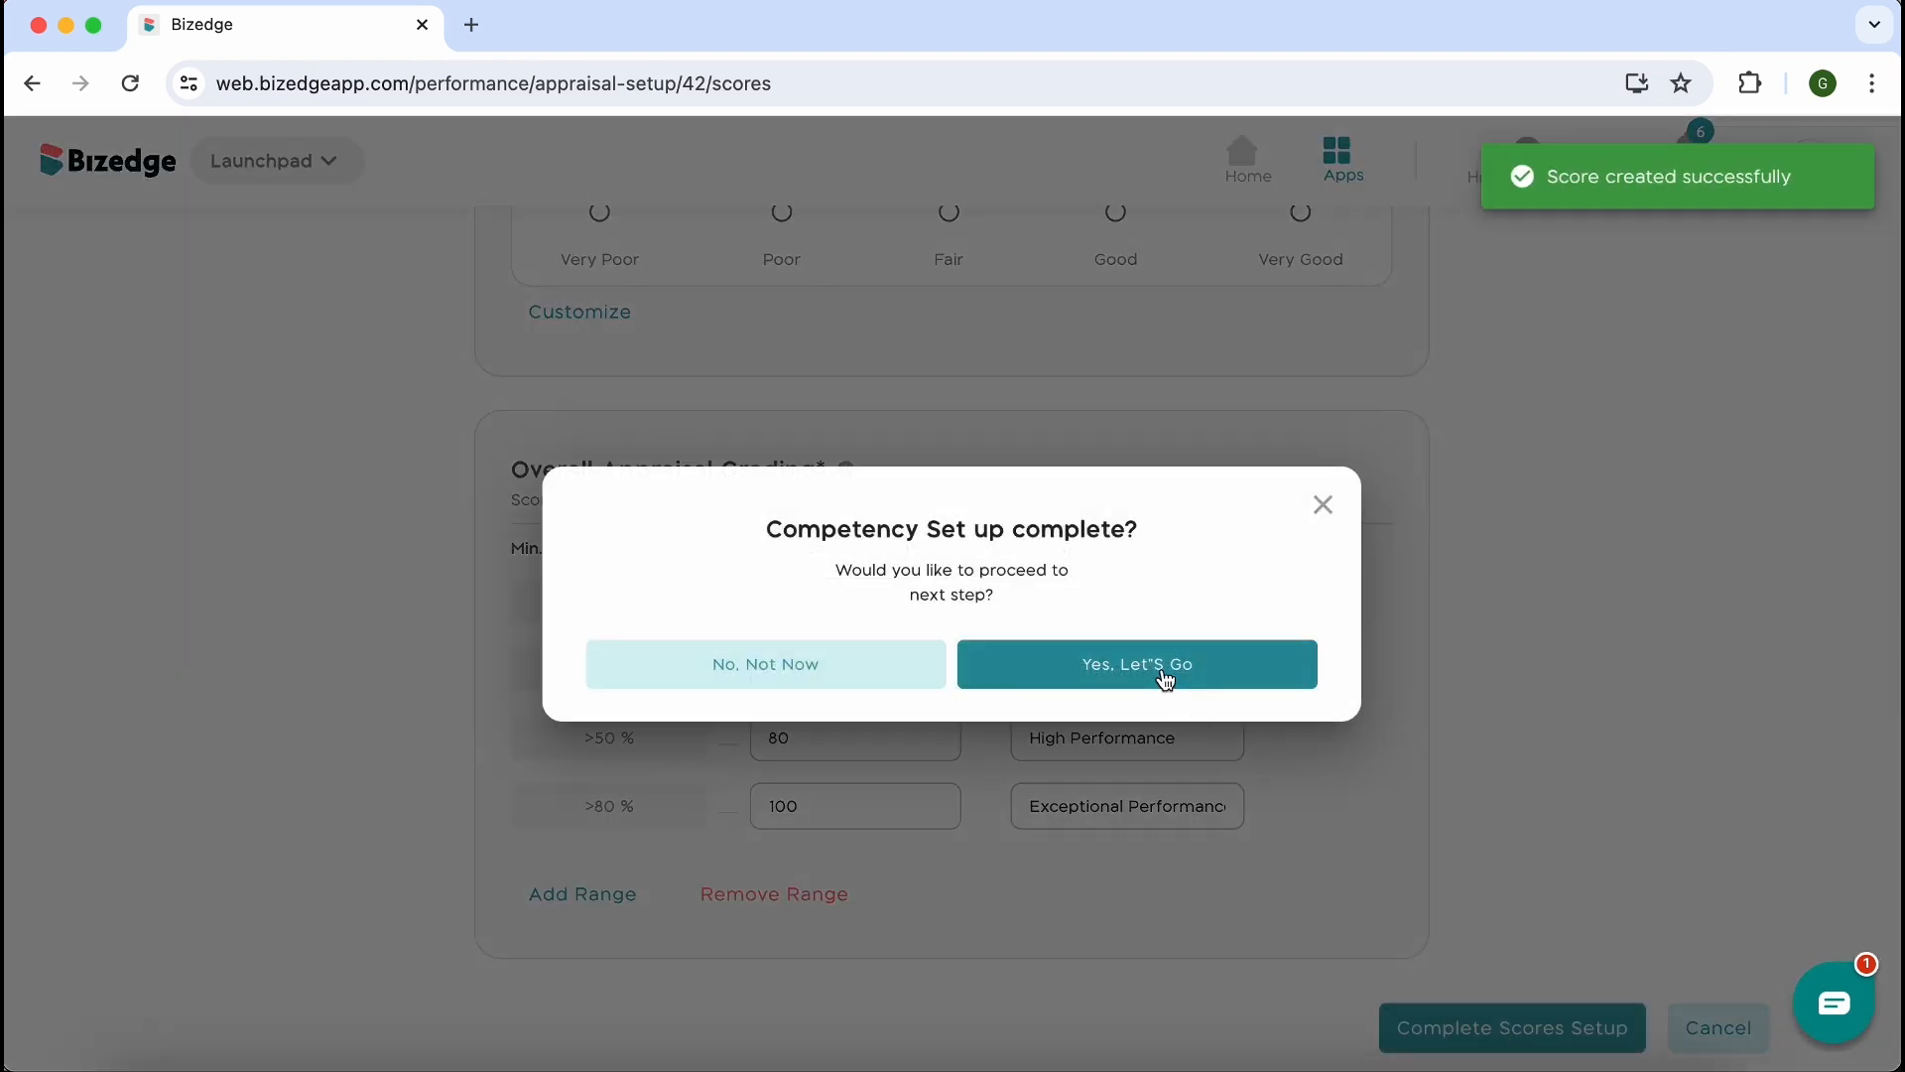
left_click(1166, 680)
scroll(1247, 760, "down", 2)
left_click(1426, 501)
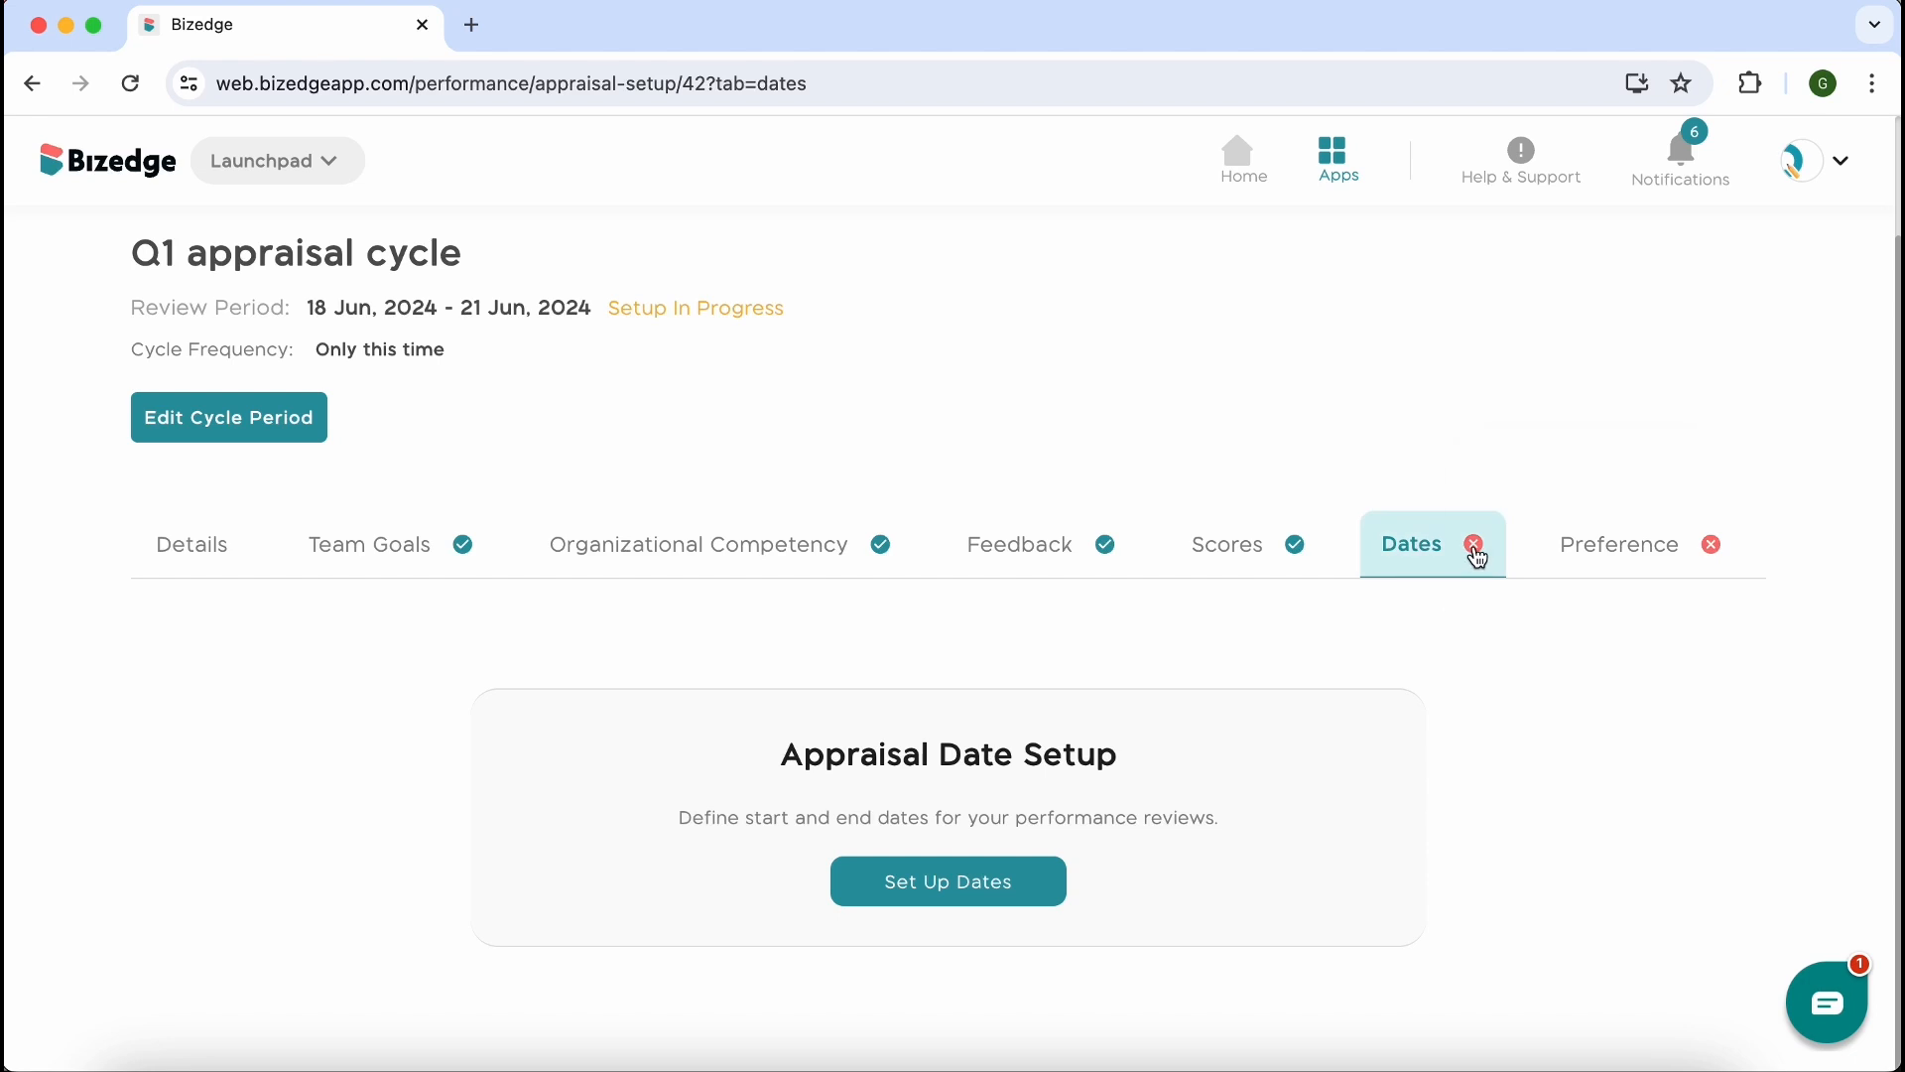
mouse_move(1475, 554)
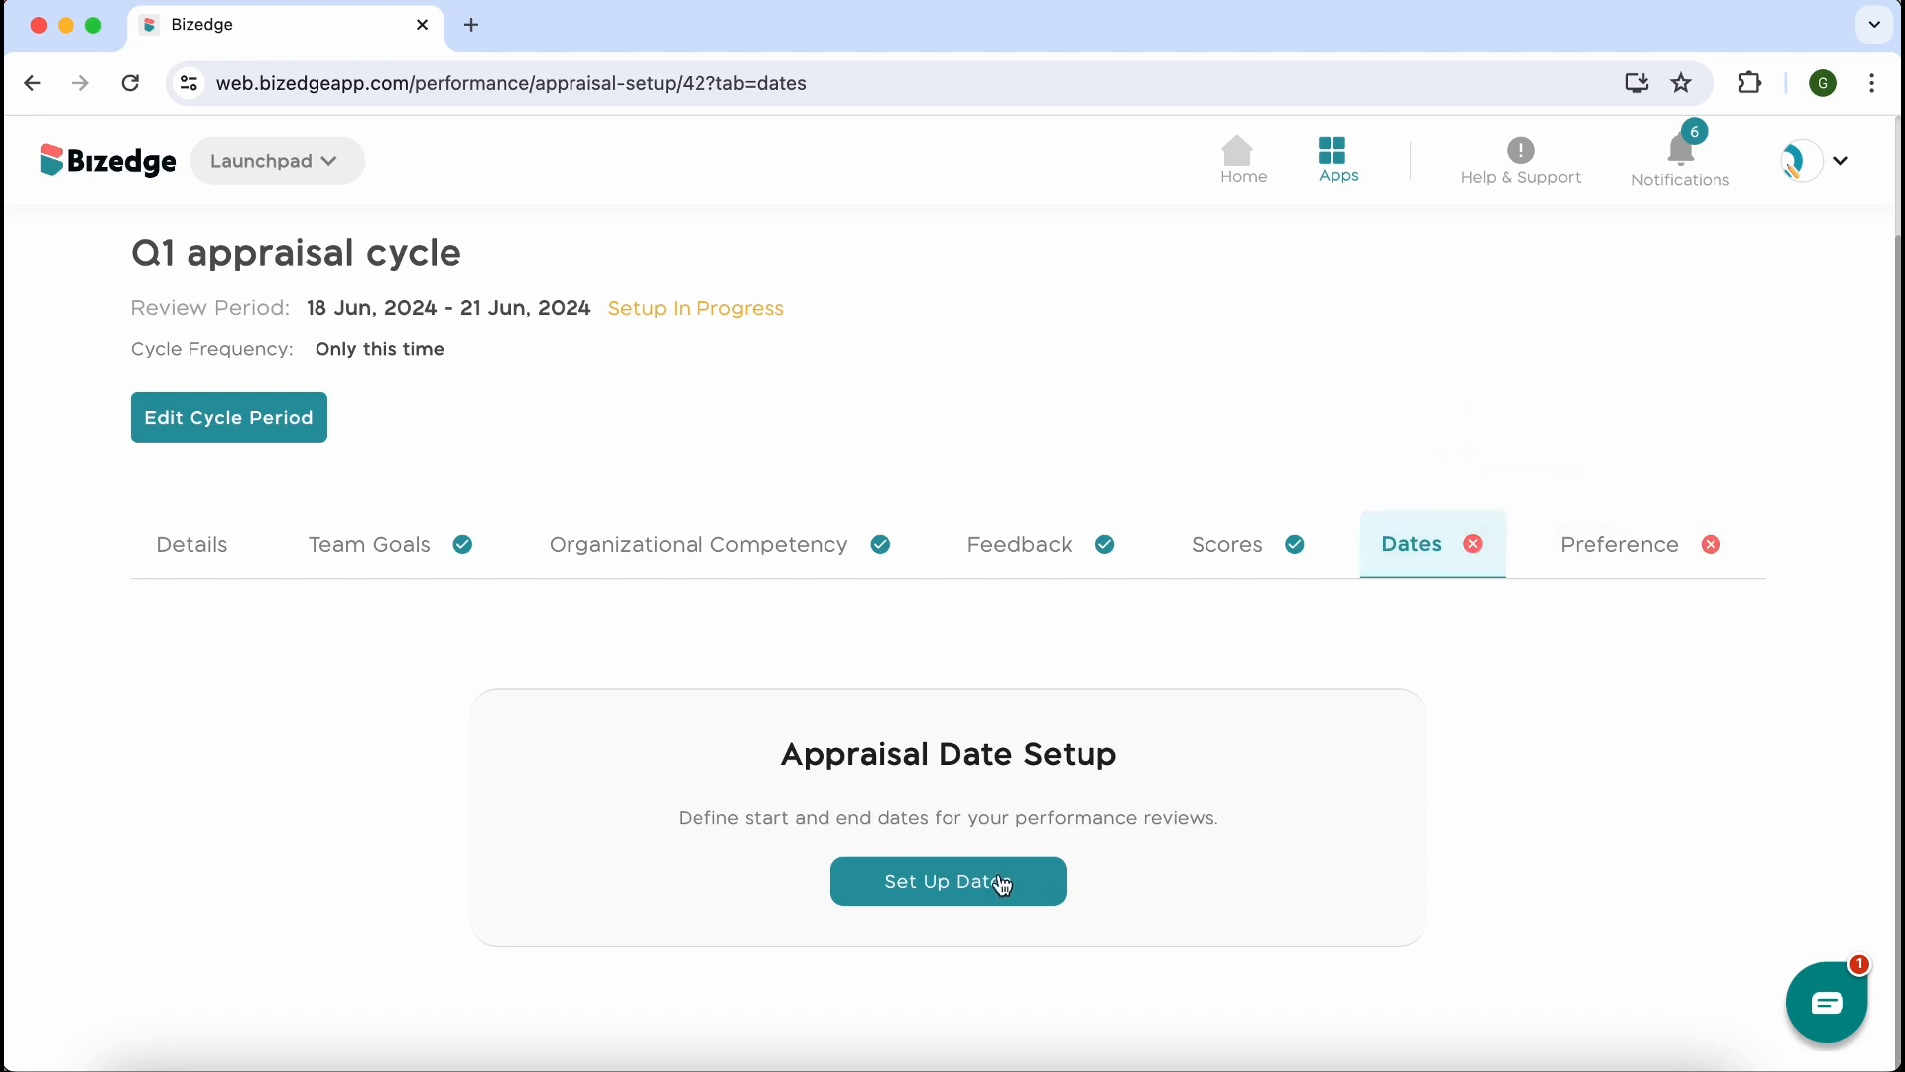
Start the appraisal dates setup and set the appraisal start date to 06/24/2024
left_click(949, 883)
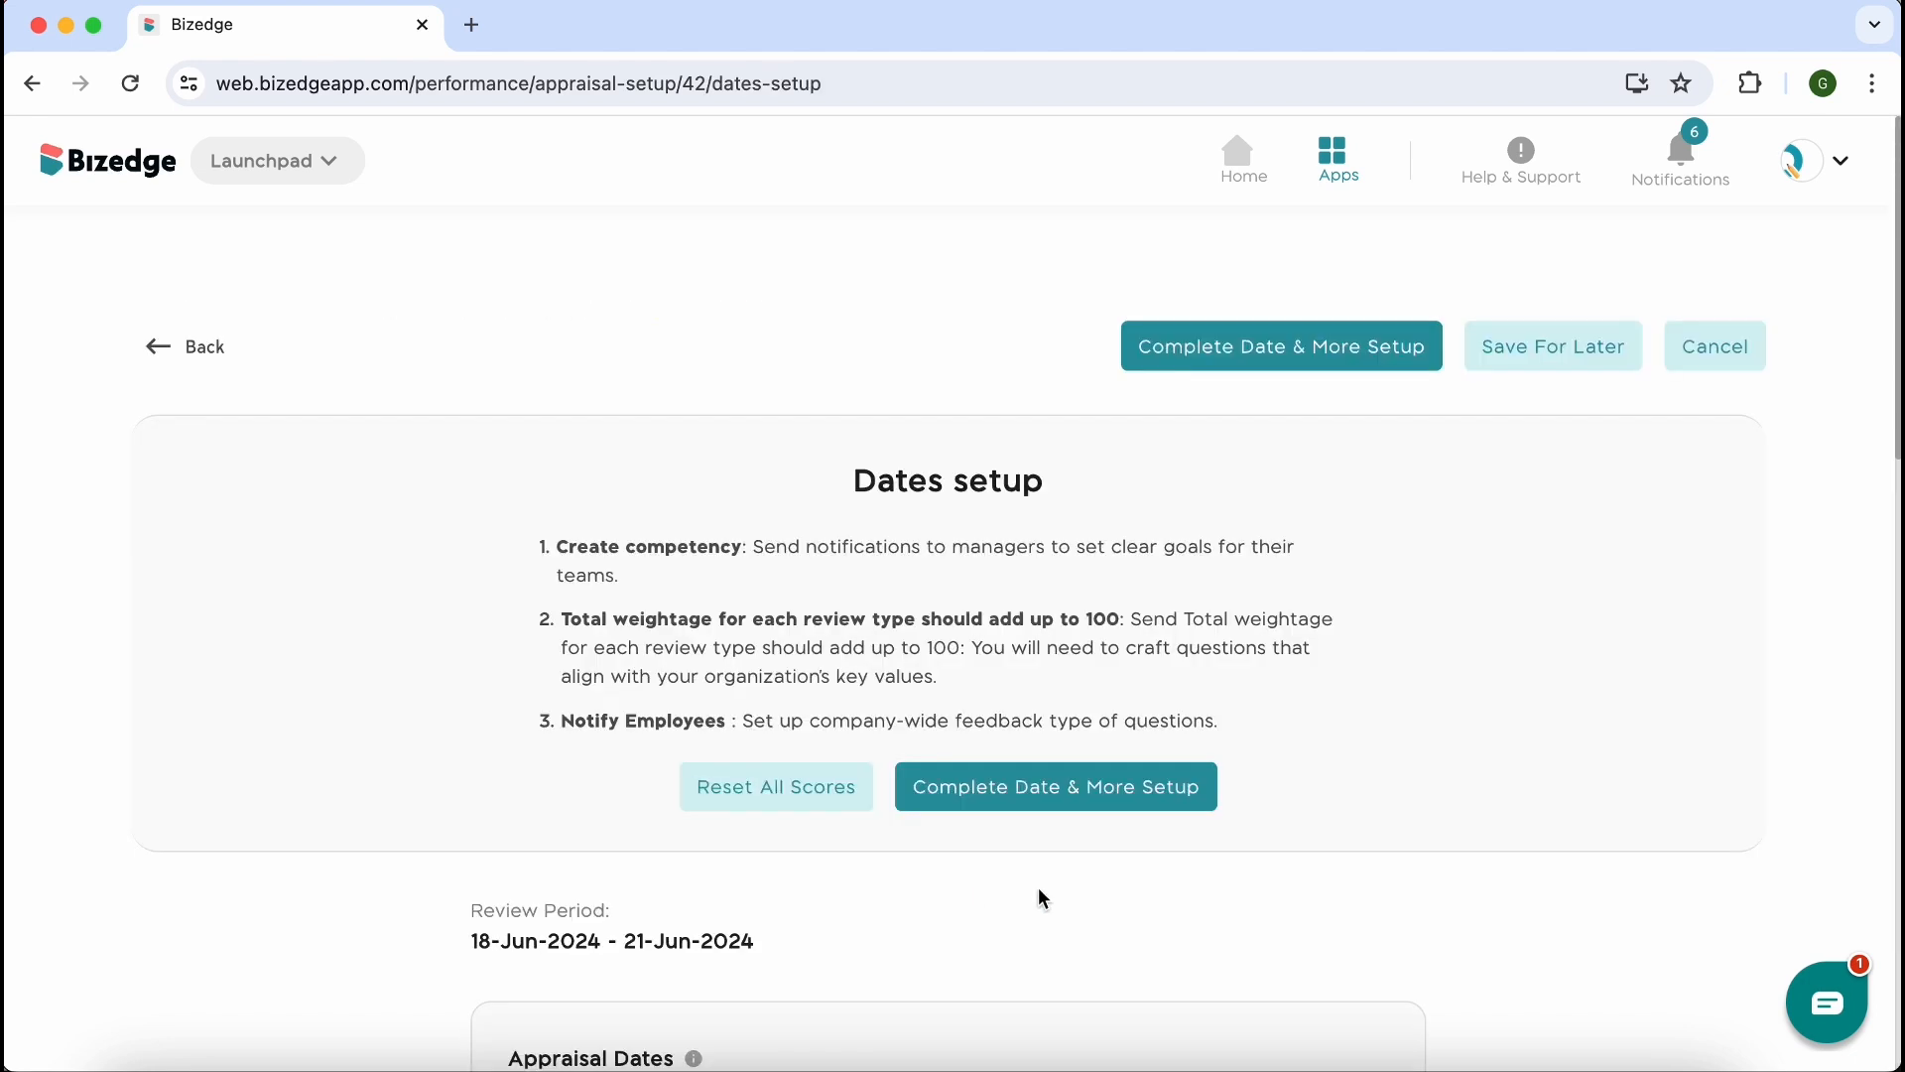
scroll(1038, 891, "down", 5)
scroll(1042, 898, "down", 1)
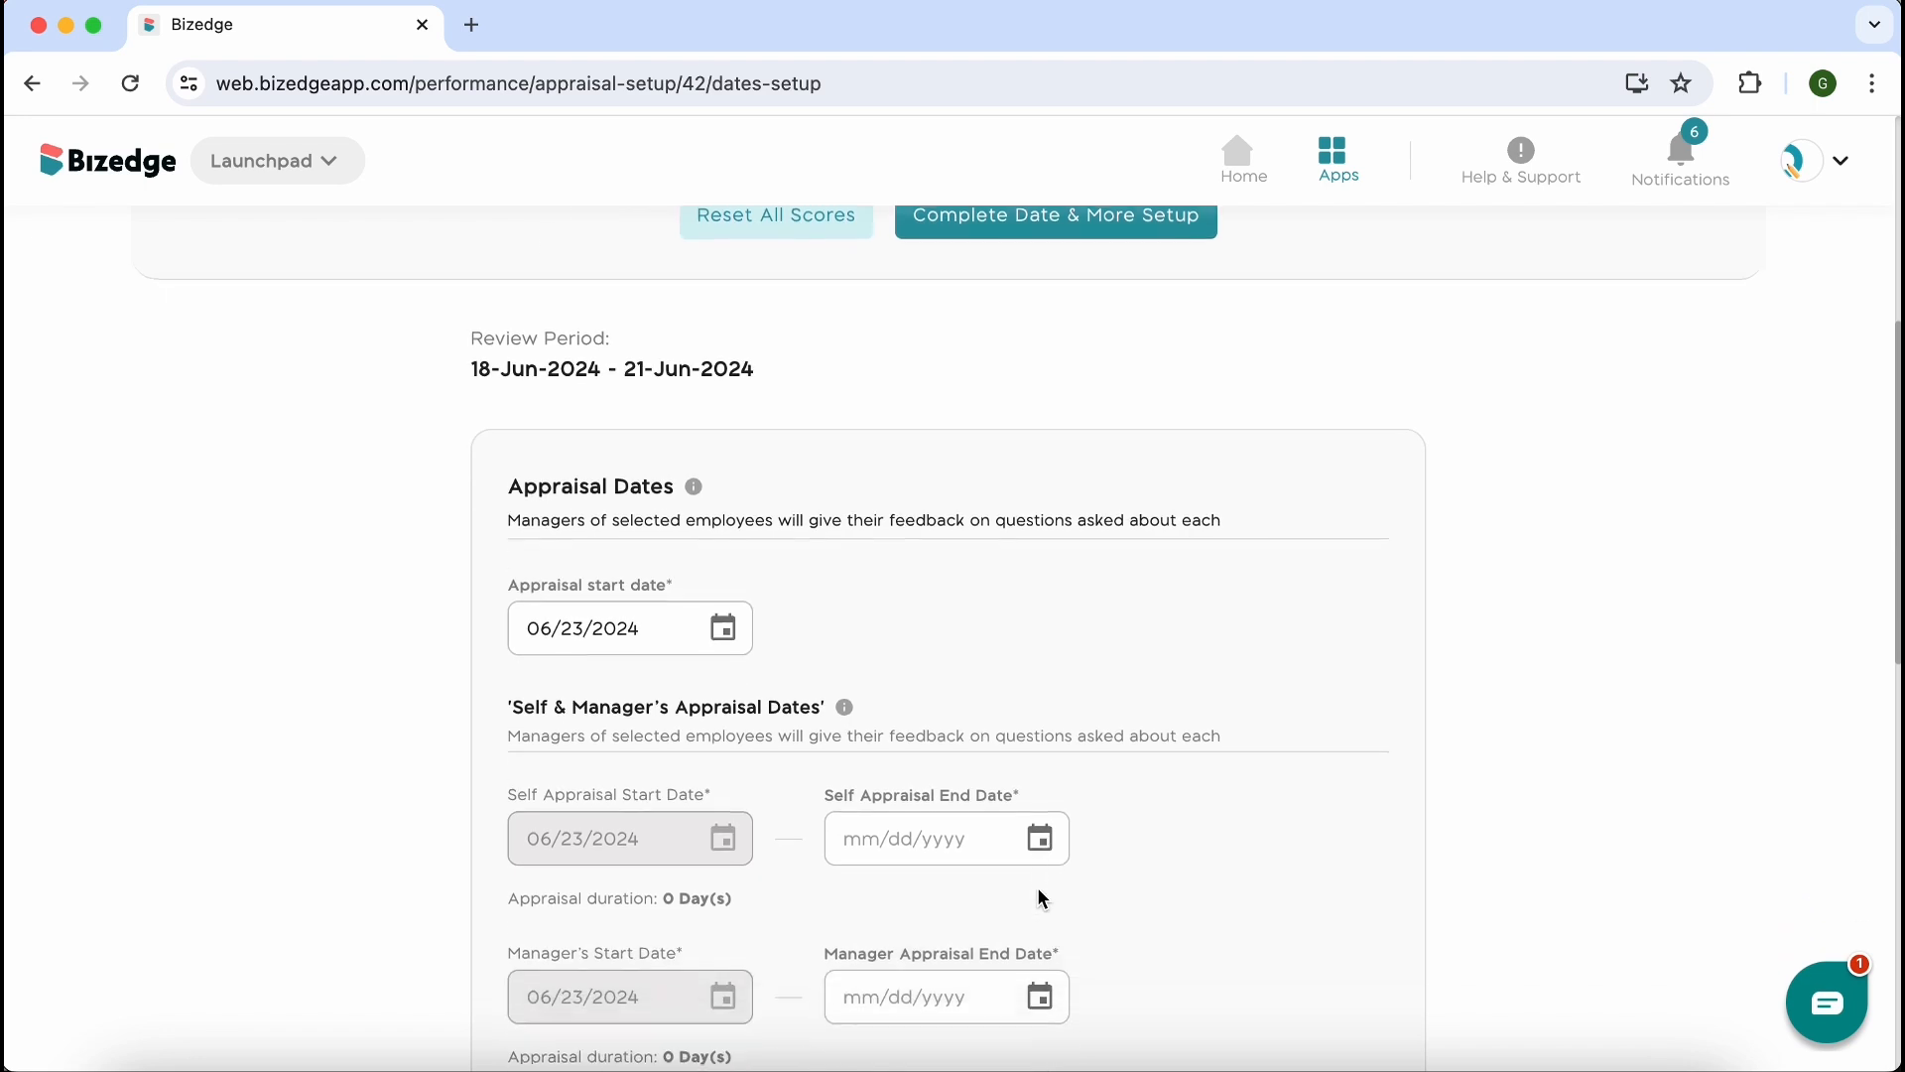
mouse_move(694, 494)
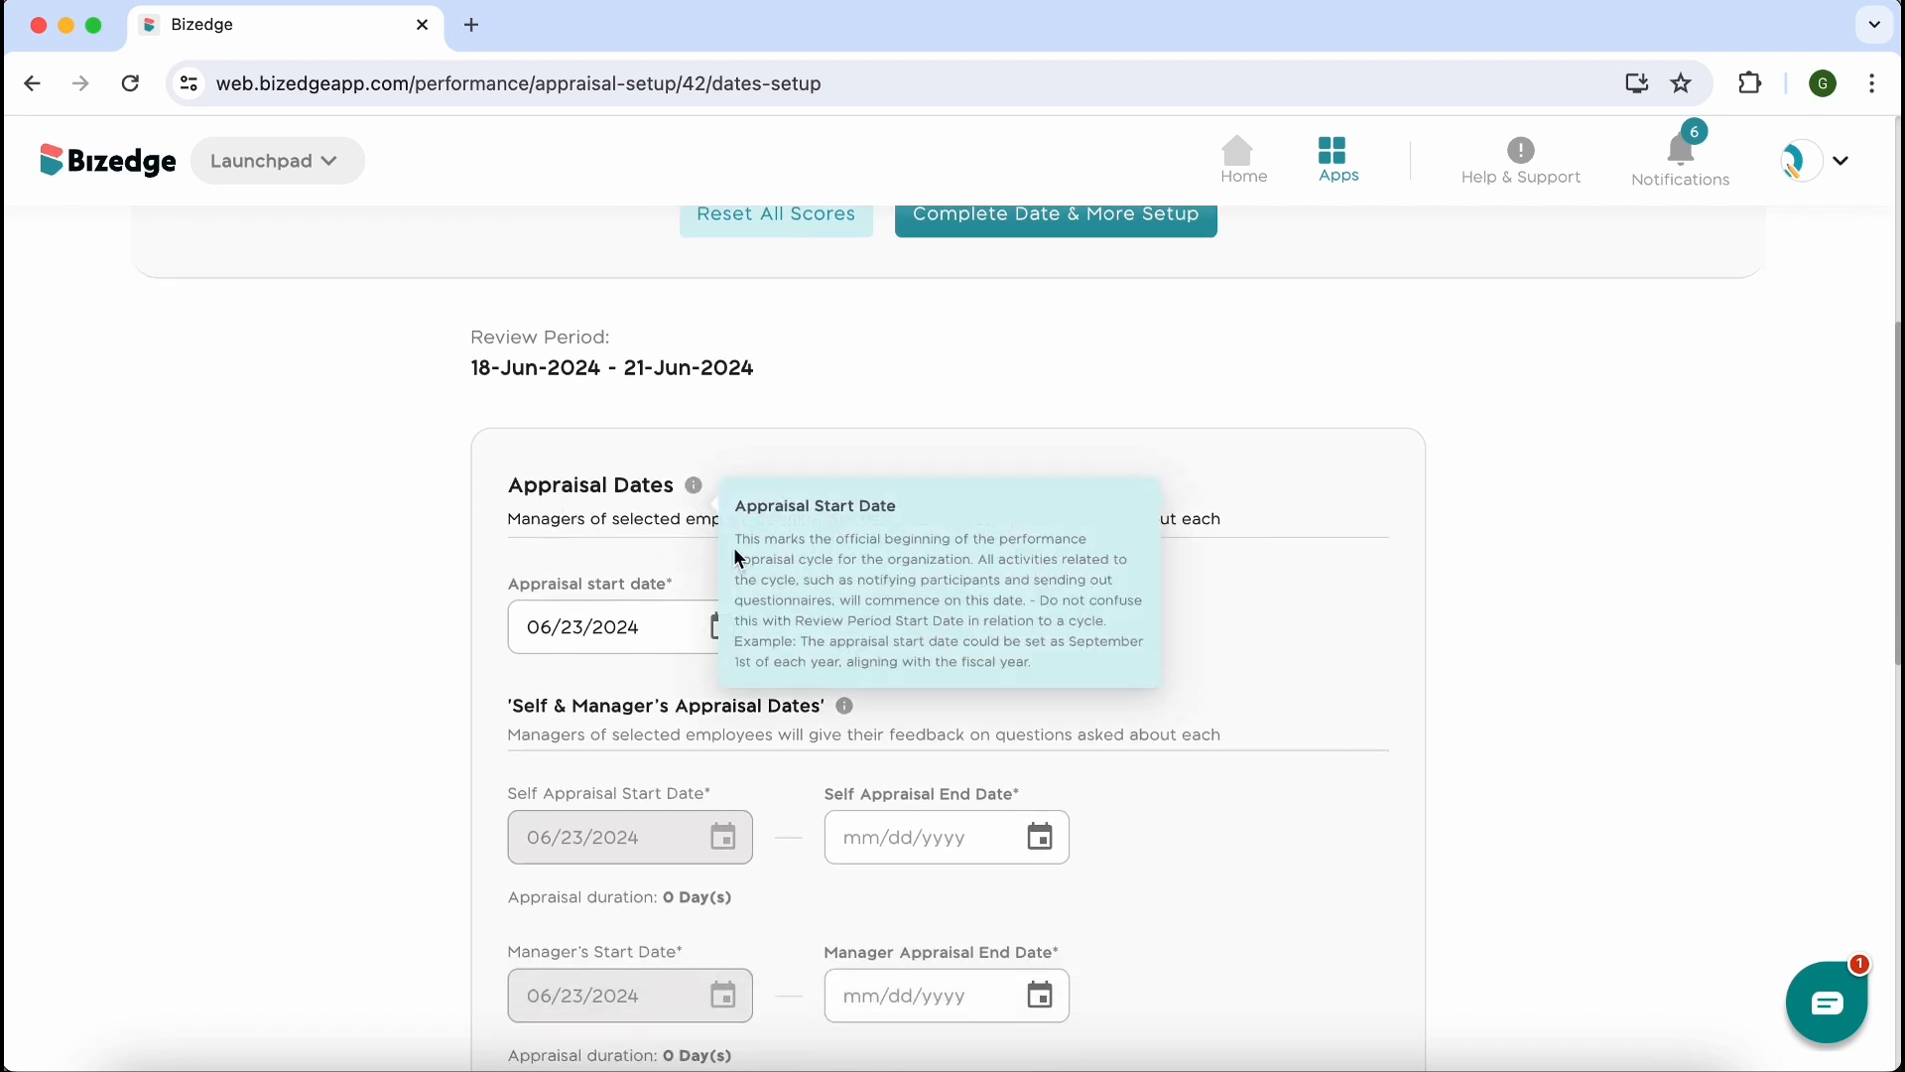
left_click(727, 635)
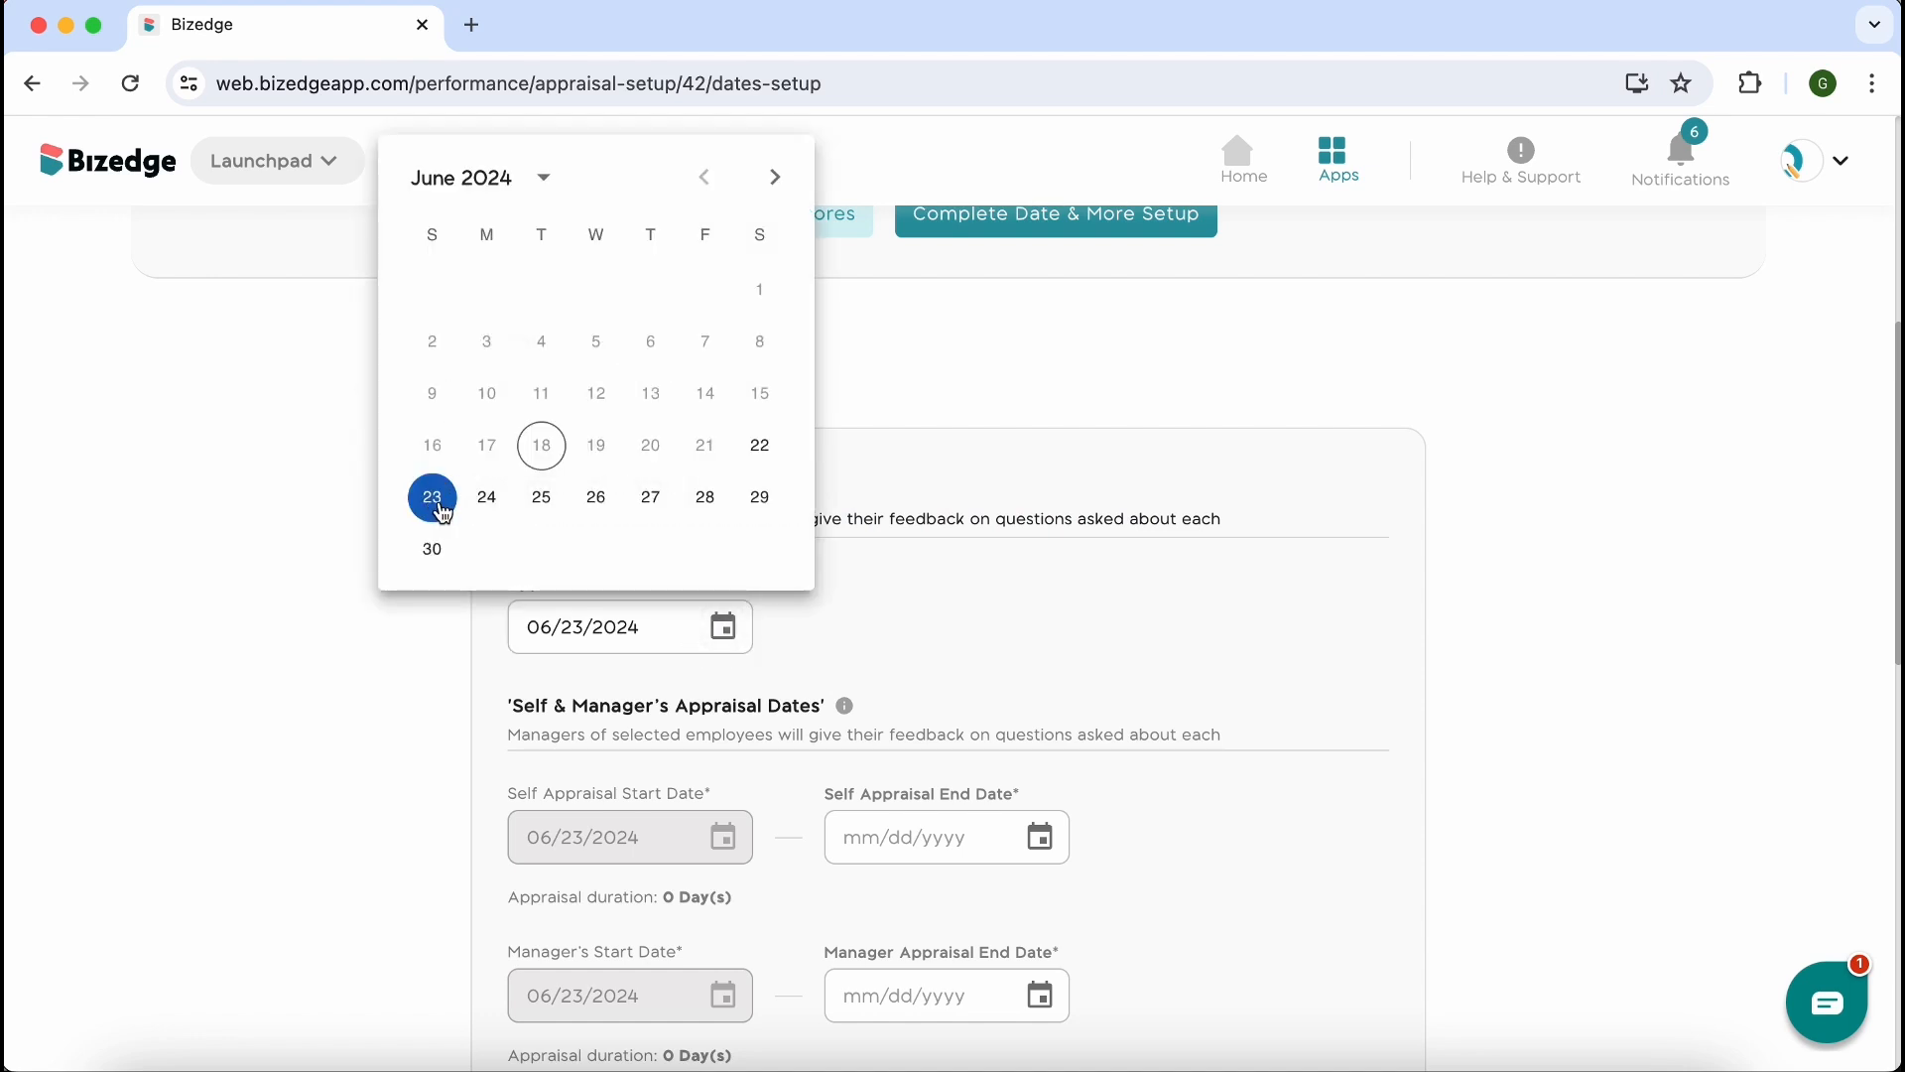
left_click(489, 501)
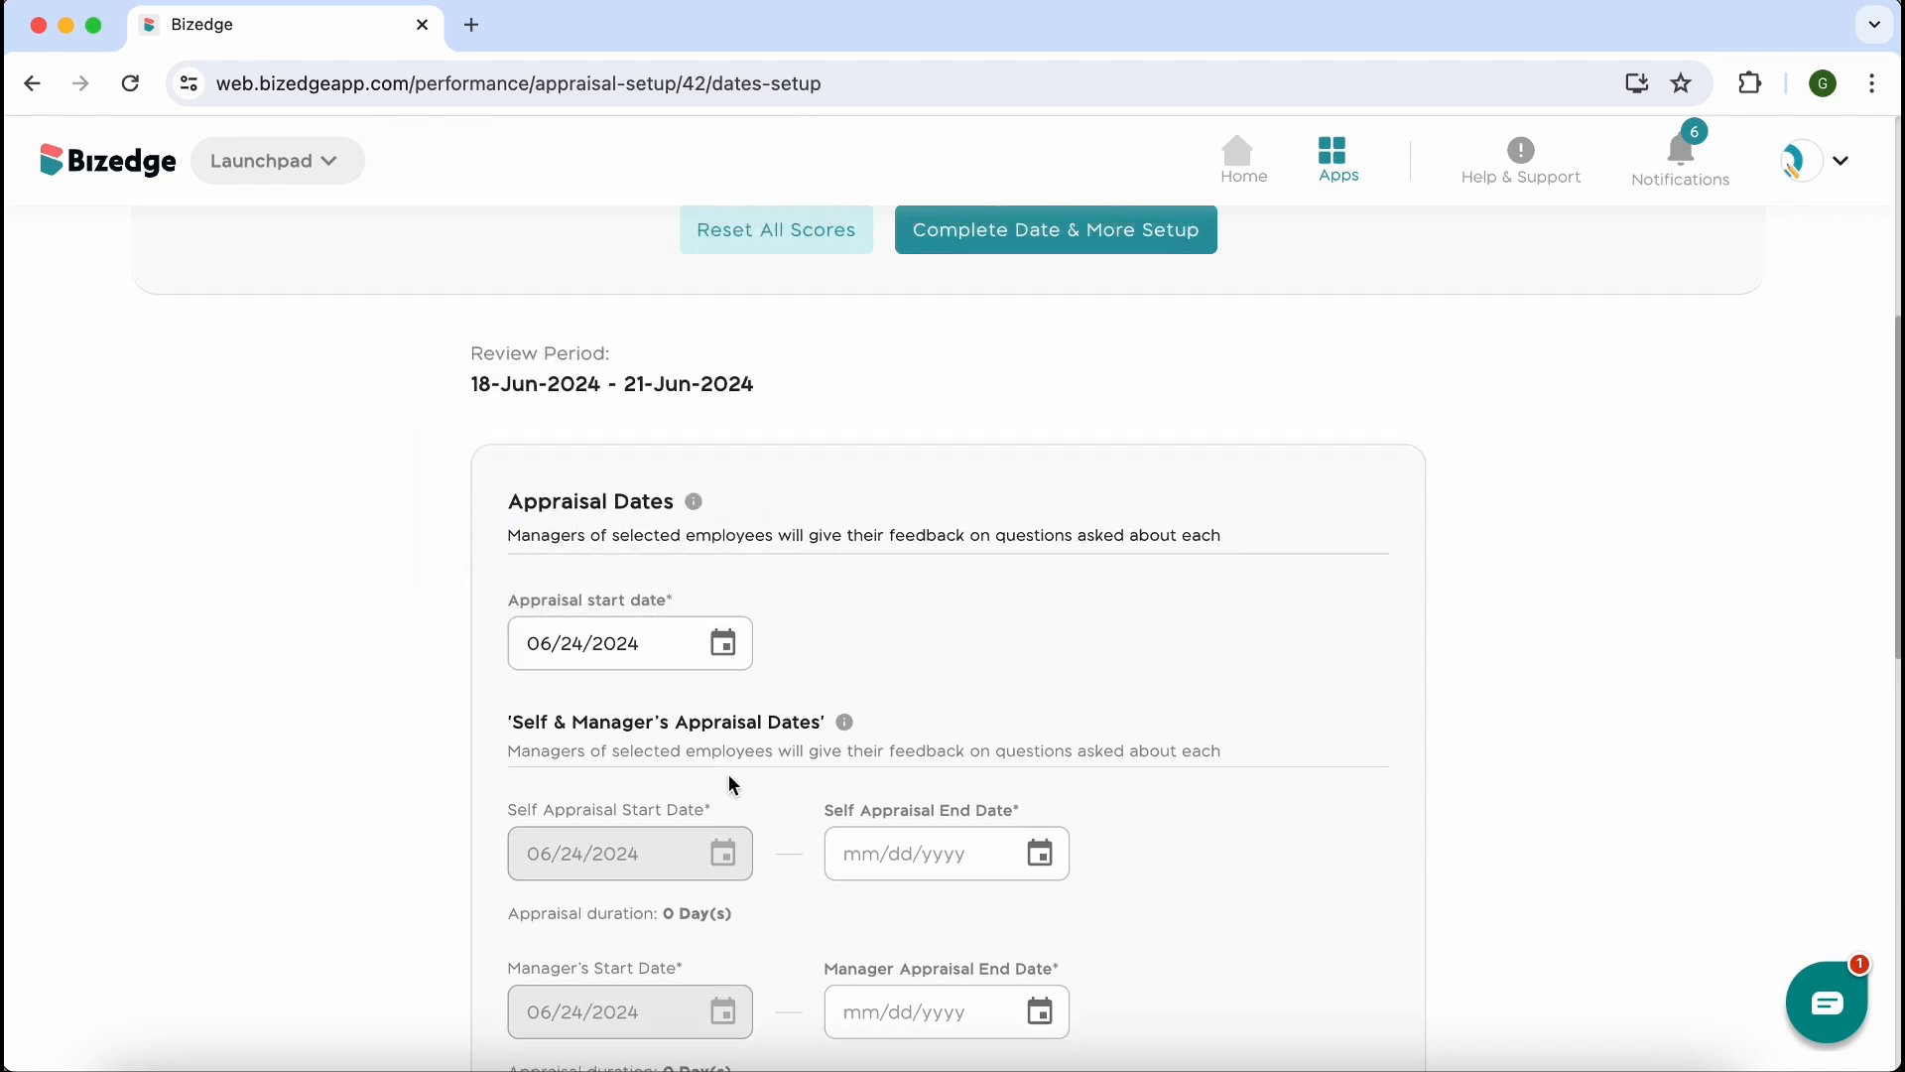
Set the self appraisal end date to 06/24/2024 and the manager appraisal end date to 06/25/2024
scroll(728, 774, "down", 3)
left_click(1037, 603)
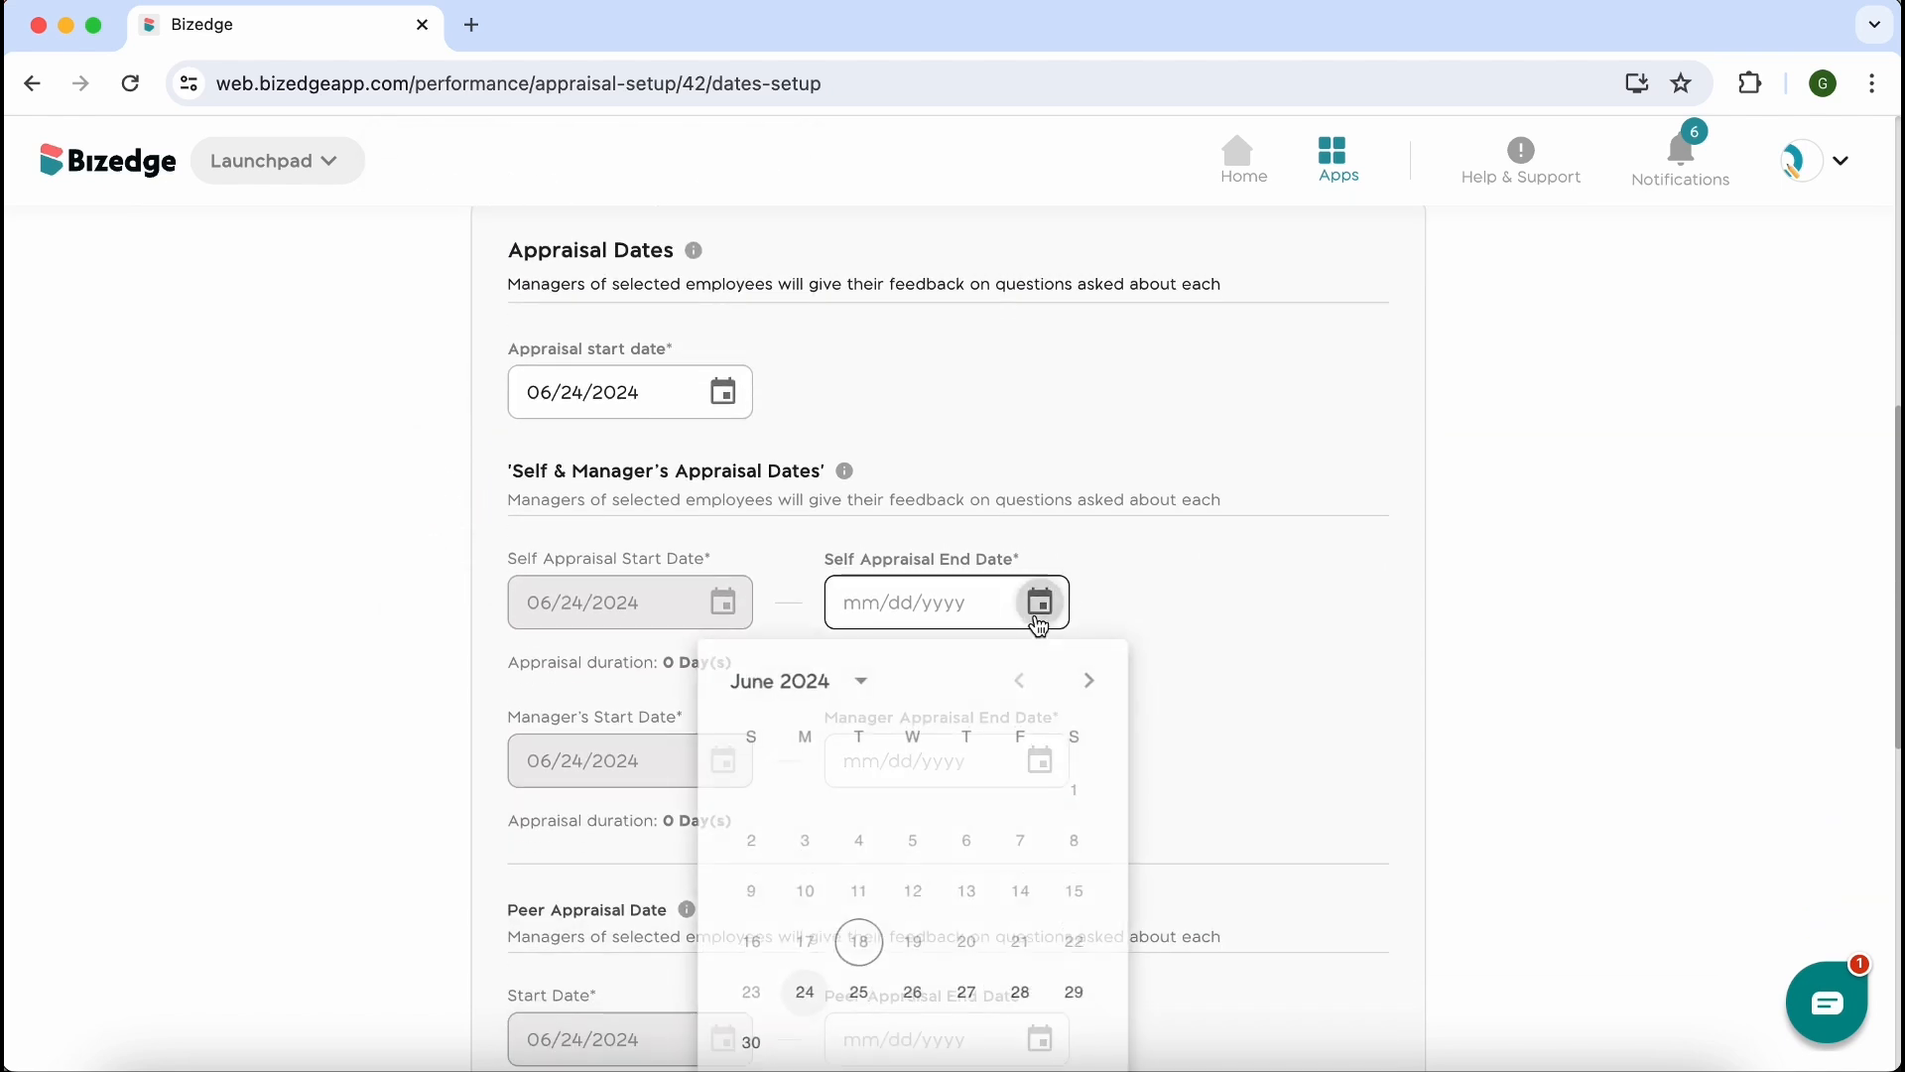
left_click(805, 1002)
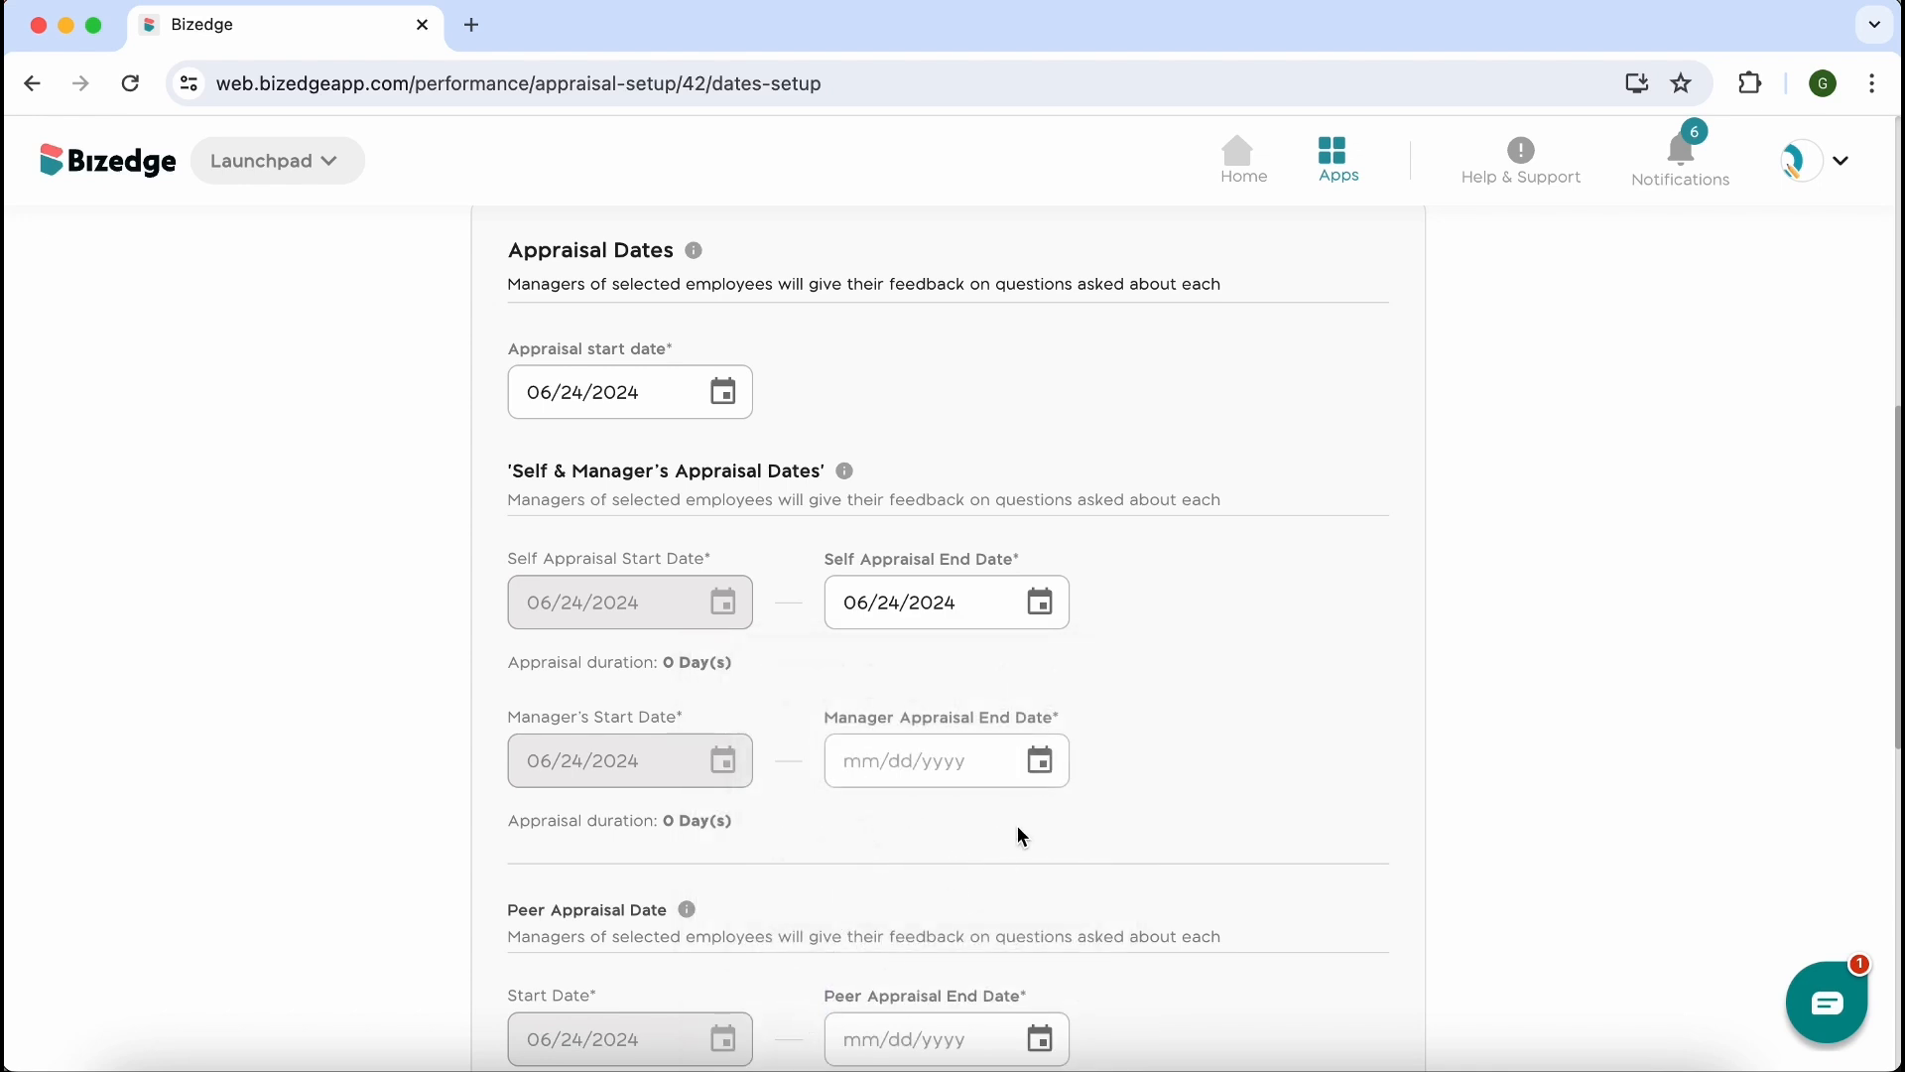
left_click(1043, 770)
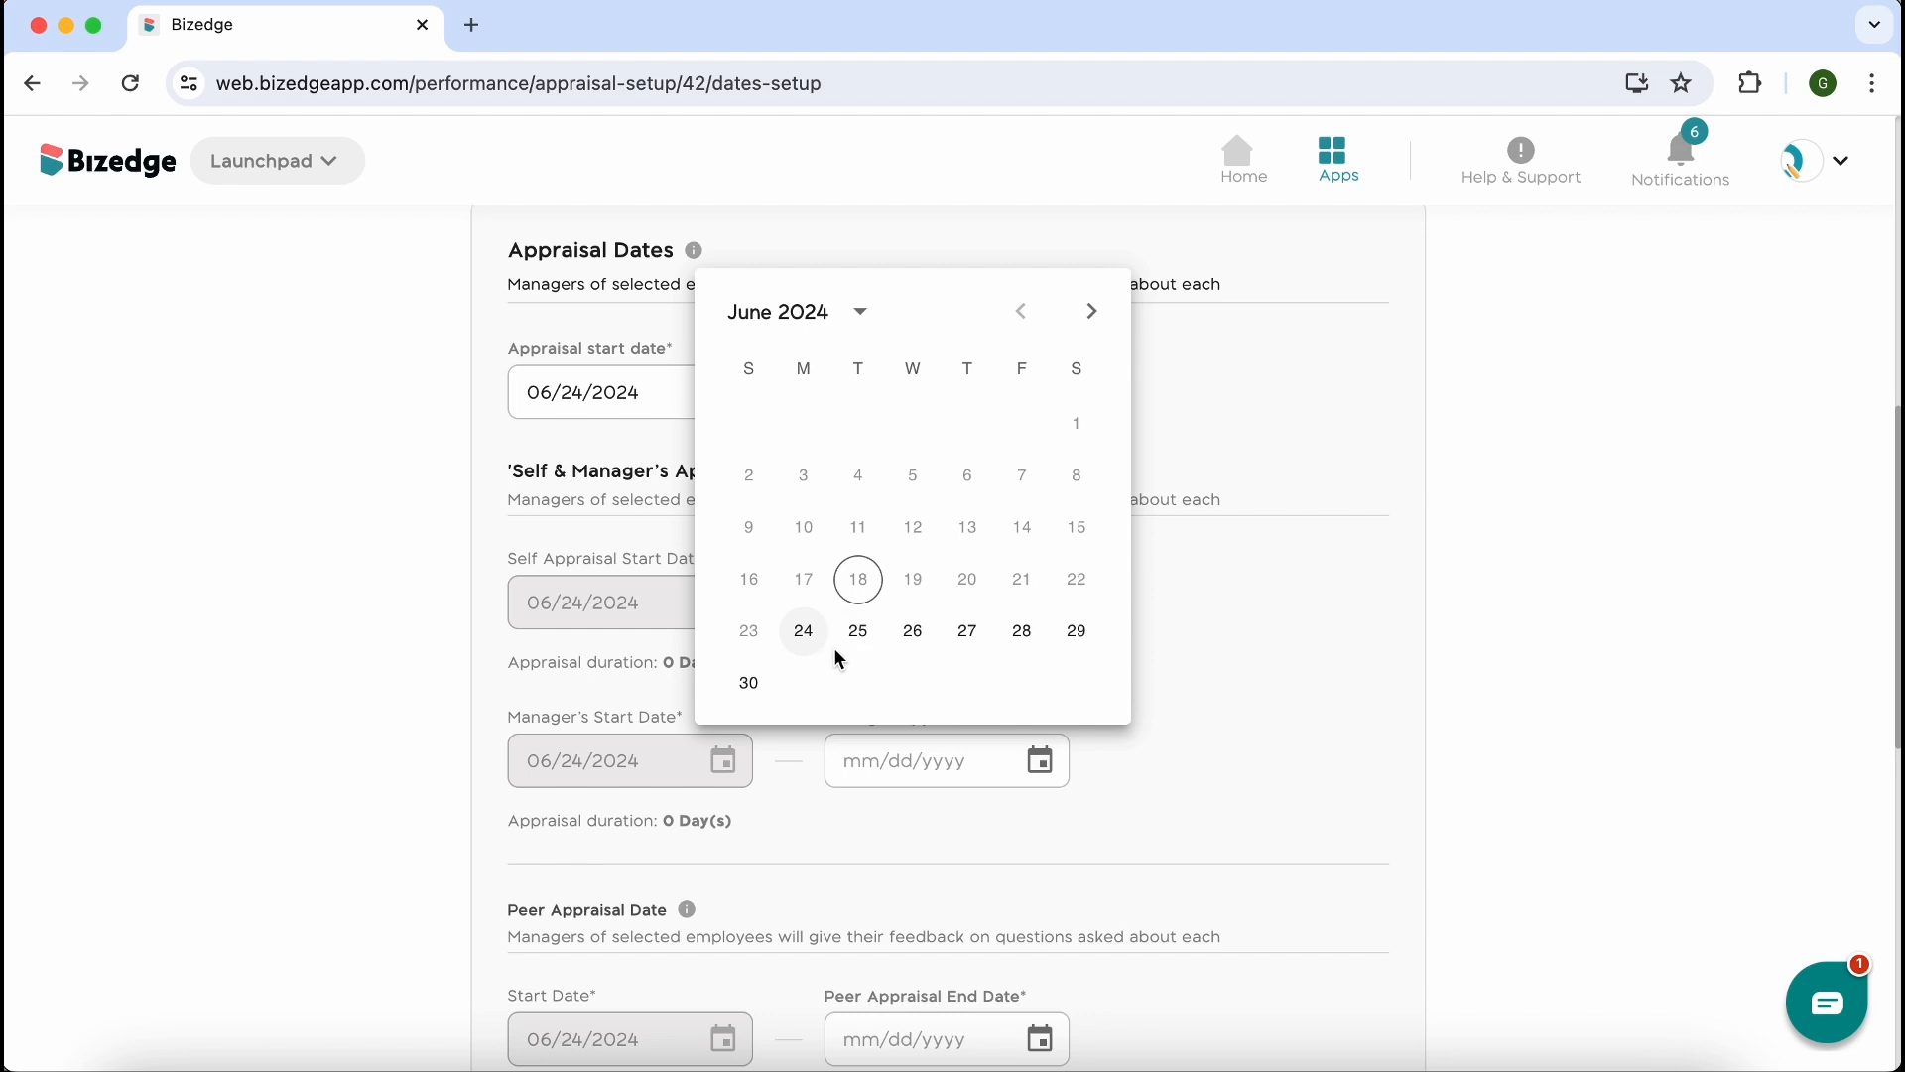
left_click(856, 643)
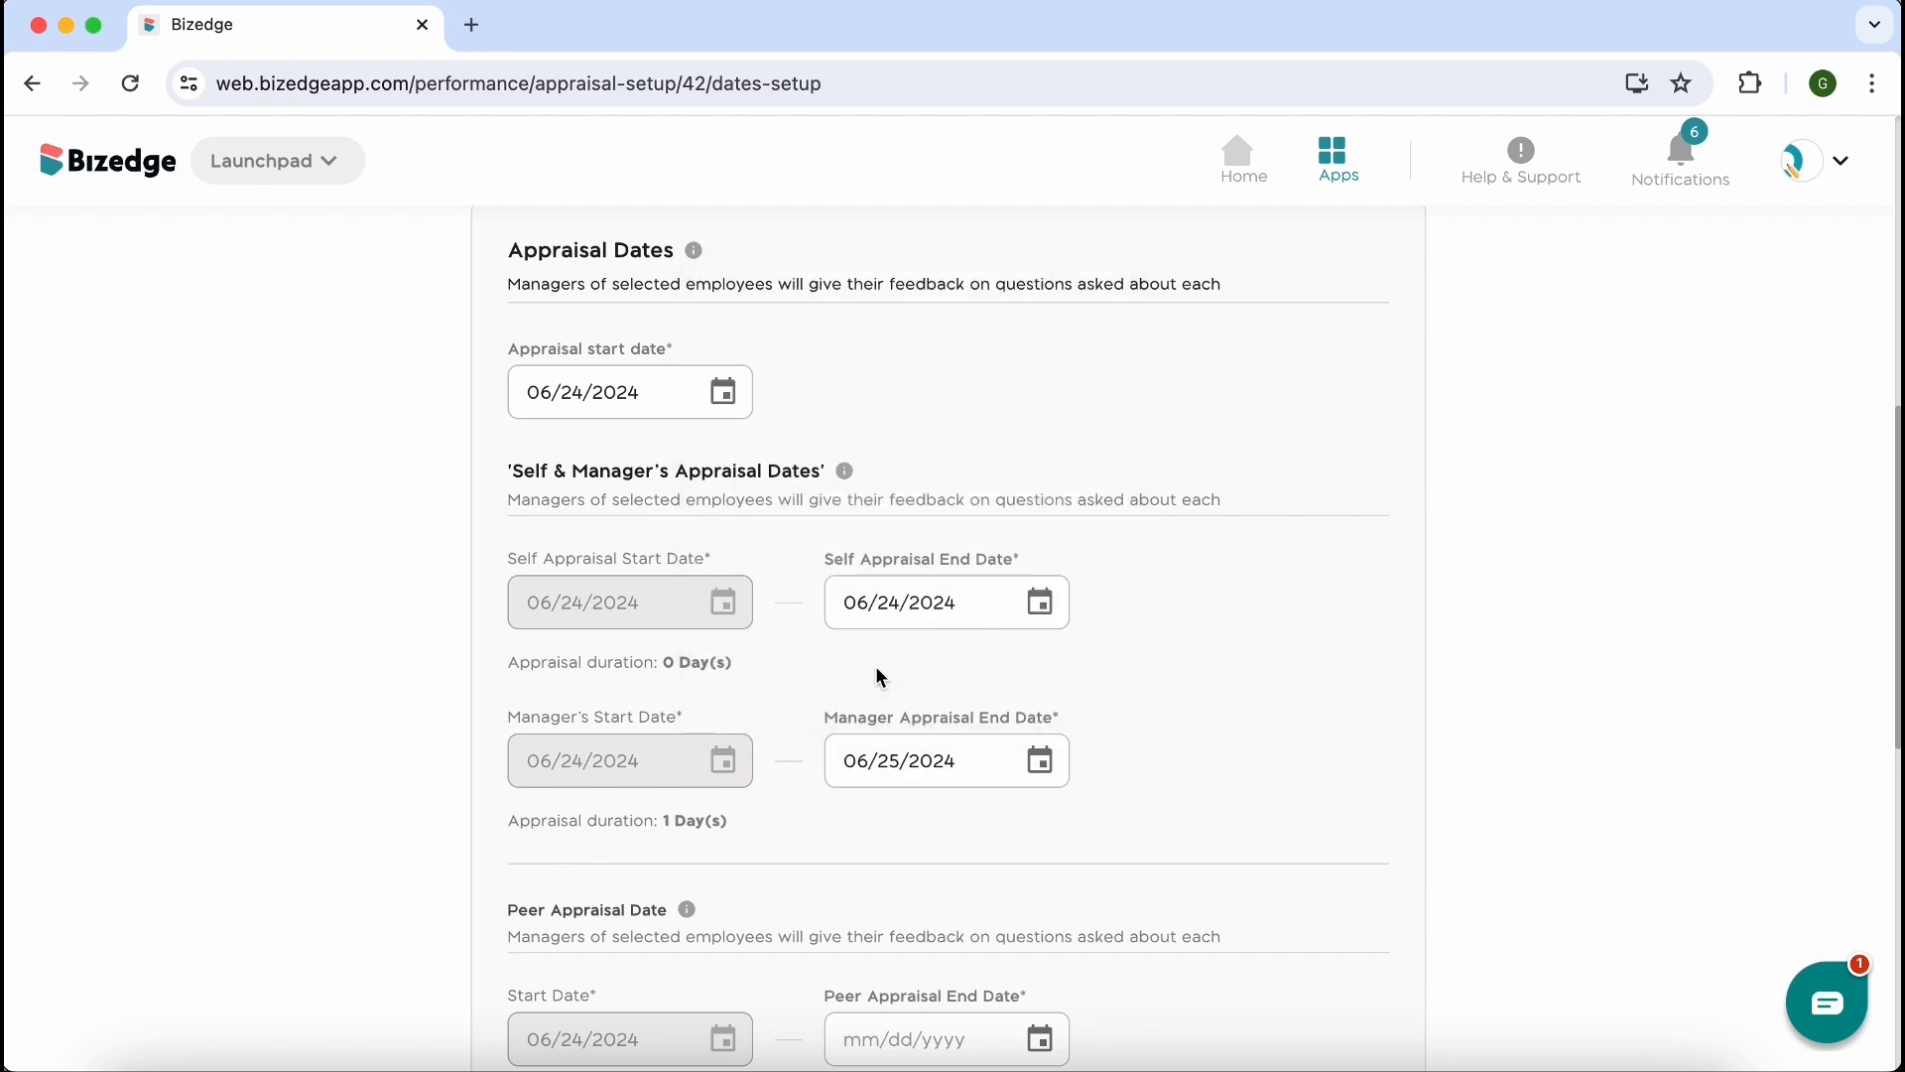
Set the peer appraisal end date to 06/26/2024
scroll(1012, 806, "down", 5)
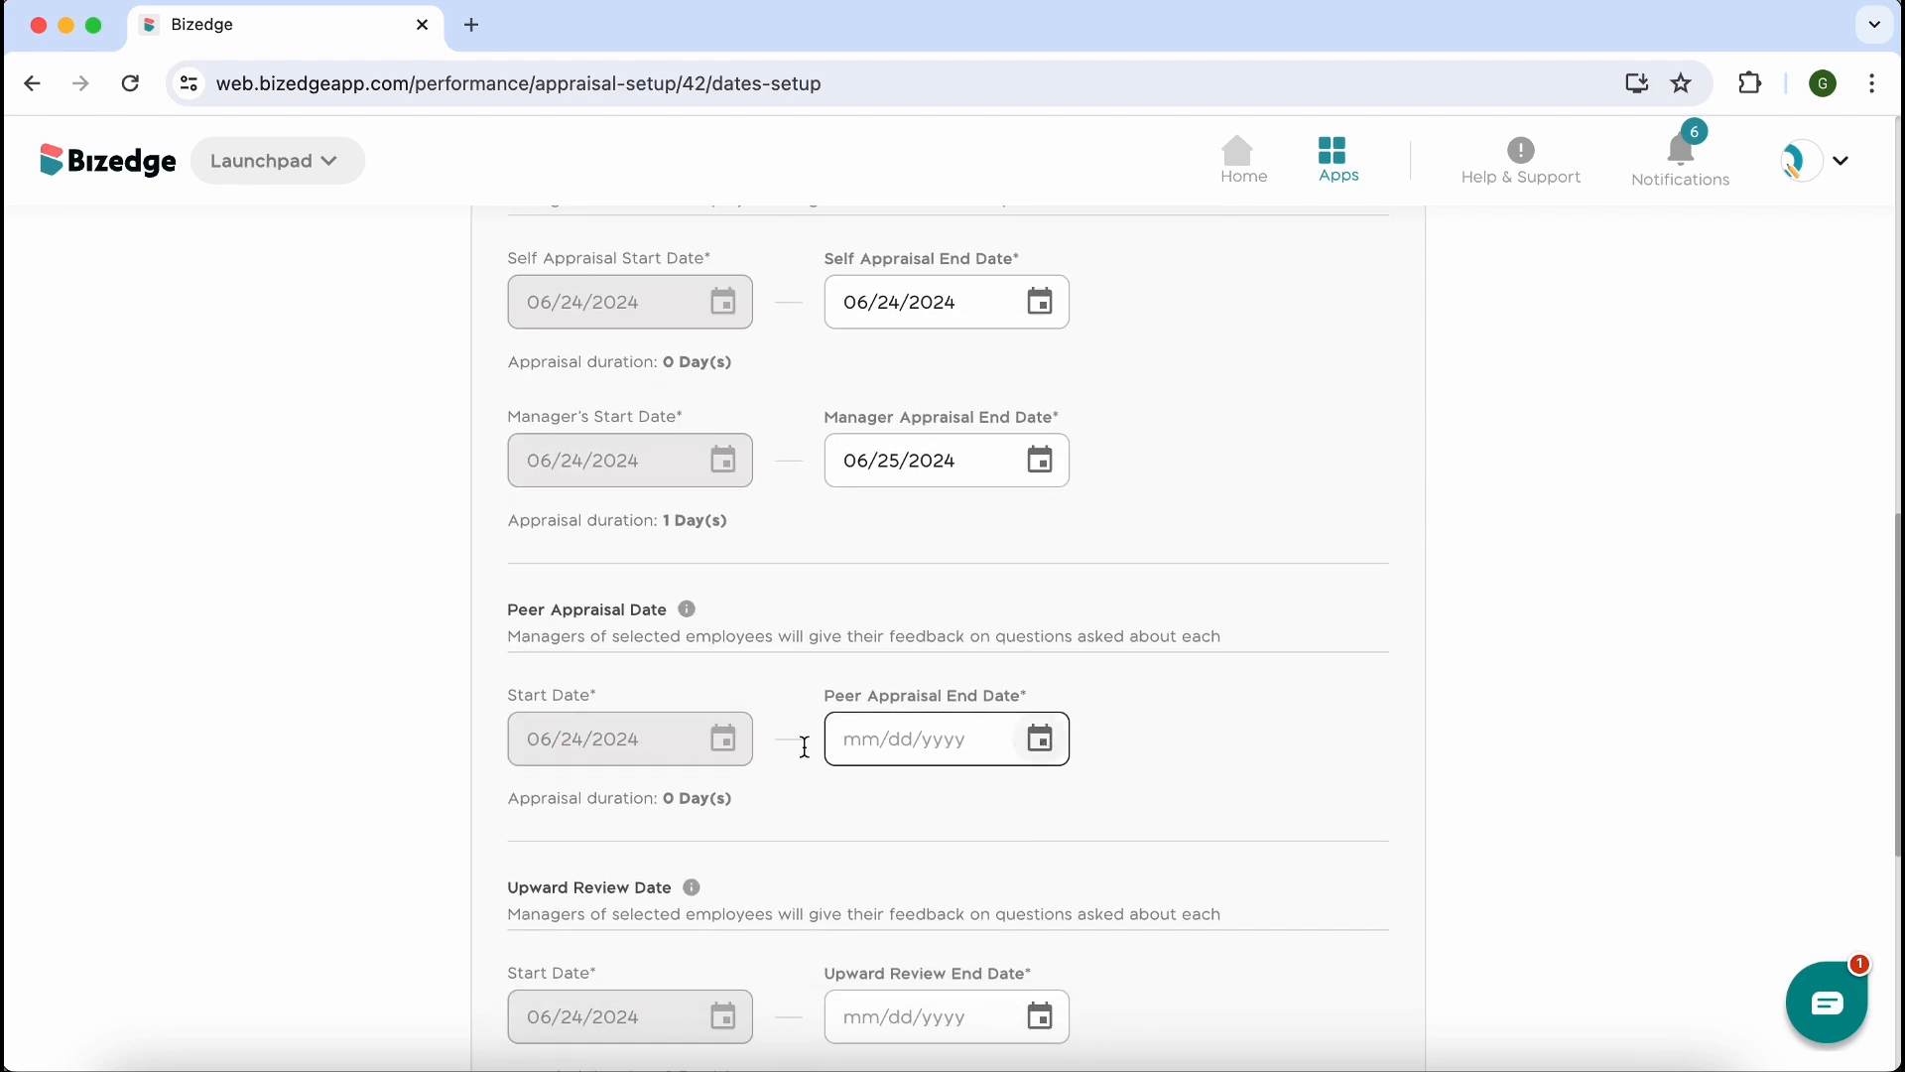
left_click(1051, 759)
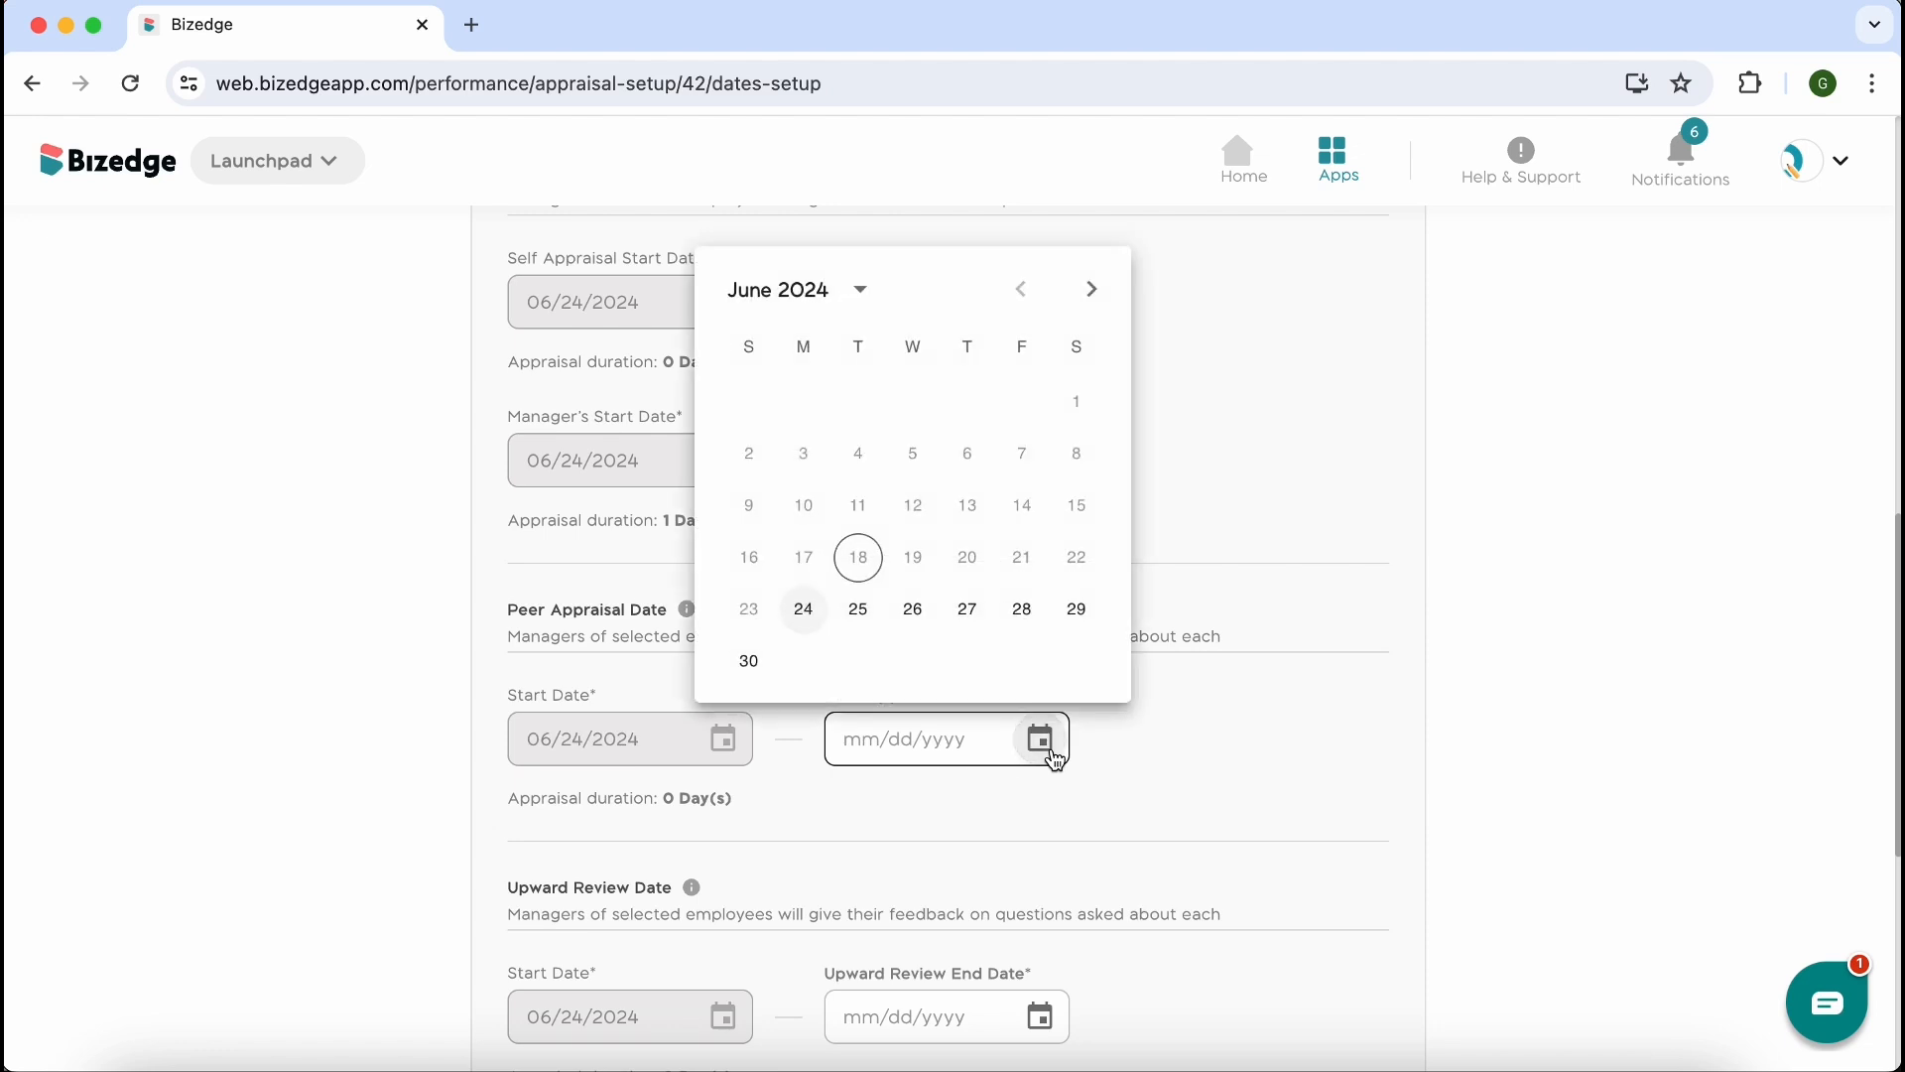
left_click(928, 625)
scroll(1054, 940, "down", 5)
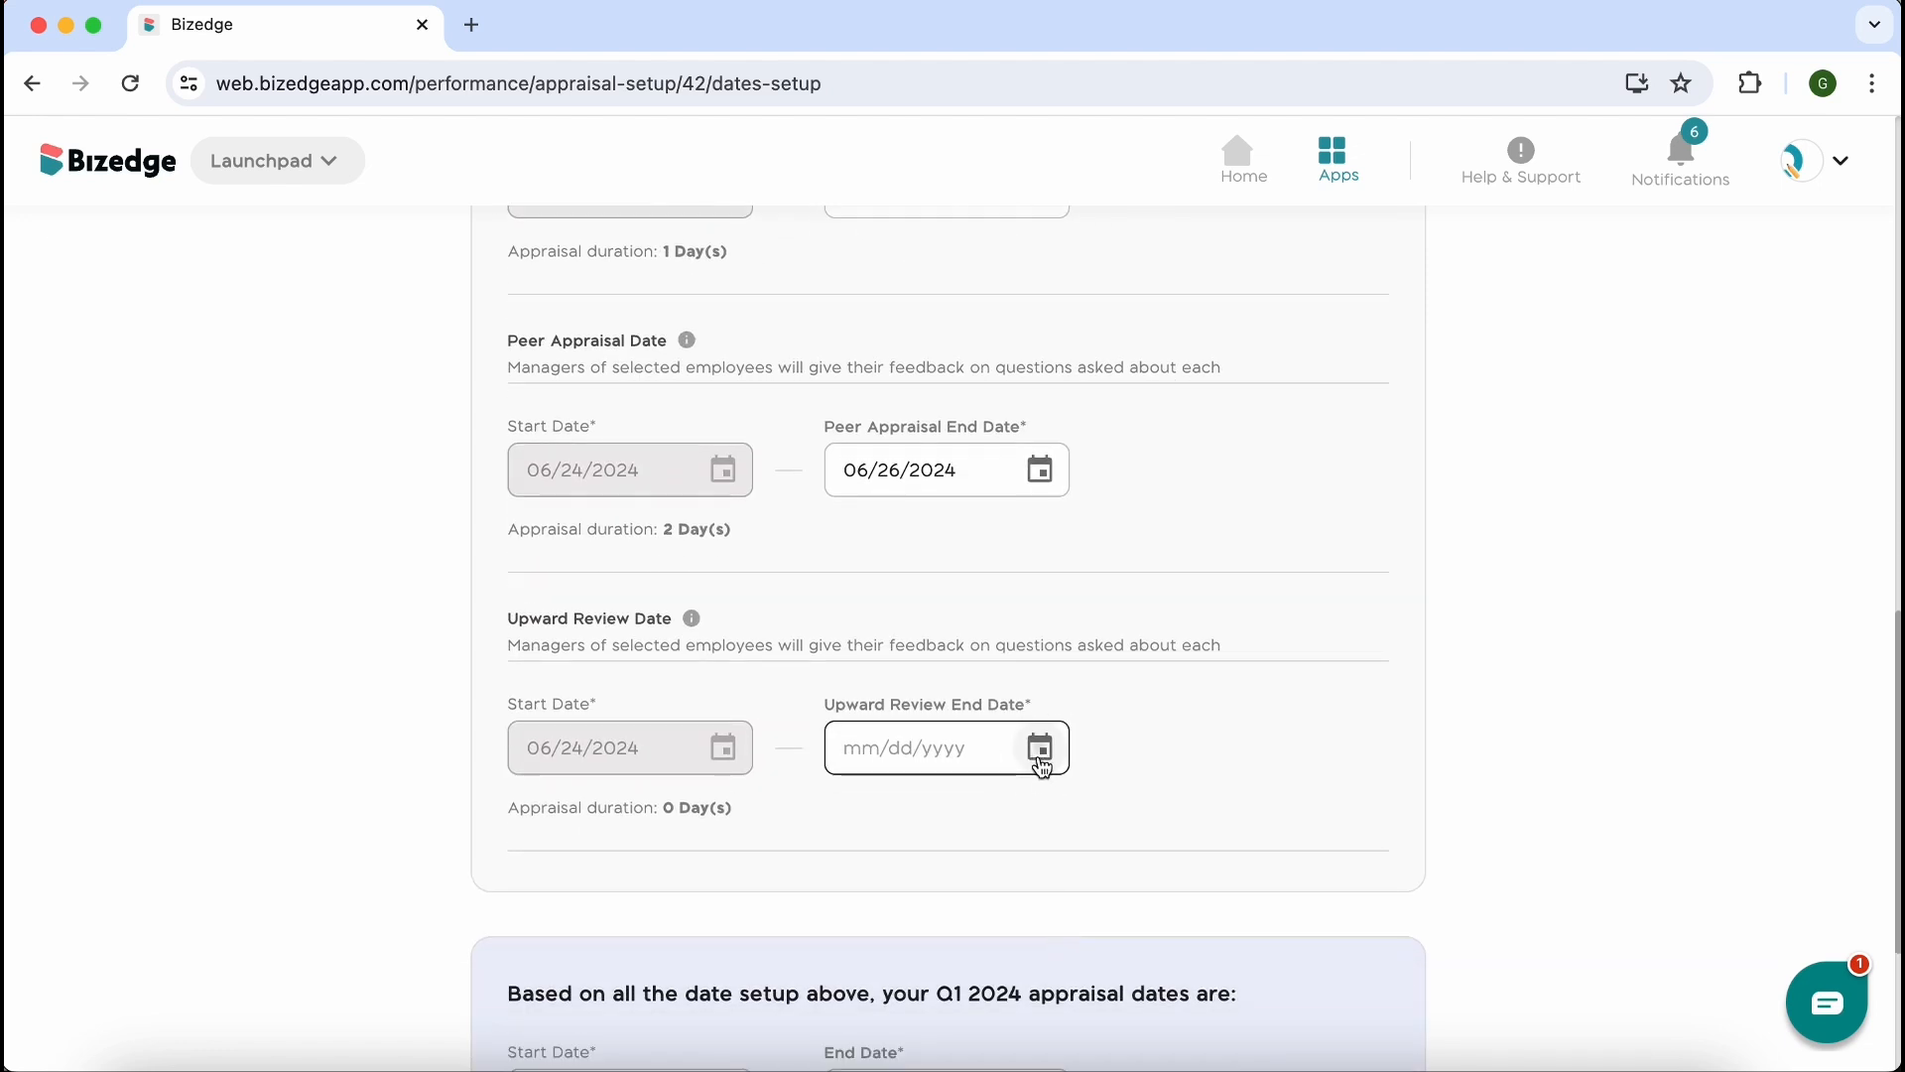
Set the upward review end date to 06/28/2024, and complete the dates setup of the Q1 appraisal cycle
left_click(1039, 759)
left_click(1011, 631)
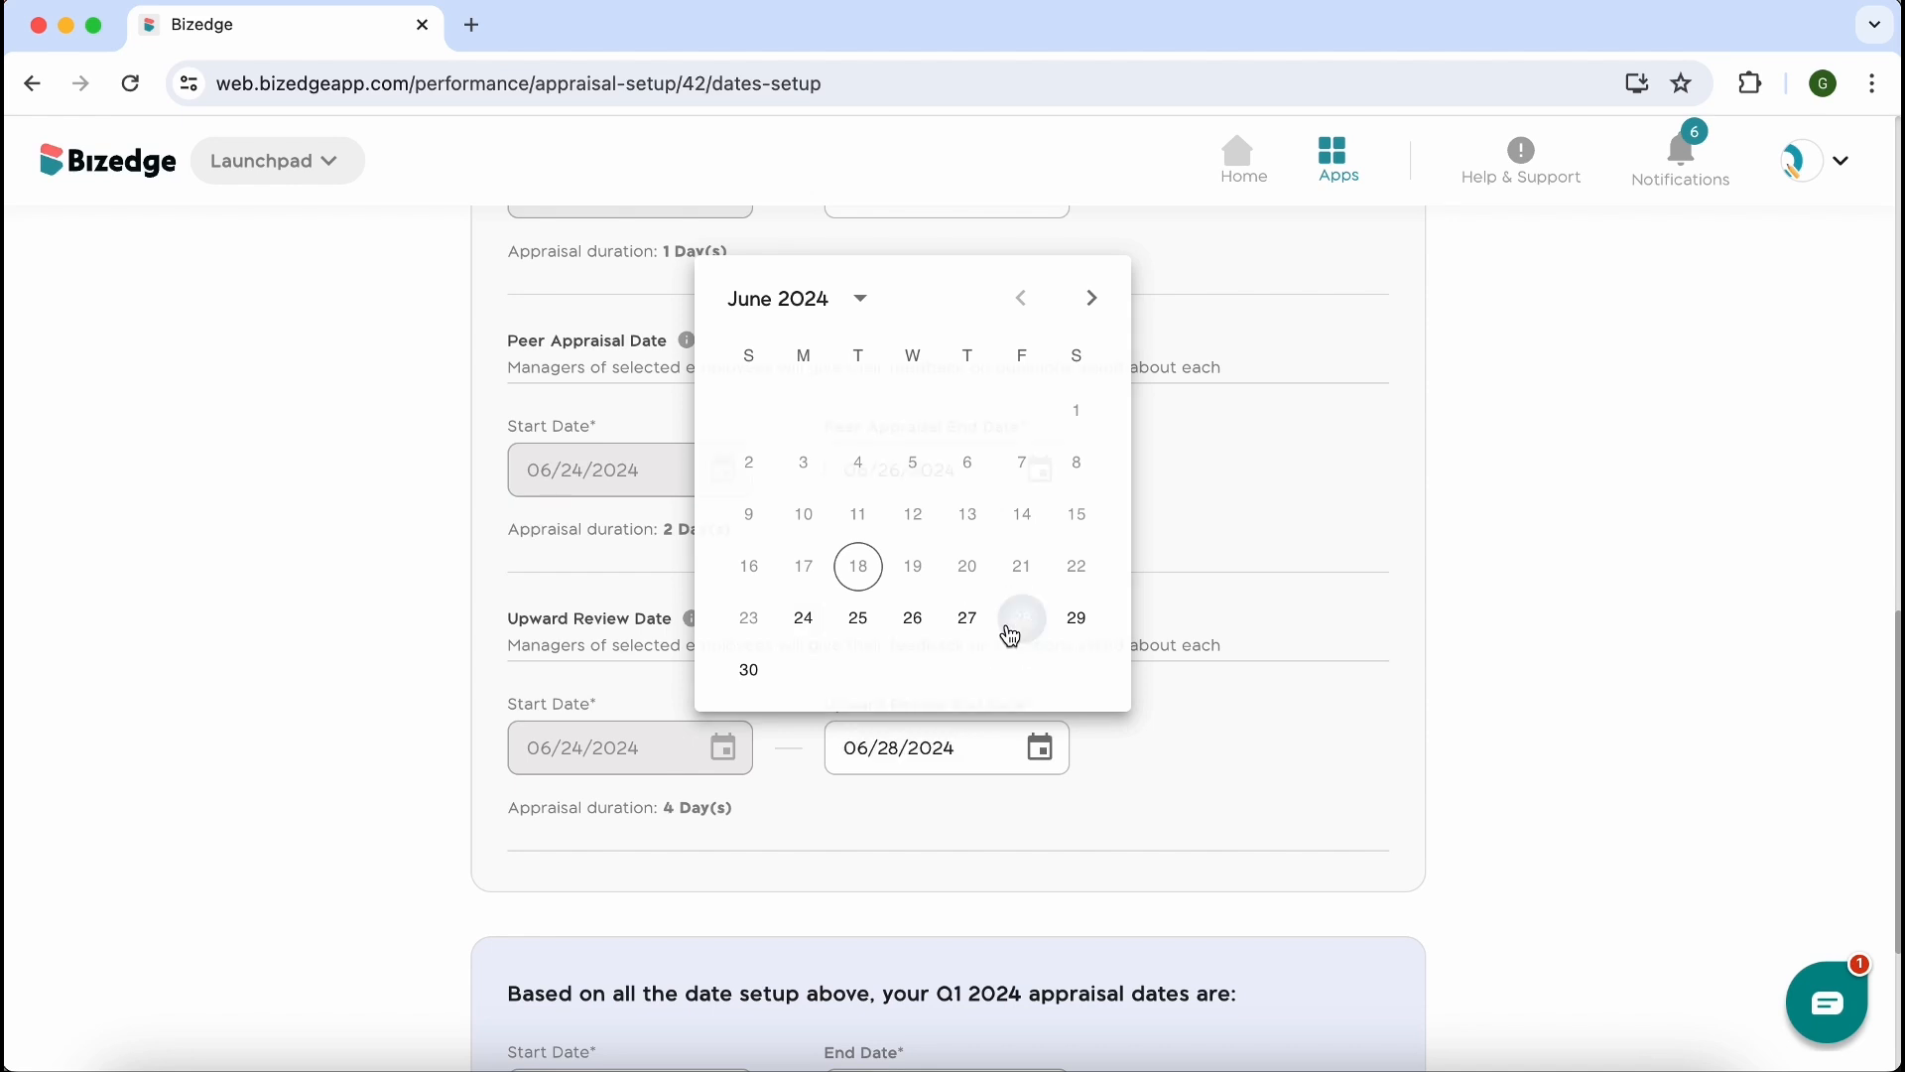
scroll(1088, 871, "down", 5)
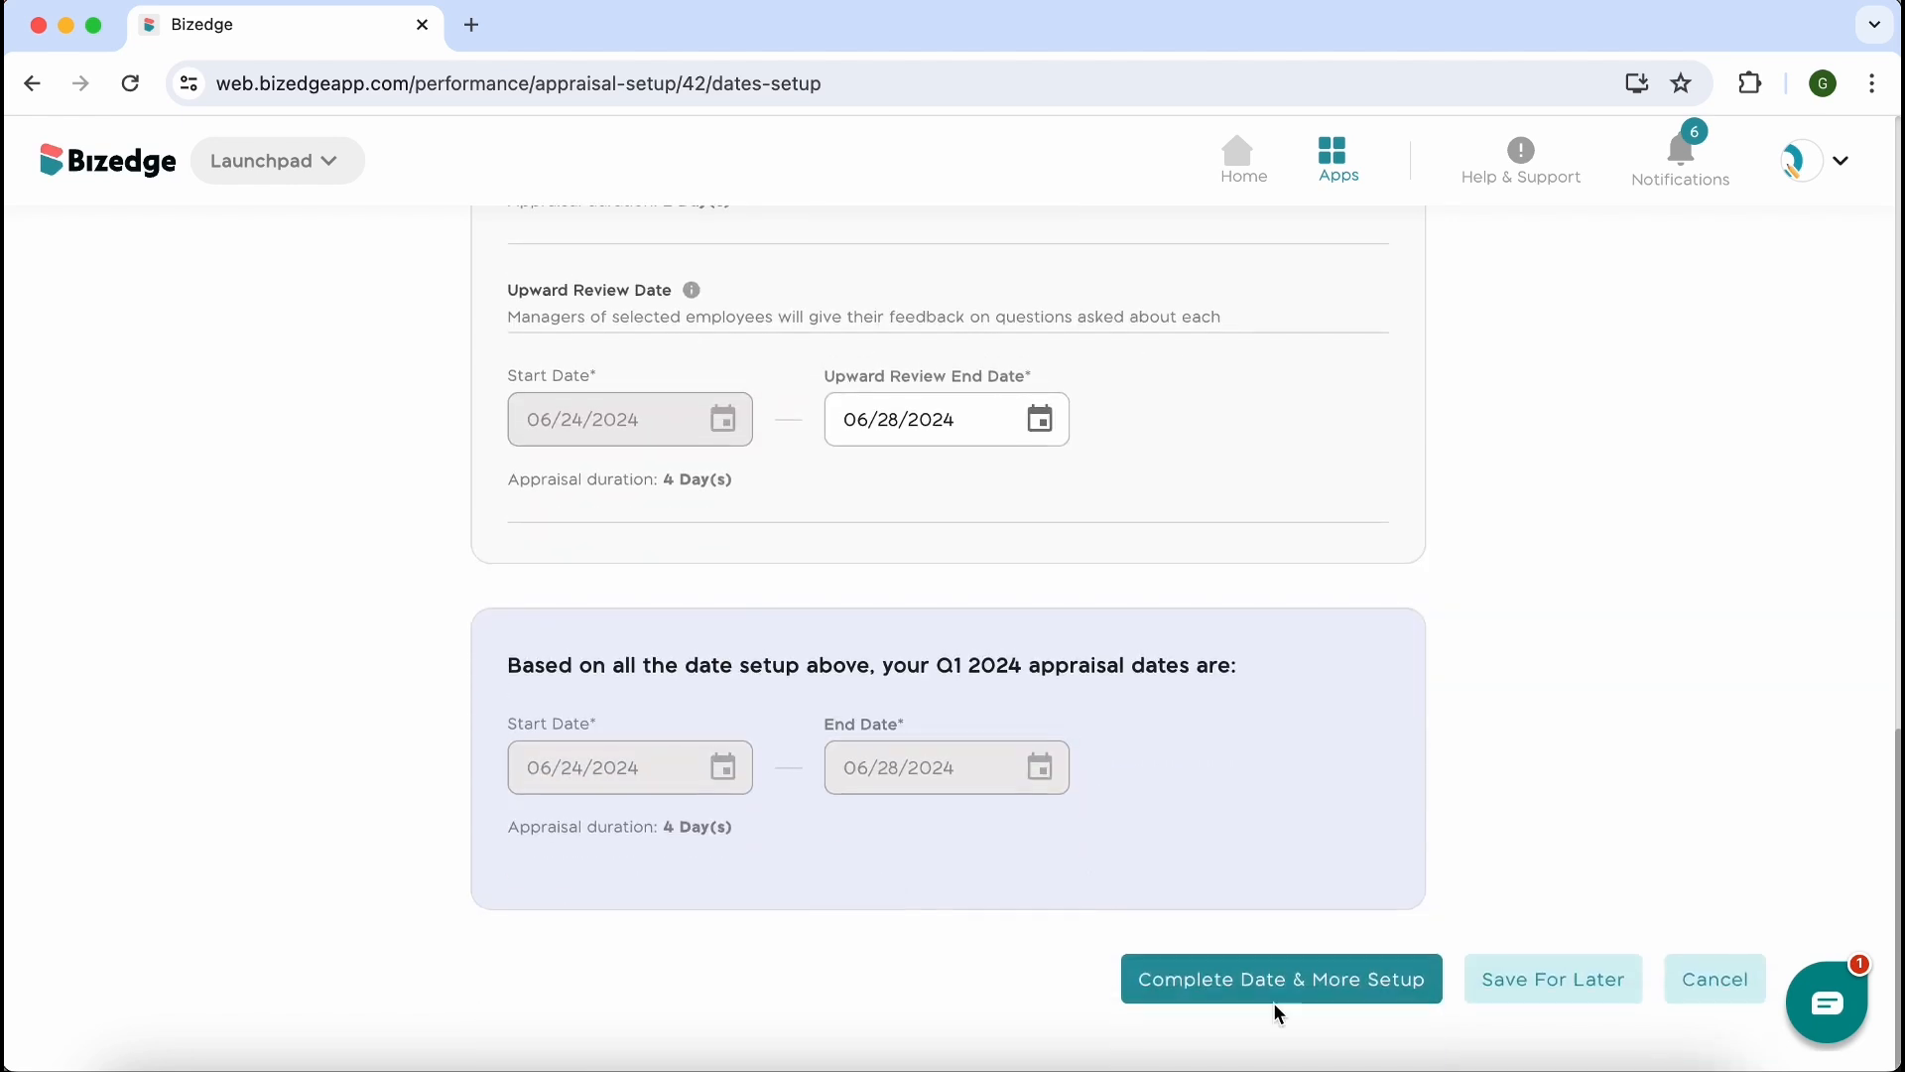
left_click(1264, 992)
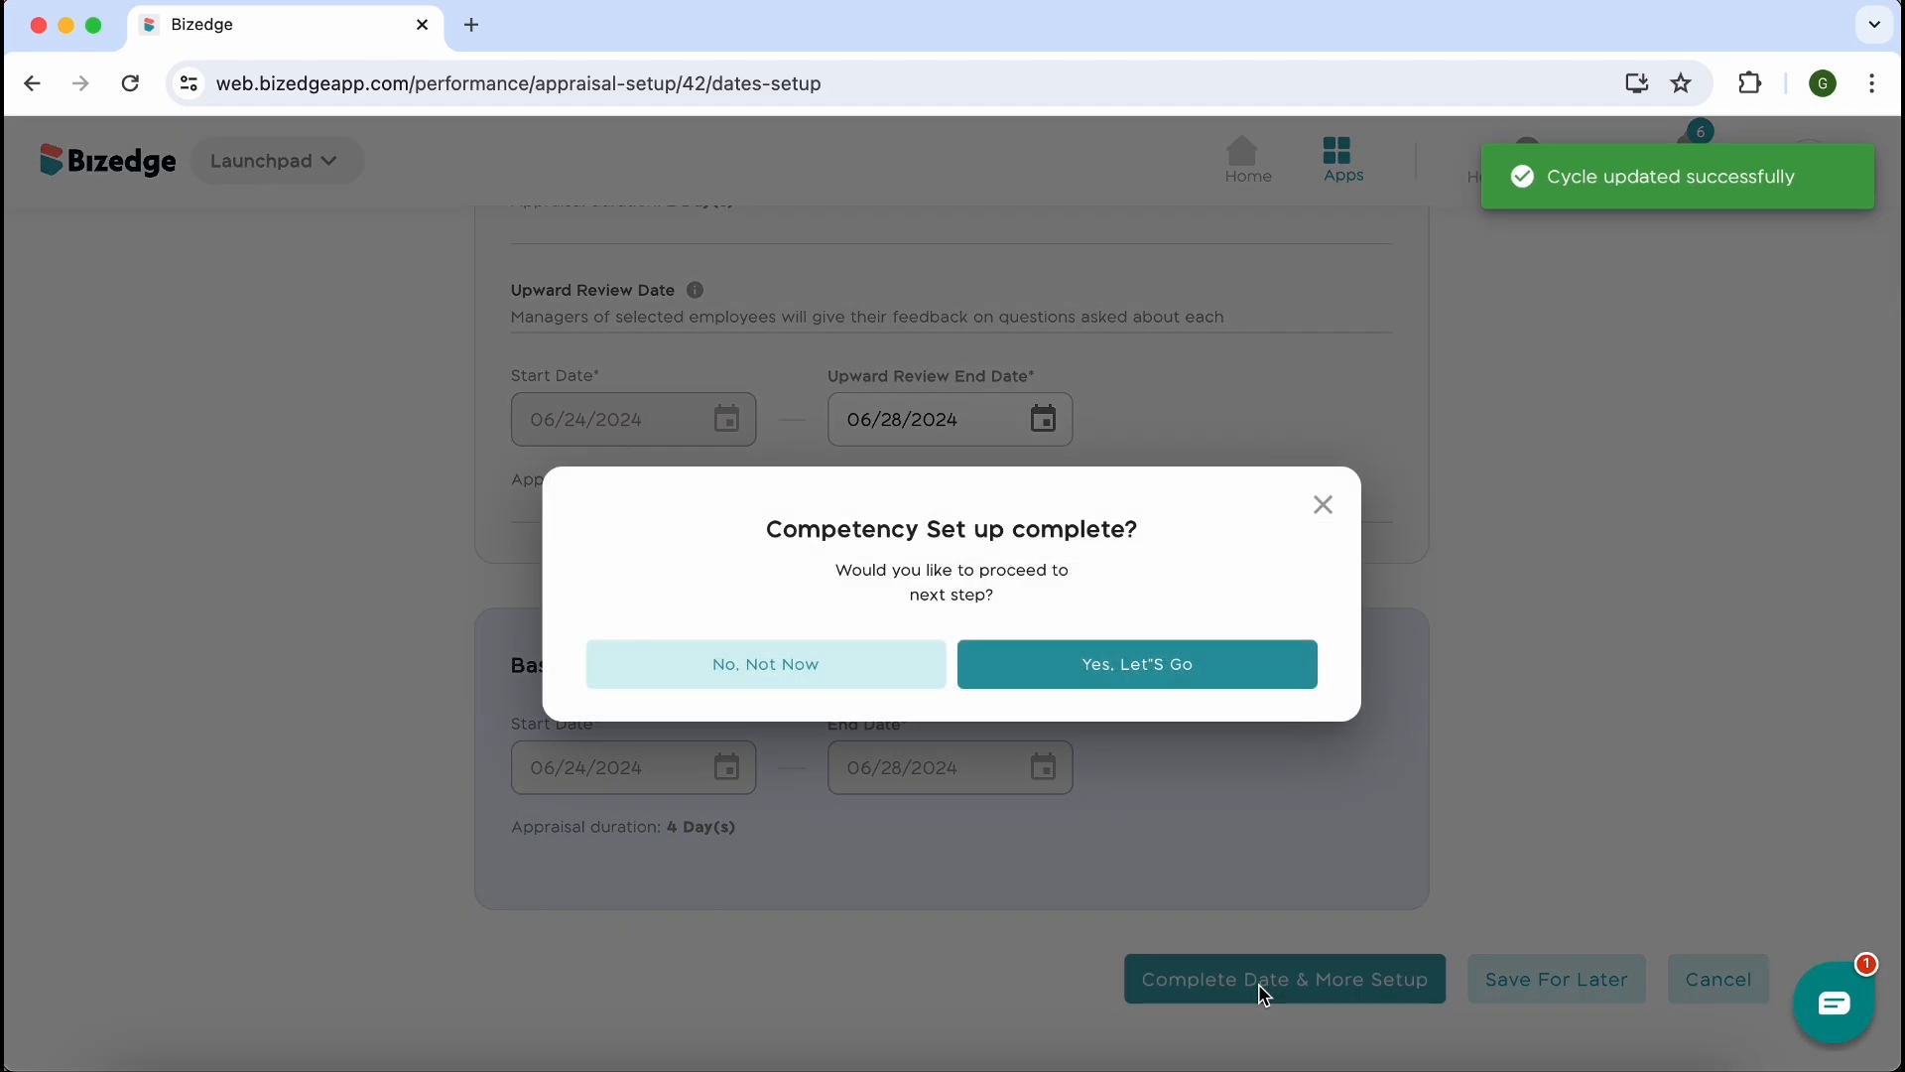
left_click(1161, 679)
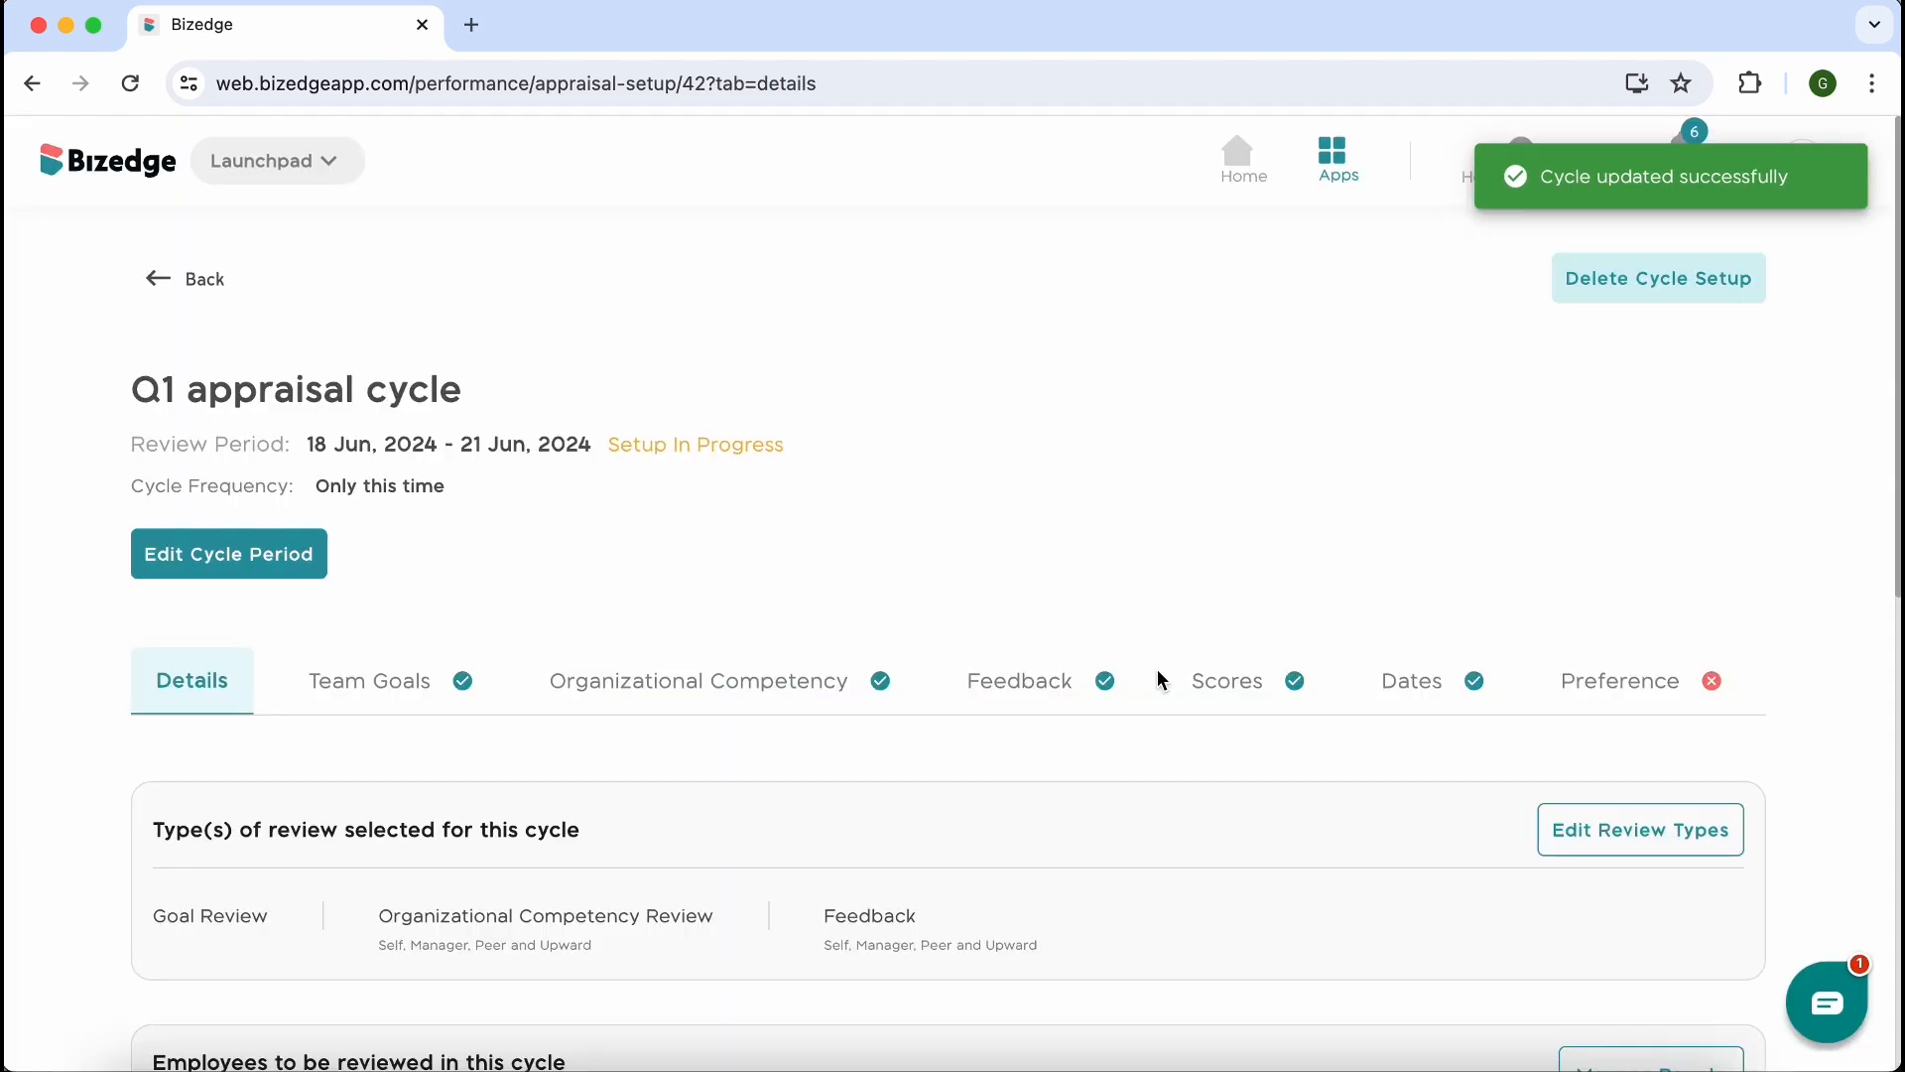
Start the preference setup of the Q1 appraisal cycle
scroll(1355, 819, "down", 3)
scroll(1355, 819, "down", 7)
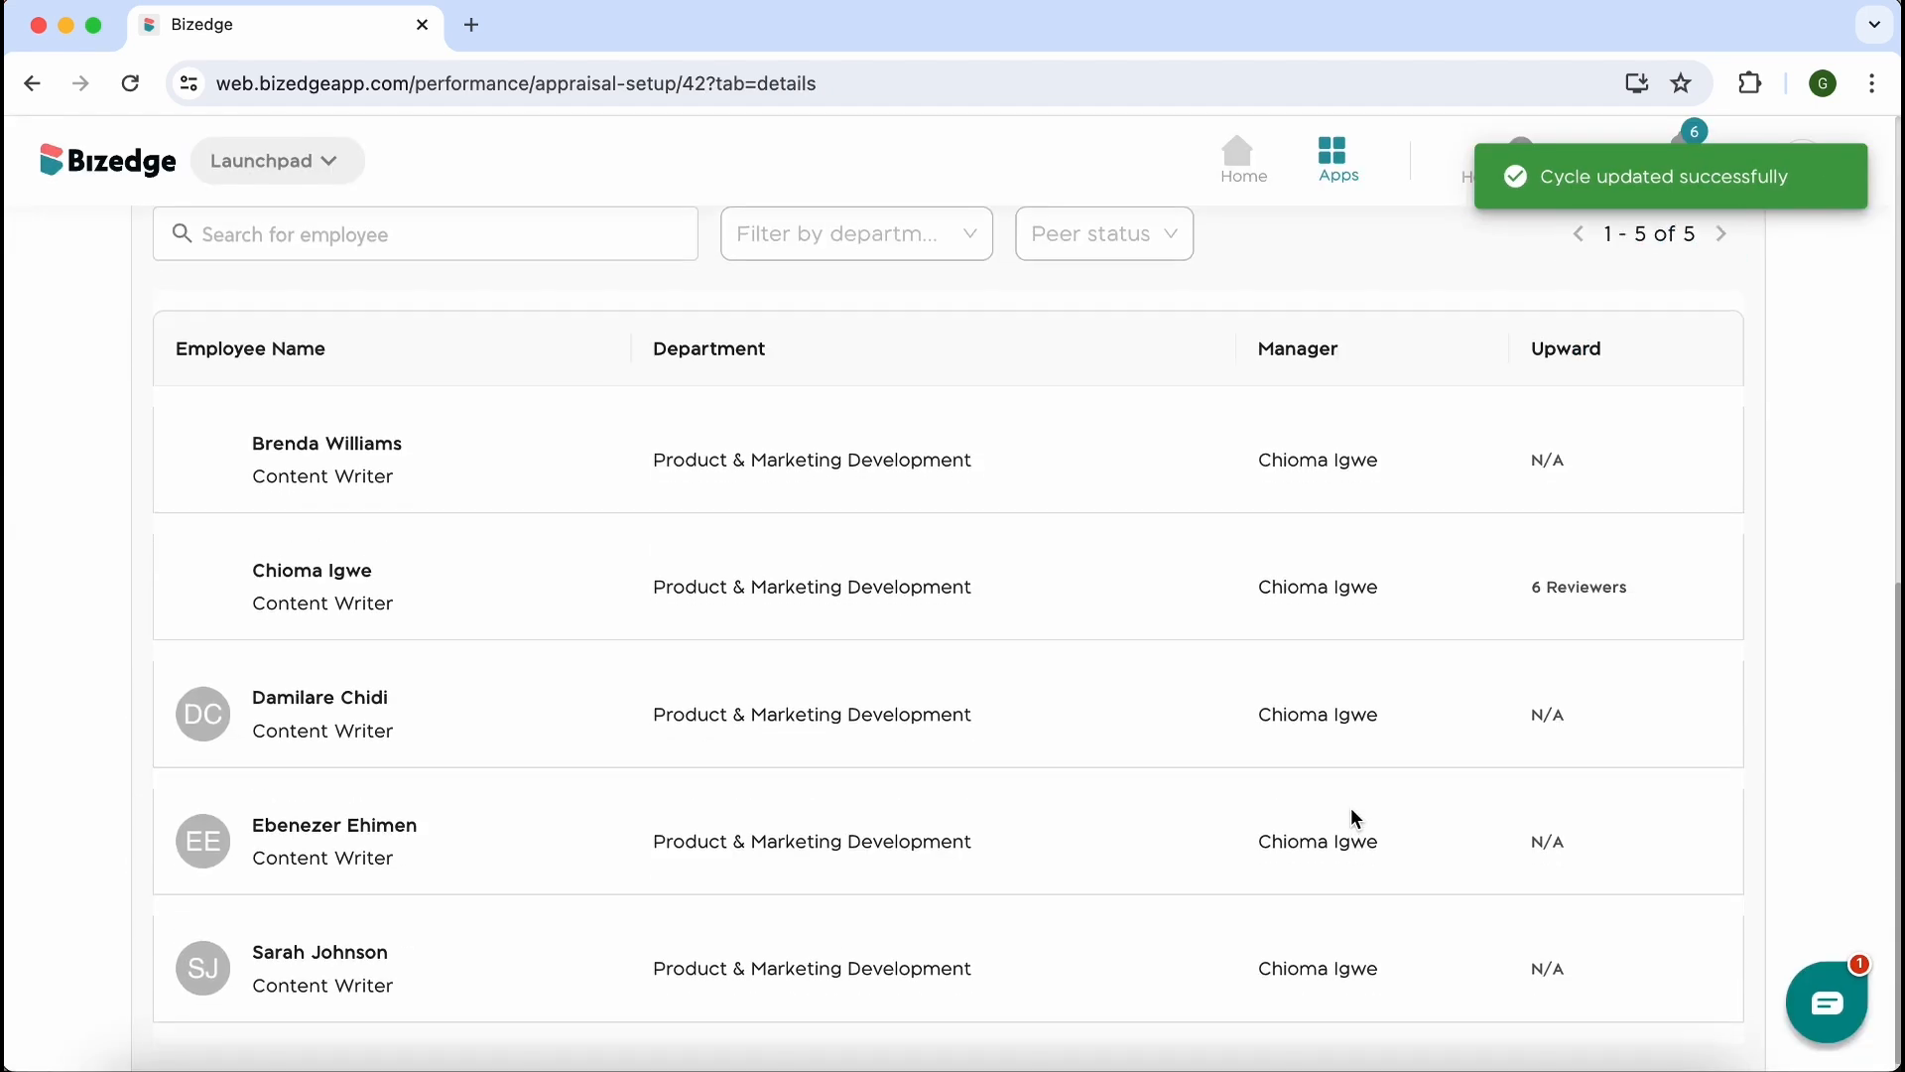
scroll(1355, 819, "up", 7)
scroll(1355, 819, "down", 1)
scroll(1356, 818, "down", 7)
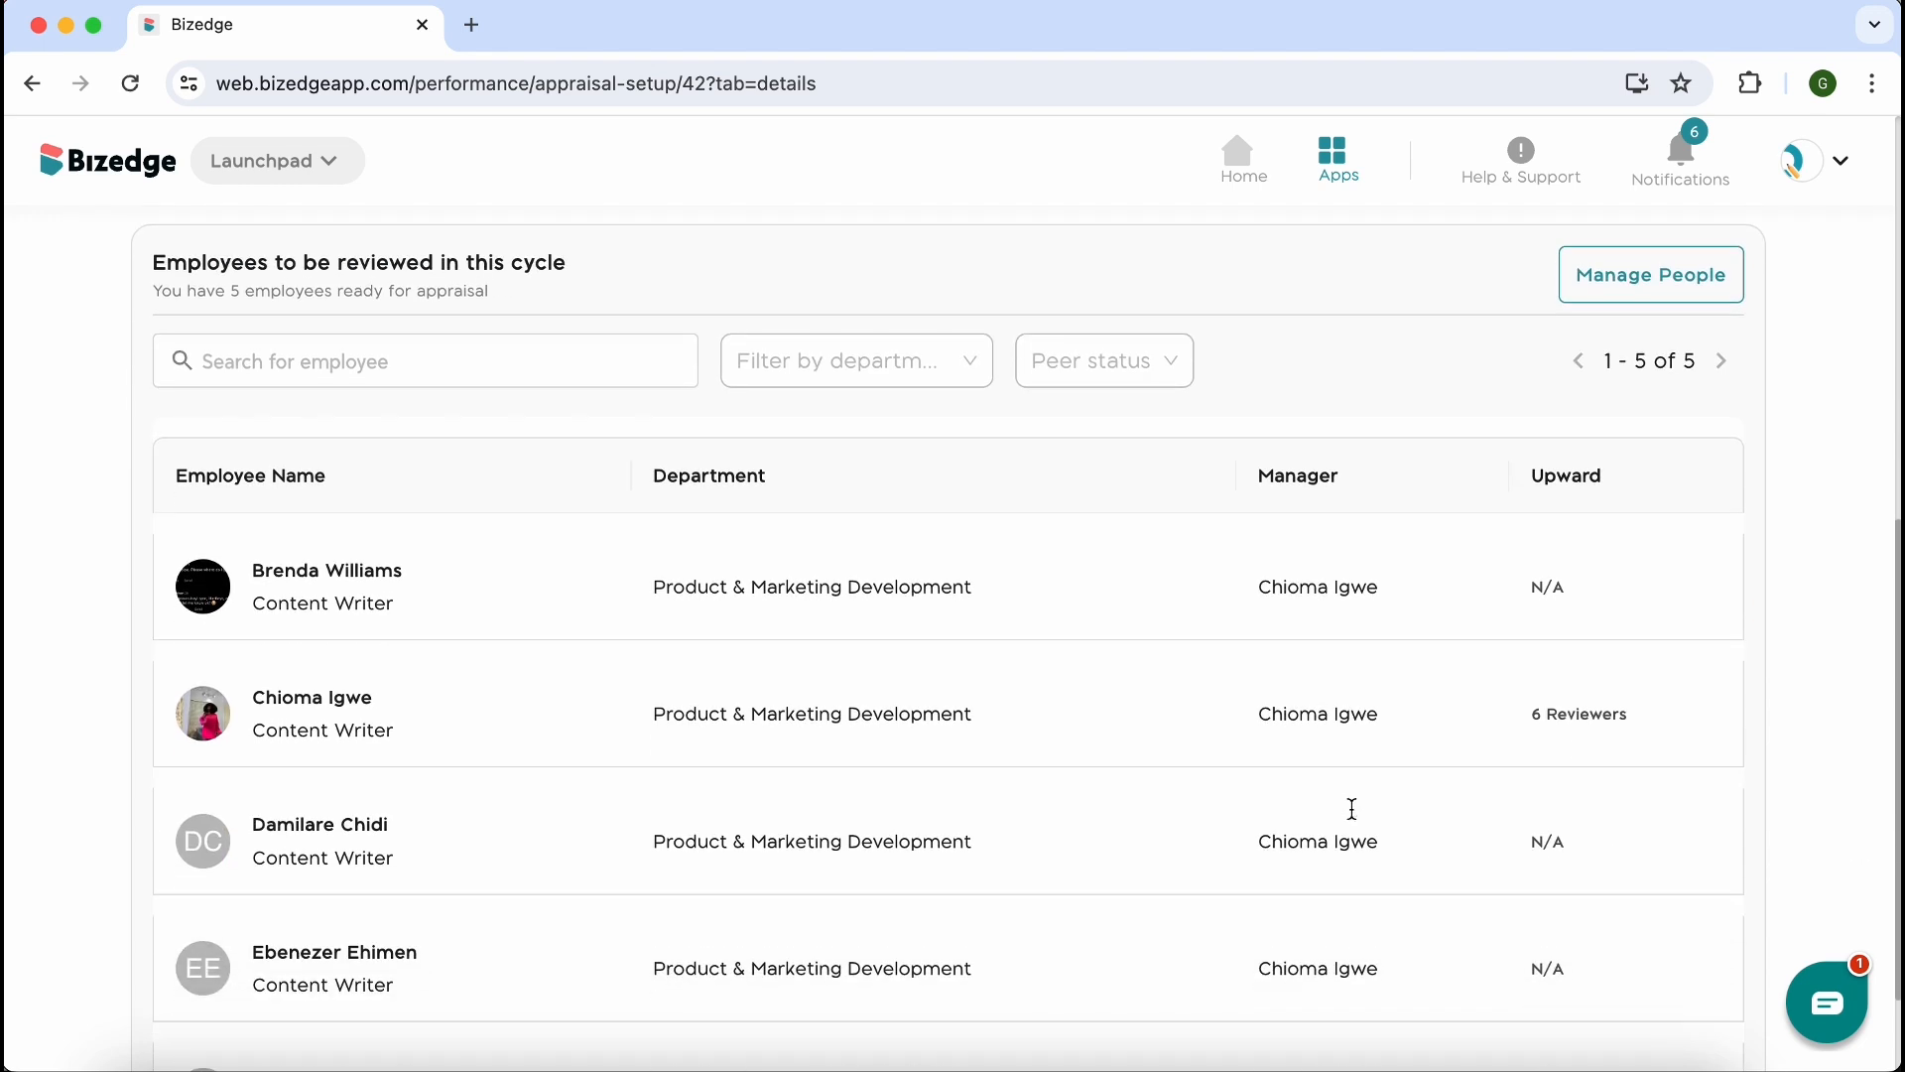
scroll(1355, 818, "up", 8)
scroll(1352, 811, "up", 3)
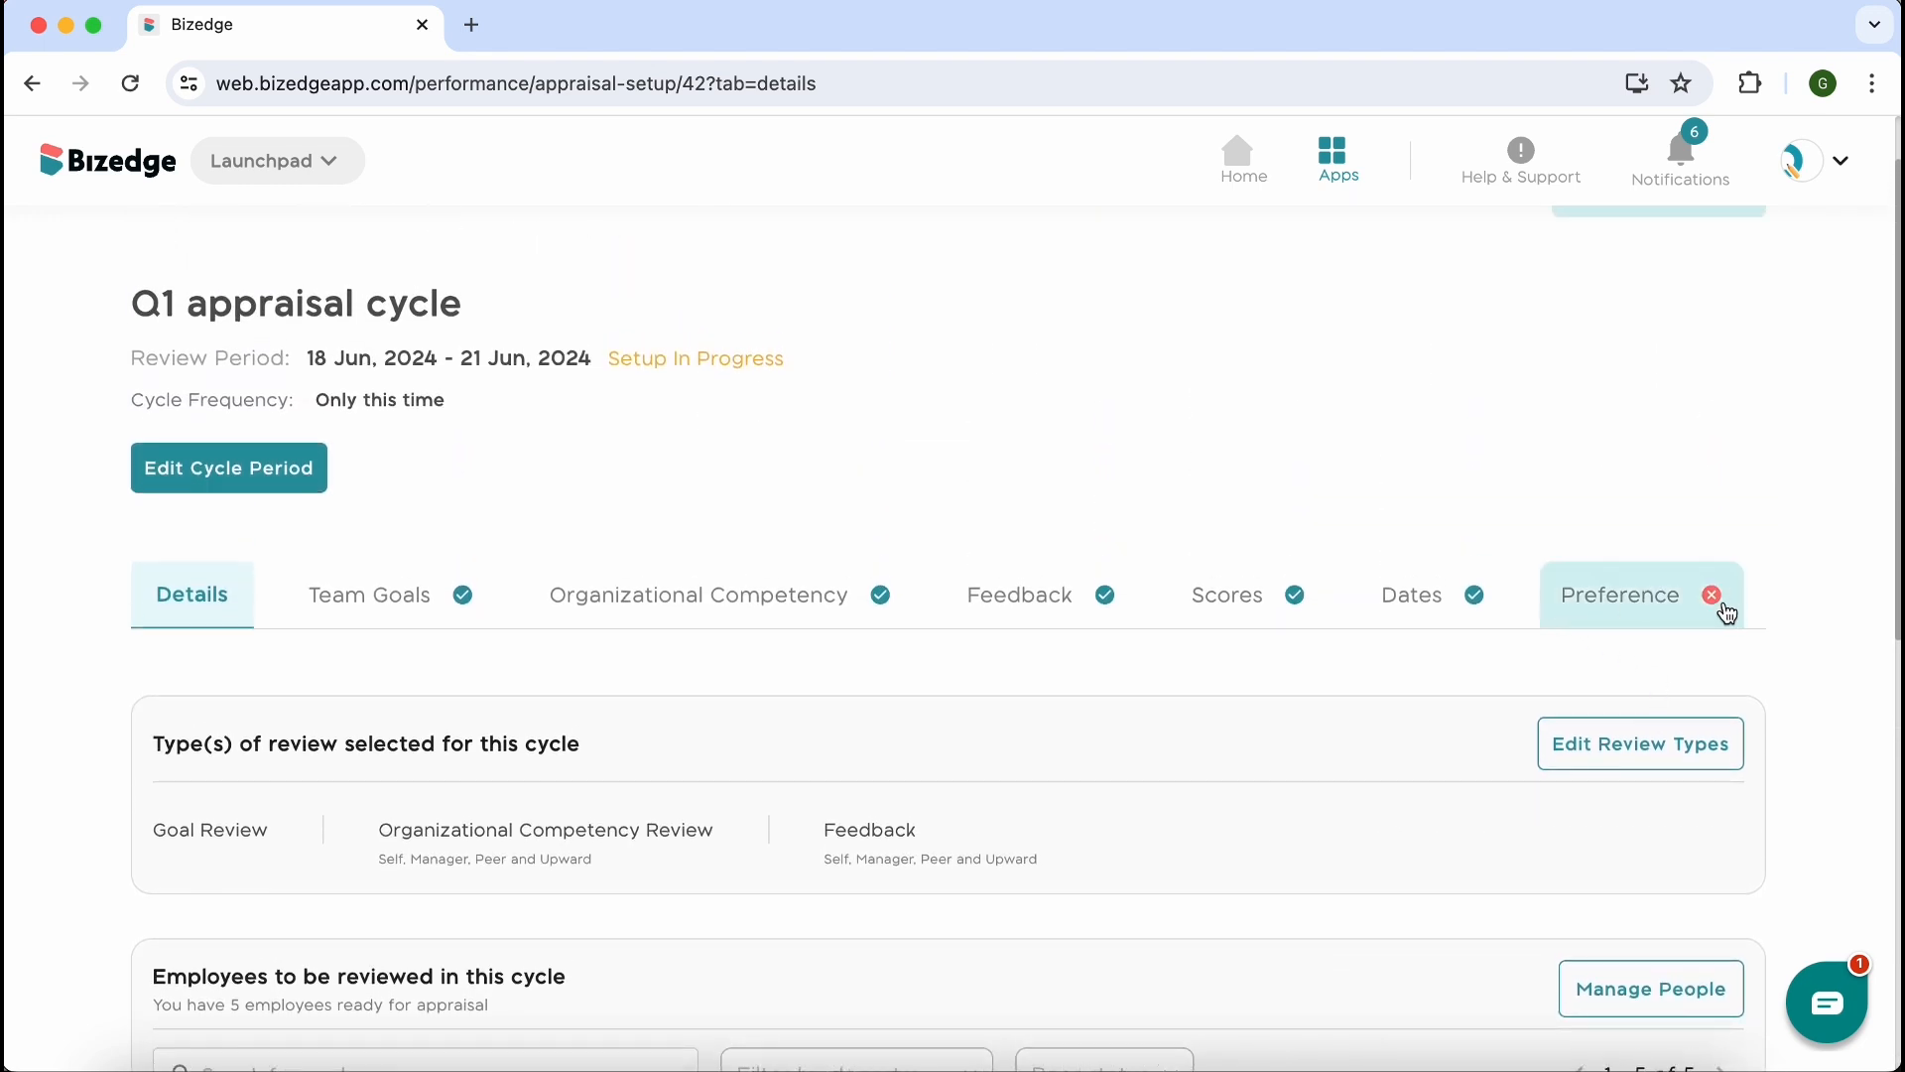
left_click(1652, 612)
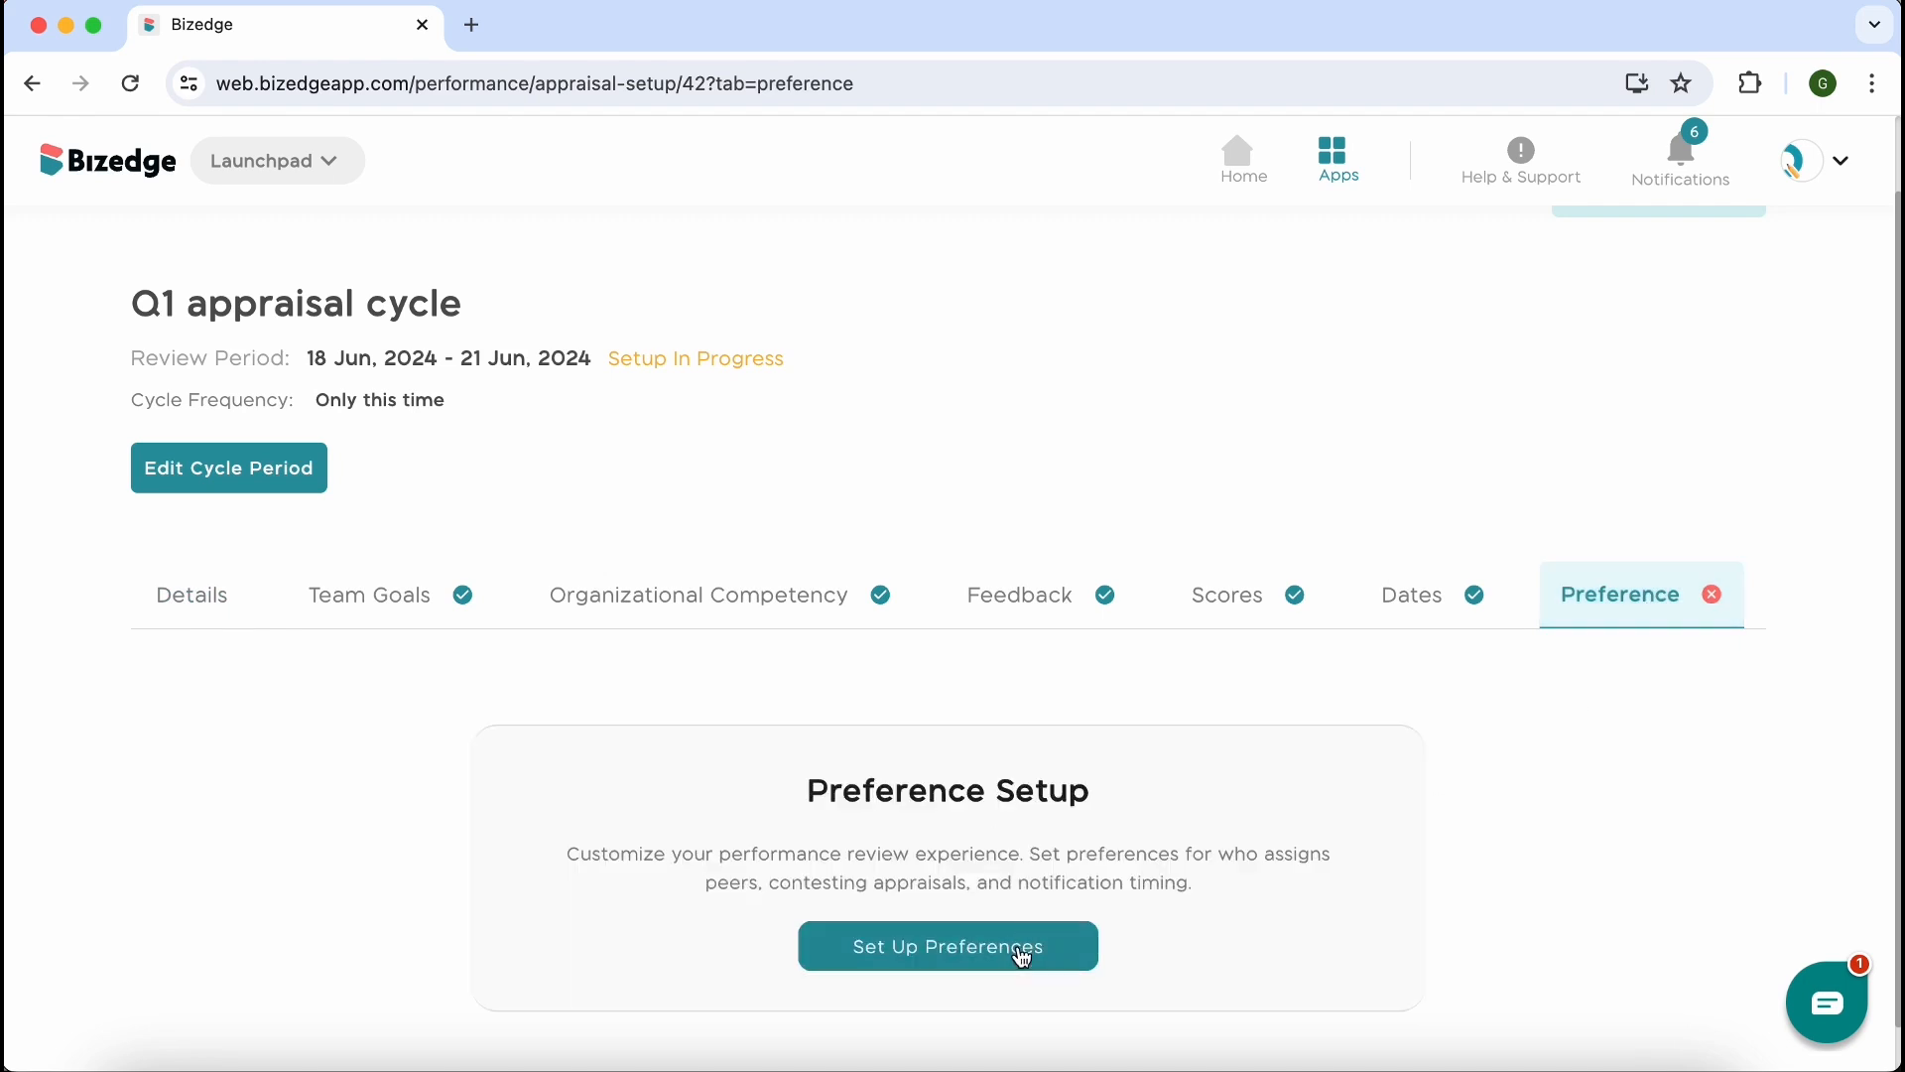
left_click(1023, 953)
Set the number of peers HR nominates manually to 2 and include peers' responses in the employee's appraisal report
scroll(1023, 955, "down", 10)
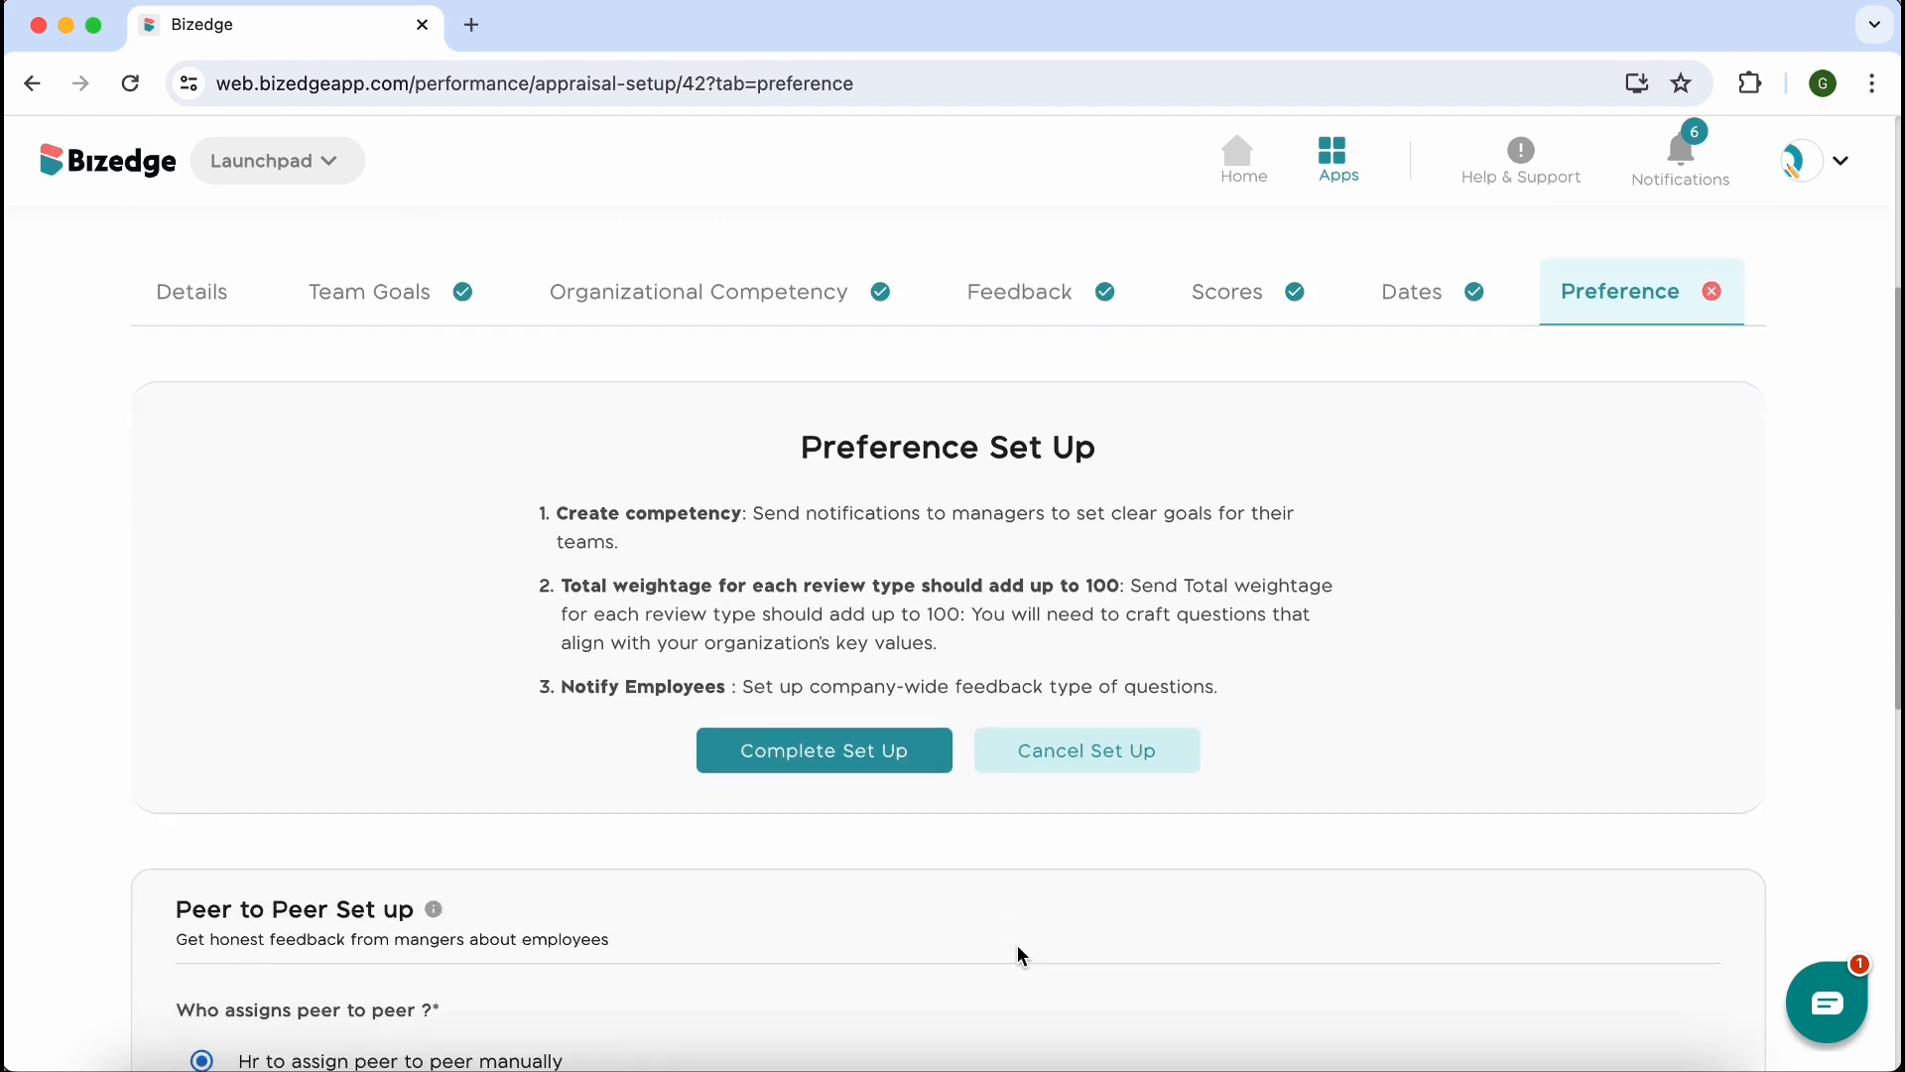
scroll(1022, 955, "down", 1)
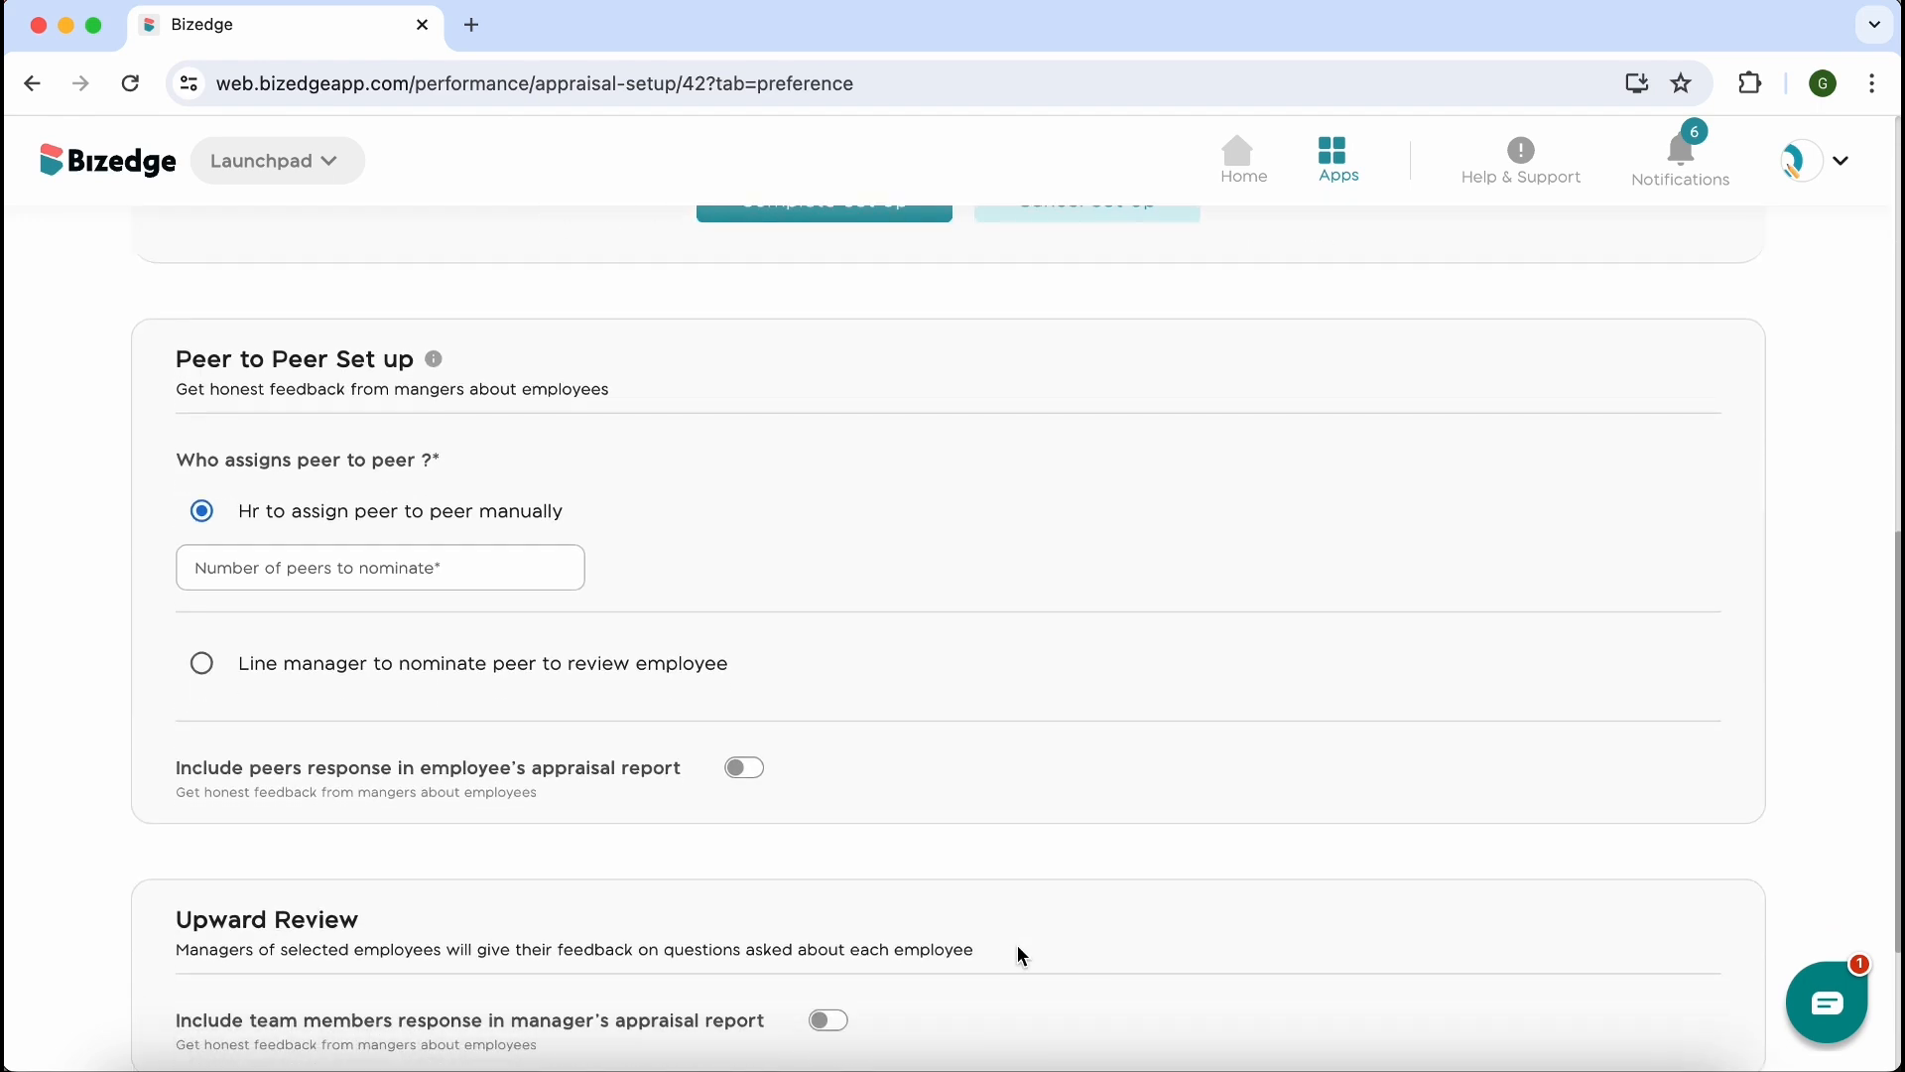
left_click(435, 362)
left_click(255, 567)
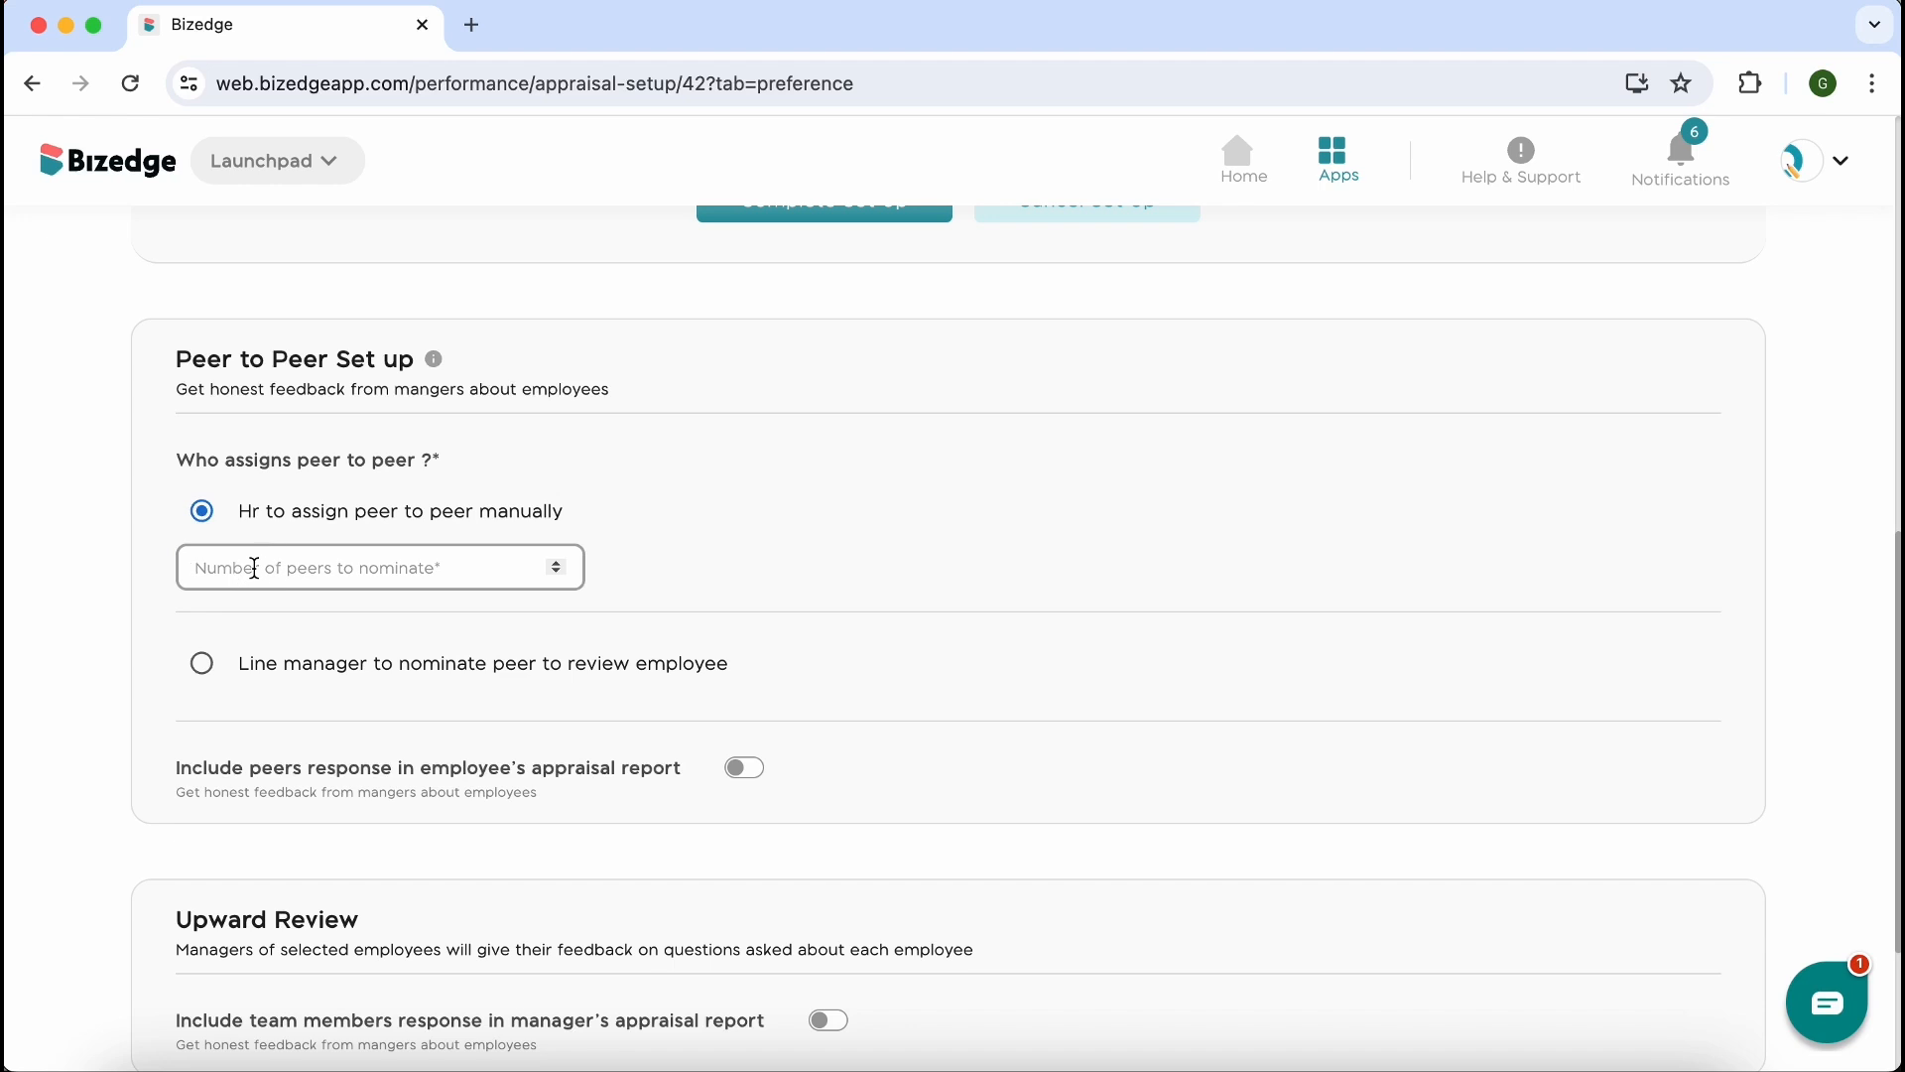
type("2")
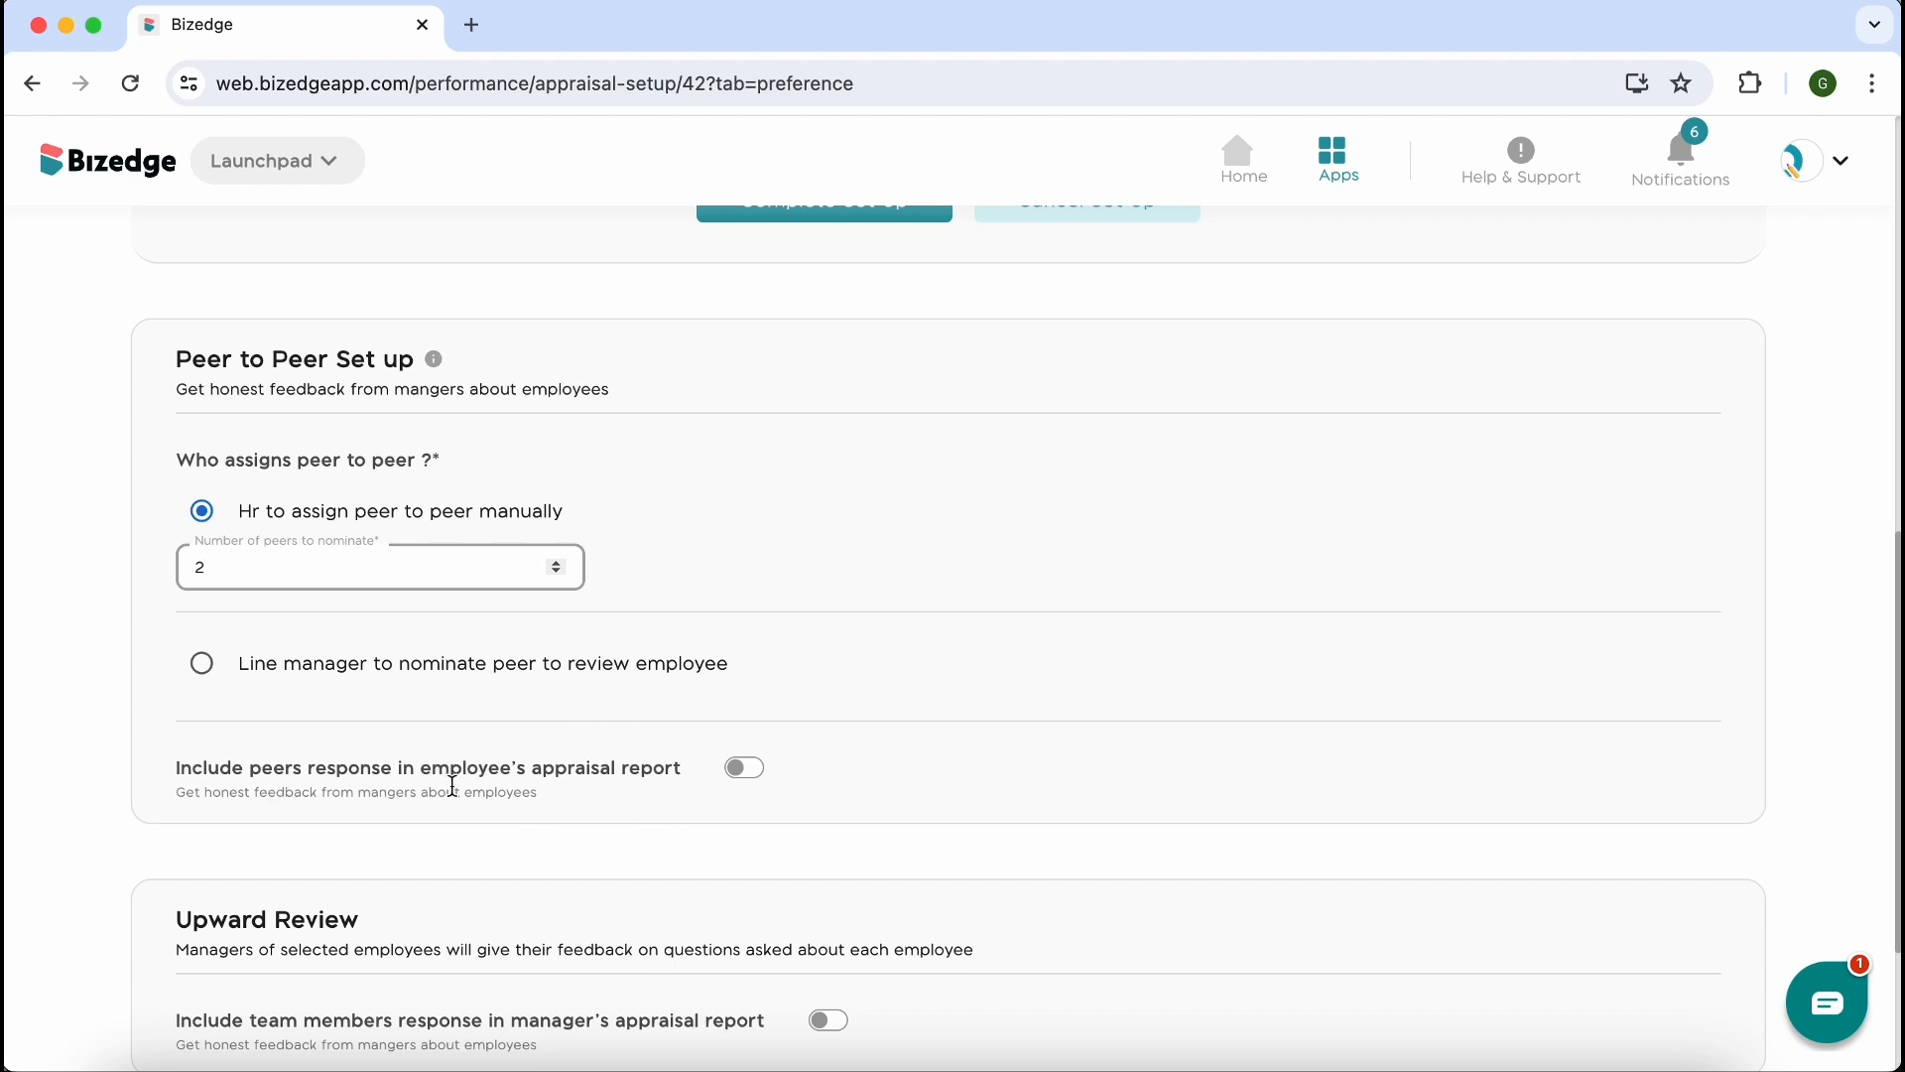
left_click(746, 782)
left_click(747, 782)
left_click(745, 769)
Include team members' responses in the manager's appraisal report and toggle the option allowing employees to attest their appraisal result
scroll(744, 779, "down", 3)
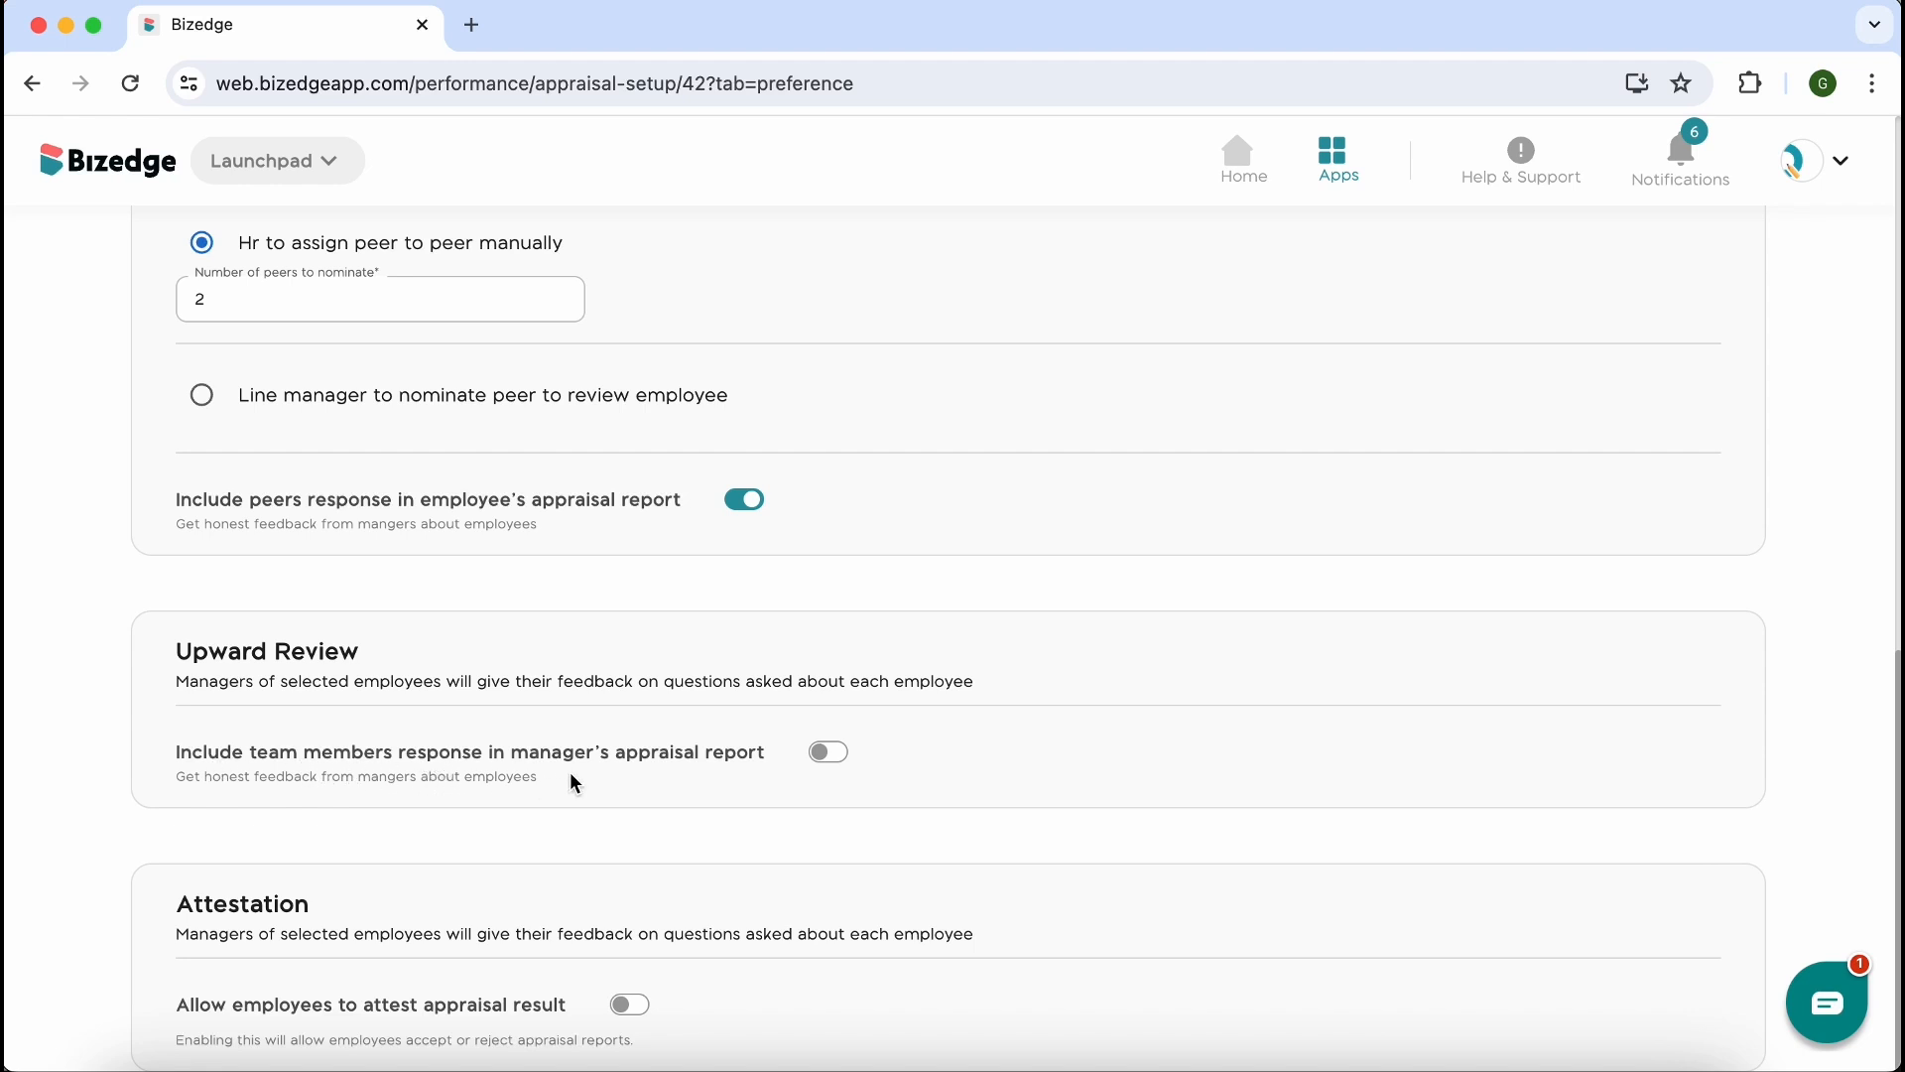
left_click(832, 762)
left_click(834, 766)
left_click(834, 767)
left_click(626, 1019)
left_click(624, 1016)
Complete the preference setup and proceed to nominating peers for the peer to peer review
scroll(856, 979, "down", 1)
scroll(855, 979, "up", 12)
scroll(857, 965, "down", 3)
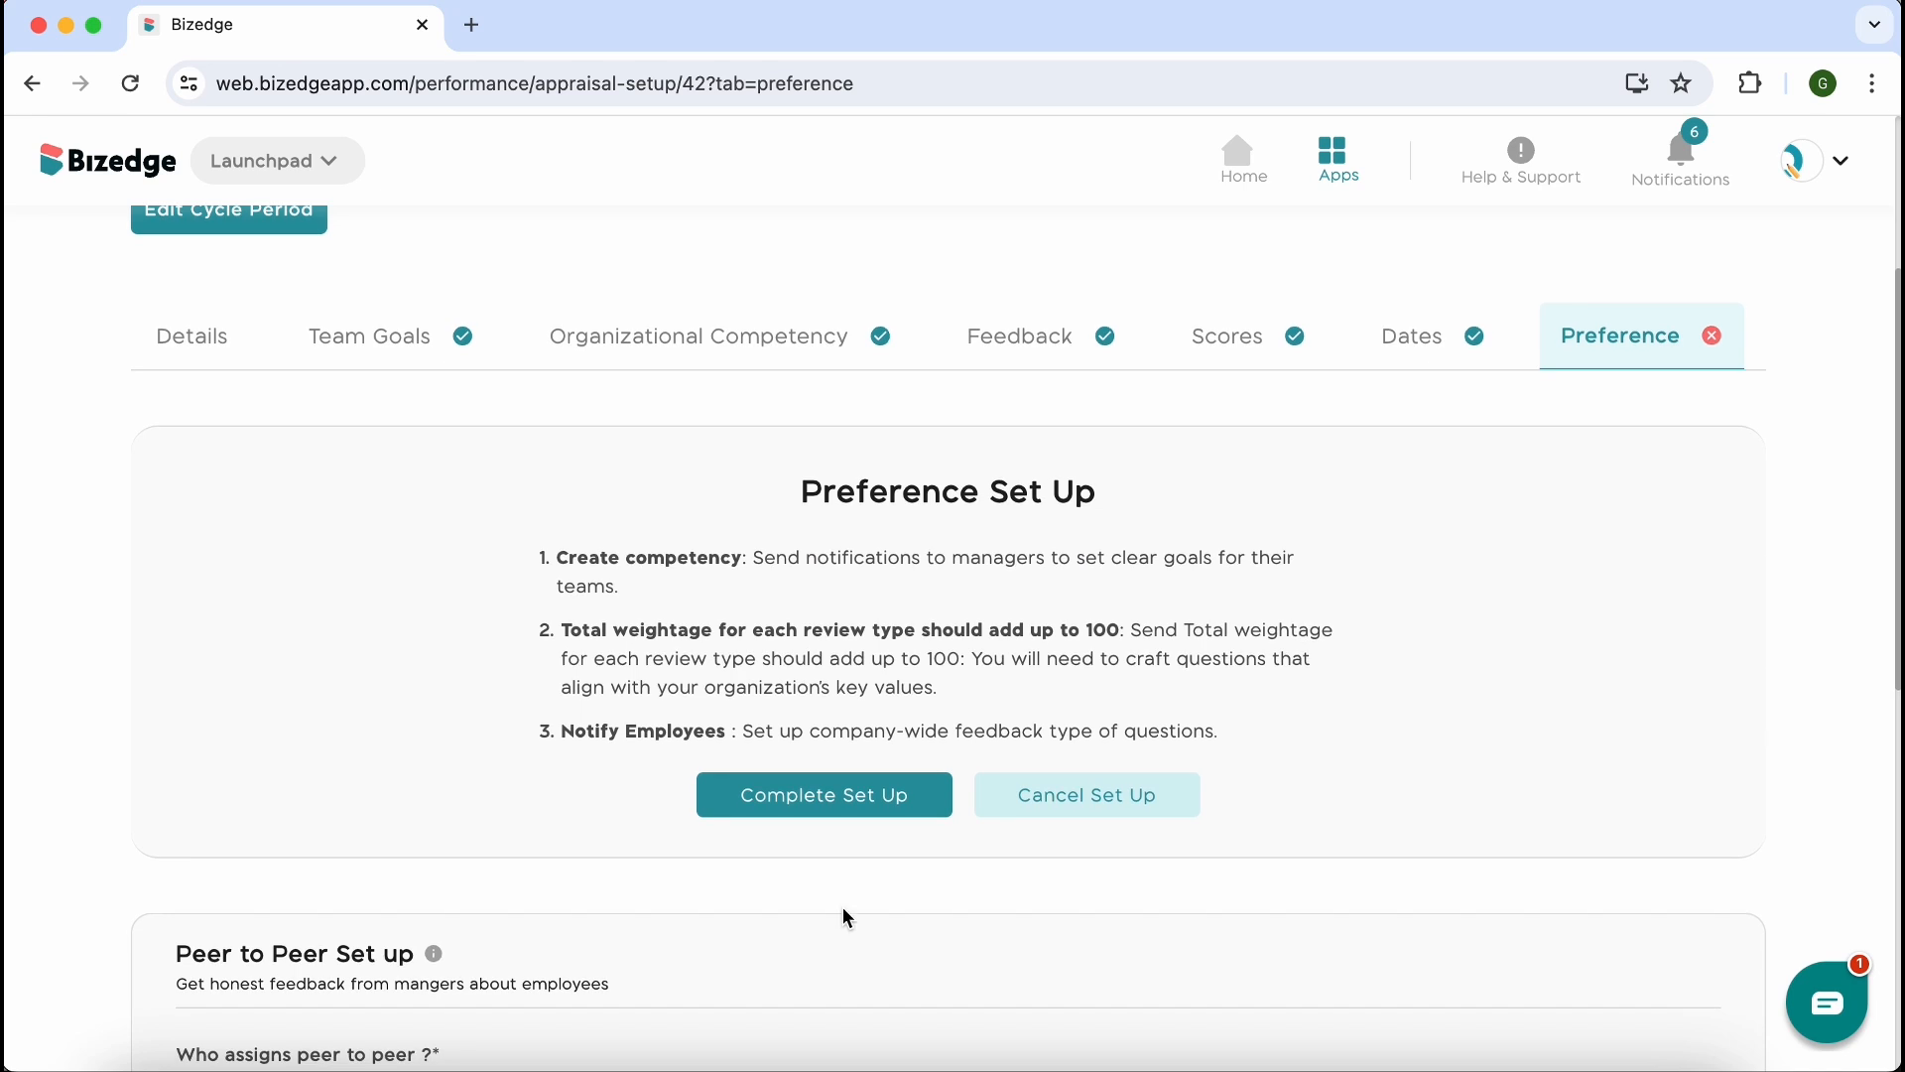
left_click(811, 813)
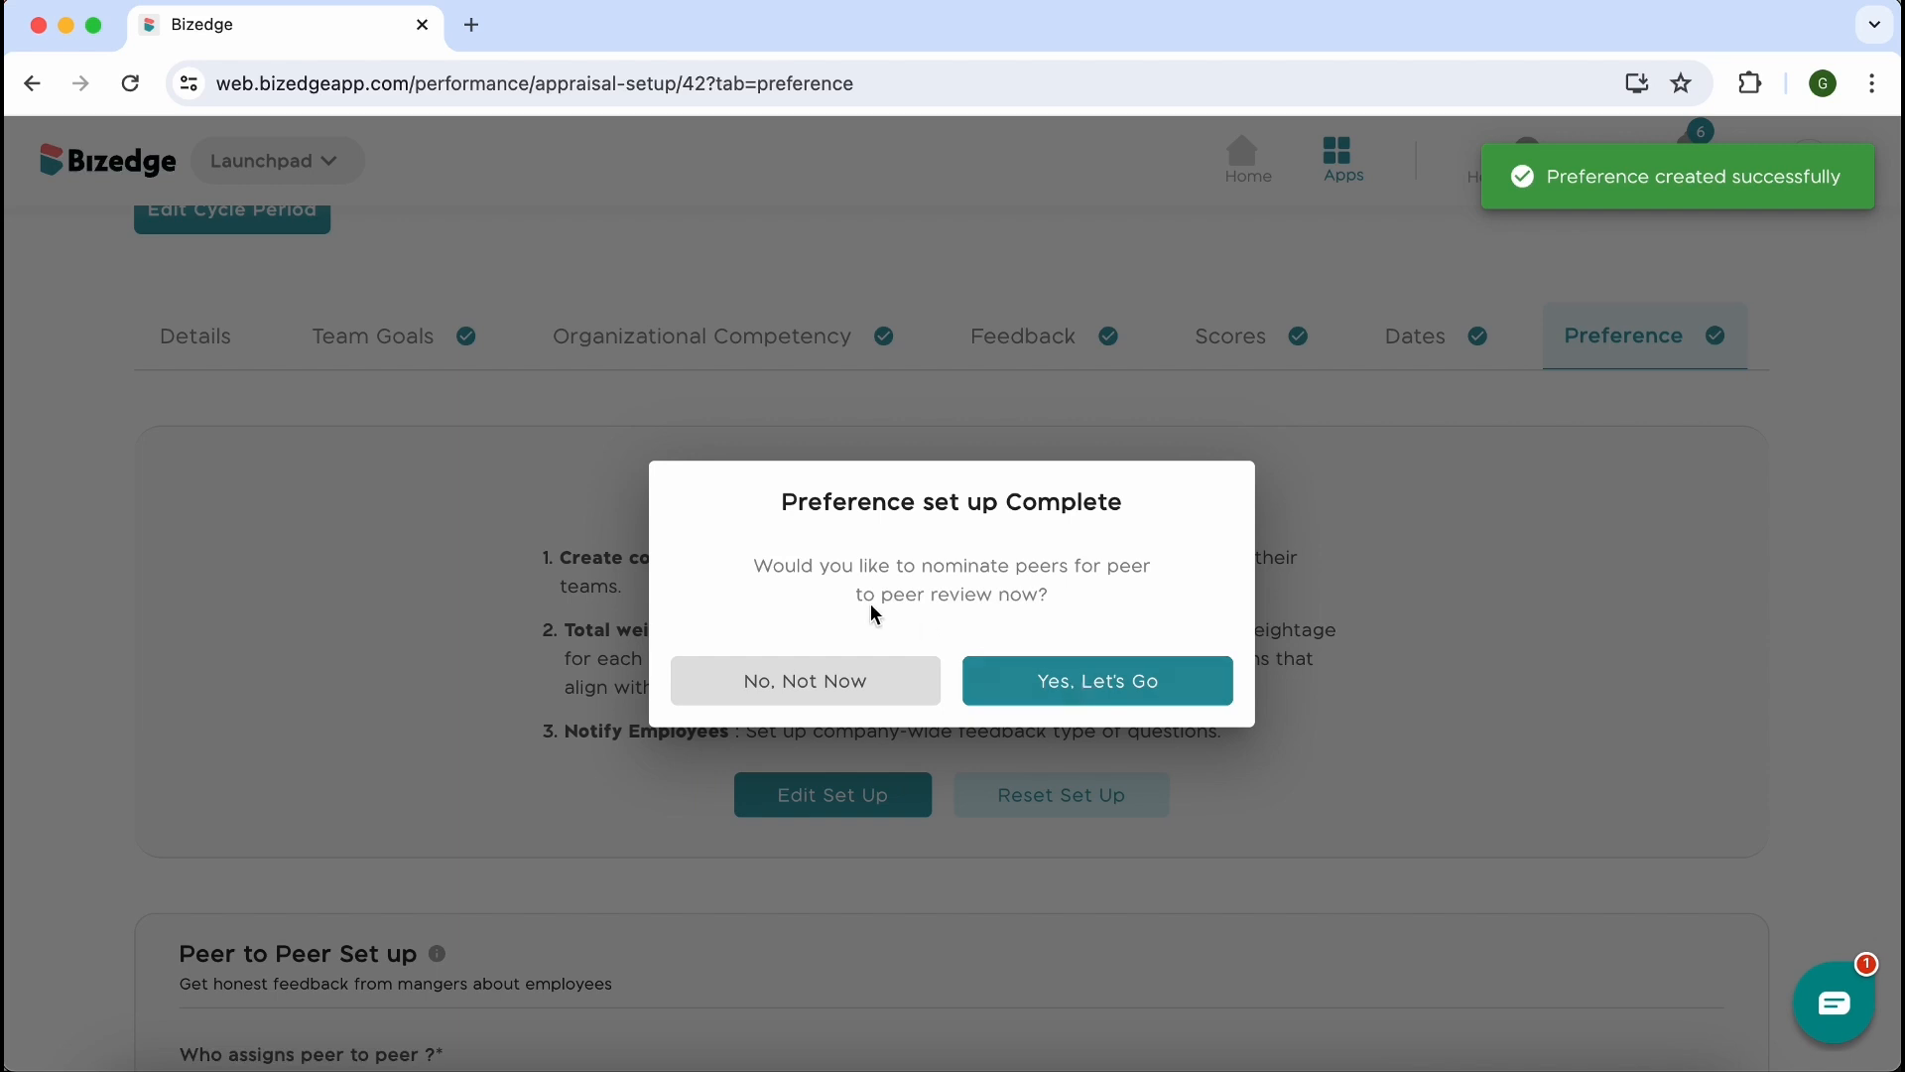
left_click(1086, 682)
Nominate the employees with initials DS and DC as peers to review the first employee in the cycle's list
scroll(1248, 851, "down", 6)
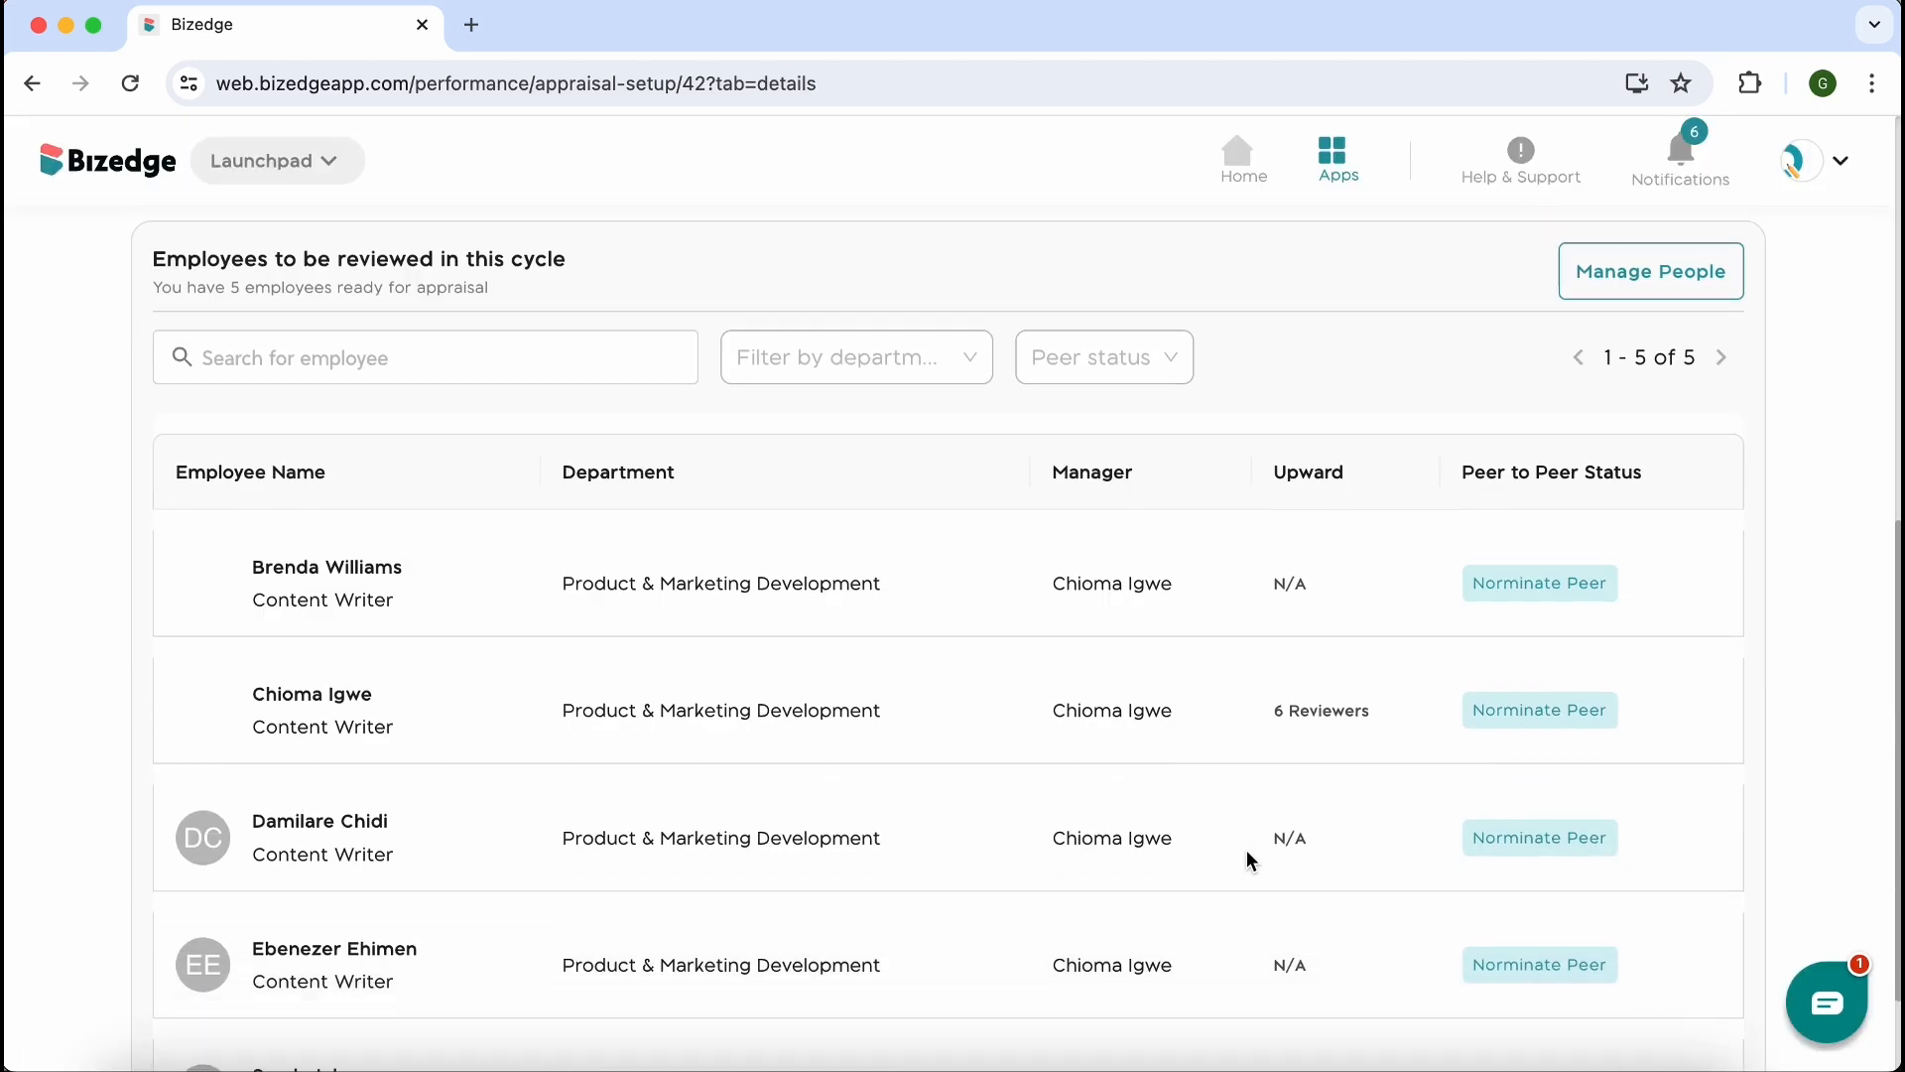
left_click(1547, 466)
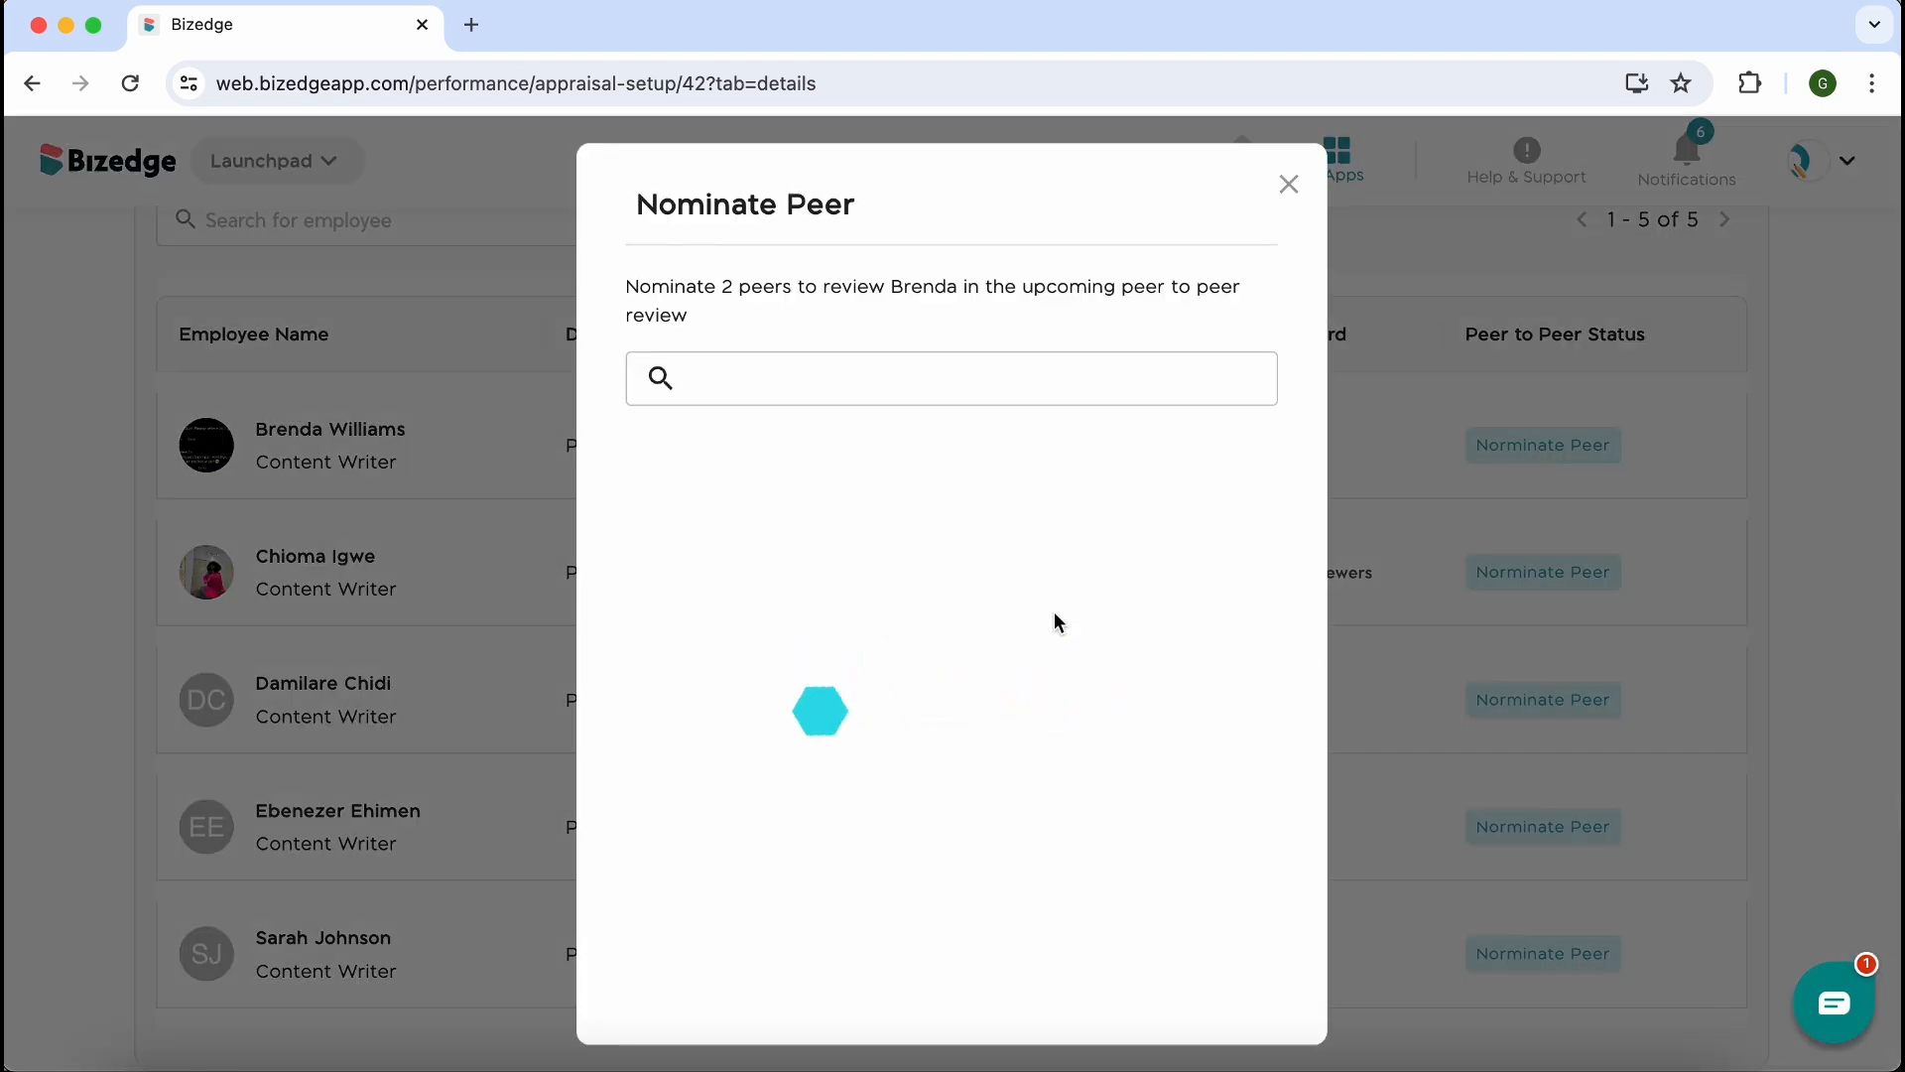
left_click(813, 424)
type("dami")
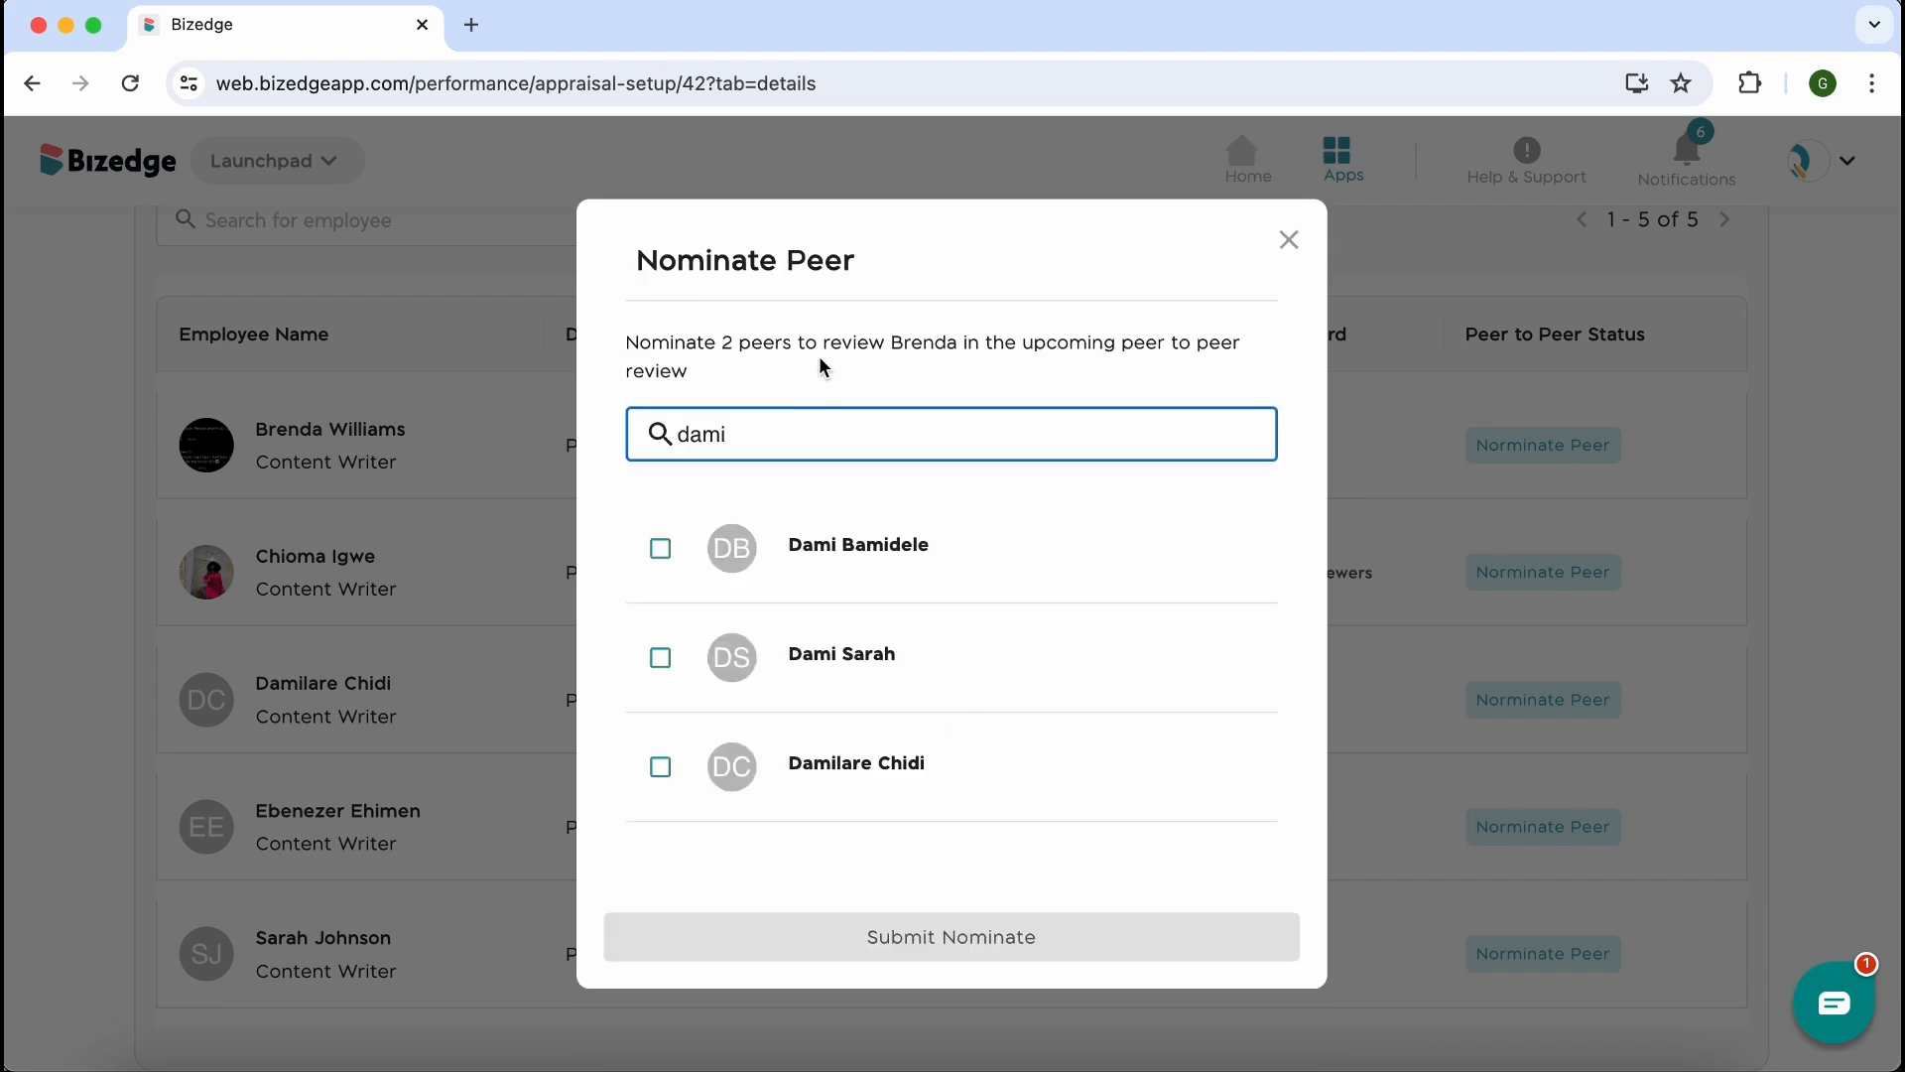
left_click(661, 769)
left_click(655, 657)
left_click(932, 948)
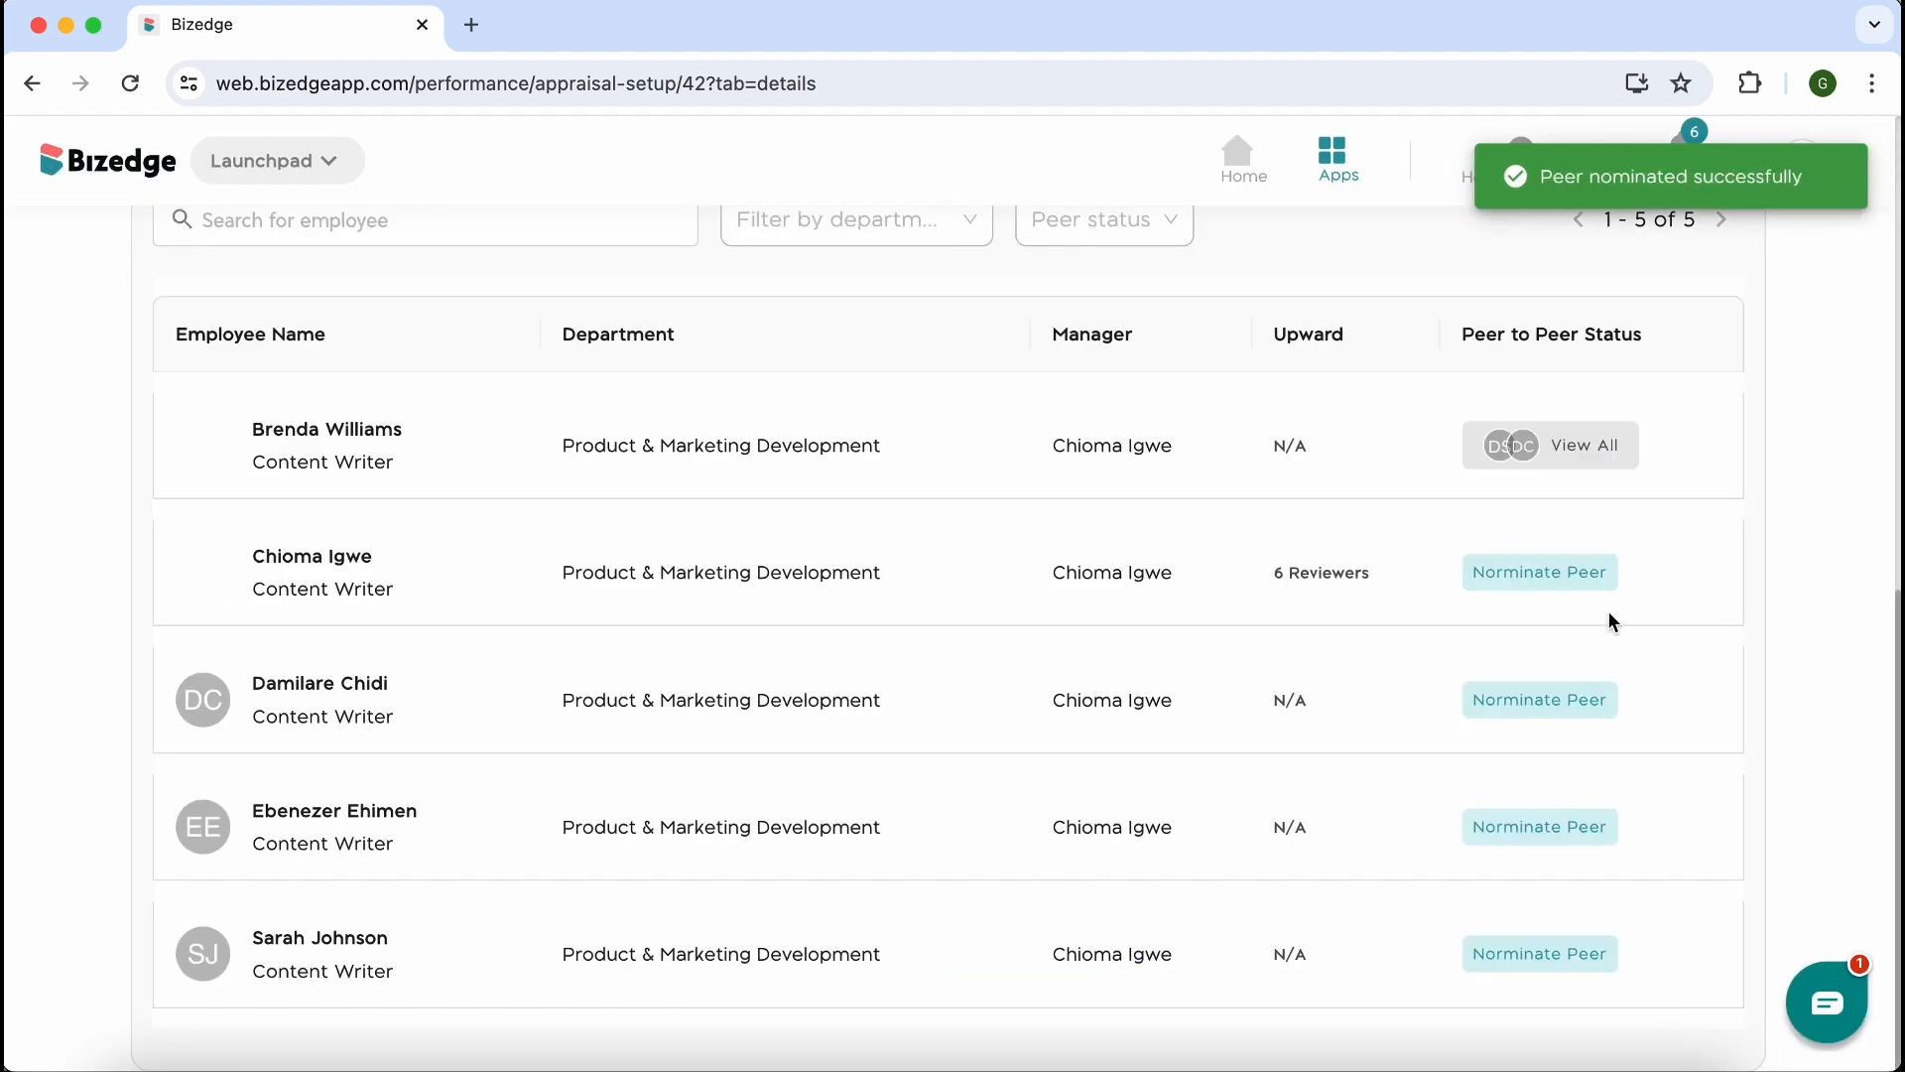
Nominate the employees with initials EE and EO as peers to review the last employee in the list
left_click(1542, 954)
type("e")
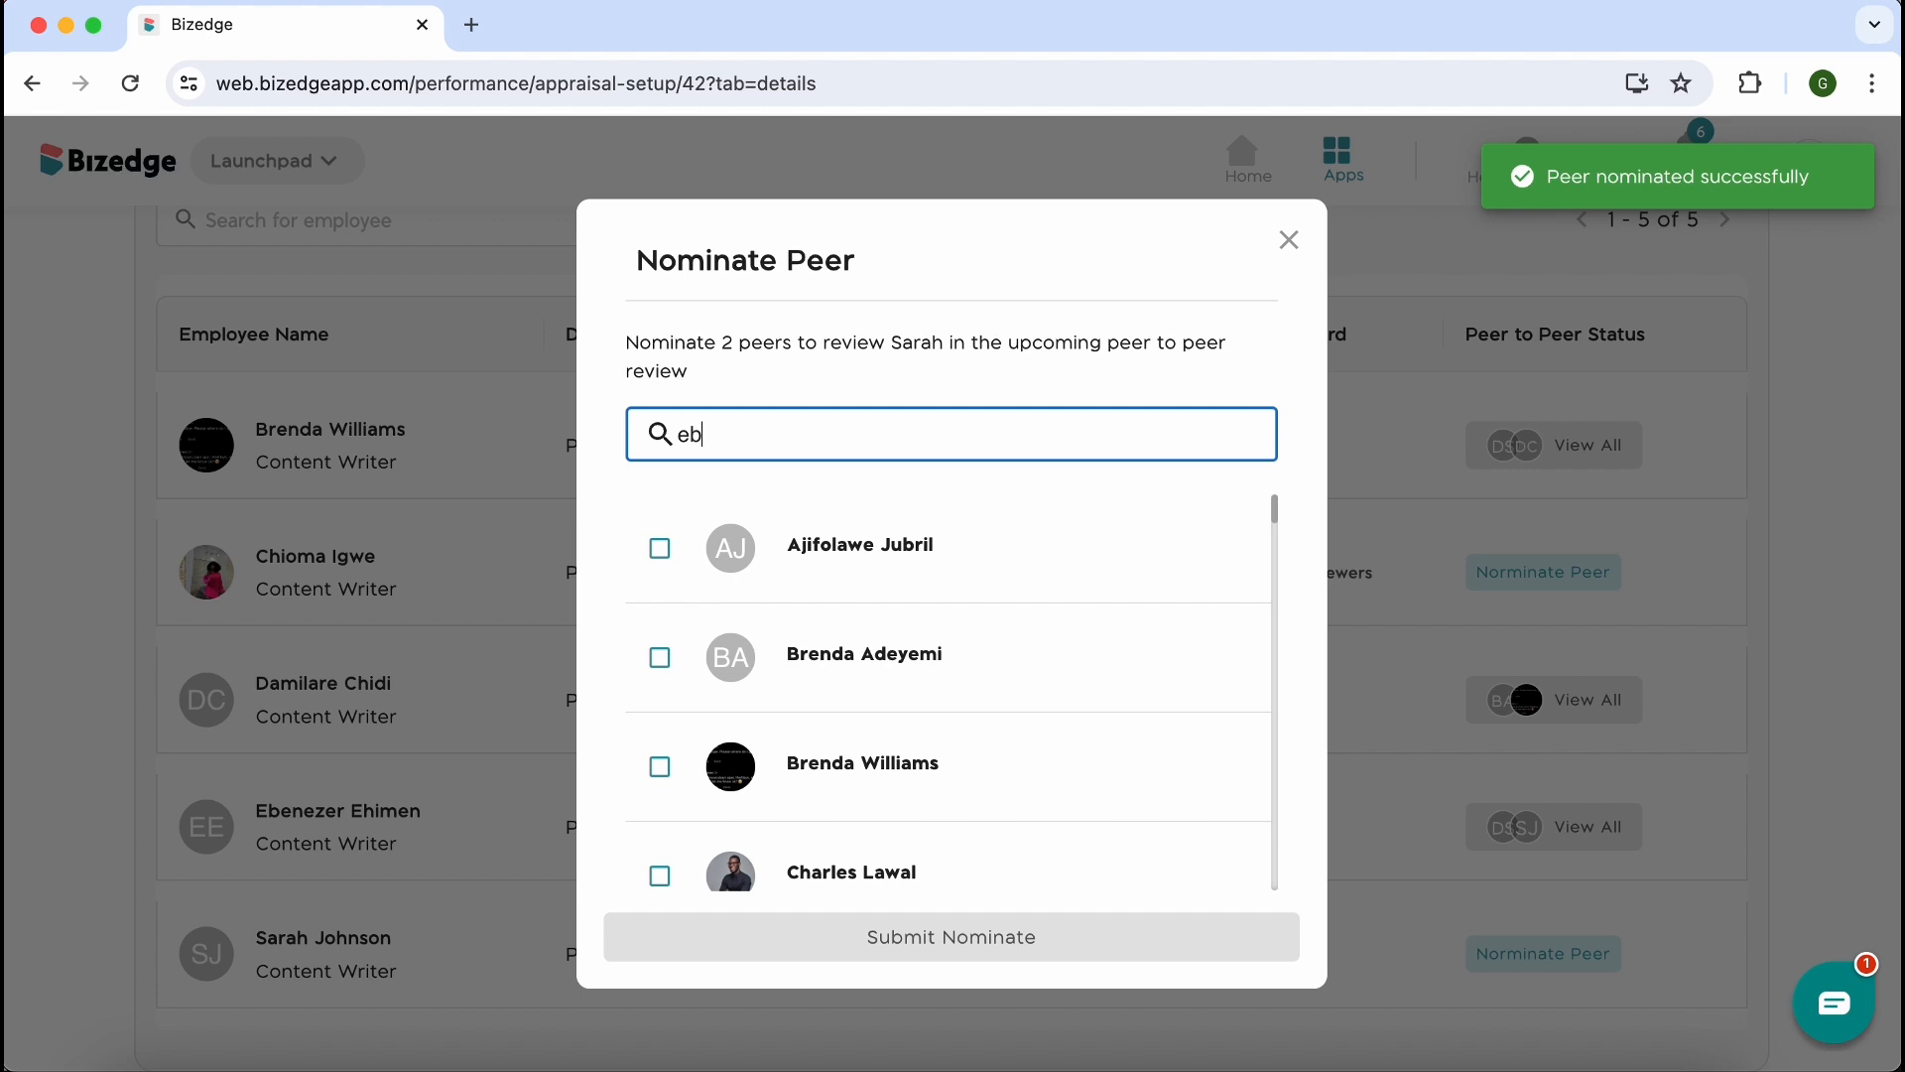
type("b")
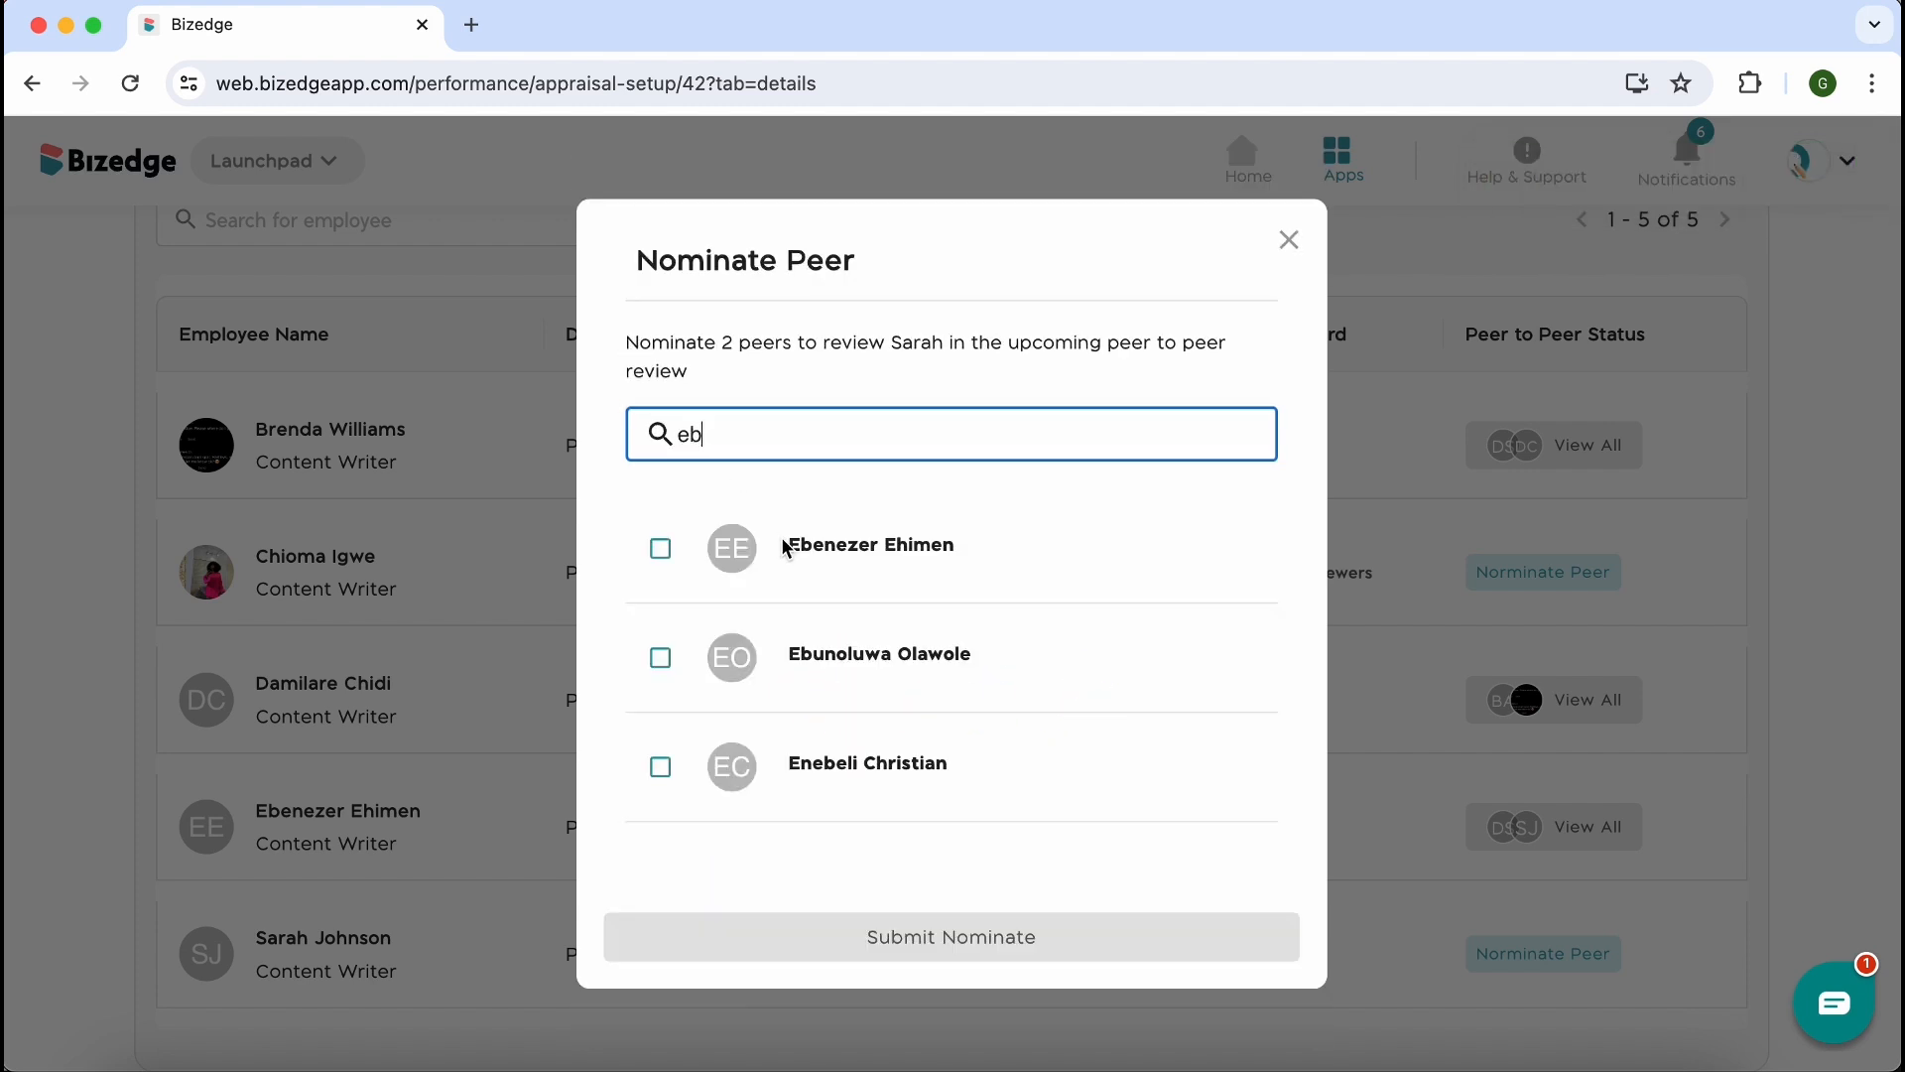
left_click(660, 549)
left_click(658, 656)
left_click(773, 958)
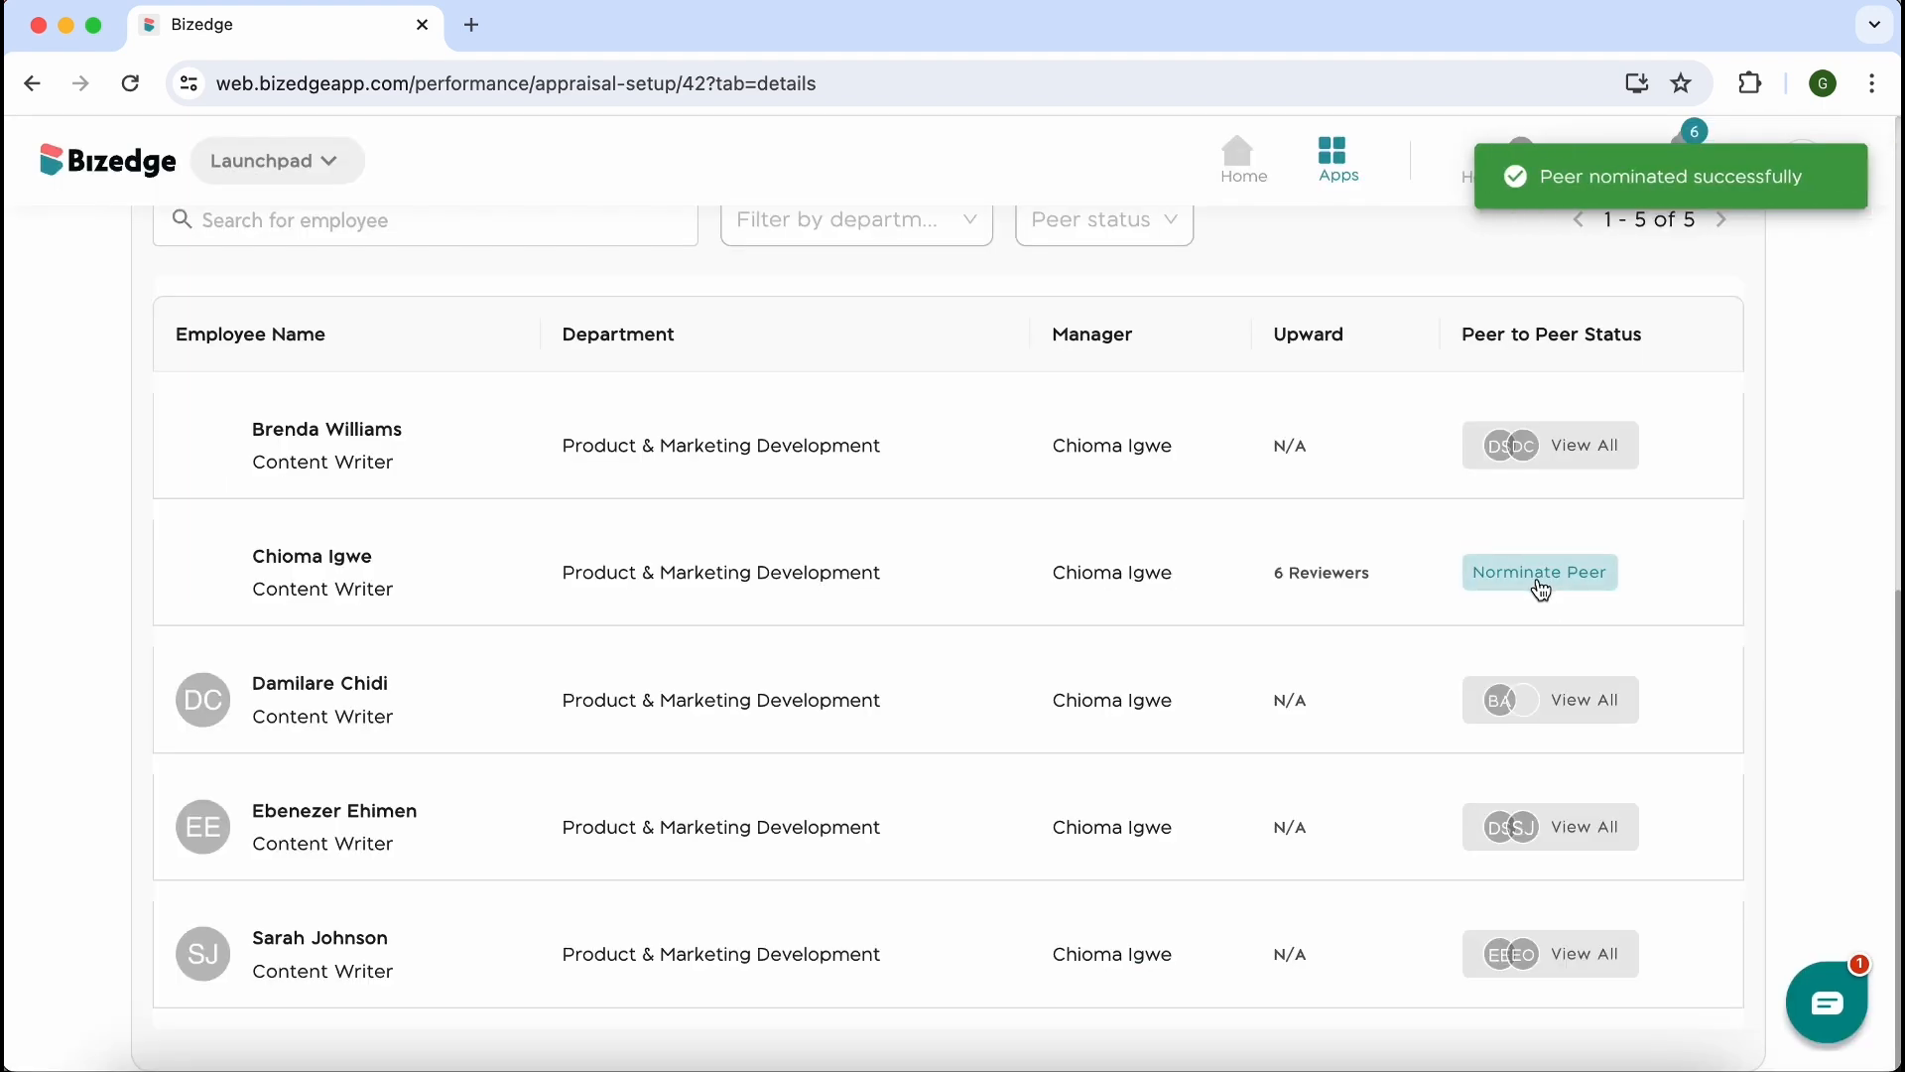
Nominate the employee with initials BA as a peer to review the second employee in the list
left_click(1541, 588)
left_click(1119, 418)
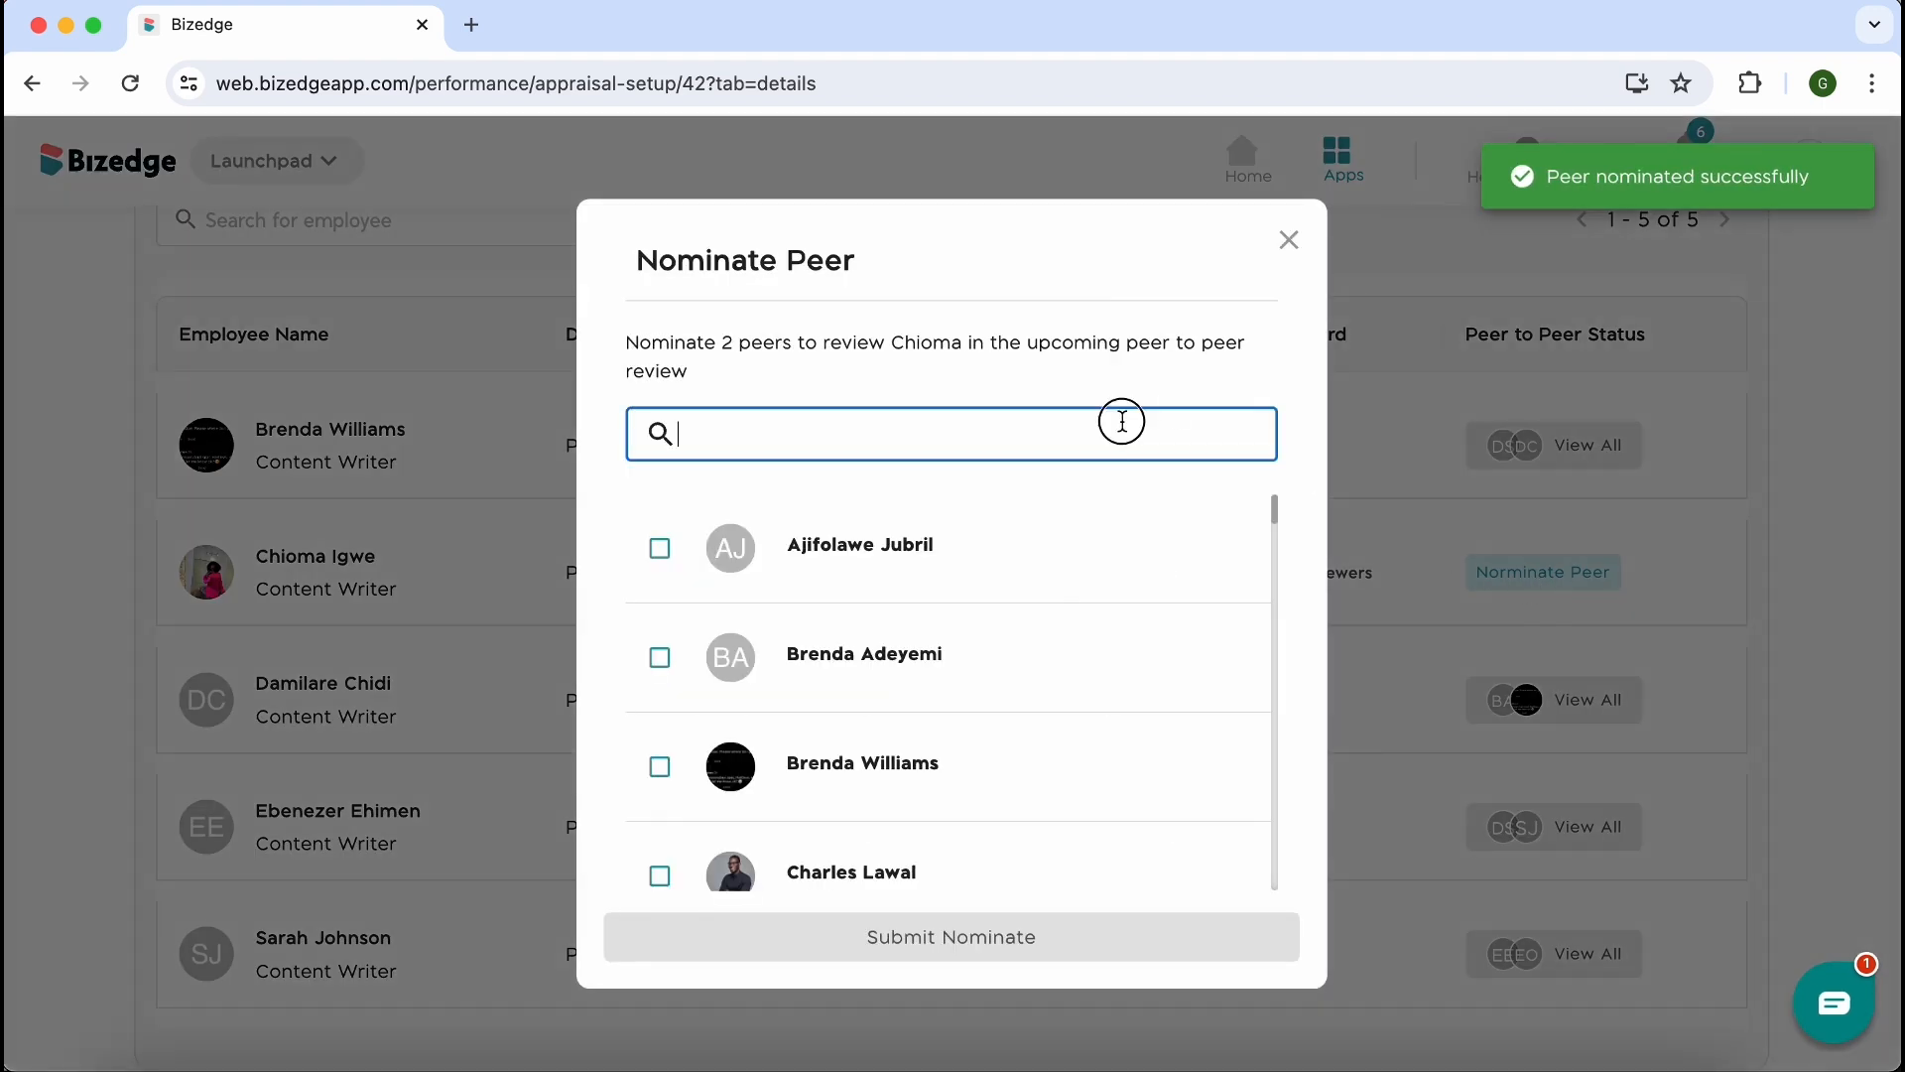
type("bren")
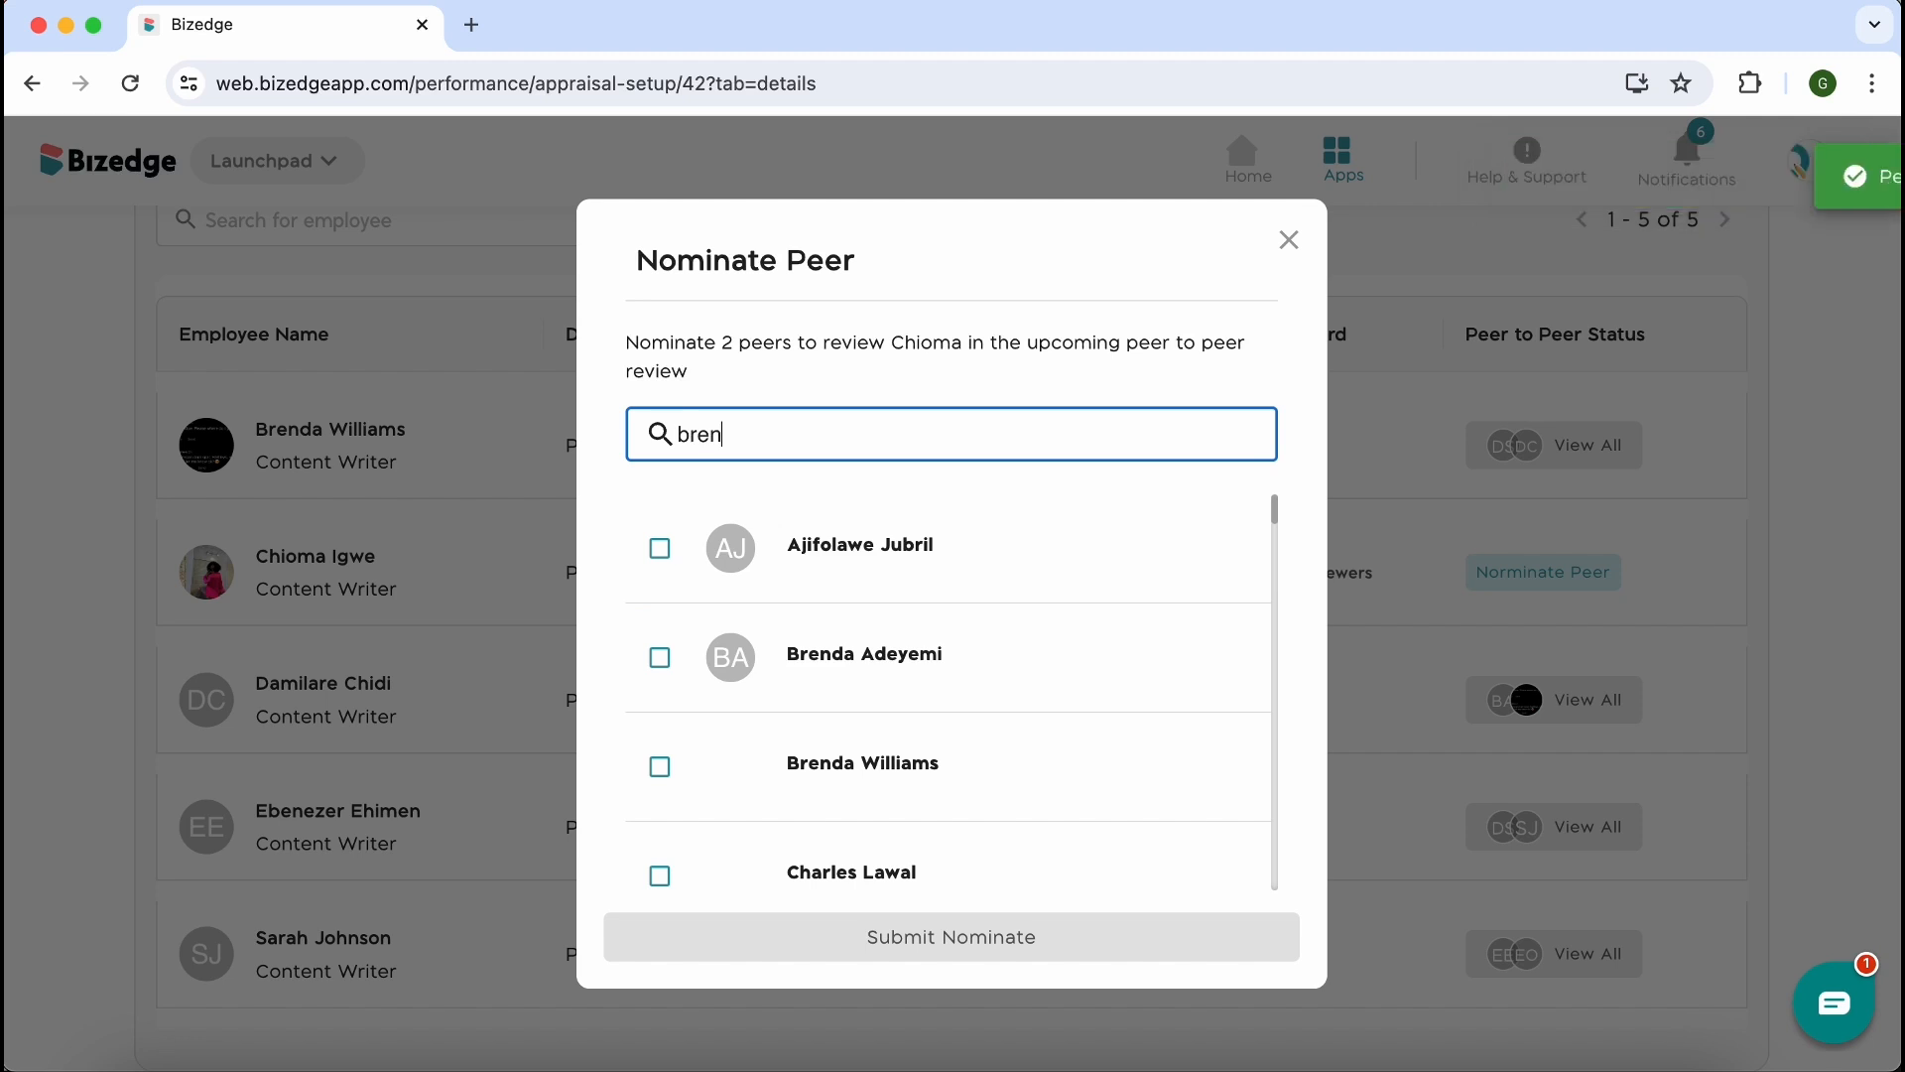
left_click(662, 549)
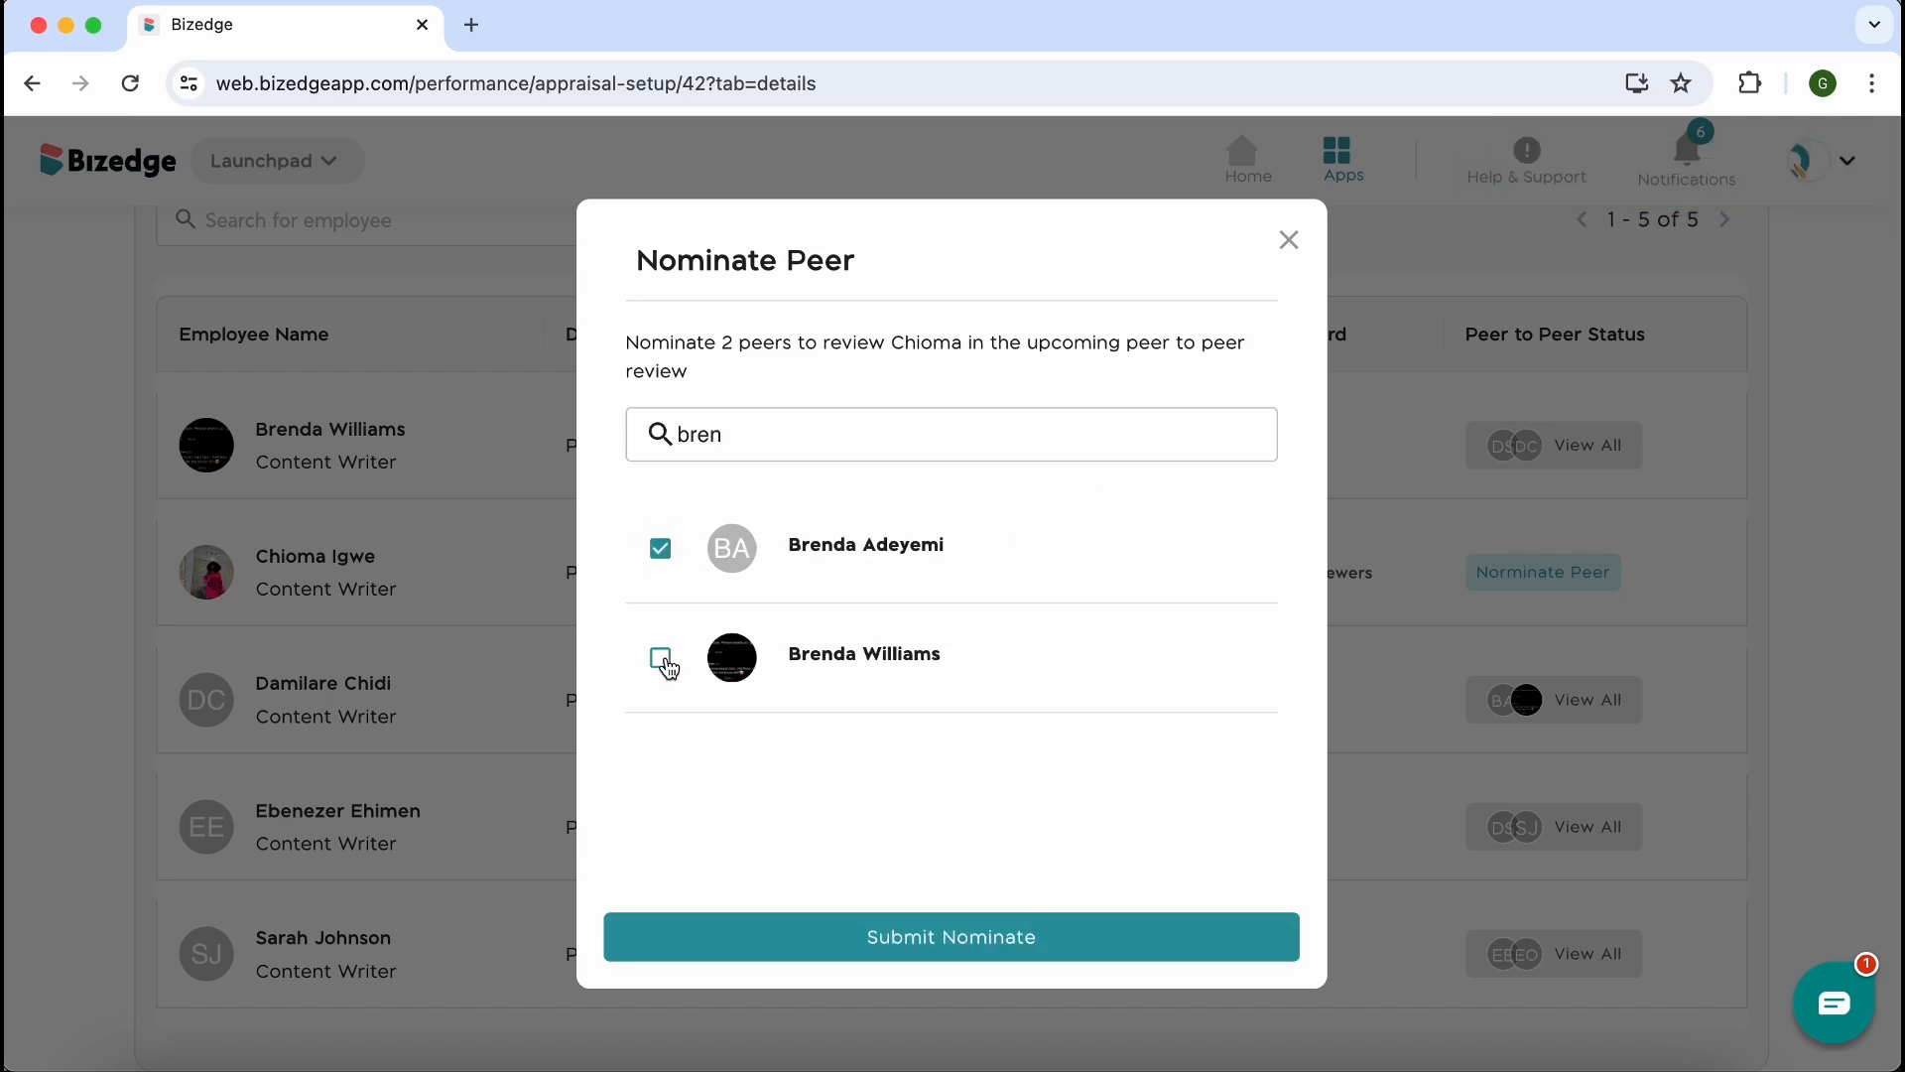
left_click(810, 939)
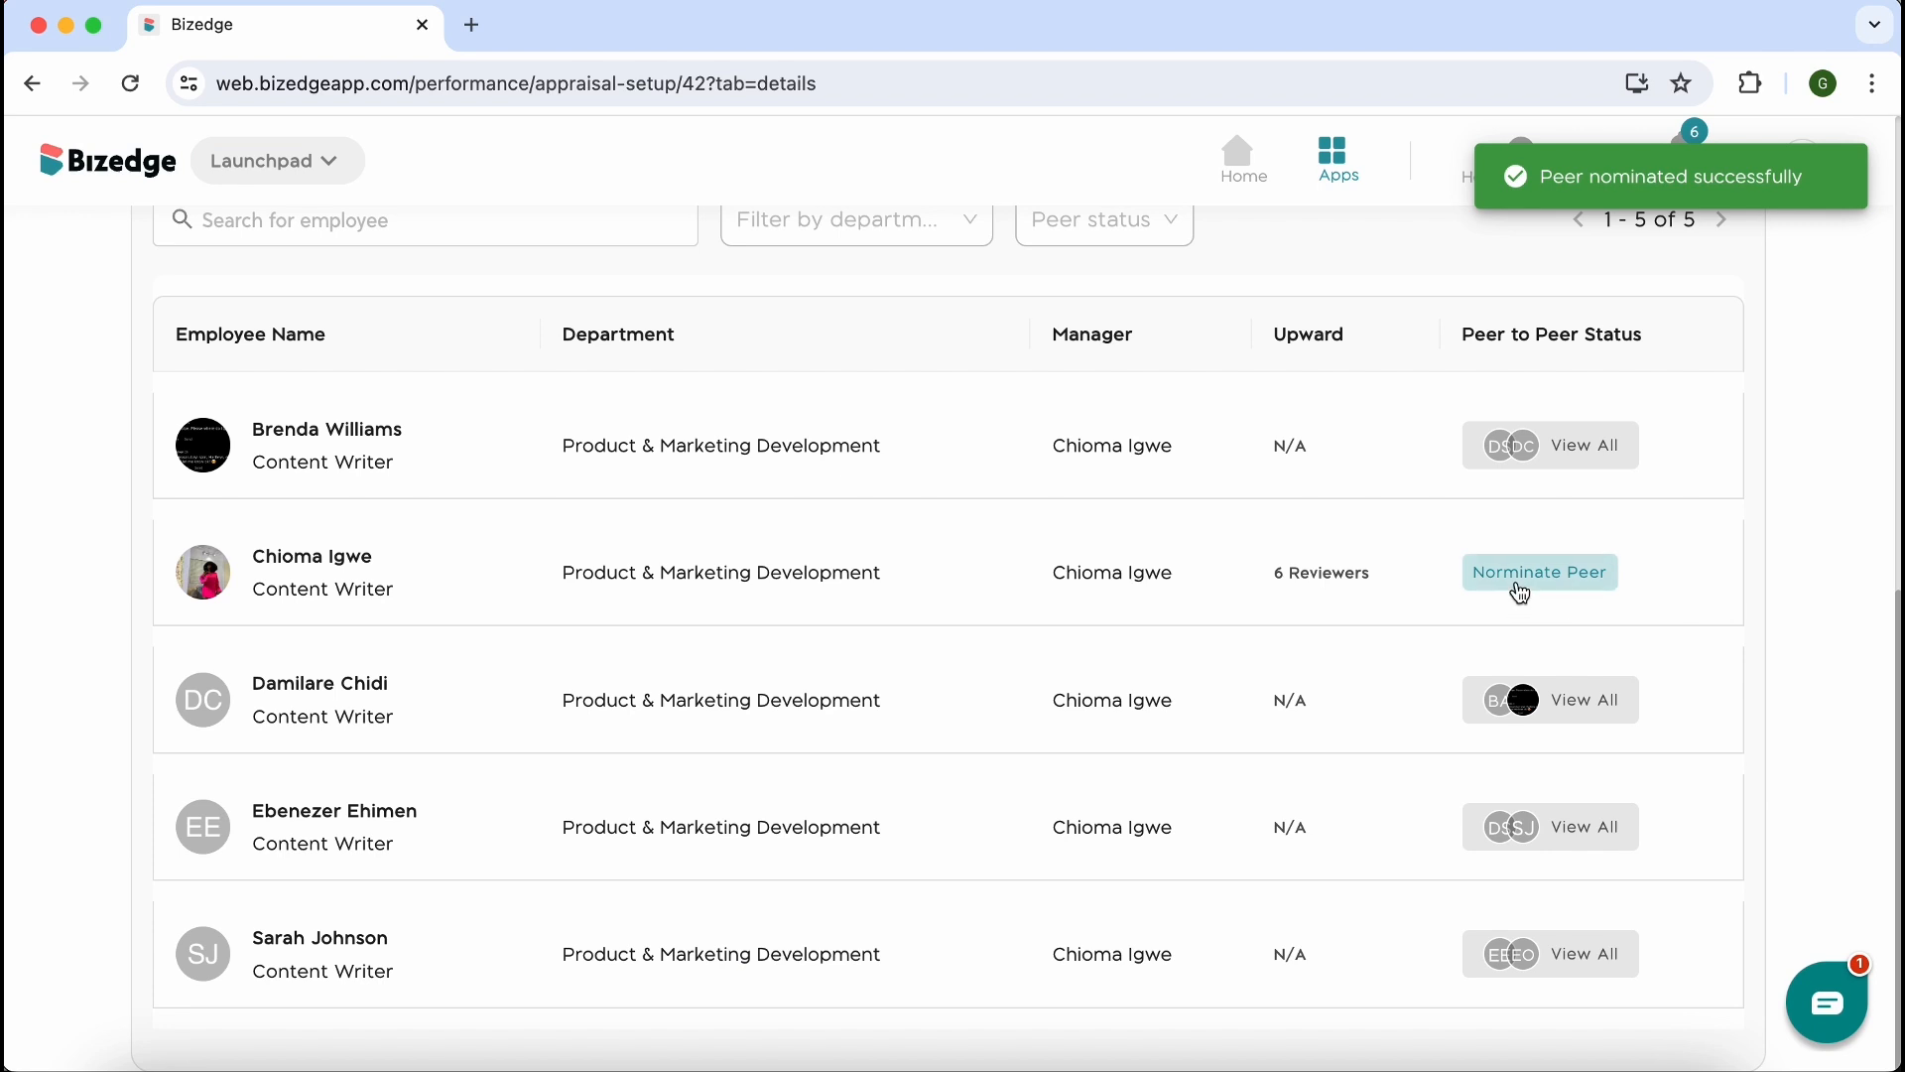
Assign the employee whose job is Secretary as an additional peer reviewer from the second listed employee's appraisal details
left_click(1516, 580)
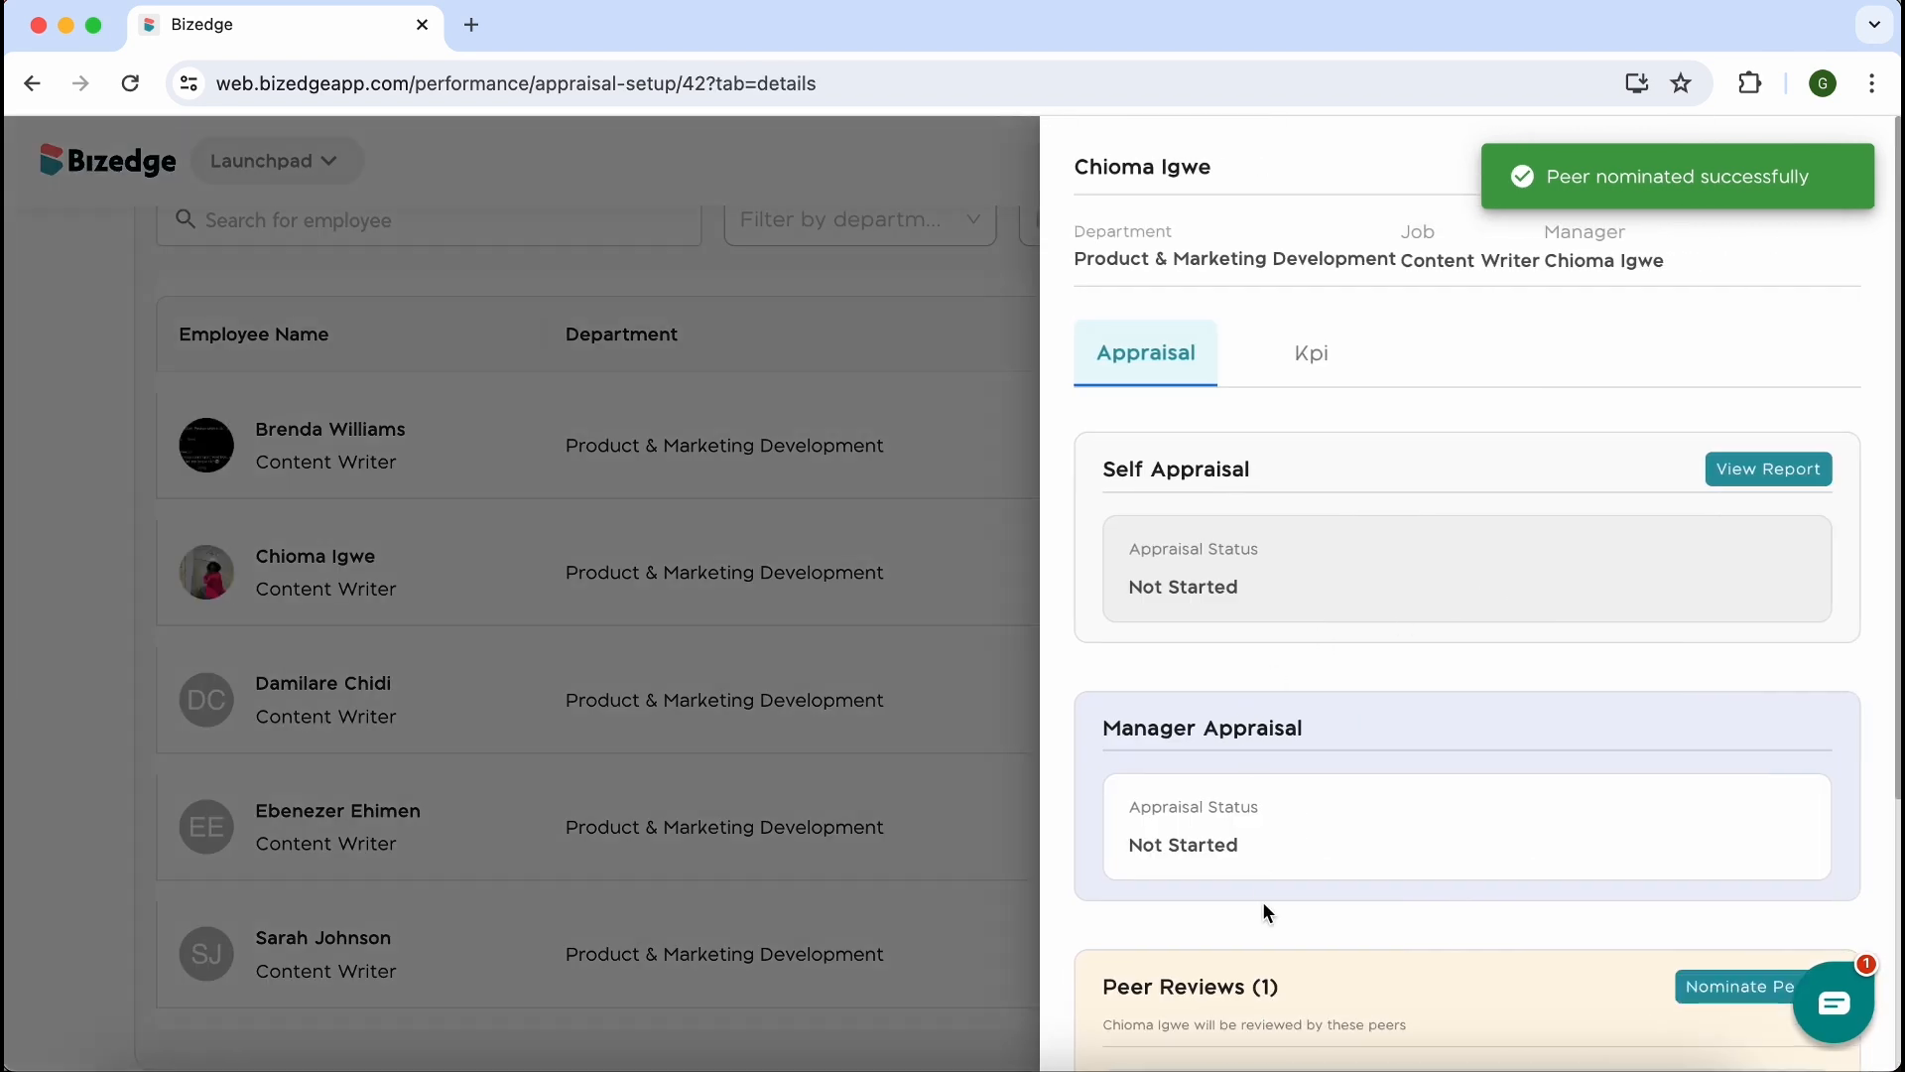
scroll(1181, 605, "down", 3)
scroll(1182, 605, "up", 3)
scroll(1182, 605, "down", 4)
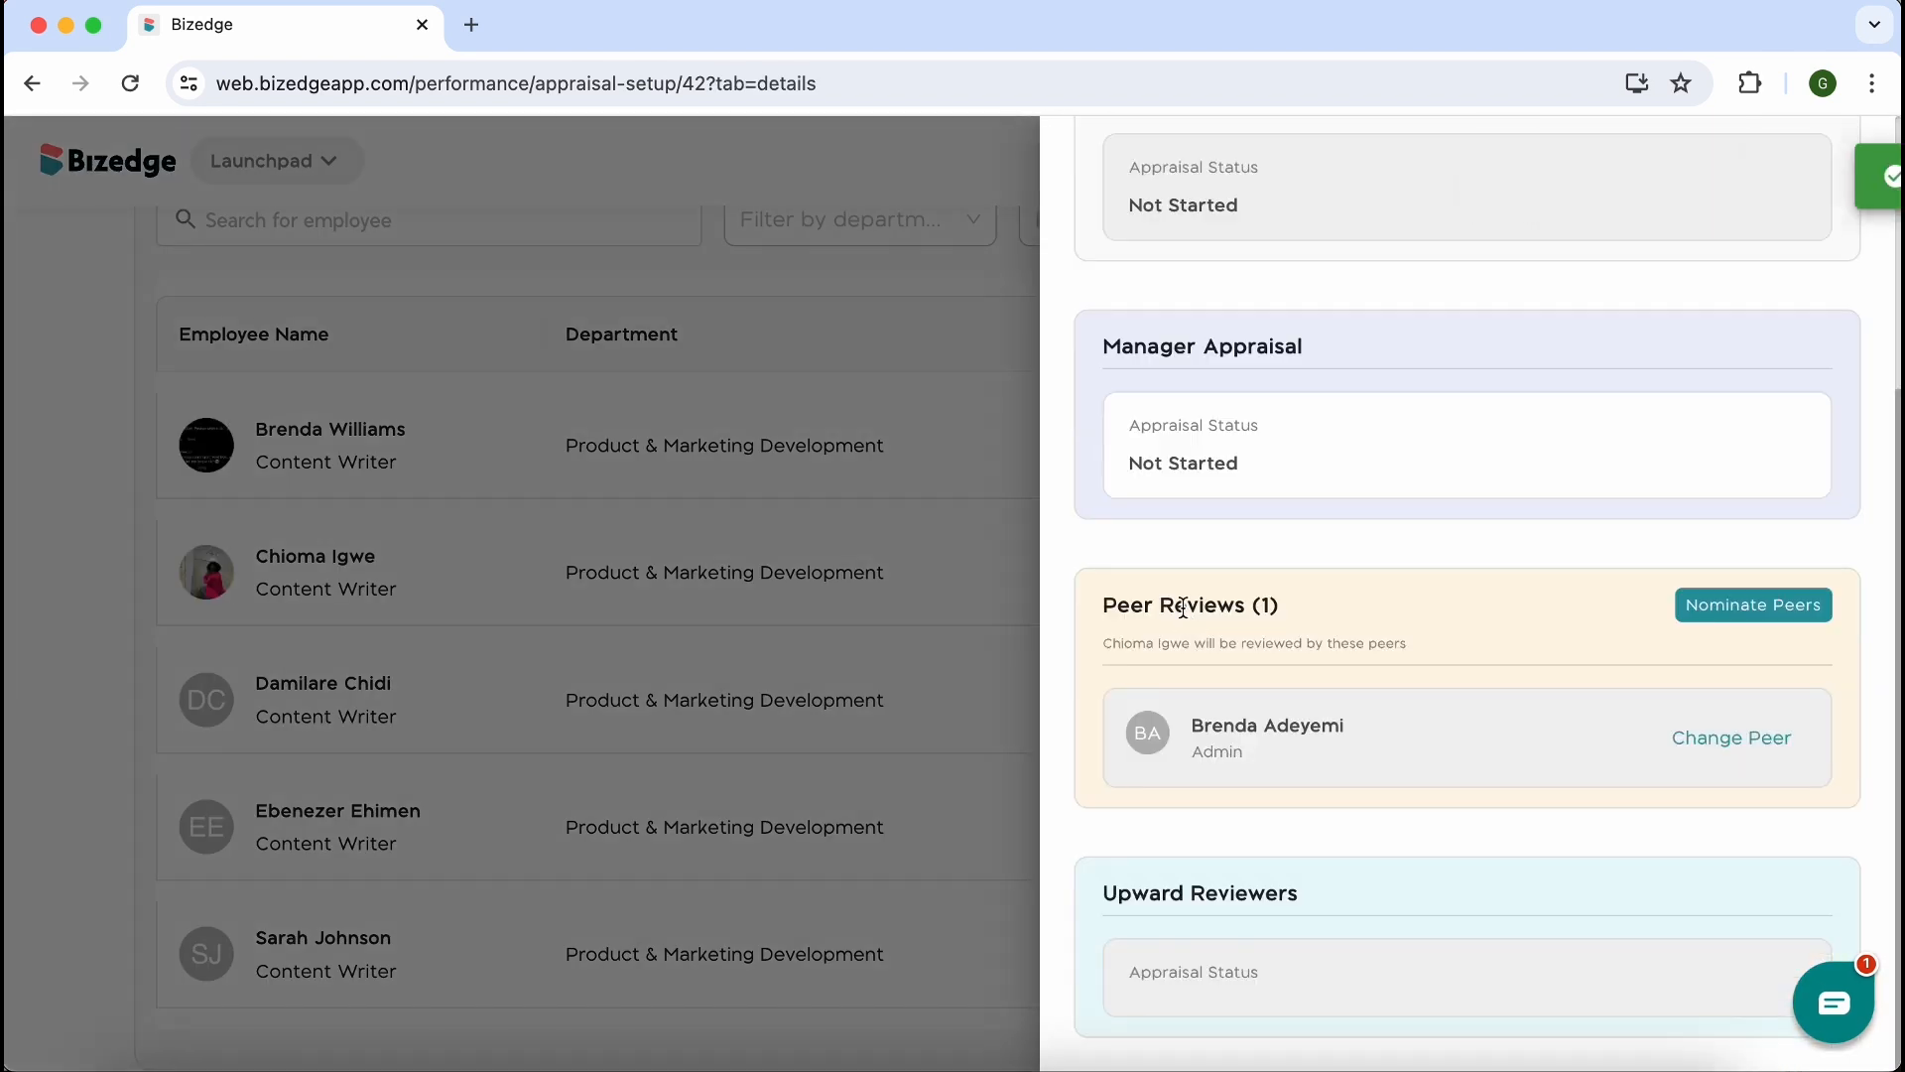
scroll(1194, 665, "up", 1)
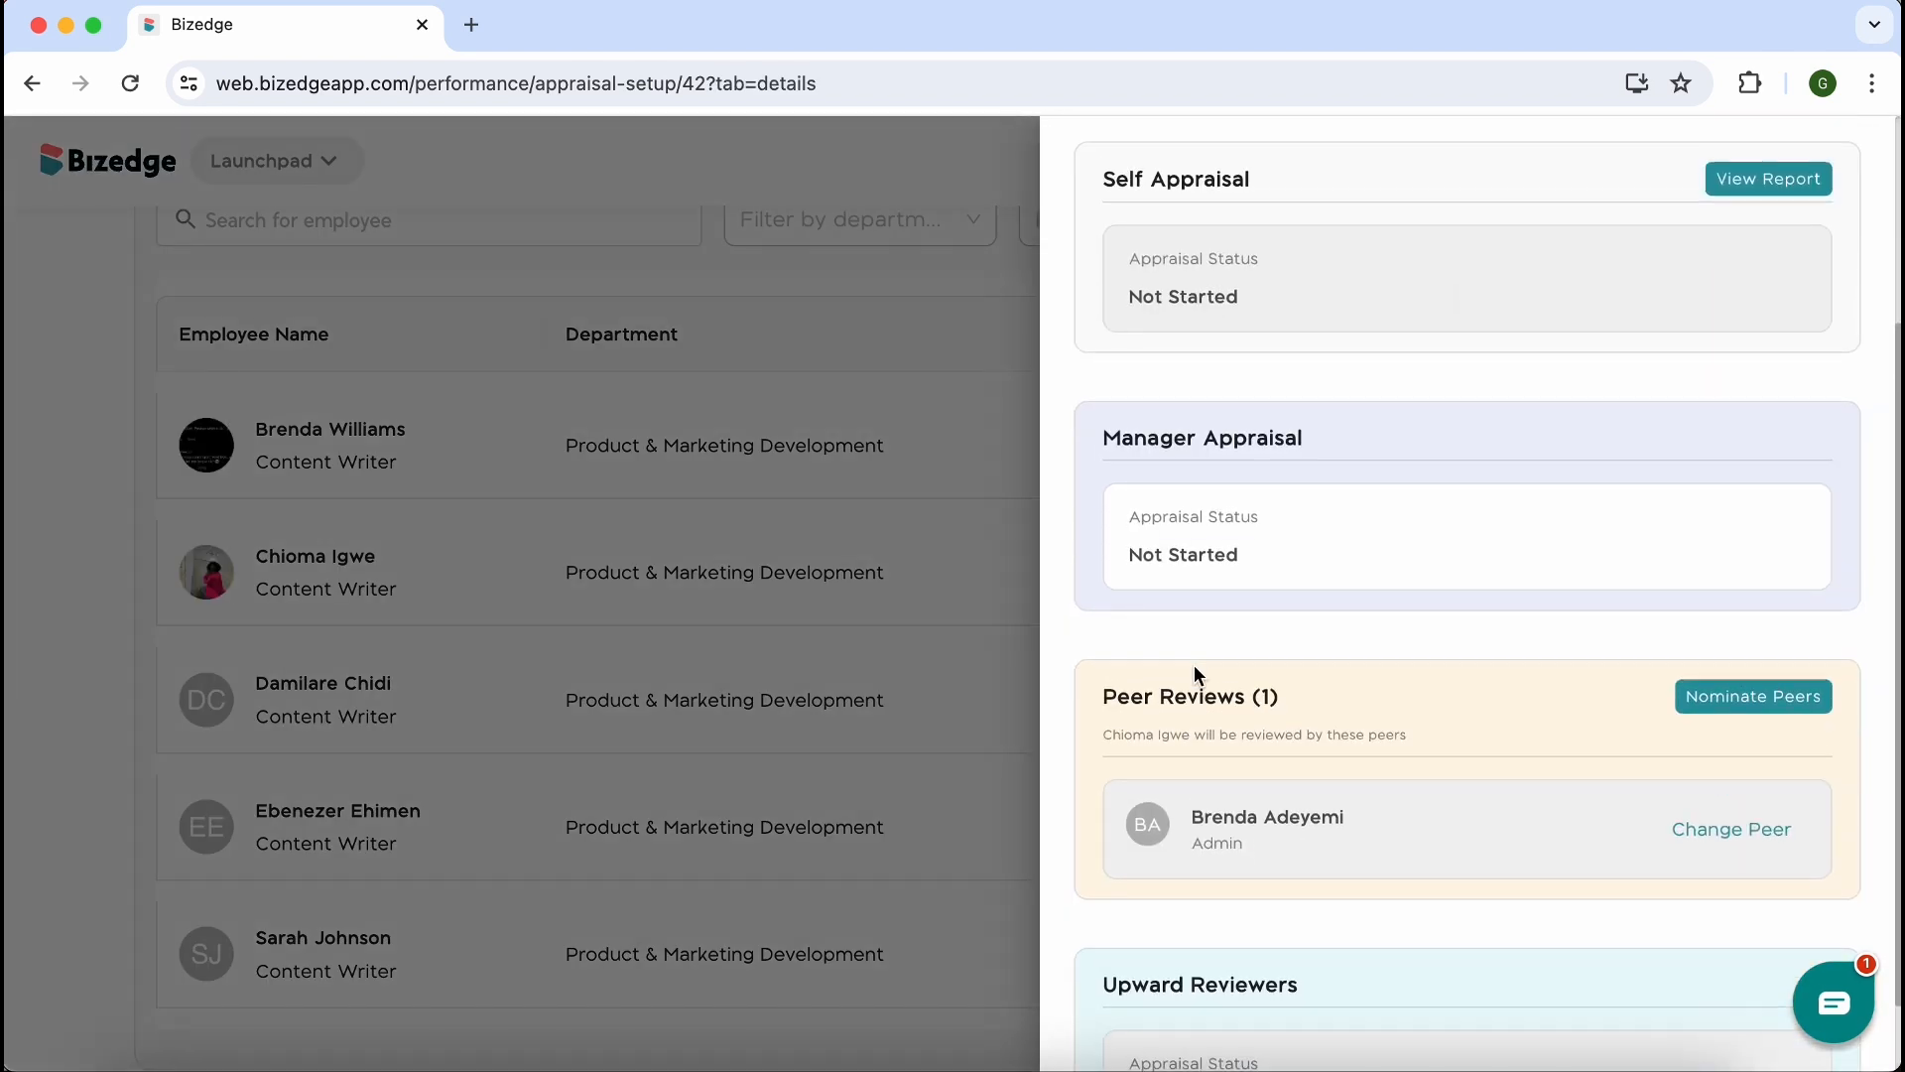
left_click(1791, 694)
scroll(857, 661, "down", 3)
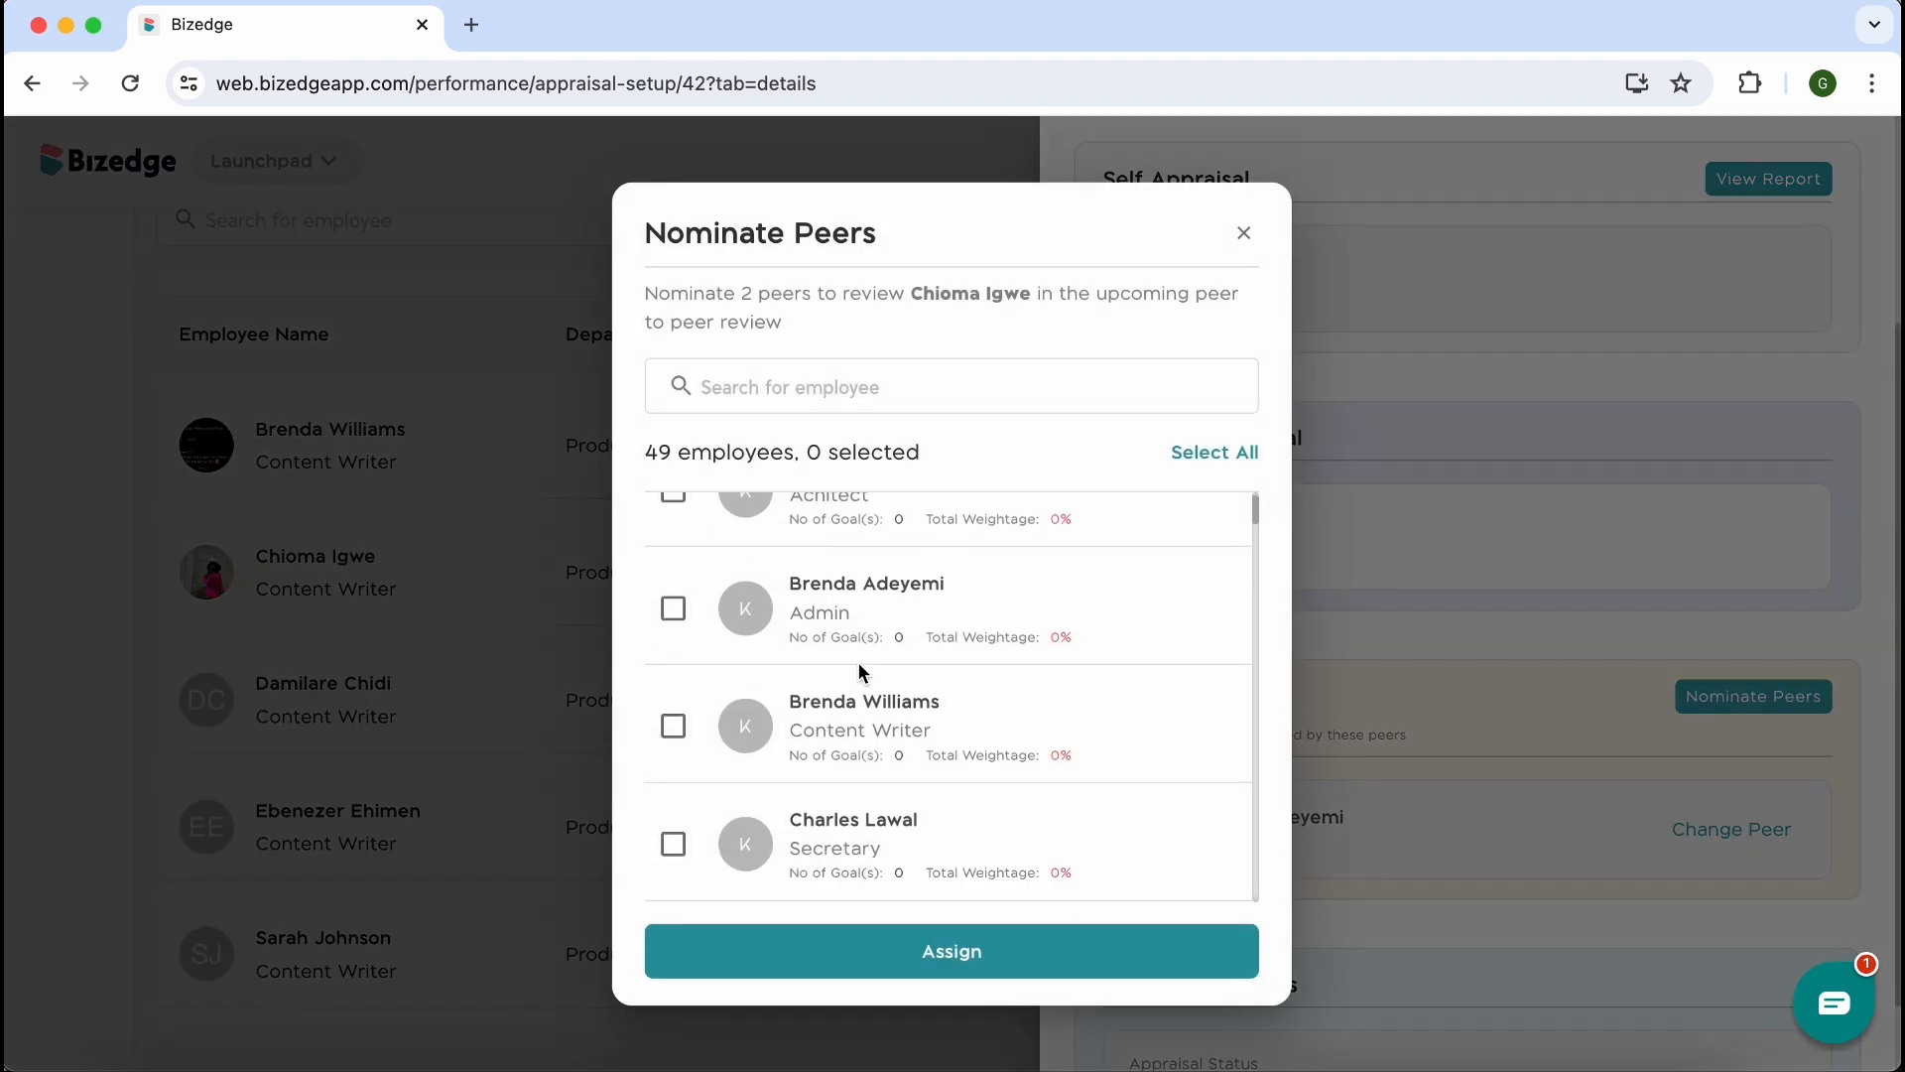
left_click(673, 744)
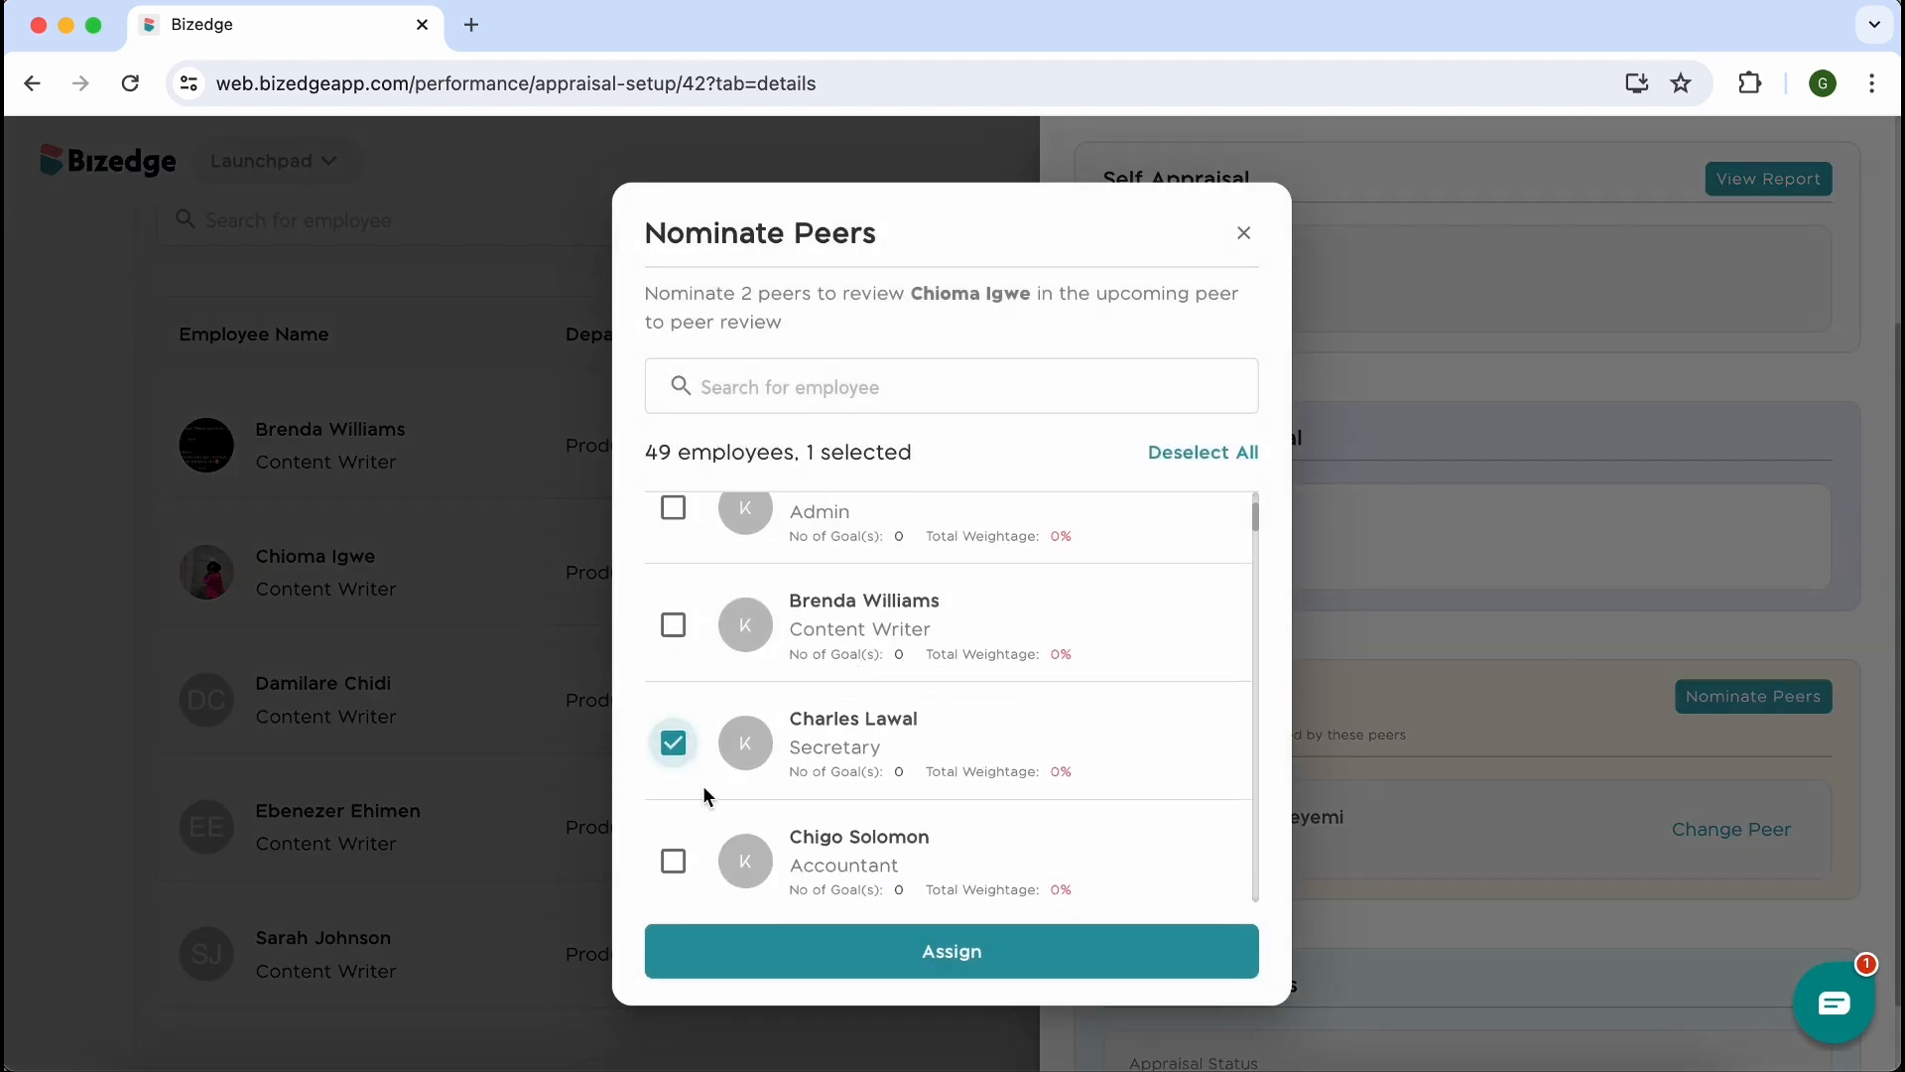
left_click(913, 959)
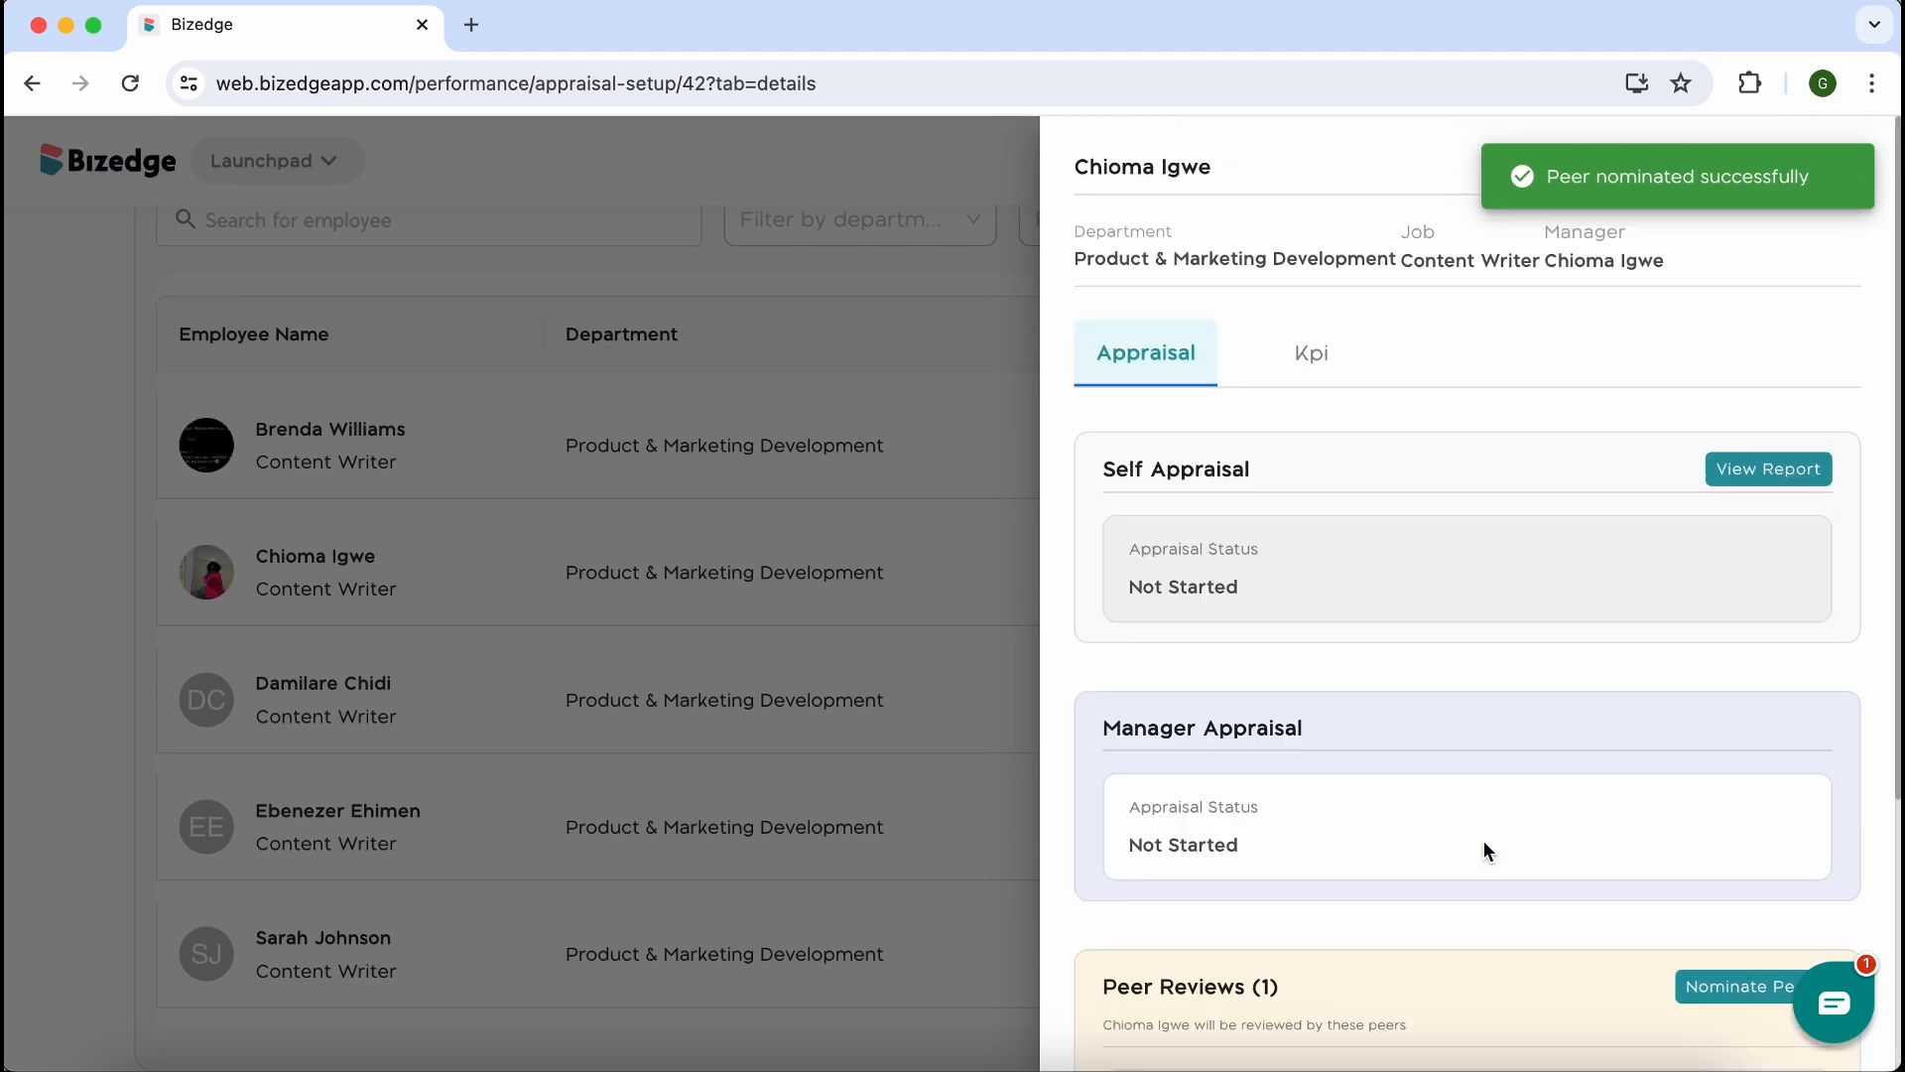
Review the second listed employee's KPI goals and competencies, and return to the Q1 appraisal cycle details
left_click(1306, 374)
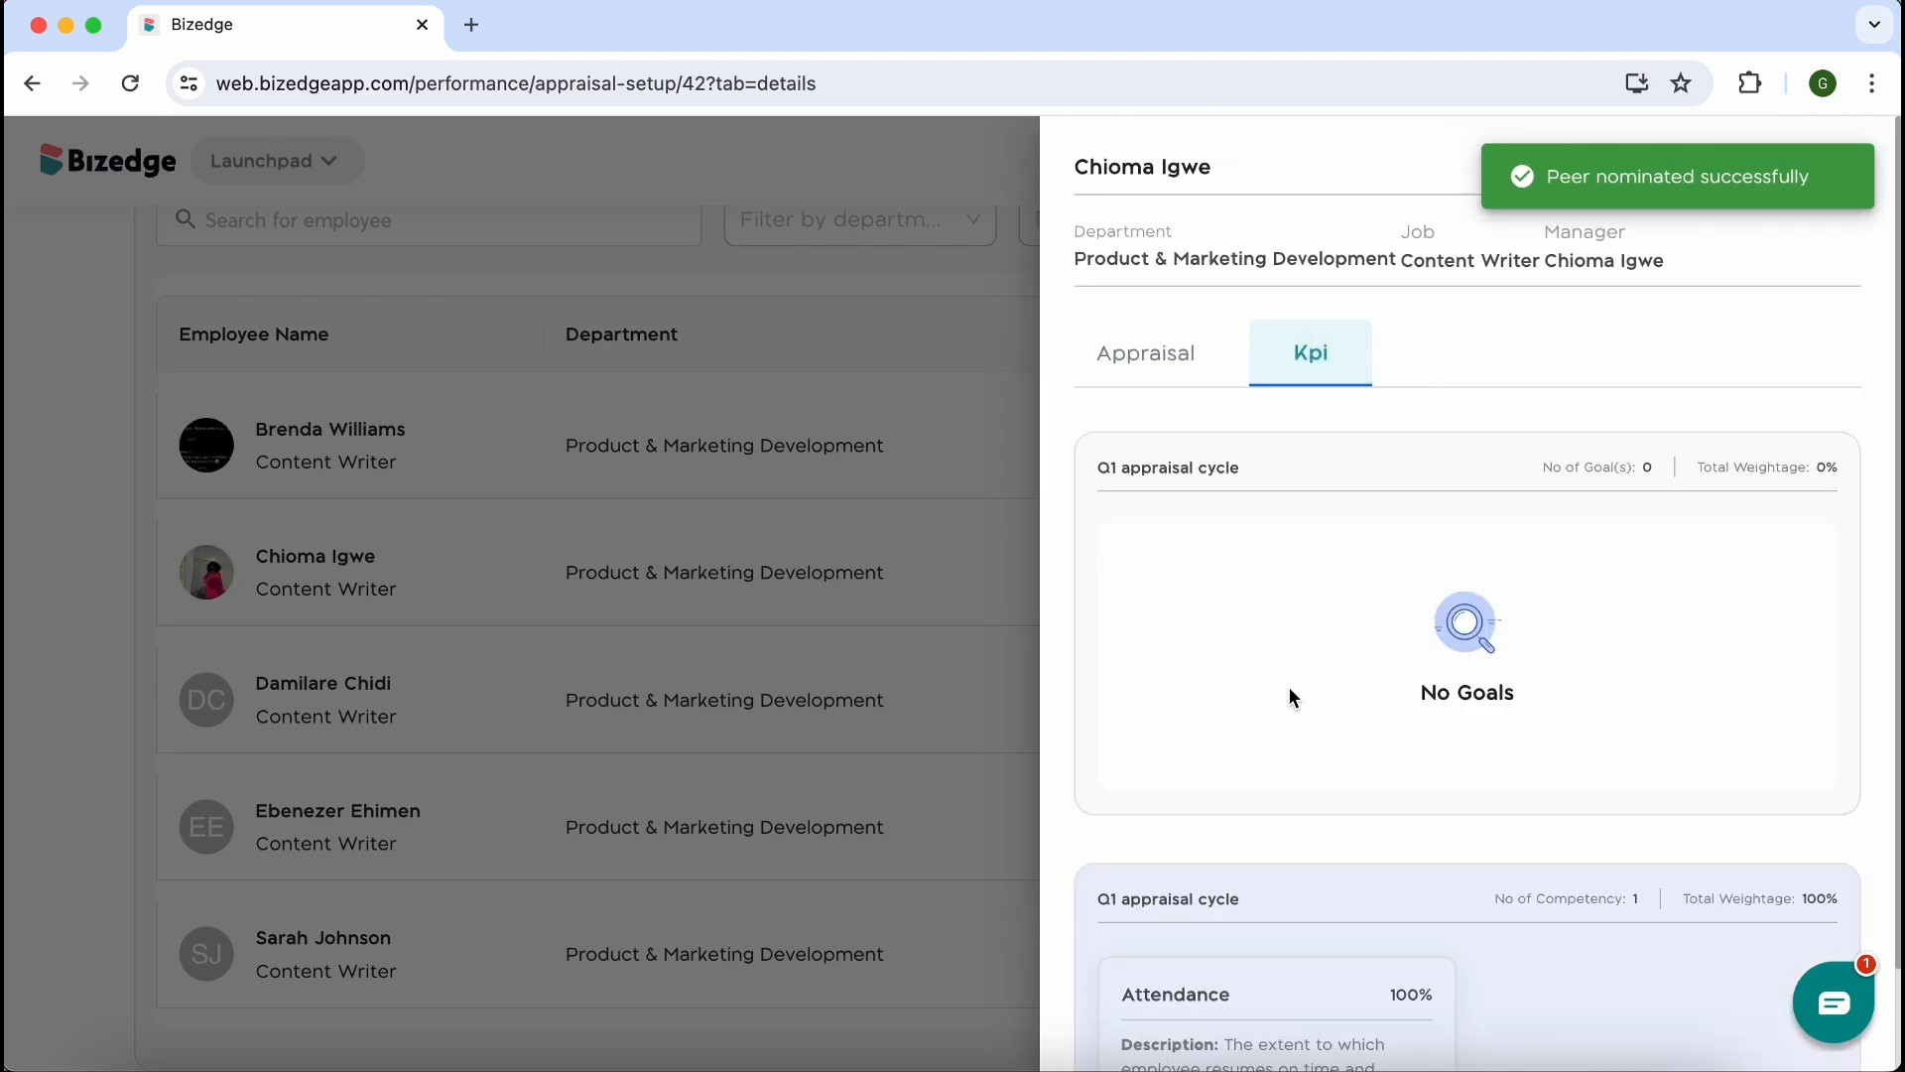
scroll(1345, 667, "down", 2)
left_click(746, 496)
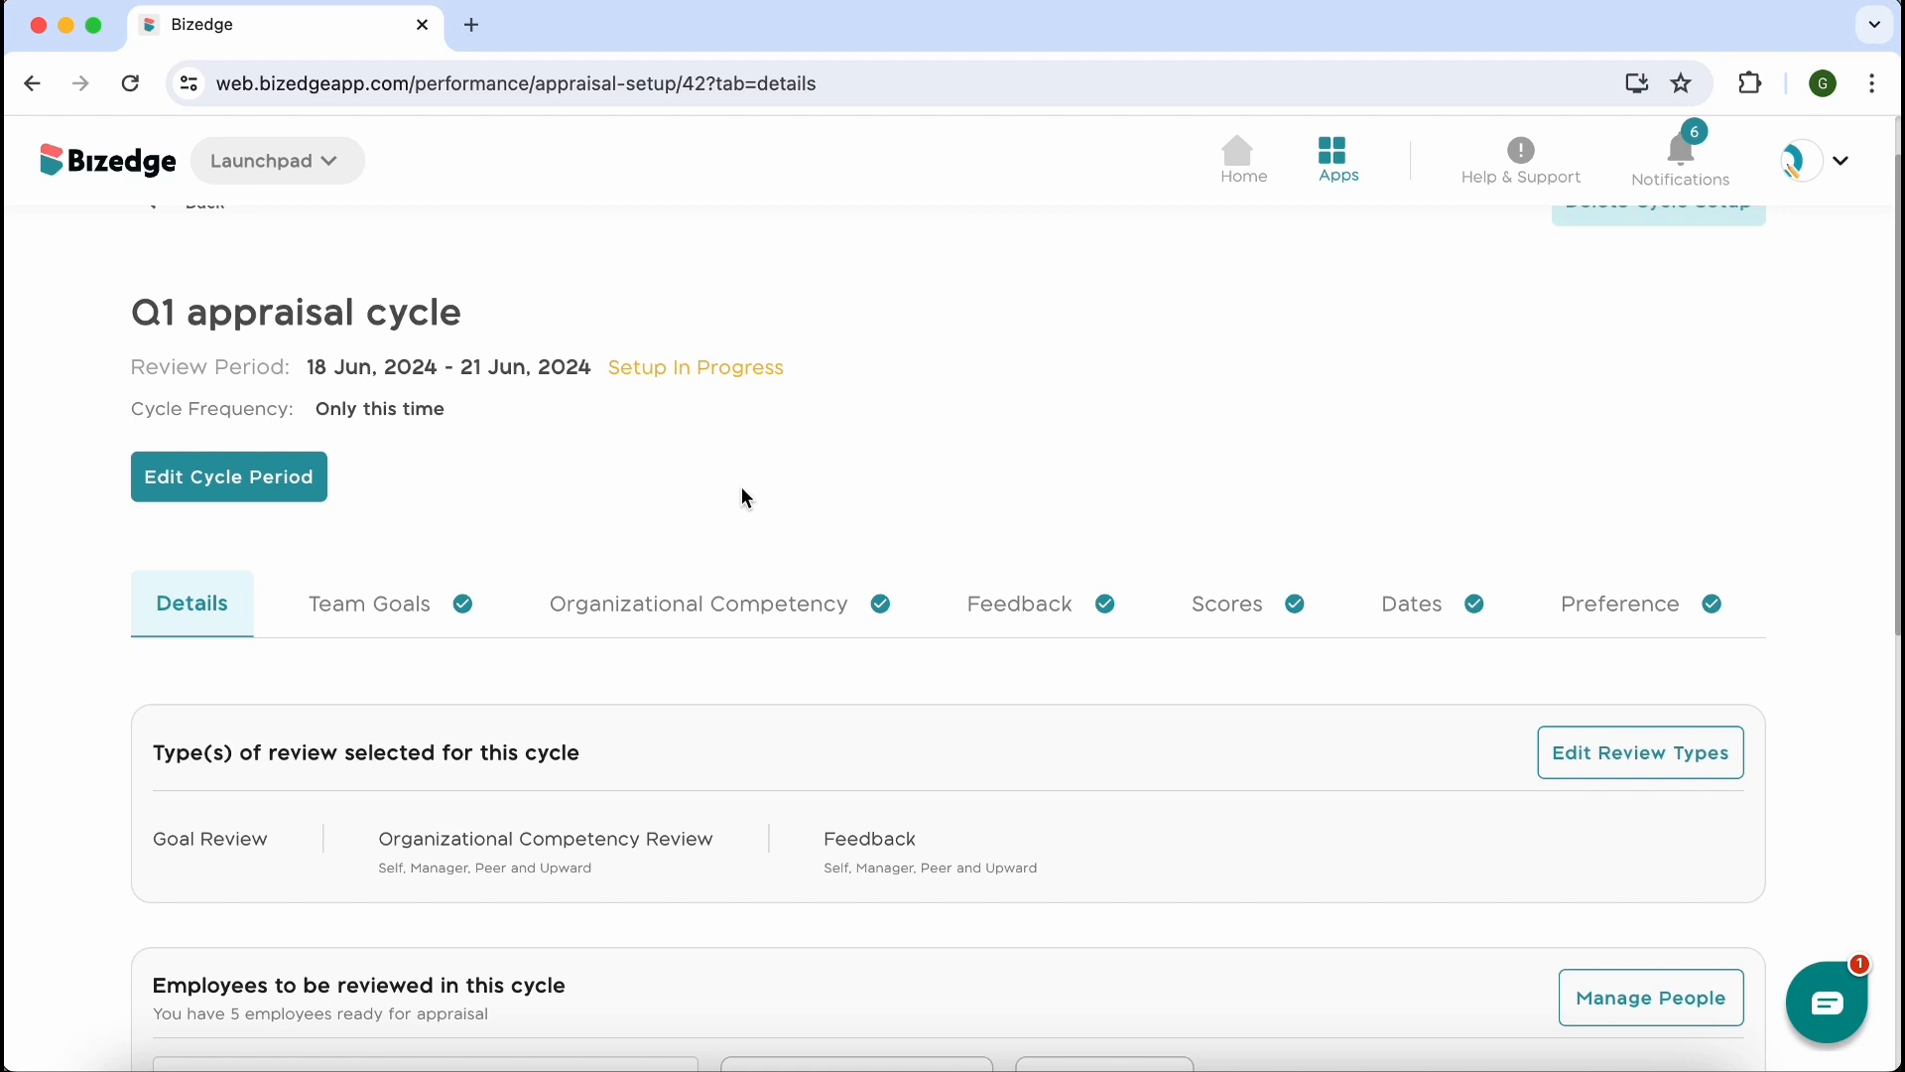
scroll(714, 474, "up", 1)
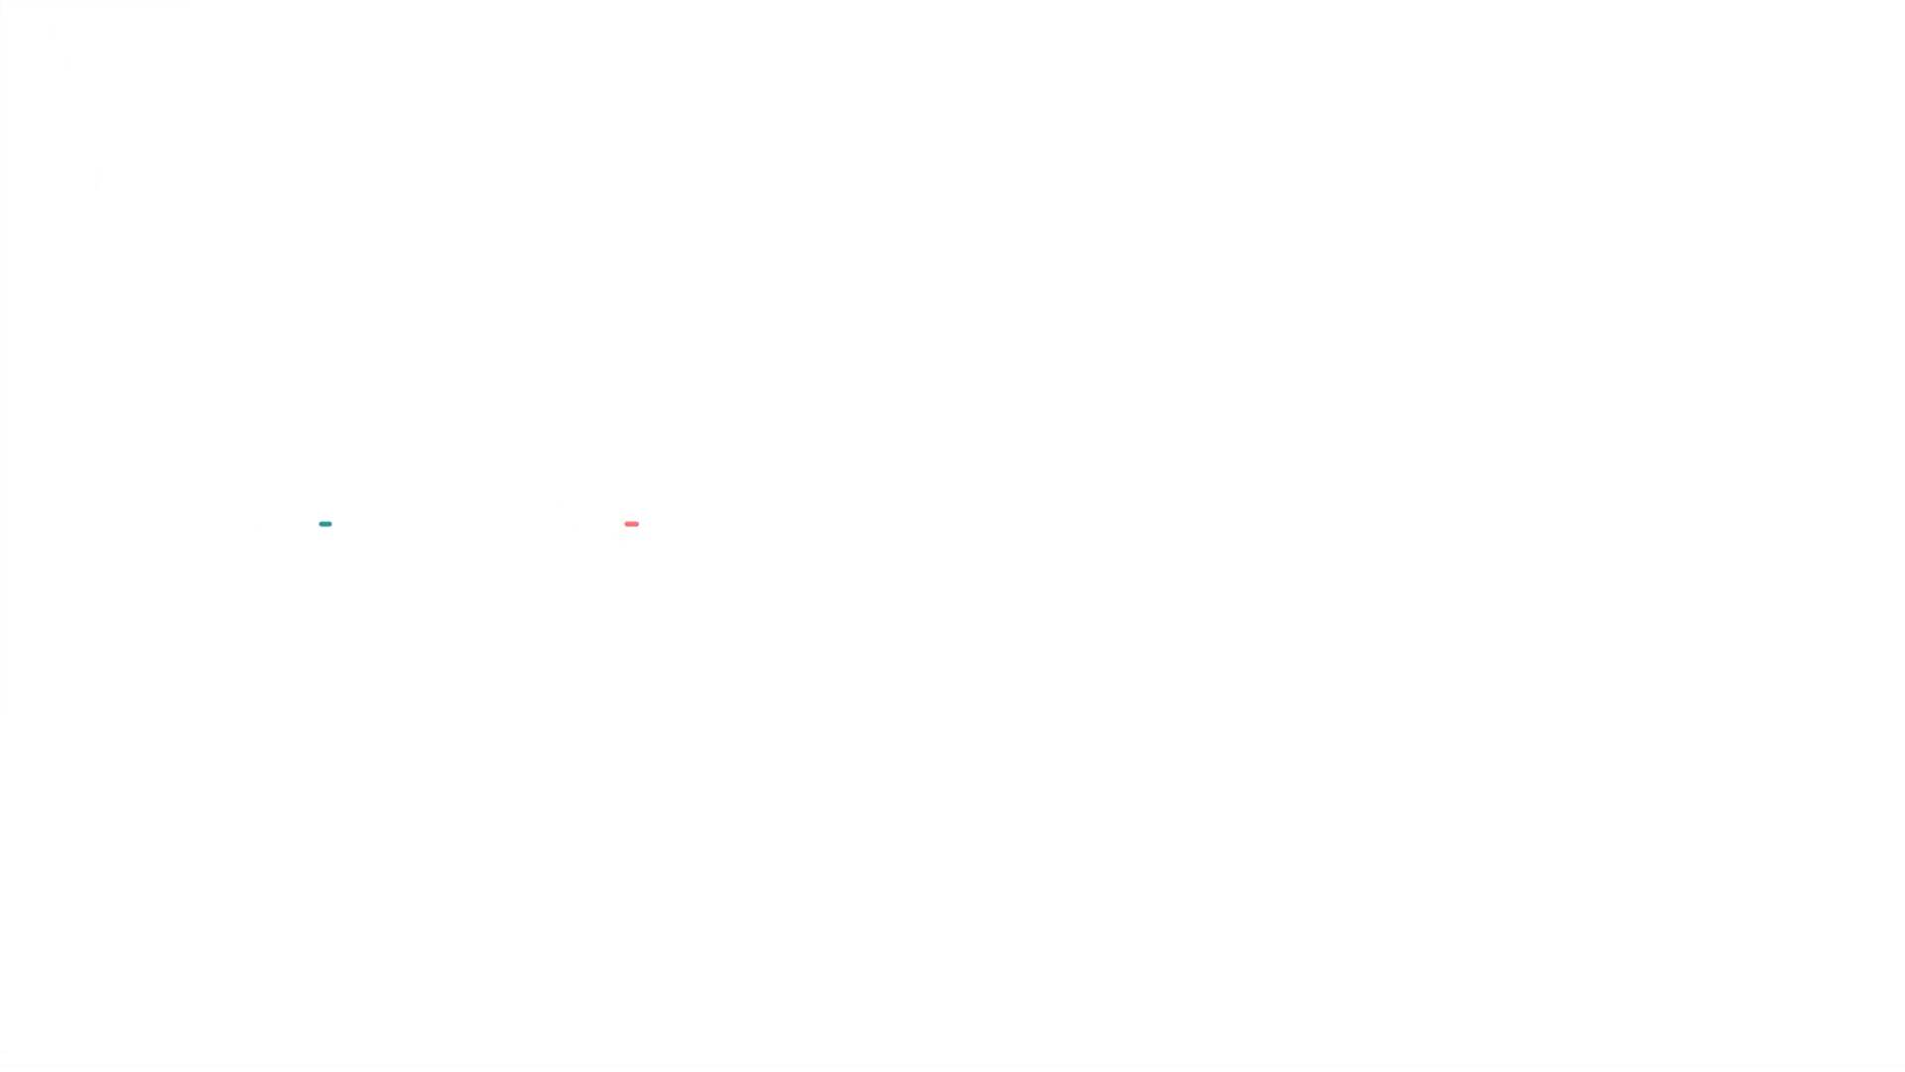